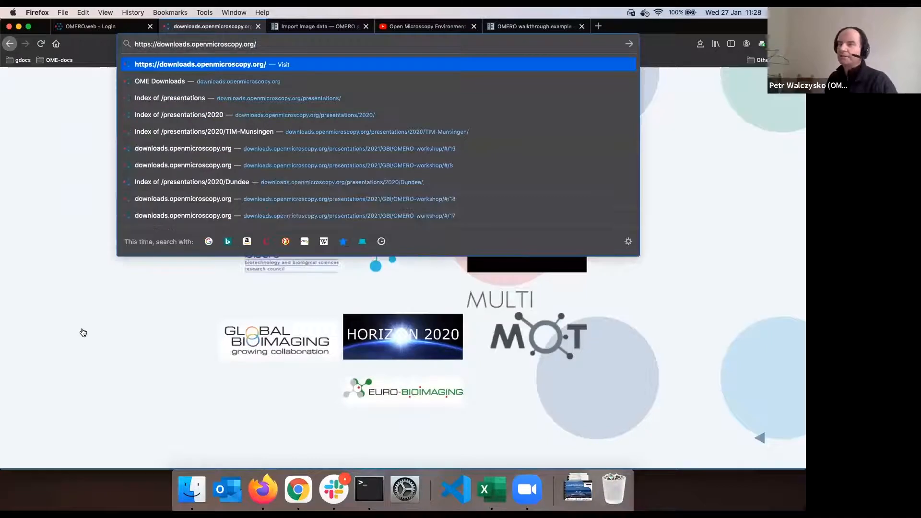
# - Open the presentations/2021/GBI folder on the OME downloads site
pyautogui.click(96, 432)
pyautogui.click(235, 188)
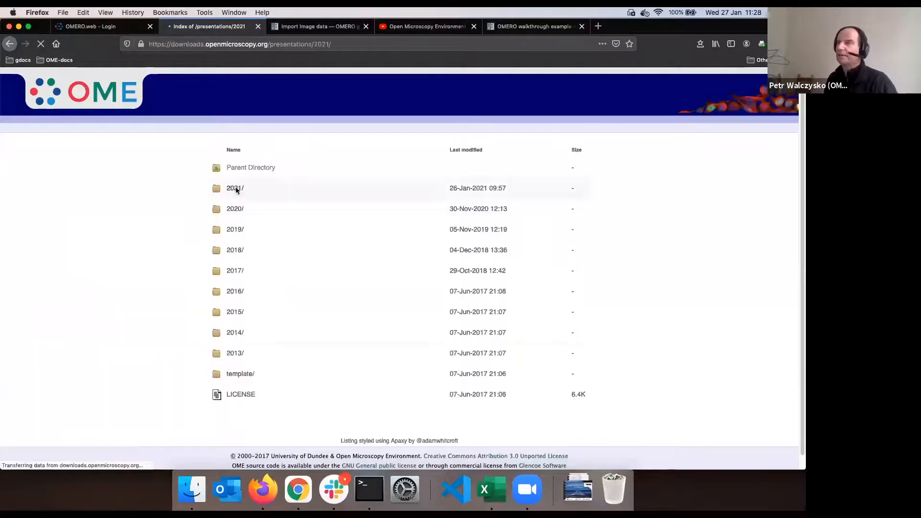
pyautogui.click(234, 188)
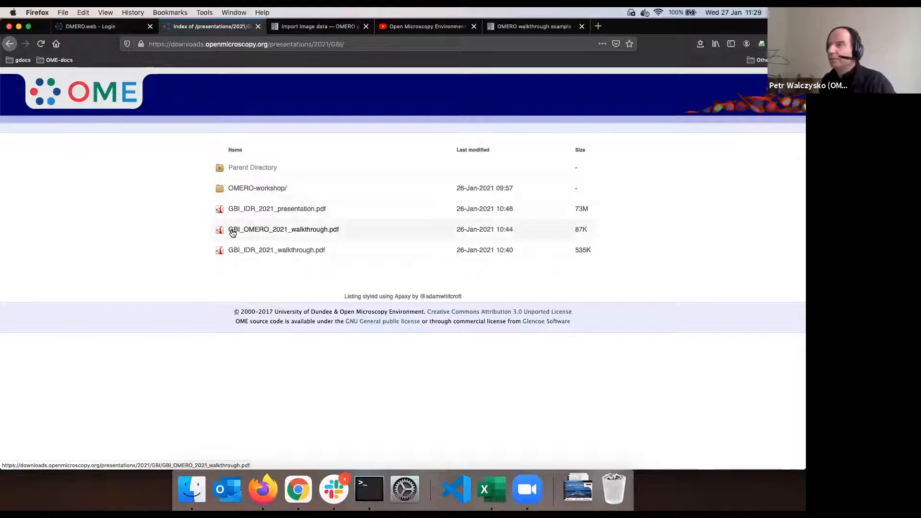
# - Open GBI_OMERO_2021_walkthrough.pdf in a new browser tab and switch to it
pyautogui.rightClick(299, 231)
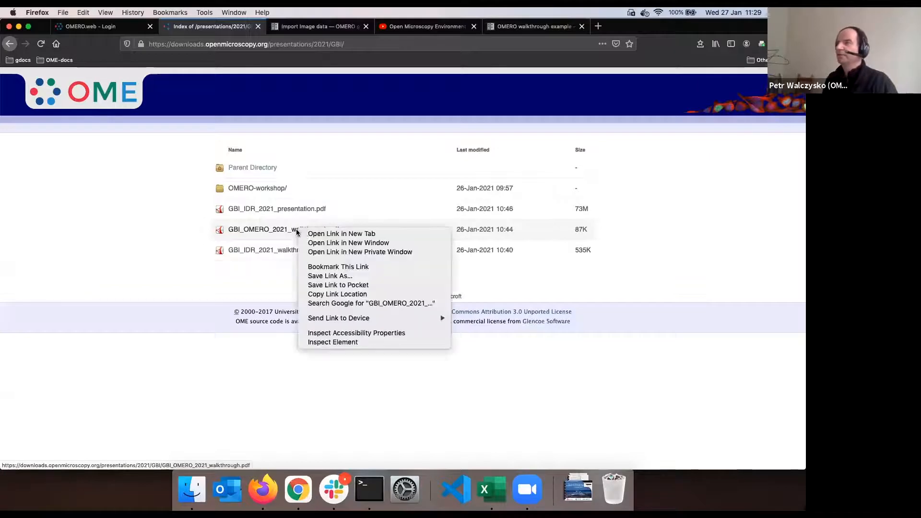
pyautogui.click(329, 234)
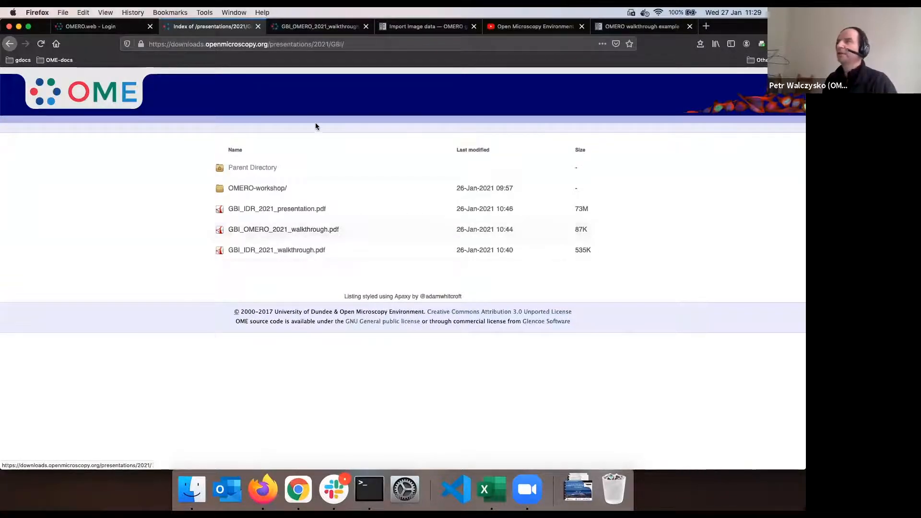
pyautogui.click(316, 29)
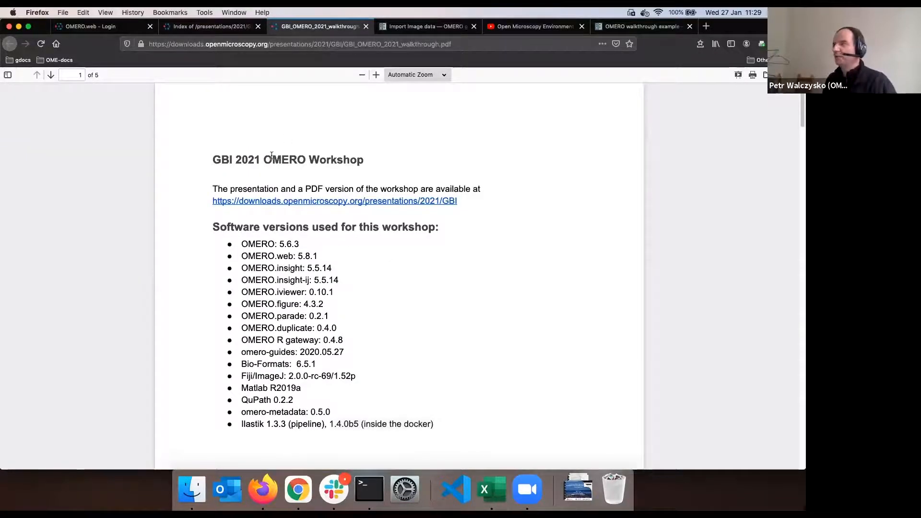
# - Read through the walkthrough PDF's title, software version list and Summary section, highlighting the text along the way
pyautogui.moveTo(212, 159); pyautogui.dragTo(369, 165)
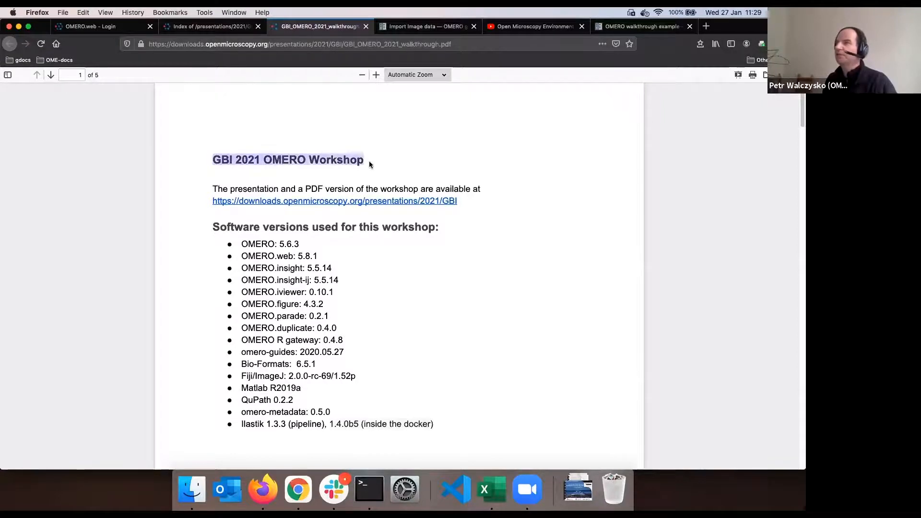
pyautogui.scroll(-1, 285, 181)
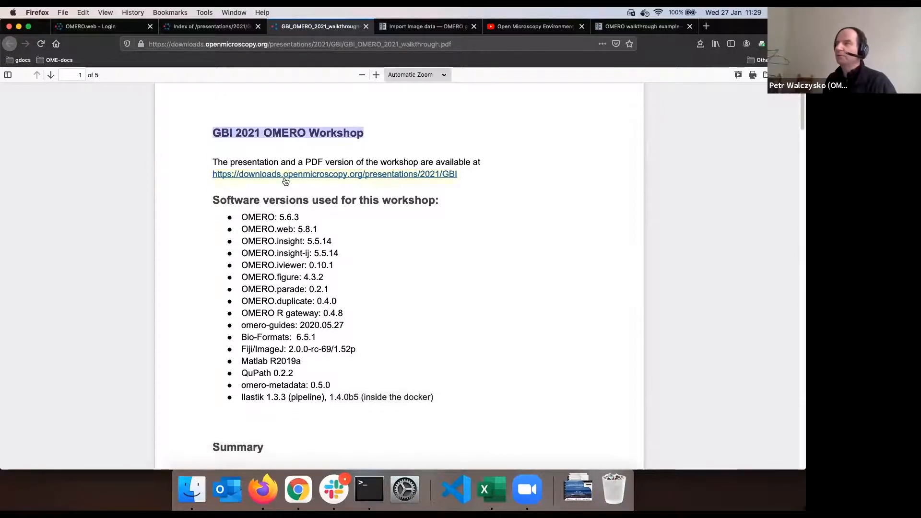
pyautogui.scroll(-1, 310, 191)
pyautogui.scroll(-2, 308, 191)
pyautogui.scroll(-2, 271, 216)
pyautogui.moveTo(263, 314); pyautogui.dragTo(268, 323)
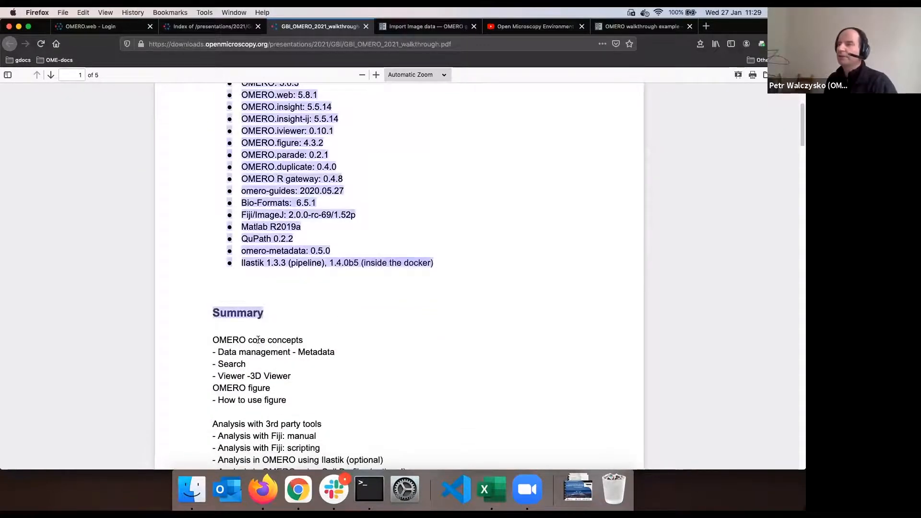
pyautogui.scroll(-1, 210, 321)
pyautogui.moveTo(211, 321); pyautogui.dragTo(298, 331)
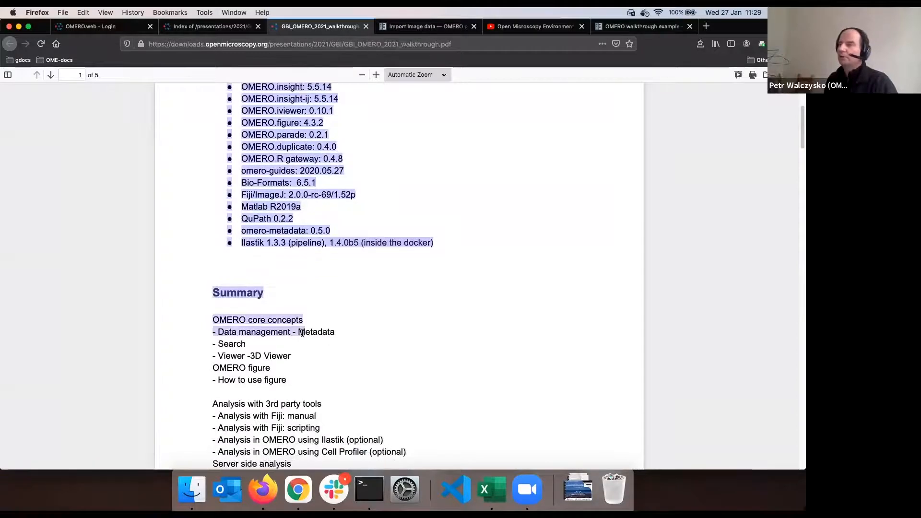
pyautogui.scroll(-3, 302, 330)
# - Open the workshop server's OMERO web client and decline saving the login in the browser
pyautogui.click(288, 261)
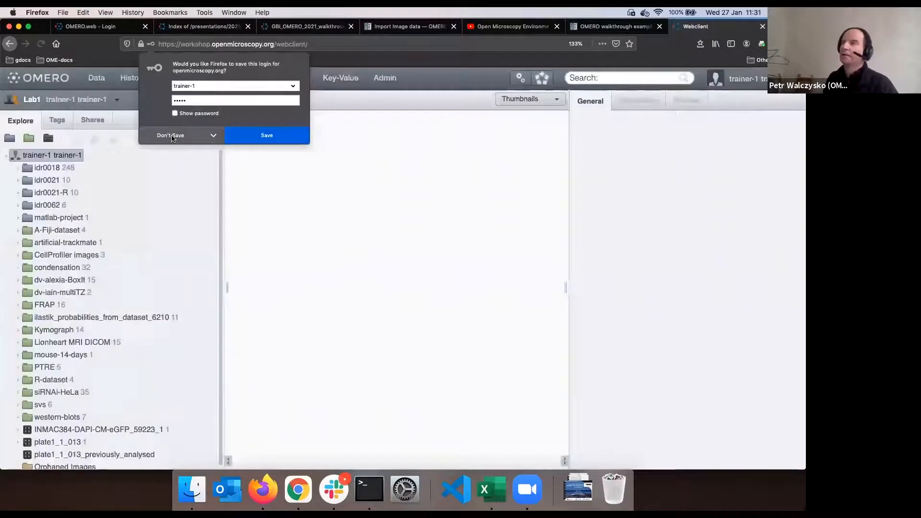
pyautogui.click(173, 136)
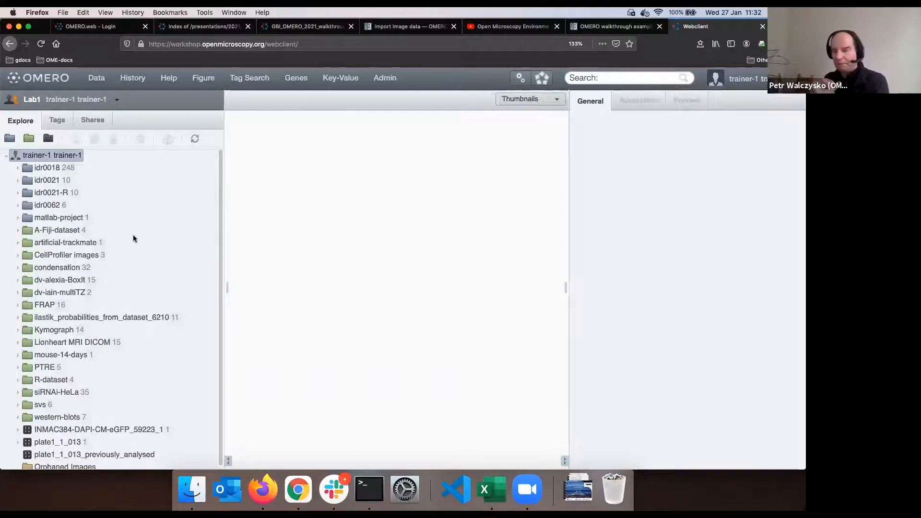
# - Expand the idr0062 project, open its Blastocysts dataset and enlarge the image thumbnails
pyautogui.doubleClick(41, 206)
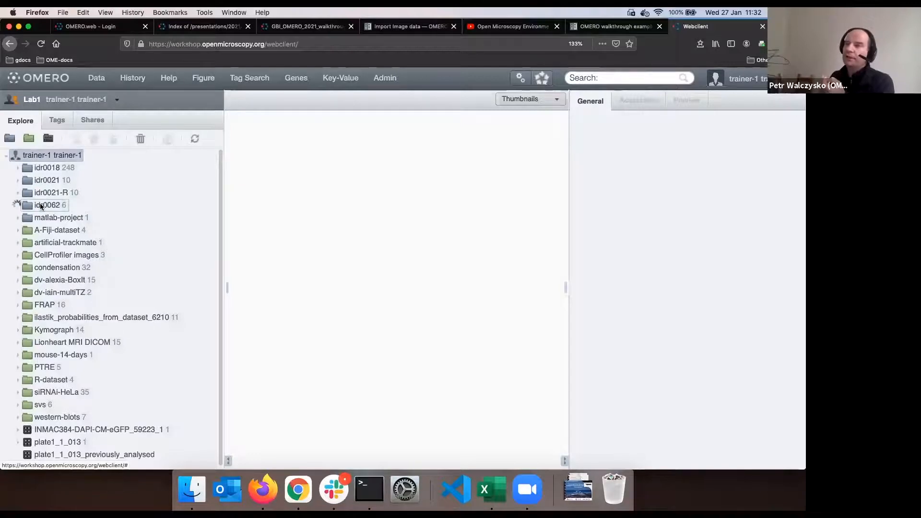
pyautogui.click(15, 204)
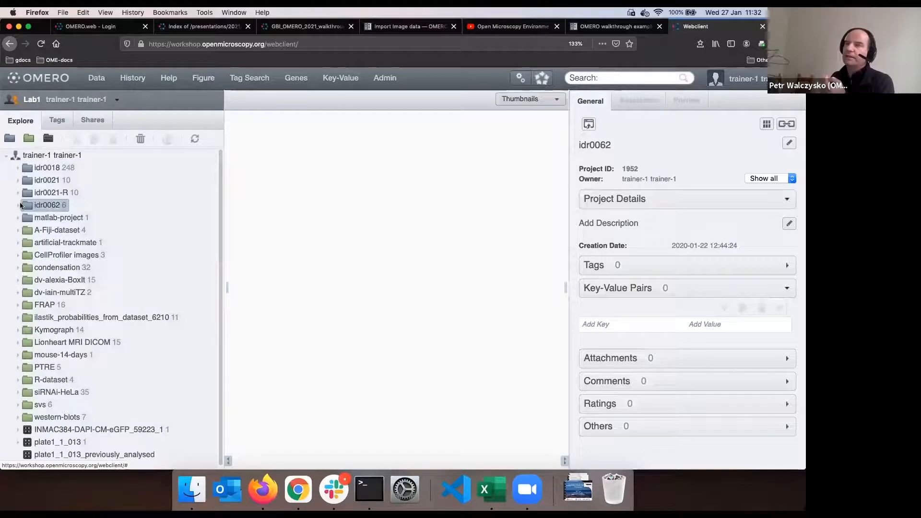
pyautogui.click(19, 204)
pyautogui.click(54, 230)
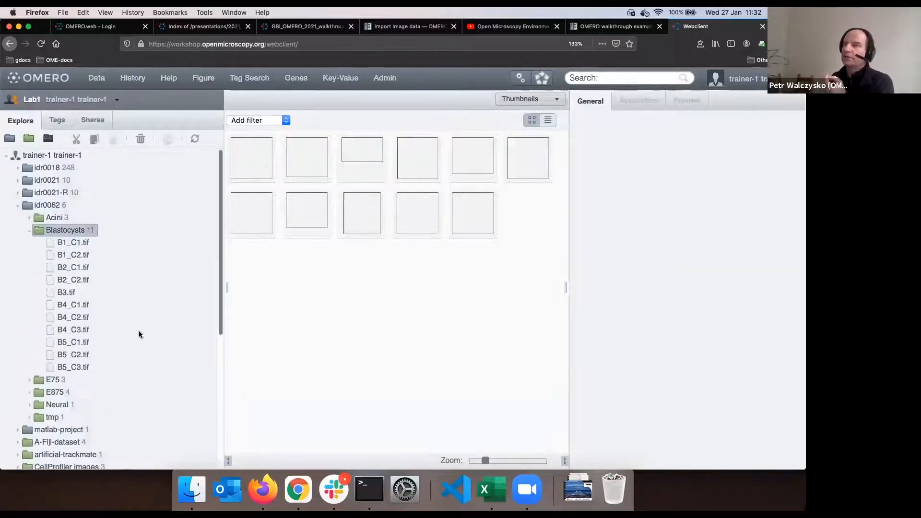
pyautogui.moveTo(484, 461); pyautogui.dragTo(501, 460)
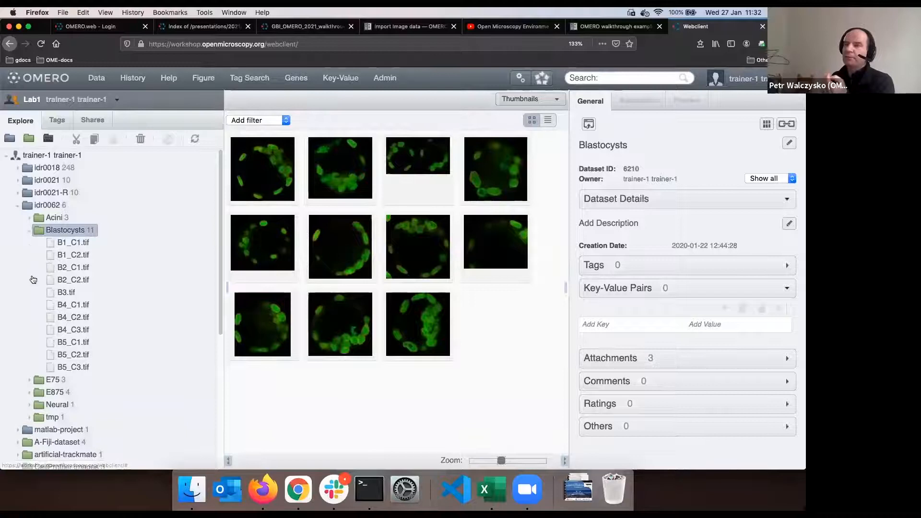
# - Collapse the idr0062 project and view the thumbnails of the FRAP dataset, leaving its tree node collapsed
pyautogui.click(17, 205)
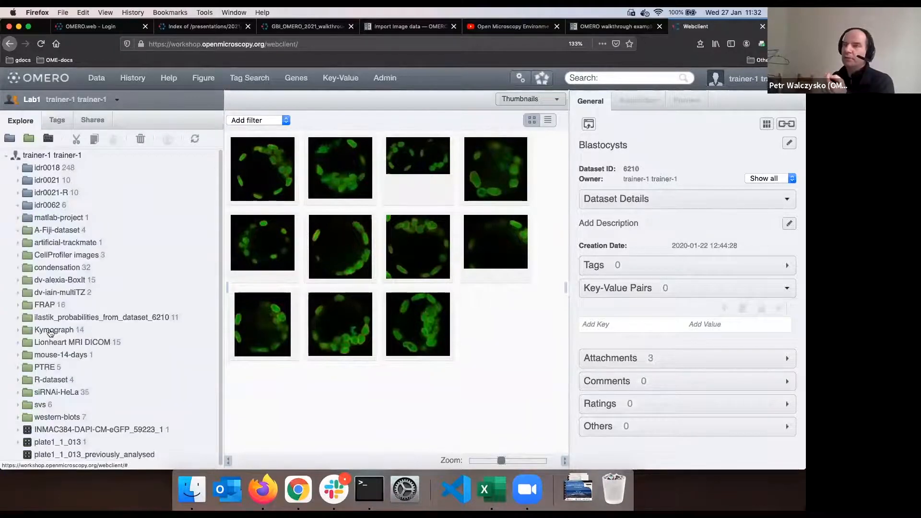
pyautogui.click(44, 305)
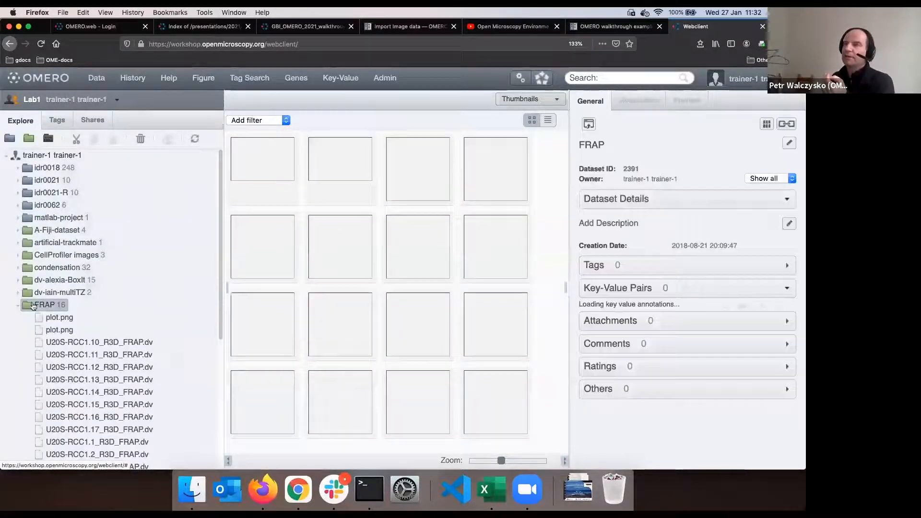
pyautogui.click(19, 305)
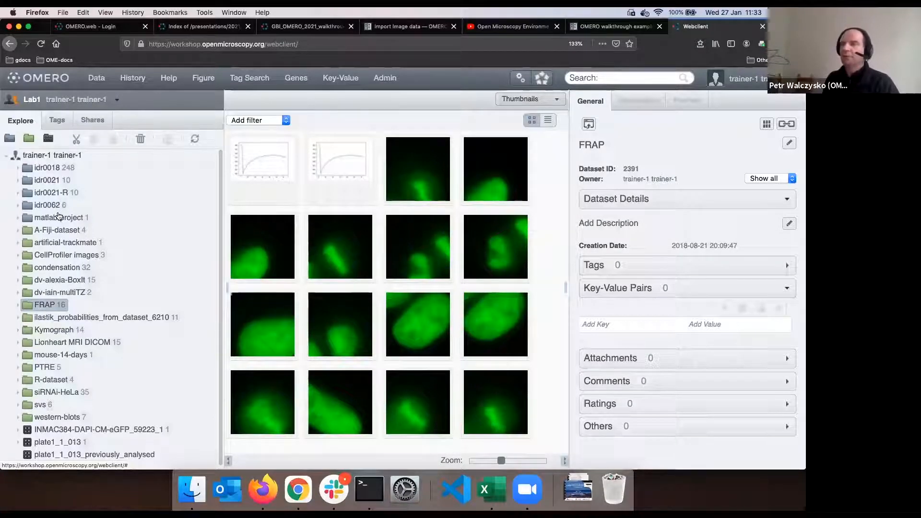
# - View the thumbnails of the Lionheart MRI DICOM and siRNAi-HeLa datasets, leaving both tree nodes collapsed
pyautogui.click(53, 343)
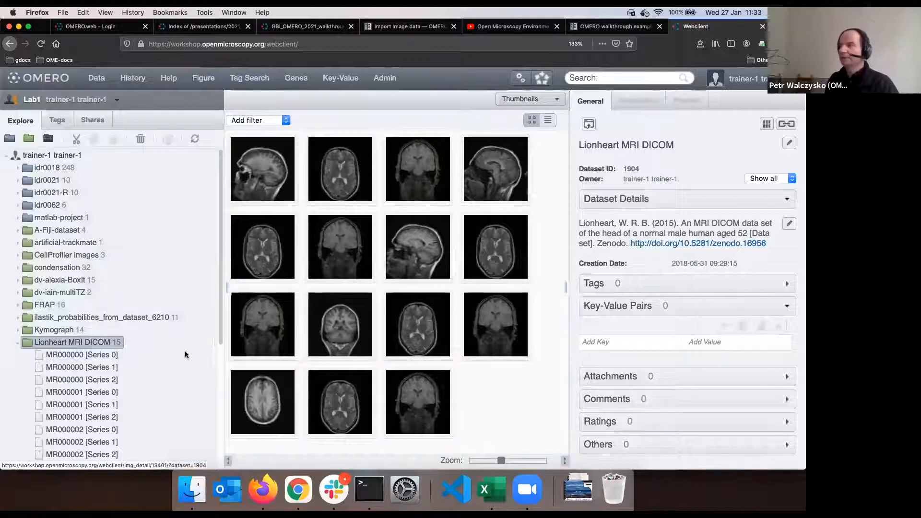
pyautogui.click(17, 343)
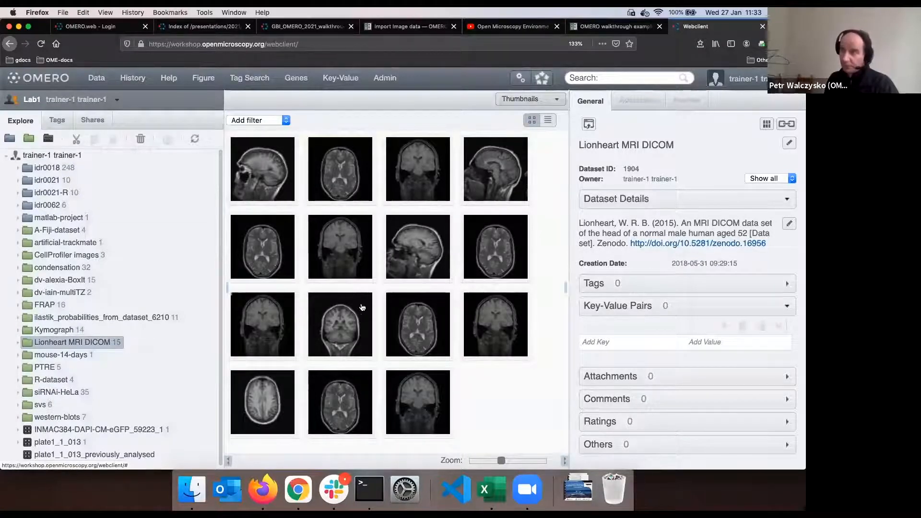
pyautogui.click(17, 392)
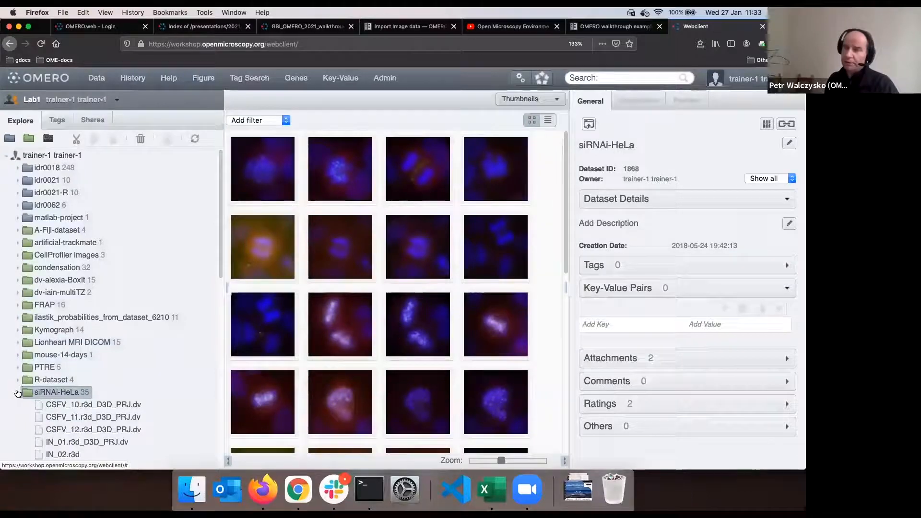
pyautogui.click(17, 392)
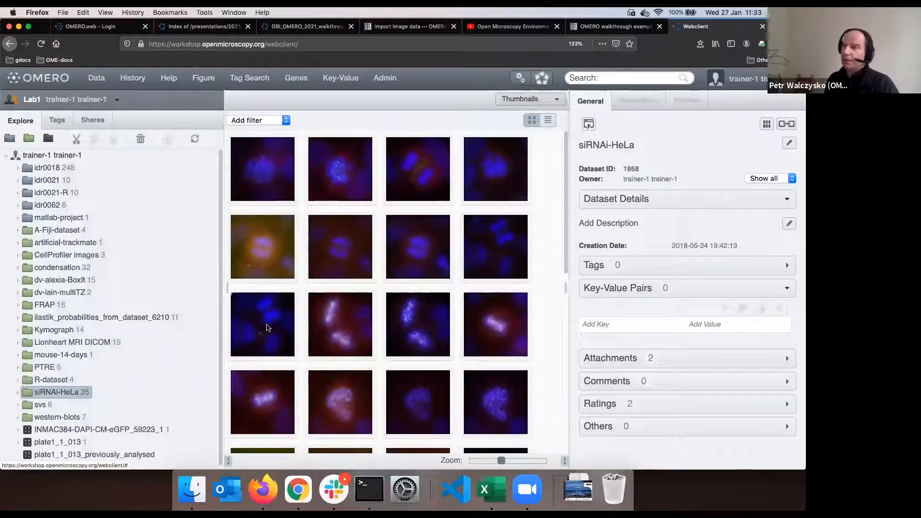
# - Open the svs dataset with larger thumbnails and select the image 77917.svs [Series 1]
pyautogui.click(41, 405)
pyautogui.moveTo(499, 460); pyautogui.dragTo(513, 459)
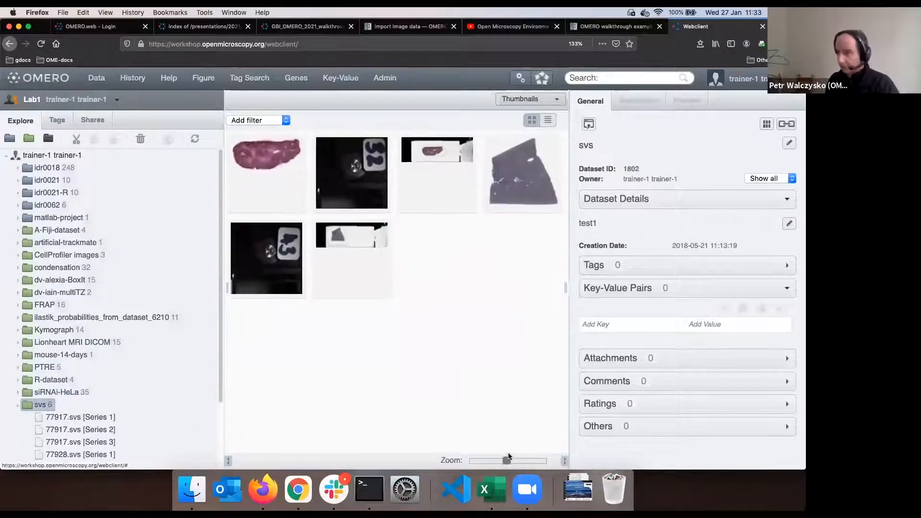
pyautogui.click(283, 192)
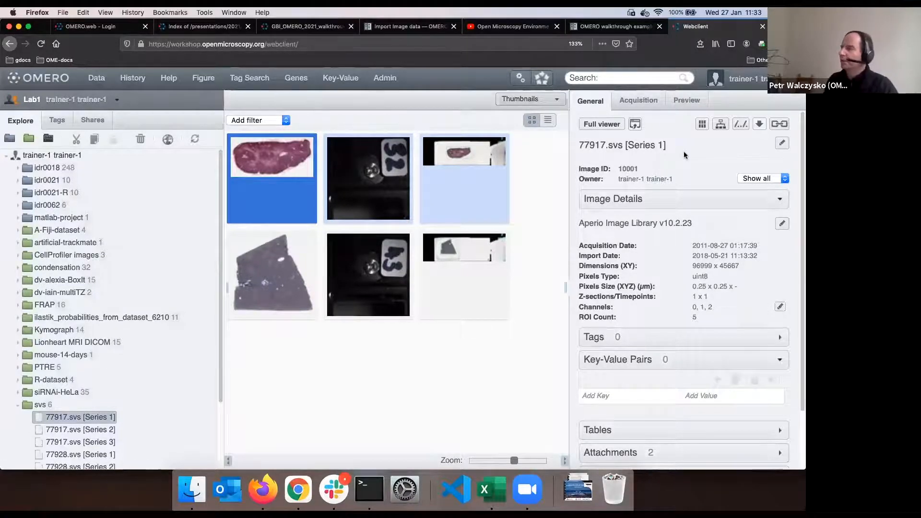
# - Examine the owner and XY dimensions of 77917.svs [Series 1] and the images listed under the svs dataset
pyautogui.moveTo(618, 178); pyautogui.dragTo(674, 179)
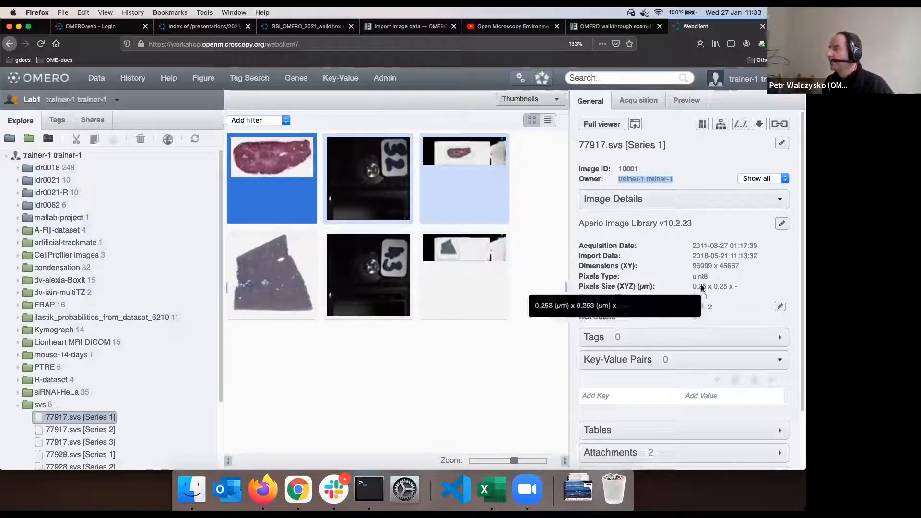
pyautogui.moveTo(692, 266); pyautogui.dragTo(747, 267)
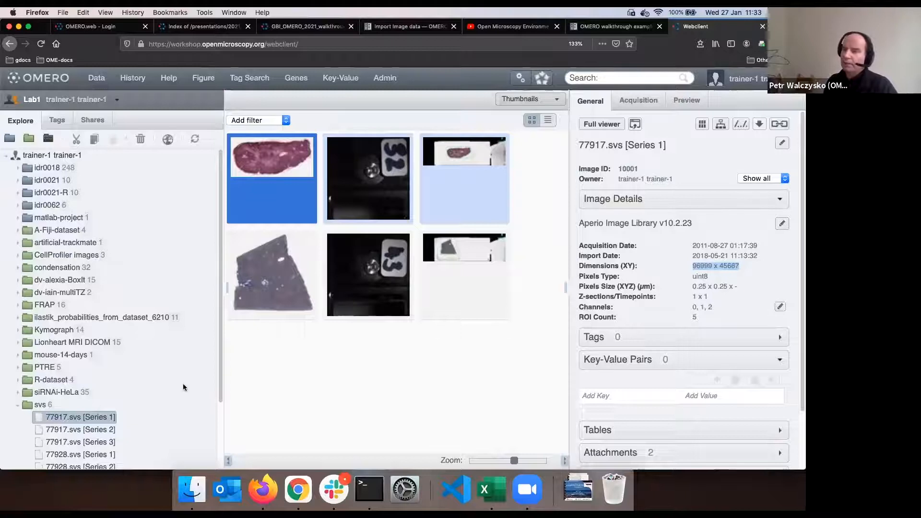
pyautogui.scroll(-2, 182, 384)
pyautogui.scroll(-2, 182, 387)
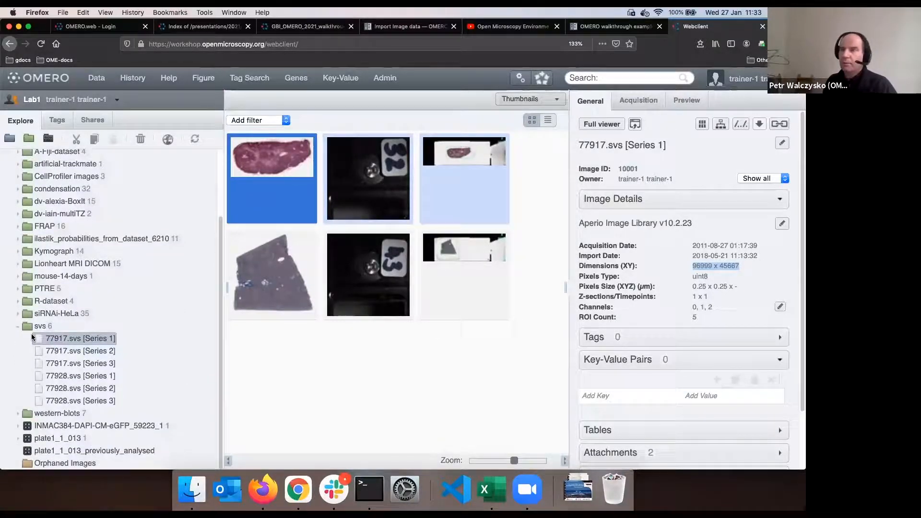
pyautogui.scroll(3, 57, 318)
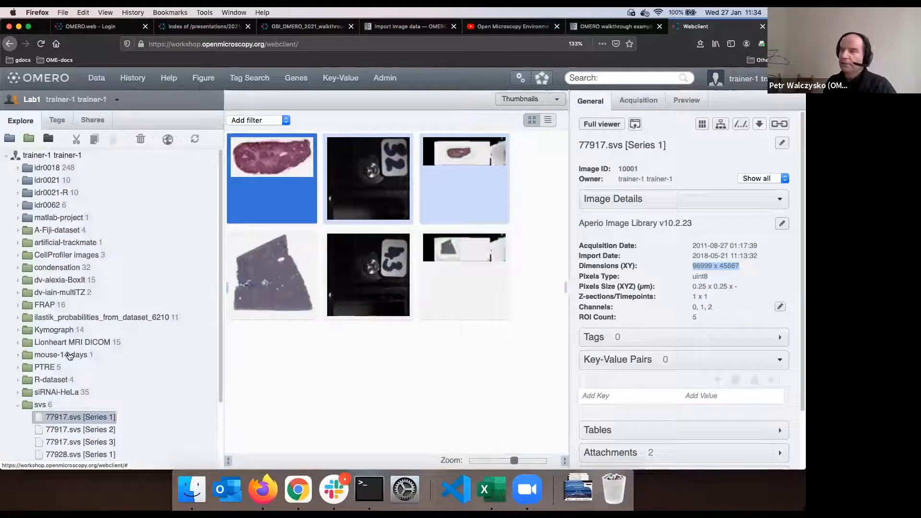
# - Compare the siRNAi-HeLa and Lionheart MRI DICOM datasets' larger thumbnails, collapsing each dataset in the tree
pyautogui.click(65, 392)
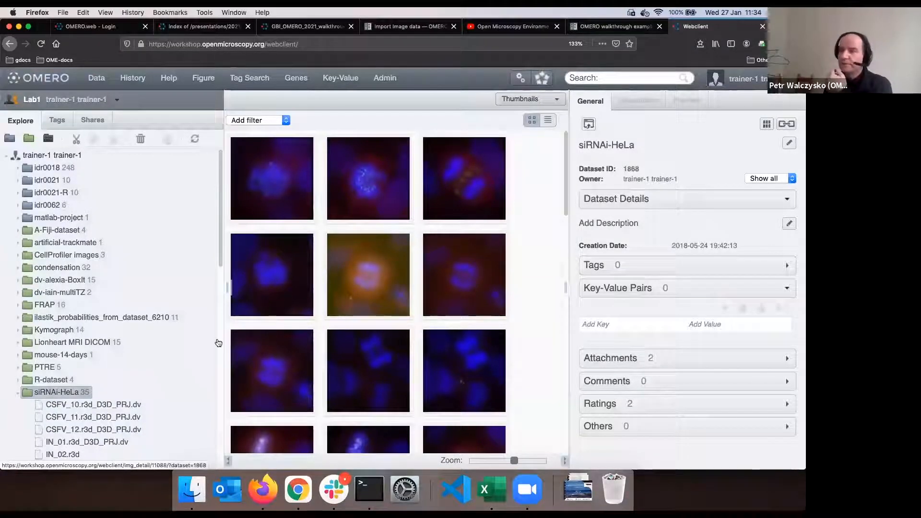
pyautogui.click(17, 393)
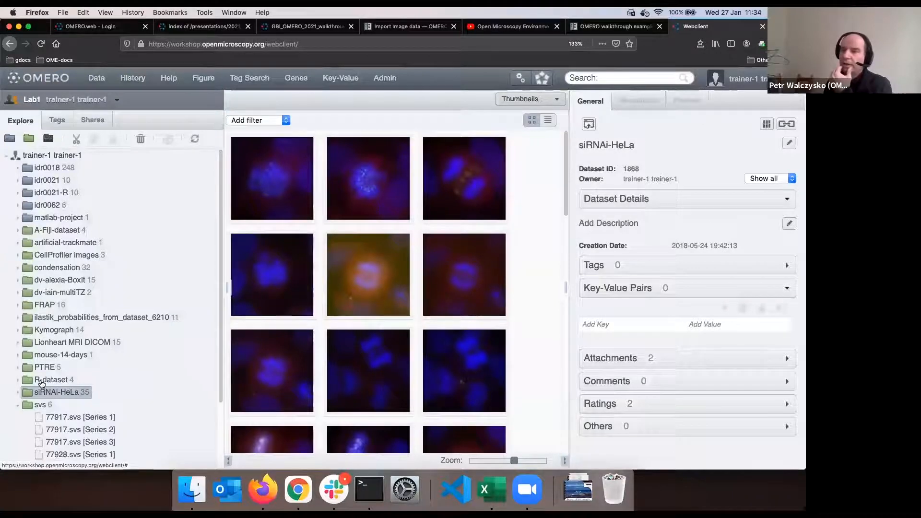
pyautogui.click(71, 343)
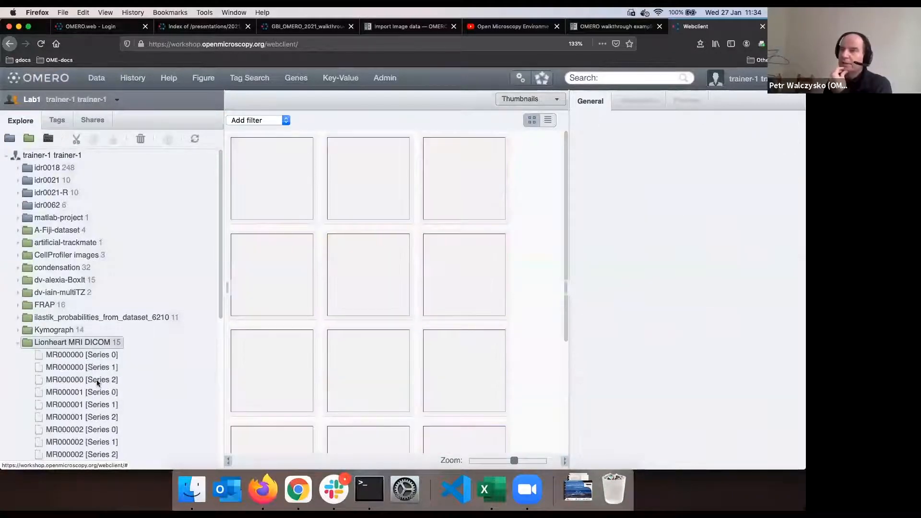
pyautogui.click(17, 344)
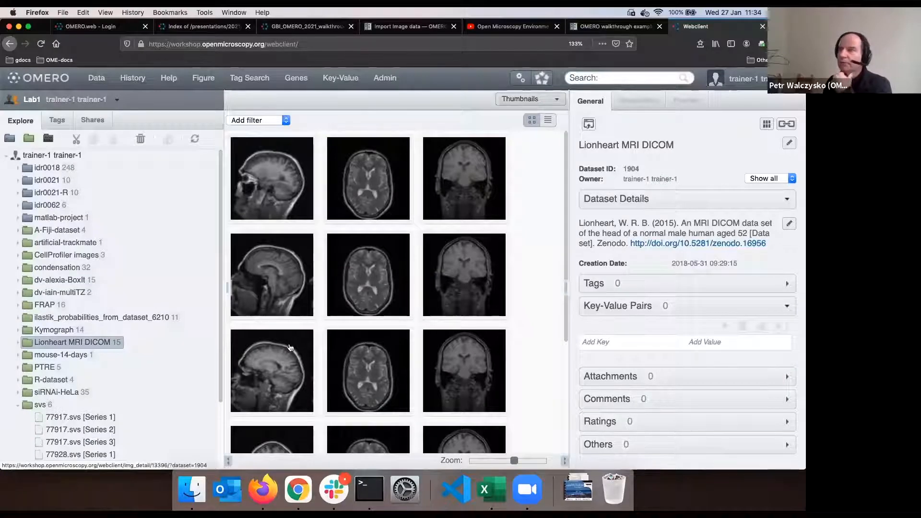
# - Select CSFV_10.r3d_D3D_PRJ.dv in the siRNAi-HeLa dataset and examine its original acquisition metadata
pyautogui.doubleClick(64, 393)
pyautogui.click(68, 405)
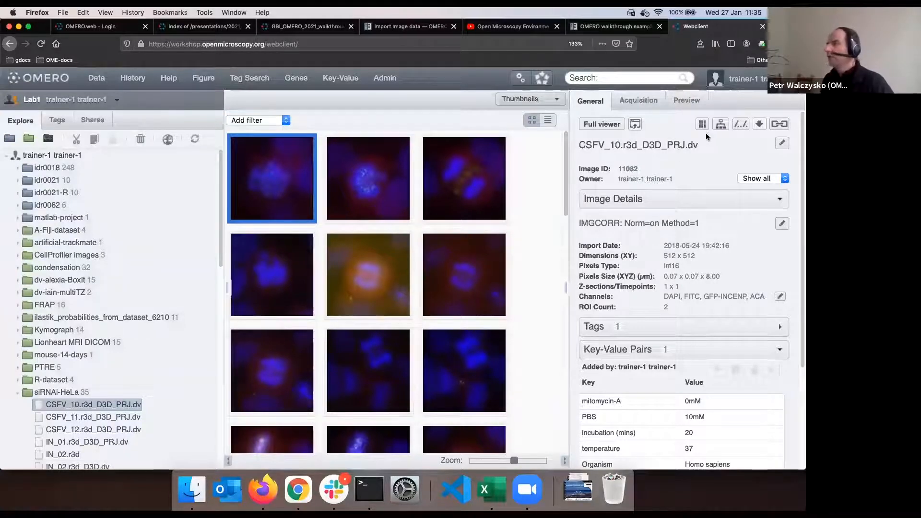
pyautogui.click(631, 105)
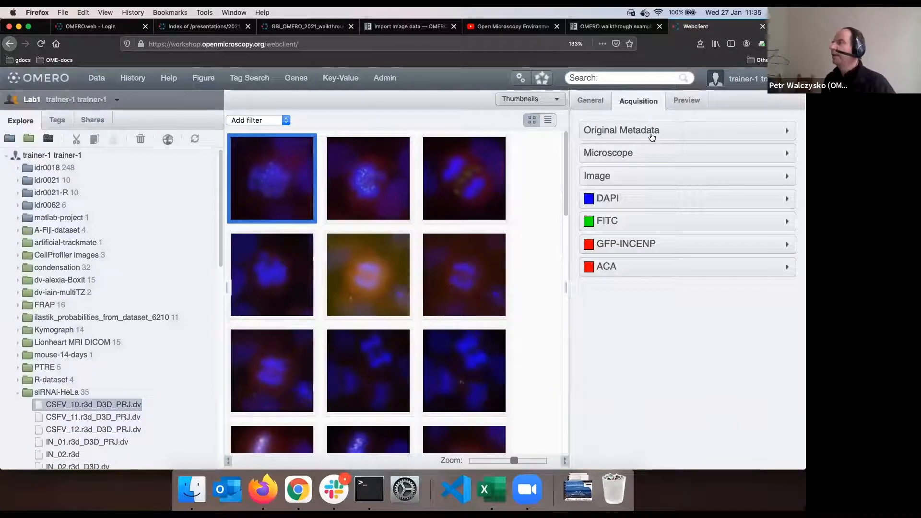
pyautogui.click(653, 134)
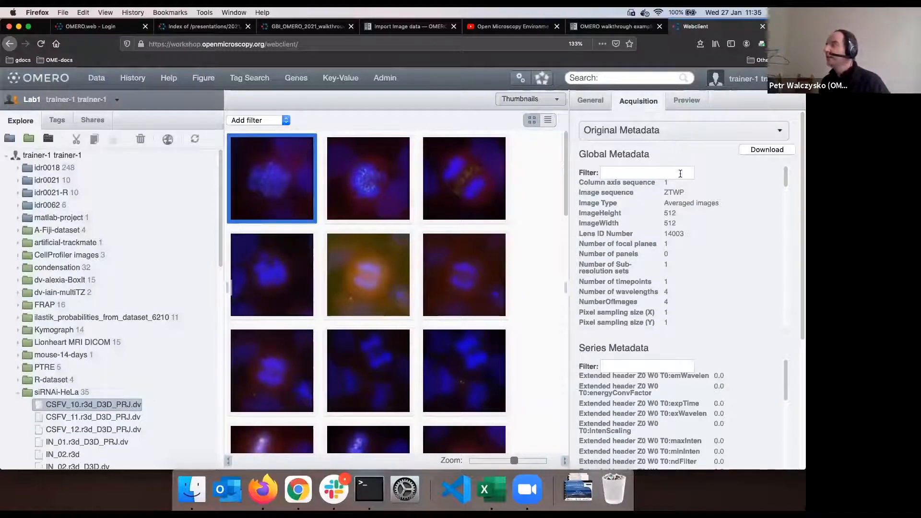
# - Examine the global metadata of CSFV_10.r3d_D3D_PRJ.dv down to the wavelength entries and collapse the original metadata
pyautogui.scroll(-10, 744, 235)
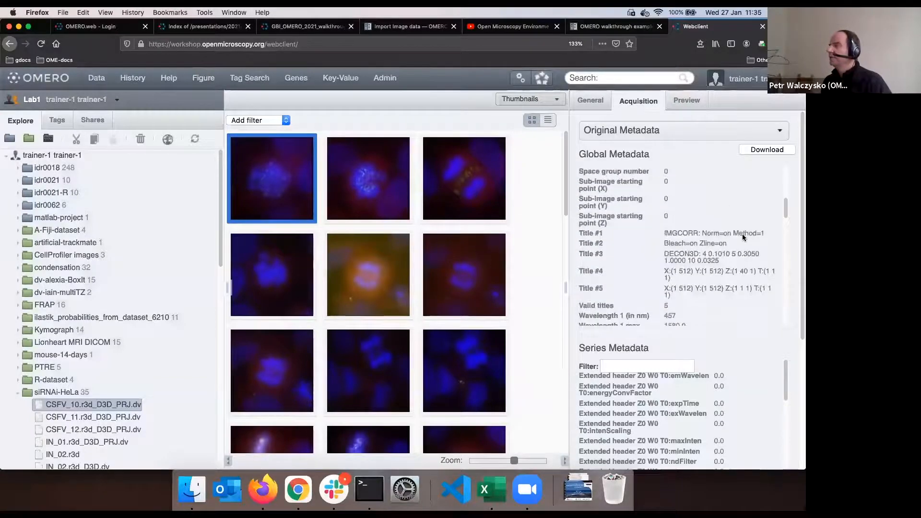
pyautogui.scroll(-3, 672, 376)
pyautogui.scroll(-3, 672, 376)
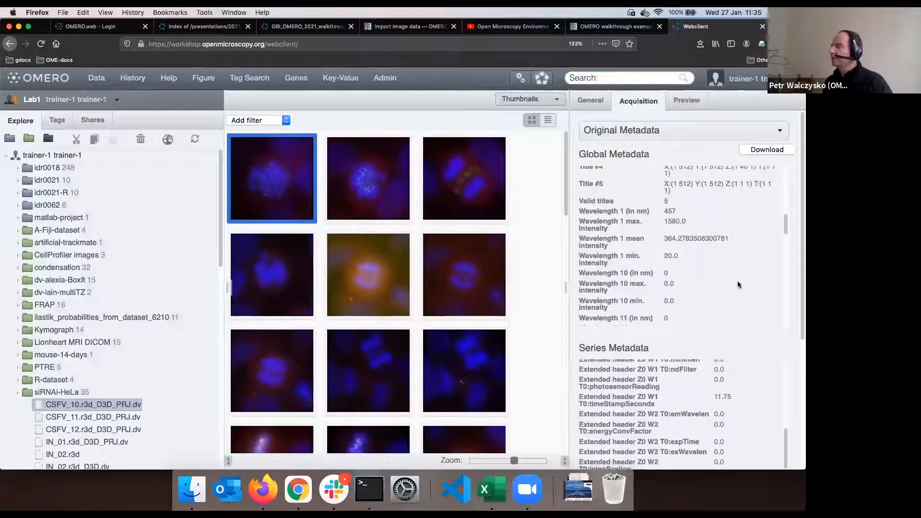
pyautogui.scroll(-5, 729, 240)
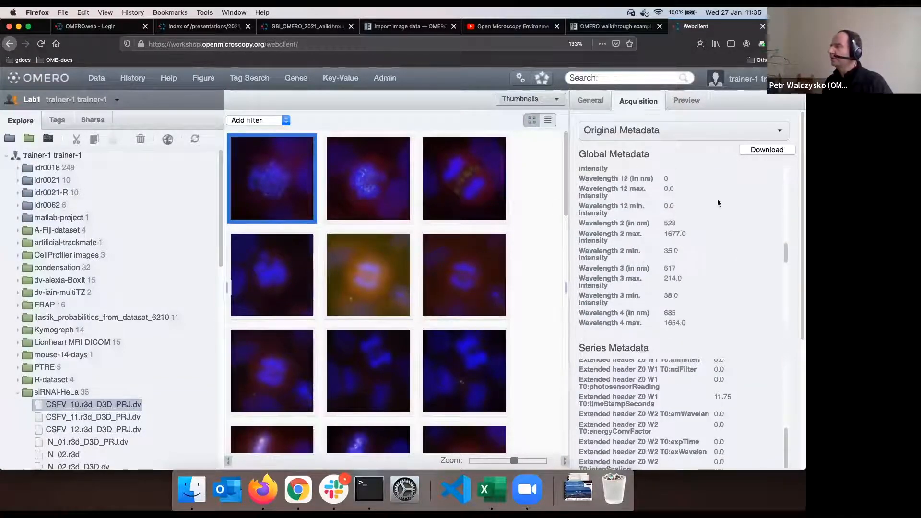
pyautogui.click(640, 134)
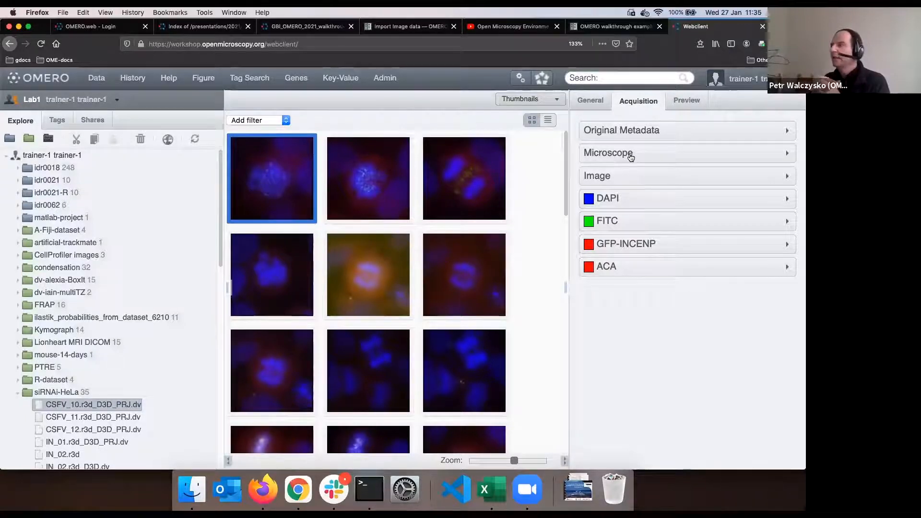
pyautogui.click(670, 132)
pyautogui.click(670, 133)
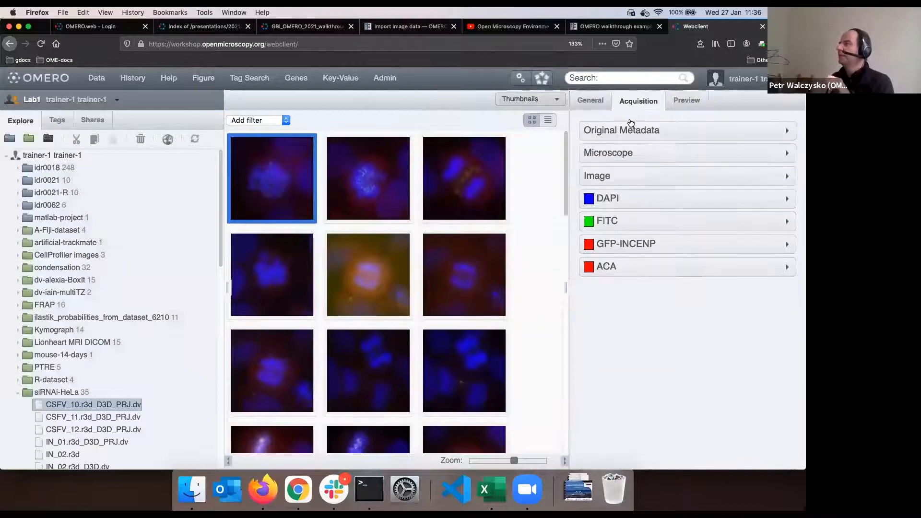
# - Examine the acquisition metadata for the microscope, image, and DAPI and FITC channels of CSFV_10.r3d_D3D_PRJ.dv
pyautogui.click(640, 154)
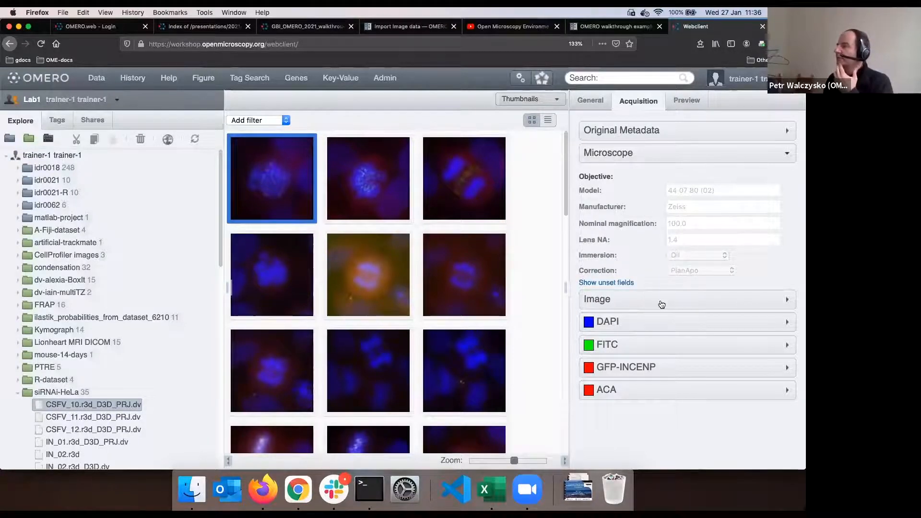
pyautogui.click(662, 305)
pyautogui.scroll(-3, 673, 305)
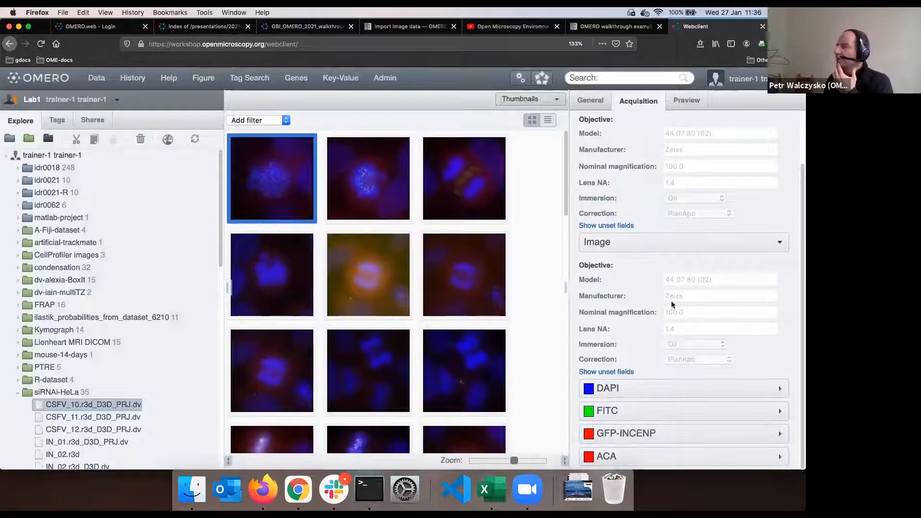
pyautogui.click(659, 390)
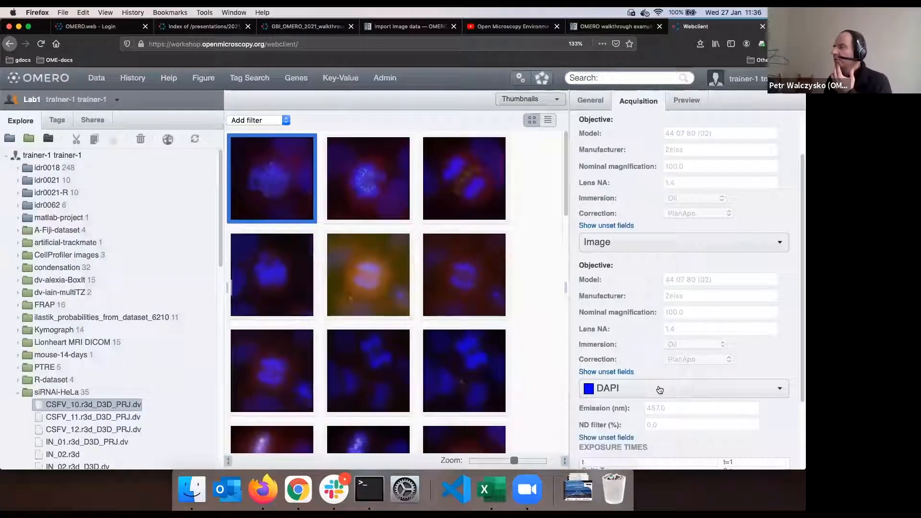
pyautogui.scroll(-4, 658, 390)
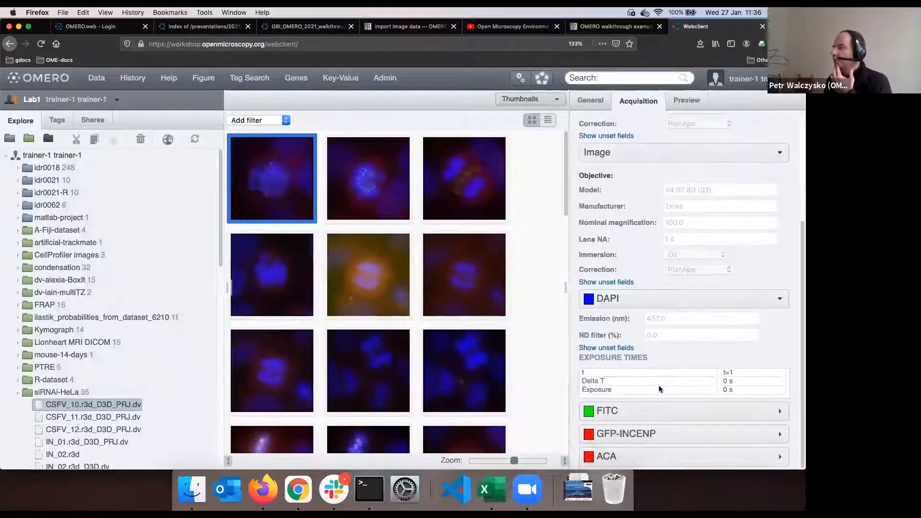
pyautogui.click(648, 411)
pyautogui.scroll(-4, 667, 396)
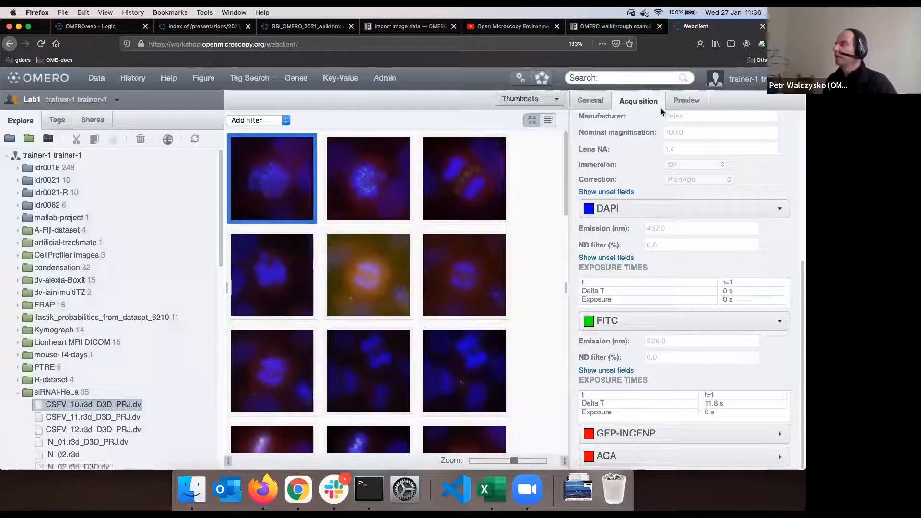
# - Preview CSFV_10.r3d_D3D_PRJ.dv, set its DAPI channel range to 32–389 and save the rendering settings
pyautogui.click(682, 101)
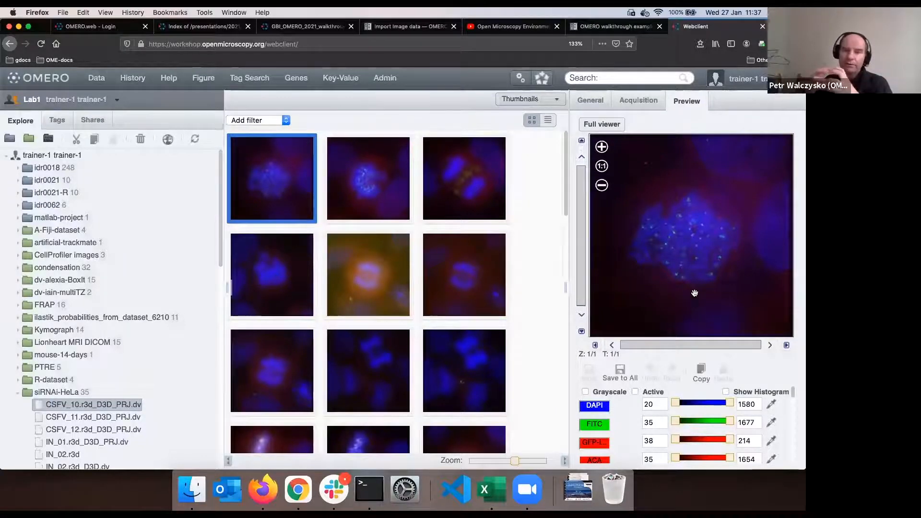
pyautogui.scroll(-2, 723, 388)
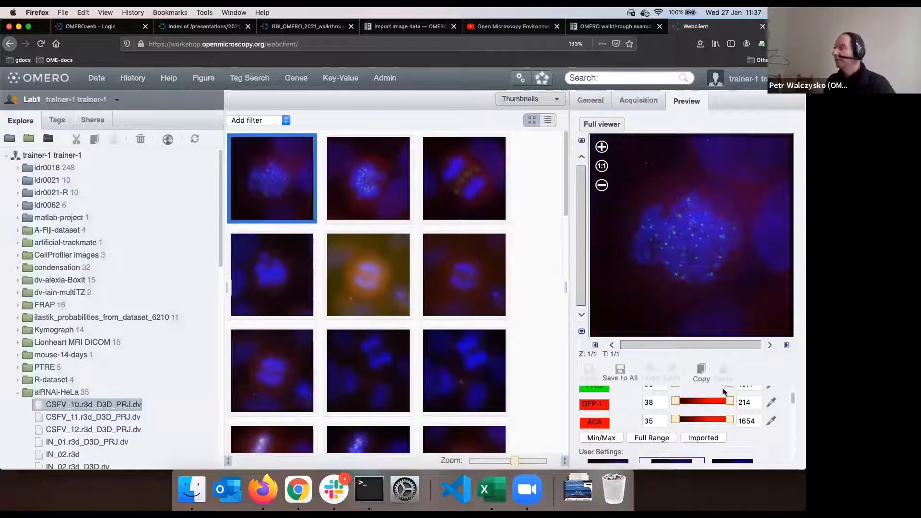
pyautogui.scroll(2, 724, 398)
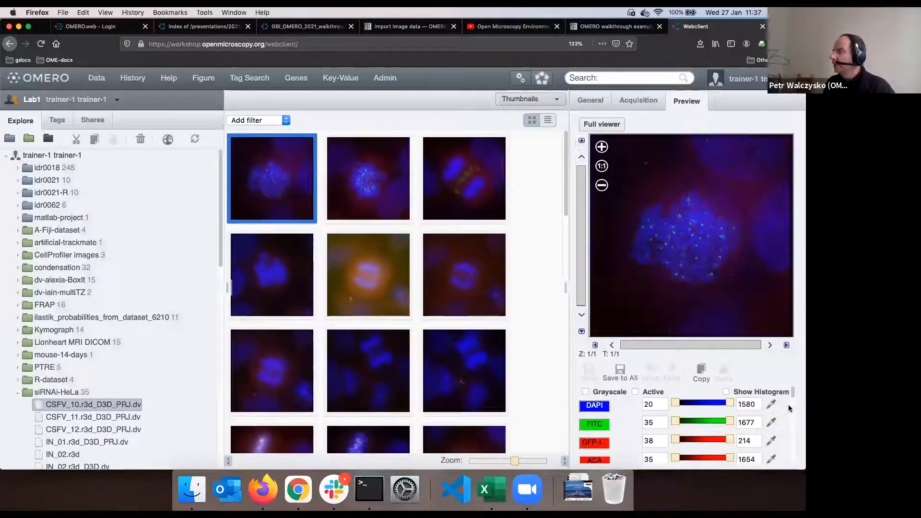
pyautogui.moveTo(721, 405); pyautogui.dragTo(692, 401)
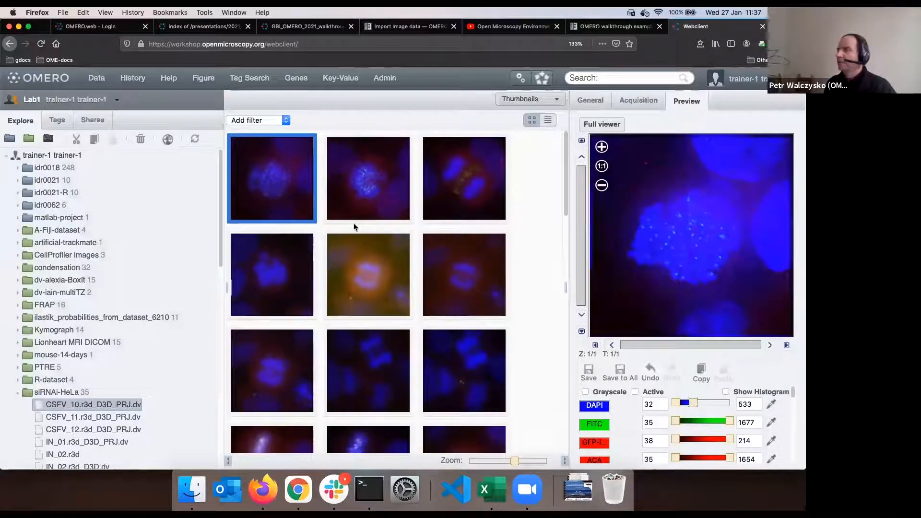
pyautogui.moveTo(693, 402); pyautogui.dragTo(688, 402)
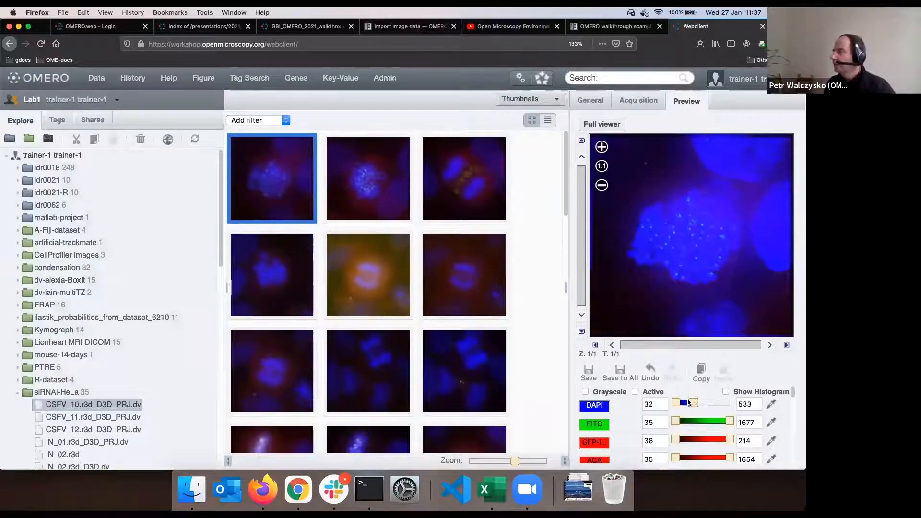
pyautogui.click(591, 372)
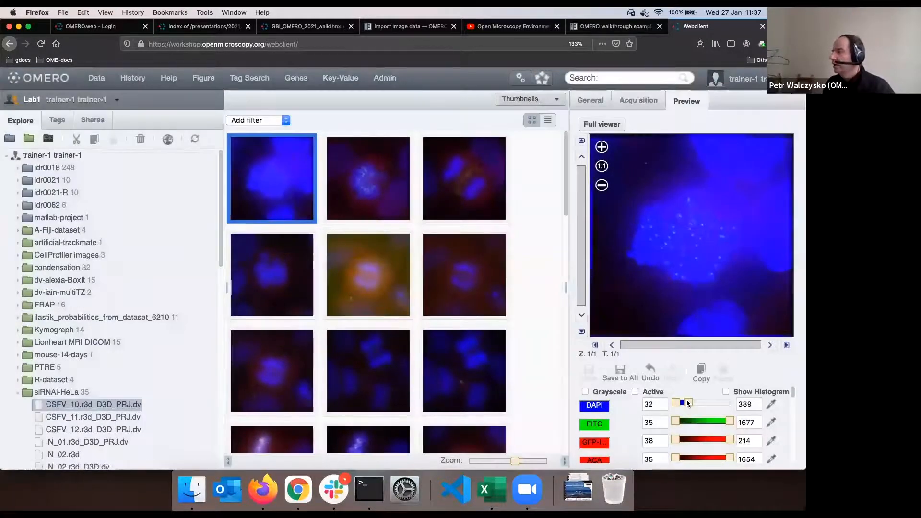
# - Set the DAPI maximum to 1580 and turn off the DAPI, GFP-INCENP and ACA channels, leaving only FITC
pyautogui.moveTo(688, 403); pyautogui.dragTo(729, 403)
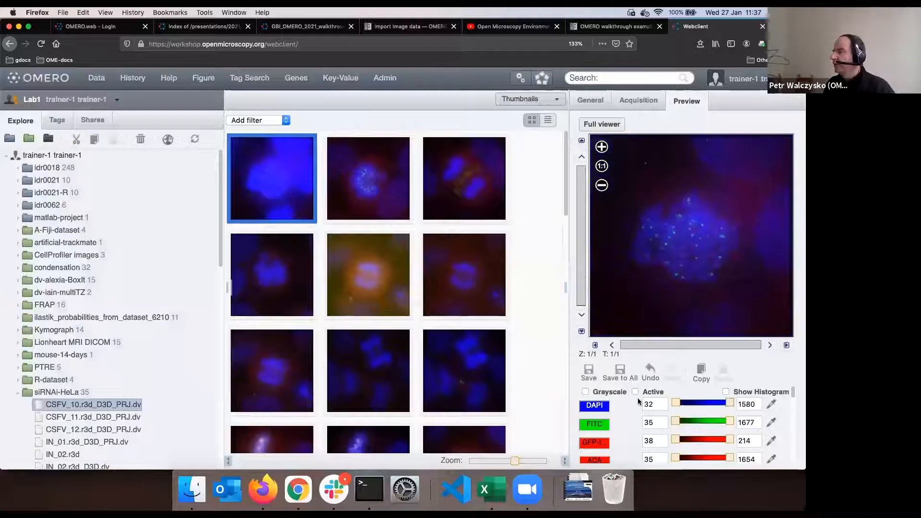
pyautogui.scroll(-3, 636, 399)
pyautogui.scroll(3, 636, 399)
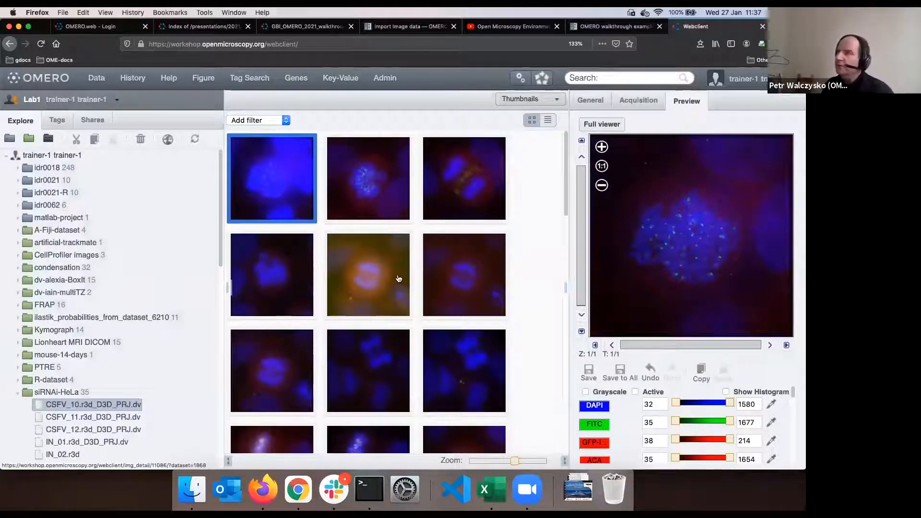
pyautogui.click(599, 410)
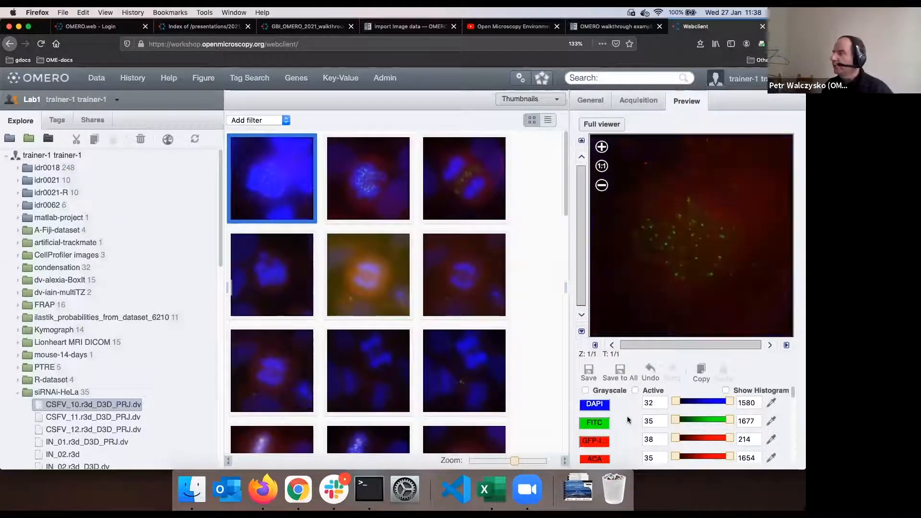
pyautogui.scroll(-2, 626, 420)
pyautogui.click(597, 432)
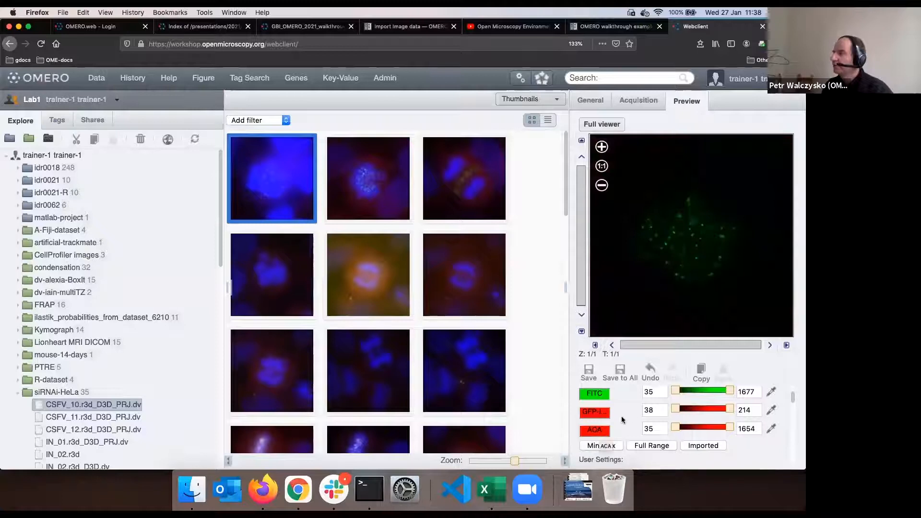
# - Set the FITC channel range to 165–702 and save the rendering settings to the image and all images in the dataset
pyautogui.scroll(2, 727, 421)
pyautogui.moveTo(728, 421); pyautogui.dragTo(681, 419)
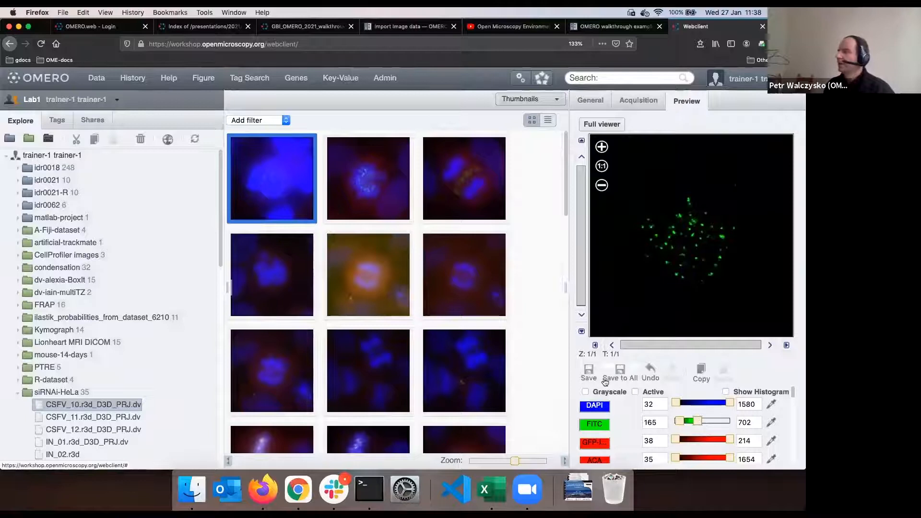
pyautogui.click(589, 372)
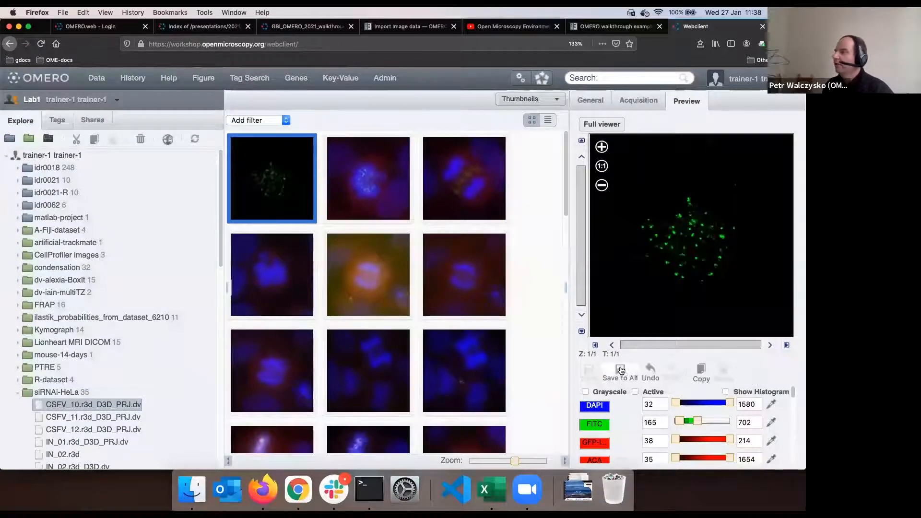
pyautogui.click(608, 379)
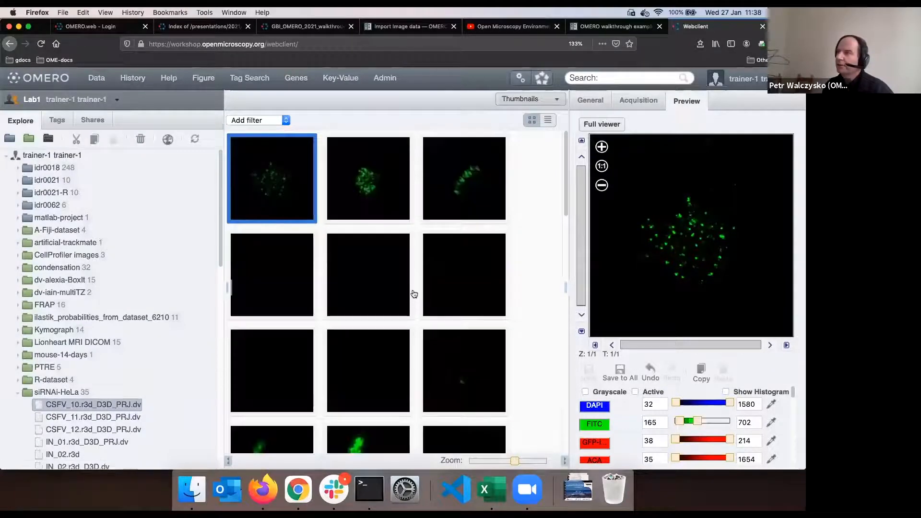
pyautogui.scroll(-5, 529, 274)
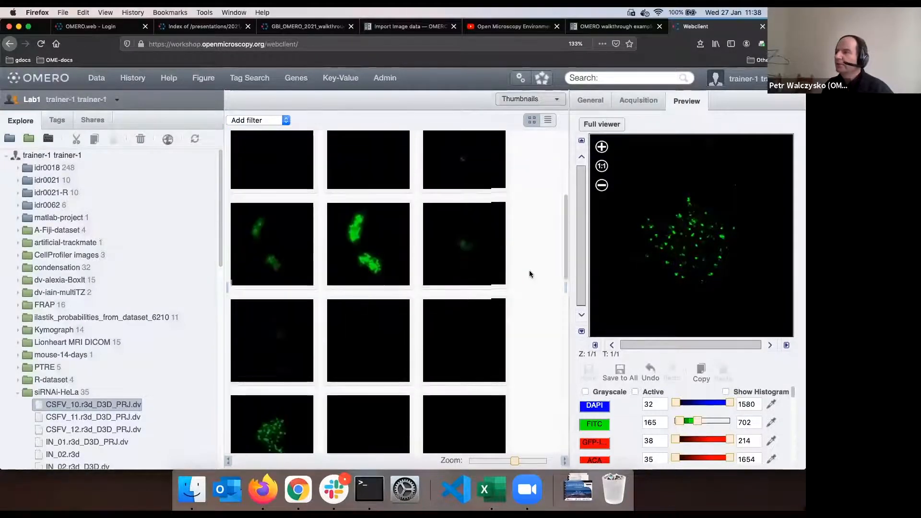
pyautogui.scroll(5, 530, 274)
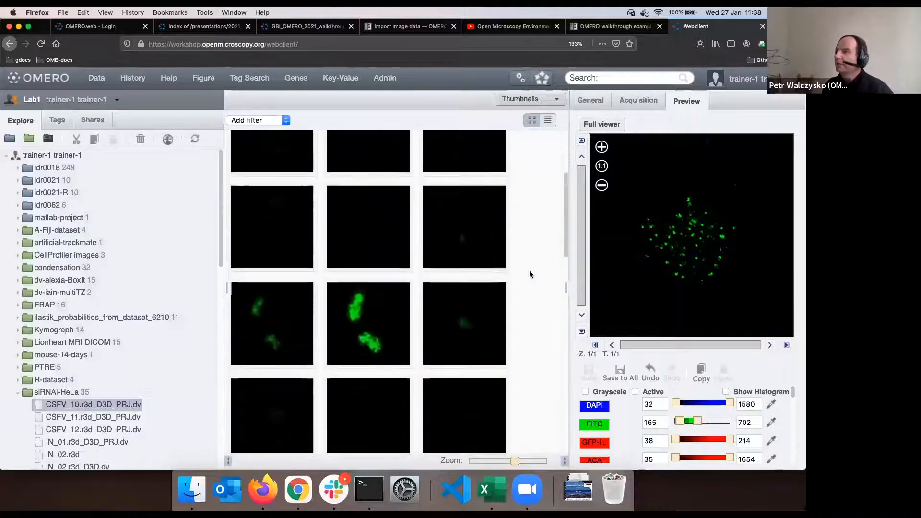
# - Add a name filter to the siRNAi-HeLa thumbnails and filter the images by "scram"
pyautogui.click(286, 122)
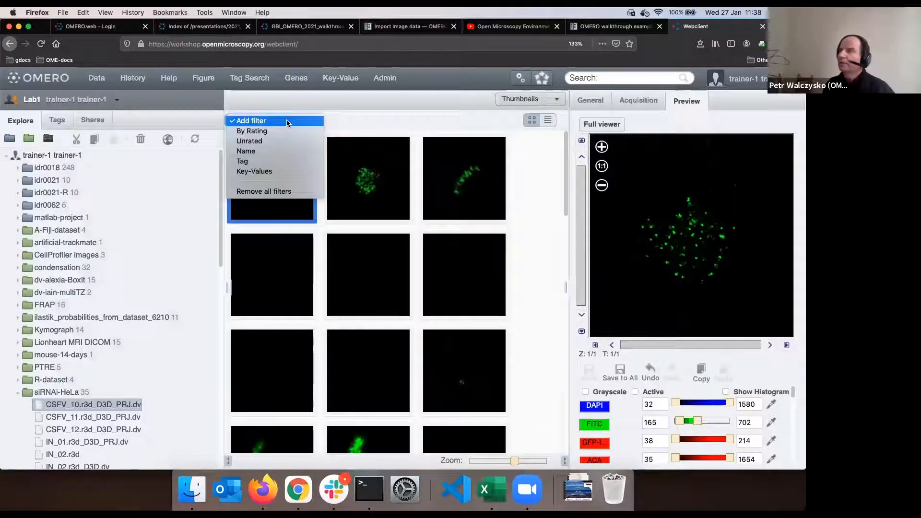
pyautogui.click(337, 123)
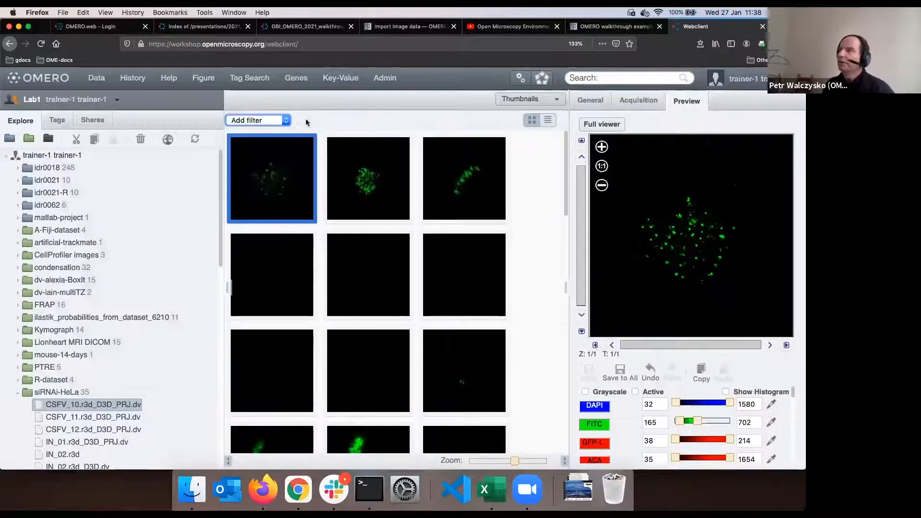
pyautogui.click(286, 121)
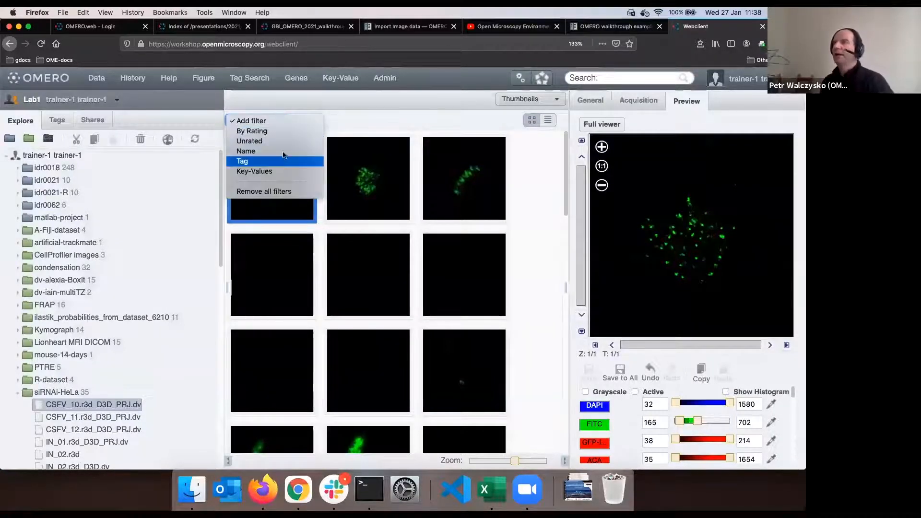
pyautogui.click(287, 148)
pyautogui.click(319, 120)
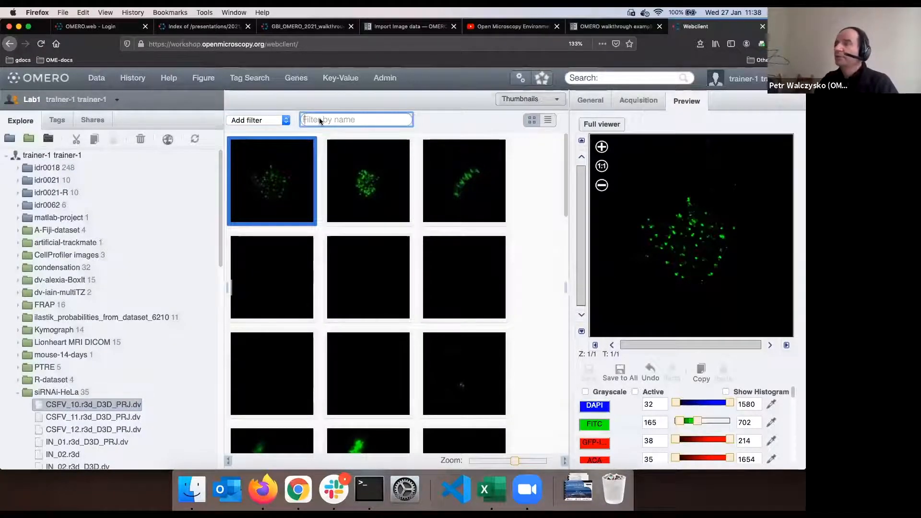
pyautogui.write('scram')
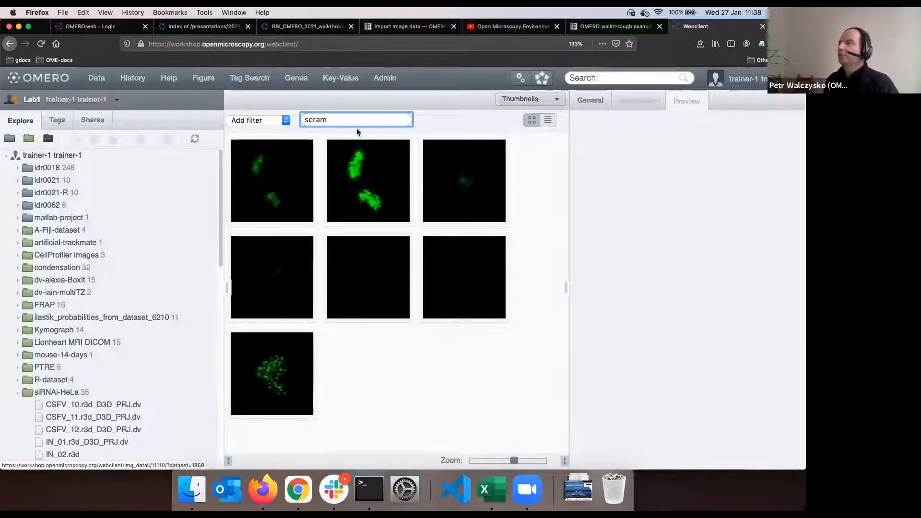
# - Filter the thumbnails by the name "IN" and clear the filter text
pyautogui.doubleClick(328, 120)
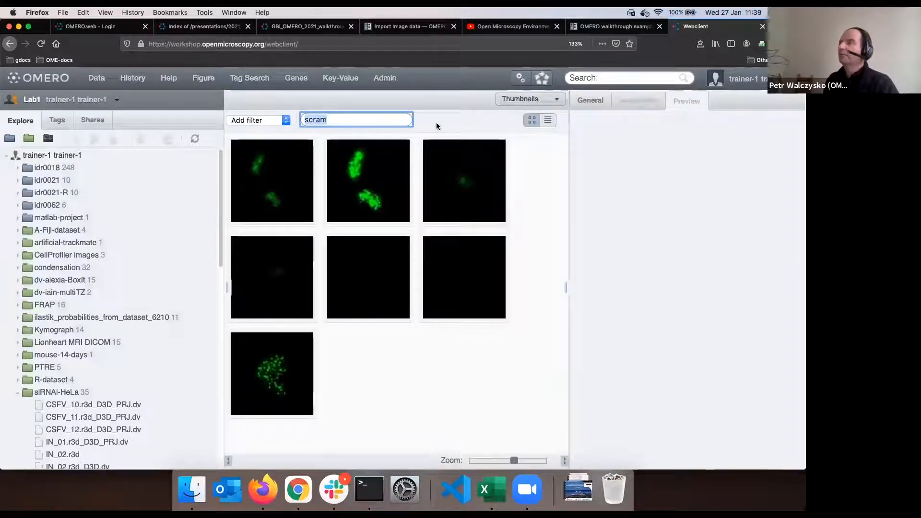
pyautogui.write('IN')
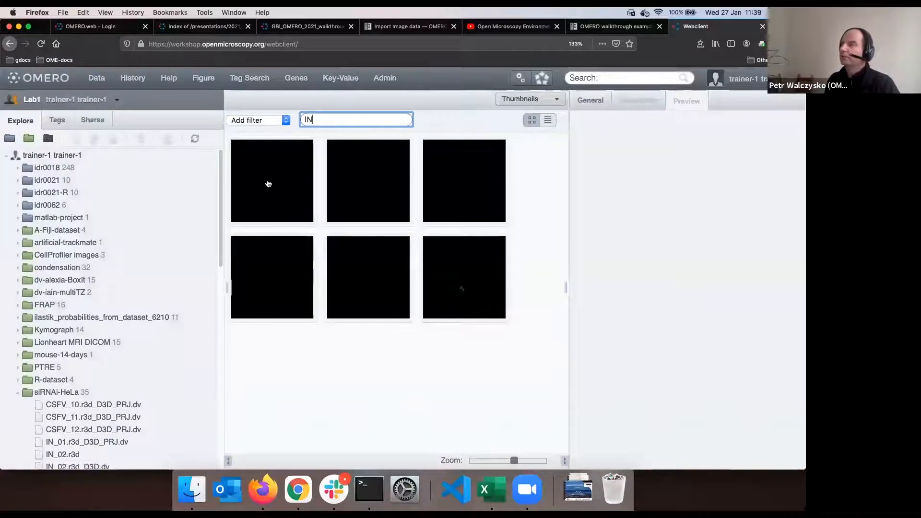
pyautogui.moveTo(315, 119); pyautogui.dragTo(299, 119)
pyautogui.press('BackSpace')
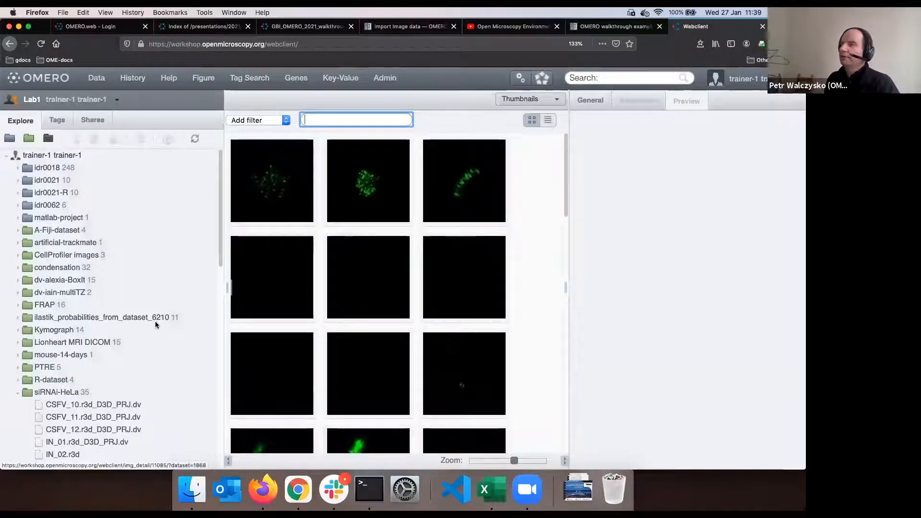
# - Reset the rendering settings of all images in the siRNAi-HeLa dataset and confirm the change
pyautogui.click(66, 395)
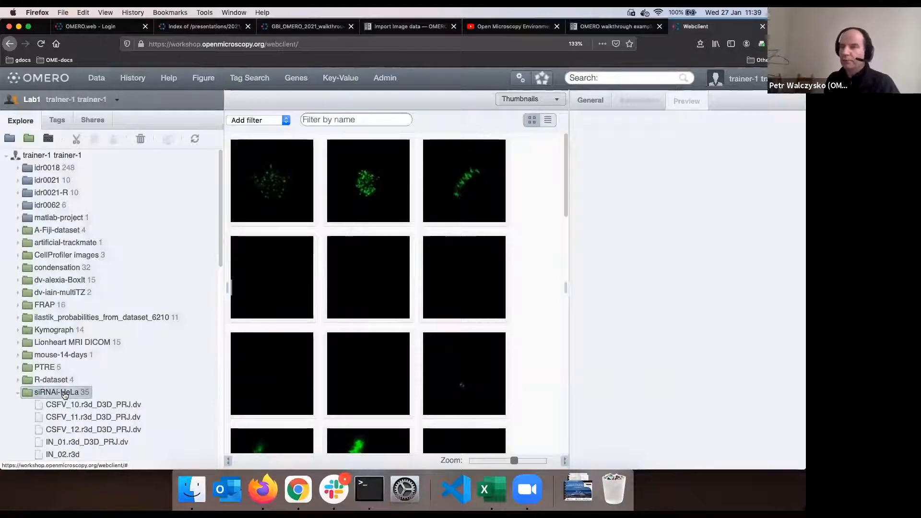
pyautogui.rightClick(66, 396)
pyautogui.moveTo(118, 360)
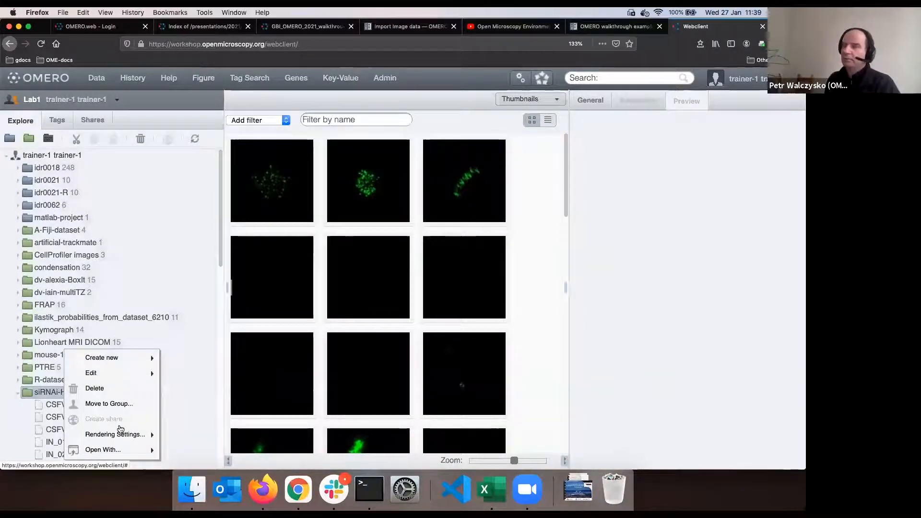
pyautogui.moveTo(121, 434)
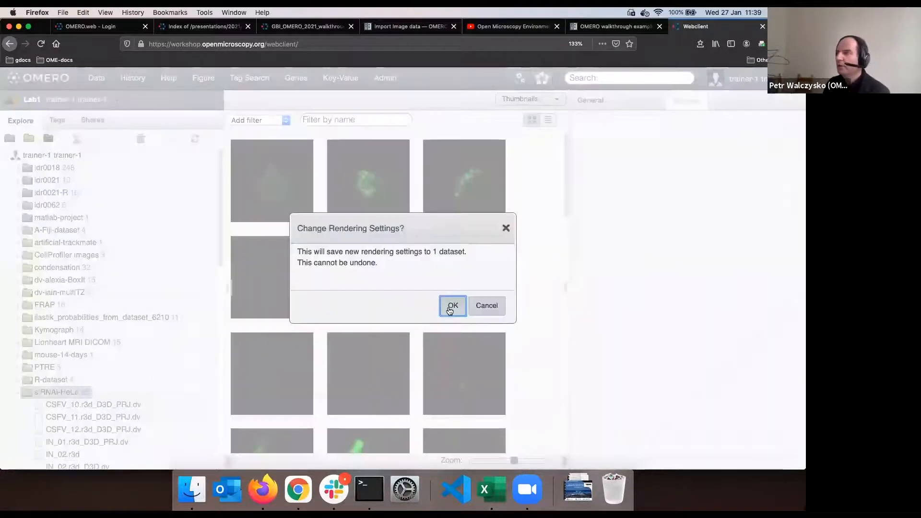
pyautogui.click(453, 304)
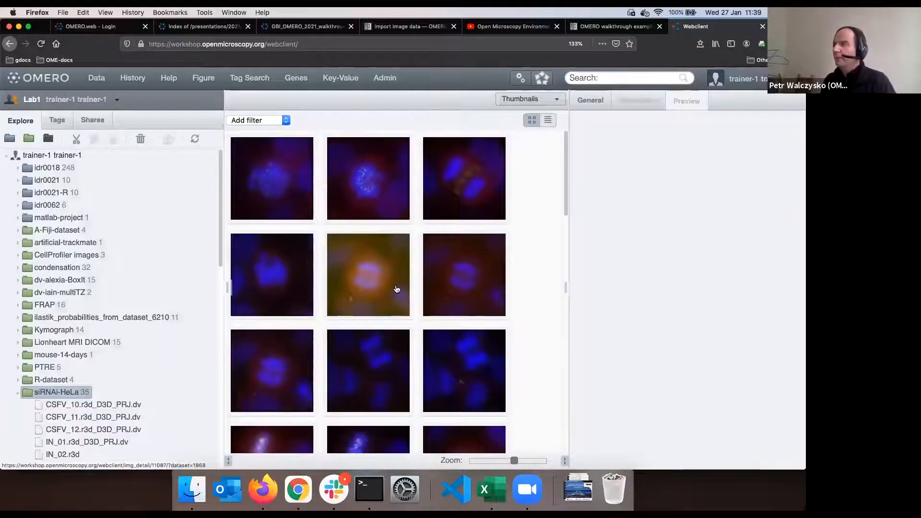
# - Select CSFV_10.r3d_D3D_PRJ.dv and examine its channel ranges and the rendering settings saved by the different users
pyautogui.click(271, 196)
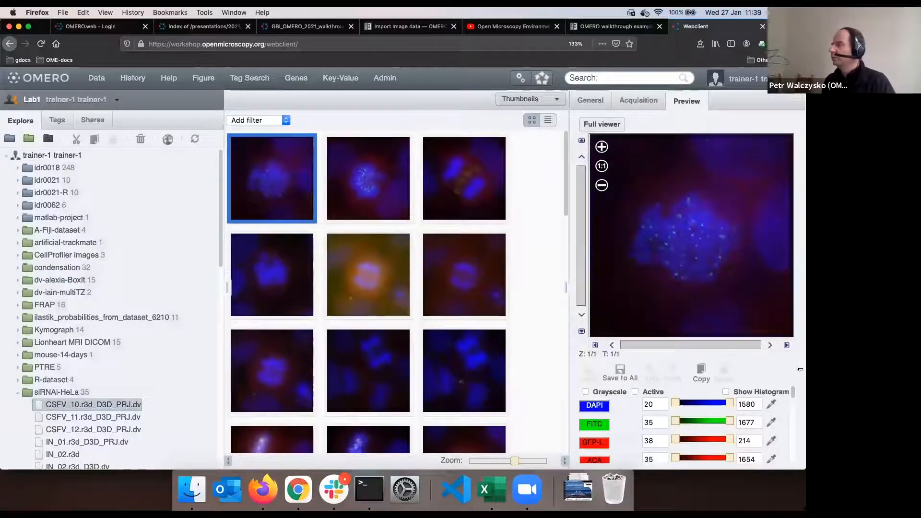
pyautogui.scroll(-5, 767, 405)
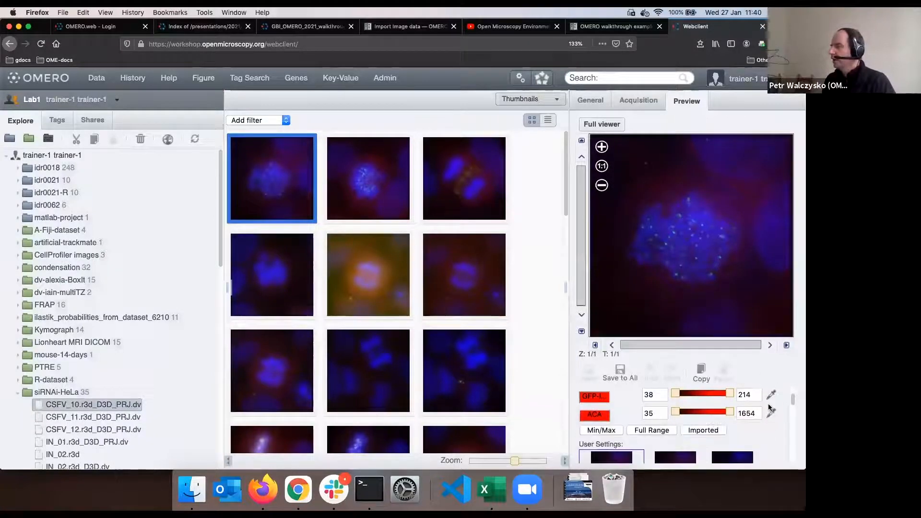
pyautogui.scroll(-1, 767, 407)
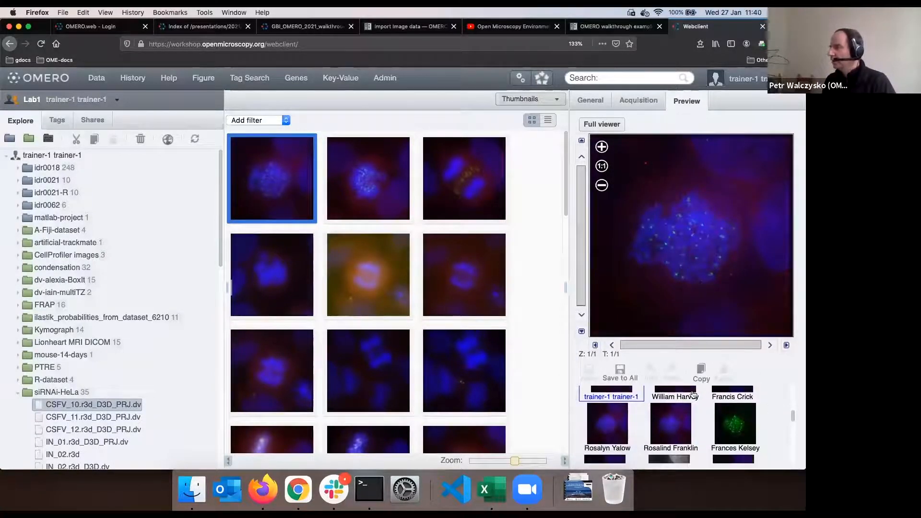
pyautogui.scroll(3, 636, 411)
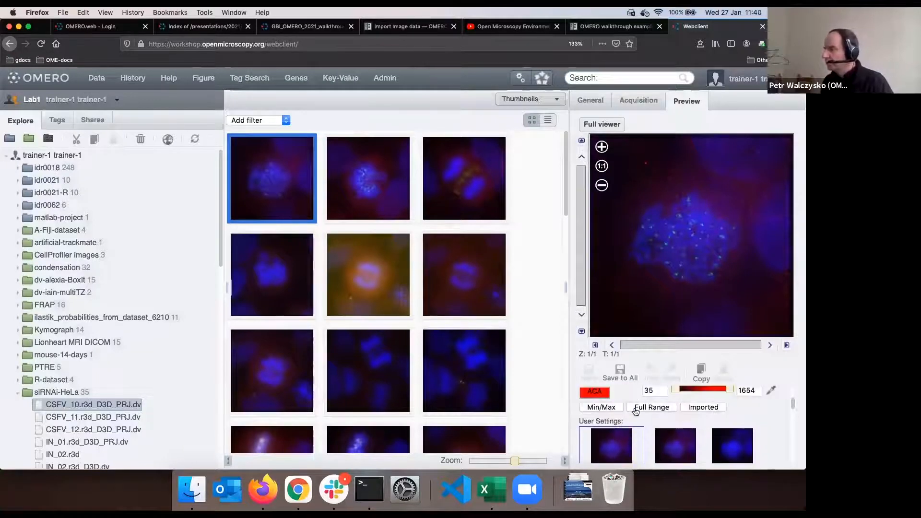
pyautogui.scroll(-1, 635, 412)
pyautogui.scroll(-1, 635, 411)
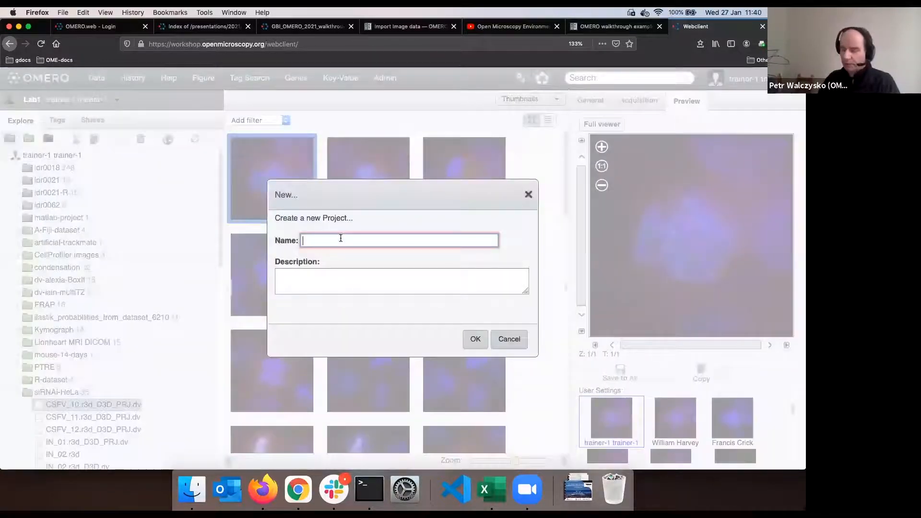
# - Create a project named GBI and add a dataset named dataset1 inside it
pyautogui.write('GBI')
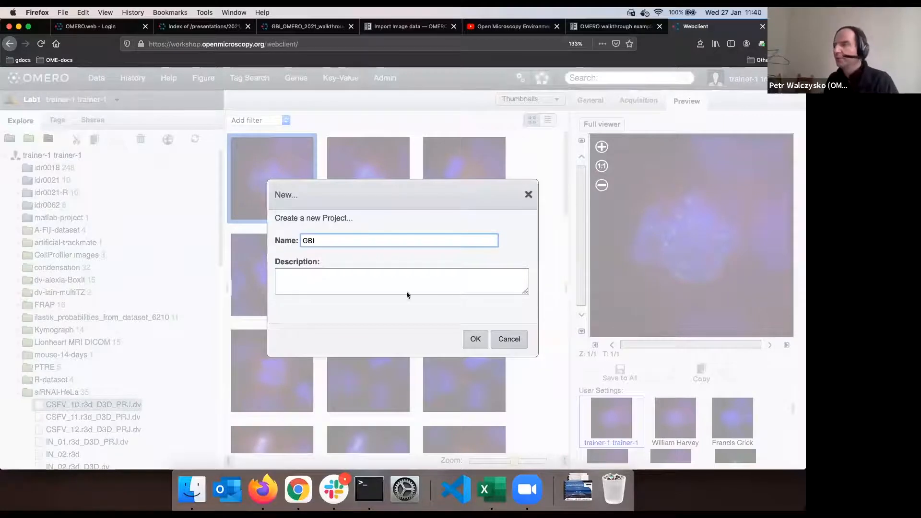
pyautogui.click(475, 339)
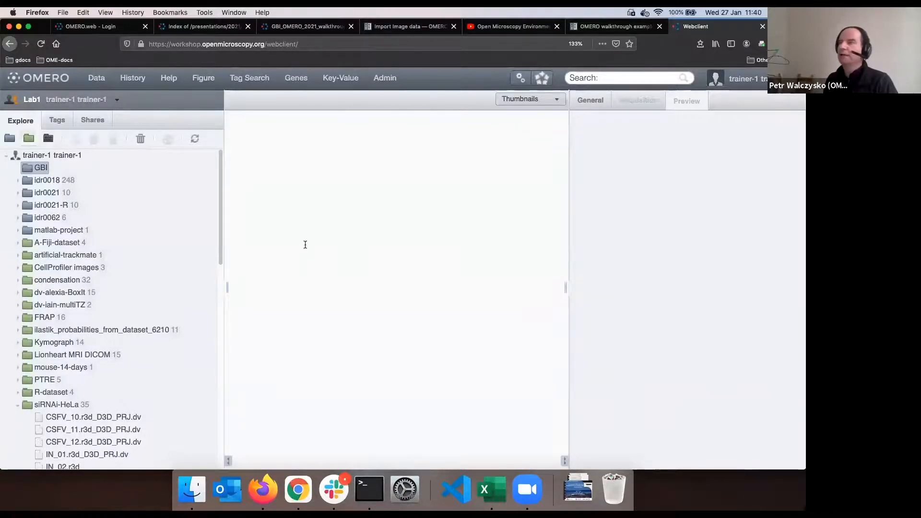
pyautogui.write('dat')
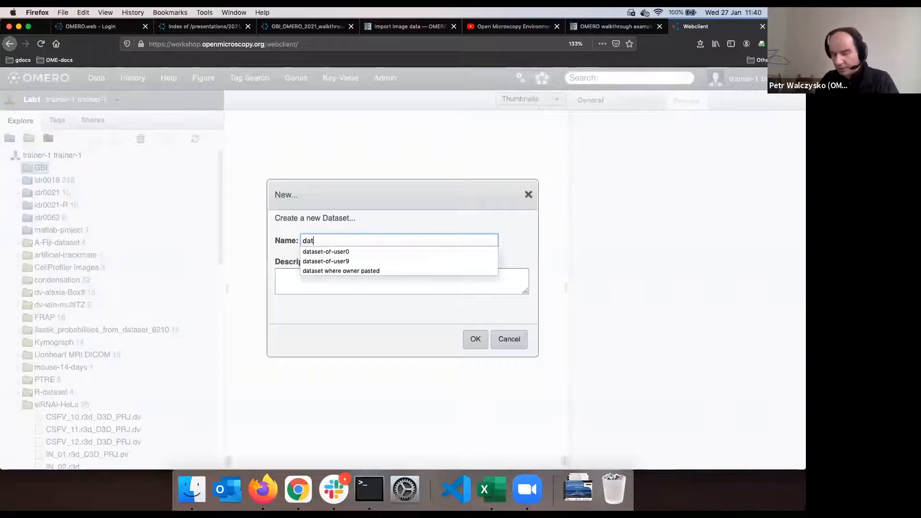
pyautogui.write('aset1')
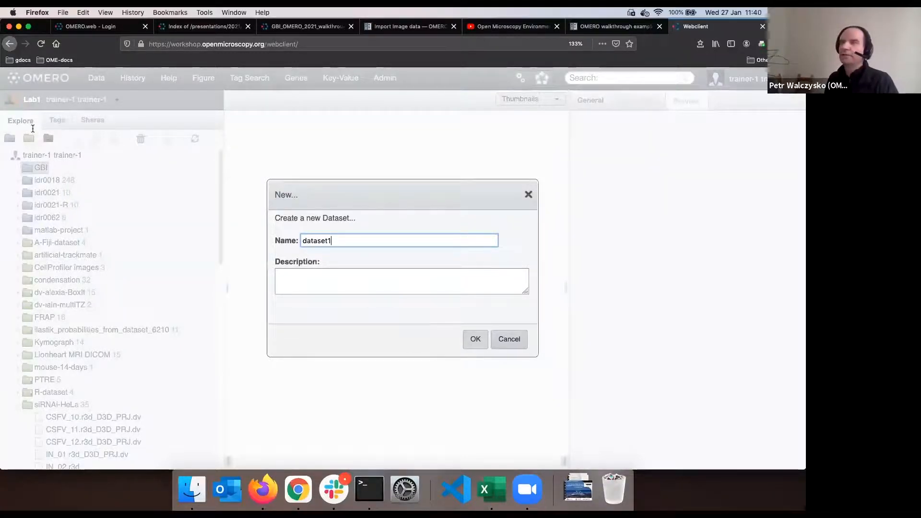
pyautogui.press('Return')
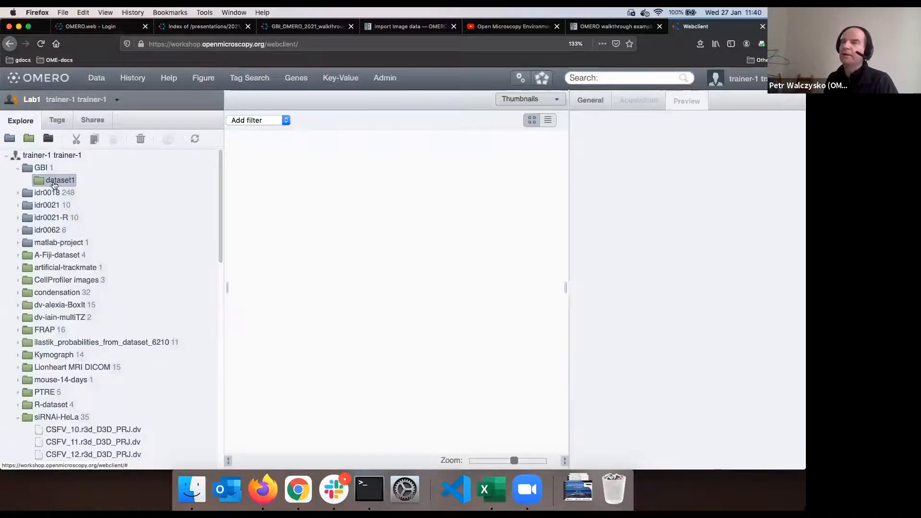
# - Add a second dataset named datasert2 to the GBI project
pyautogui.click(30, 139)
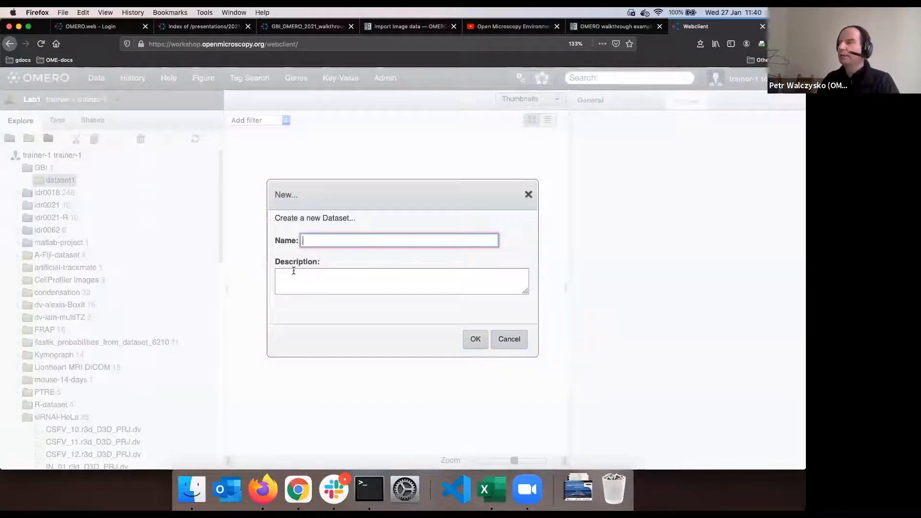
pyautogui.write('datasert2')
pyautogui.click(475, 339)
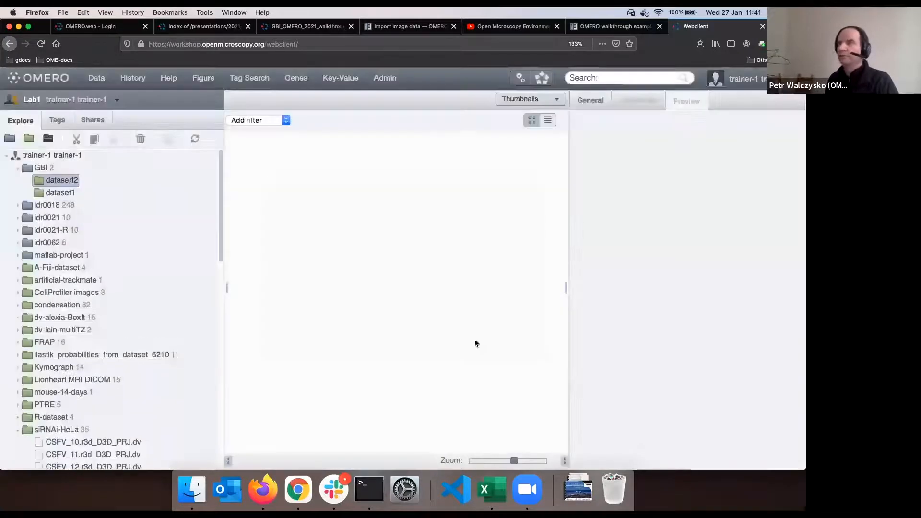
# - Move A-Fiji-dataset into the GBI project, cut it back out, and collapse the project
pyautogui.click(55, 269)
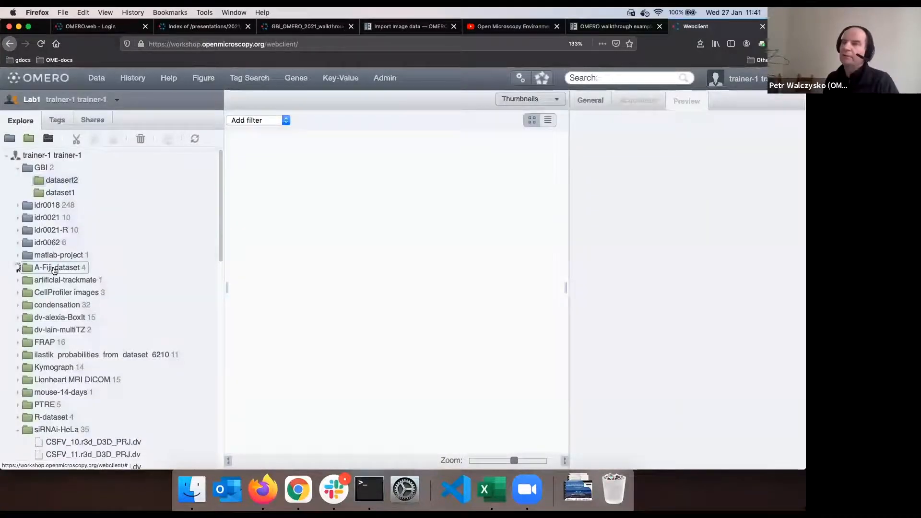
pyautogui.moveTo(57, 269); pyautogui.dragTo(63, 190)
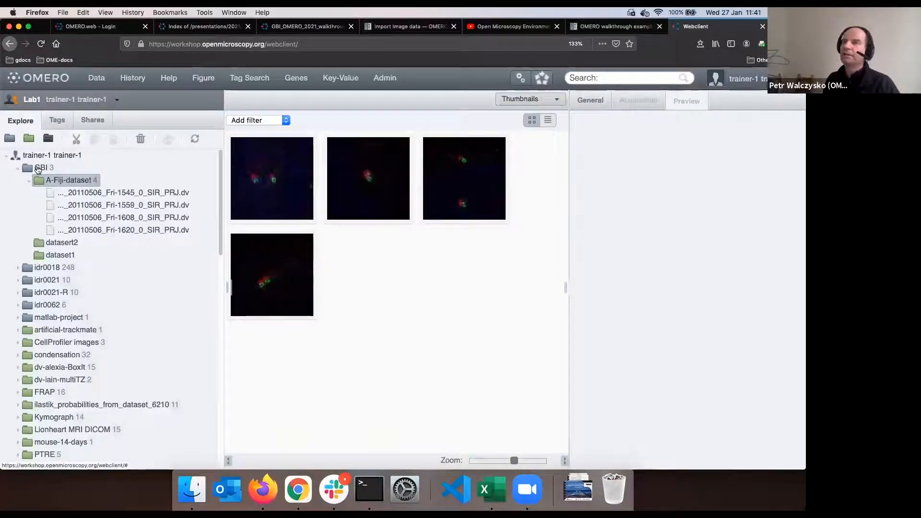
pyautogui.click(75, 139)
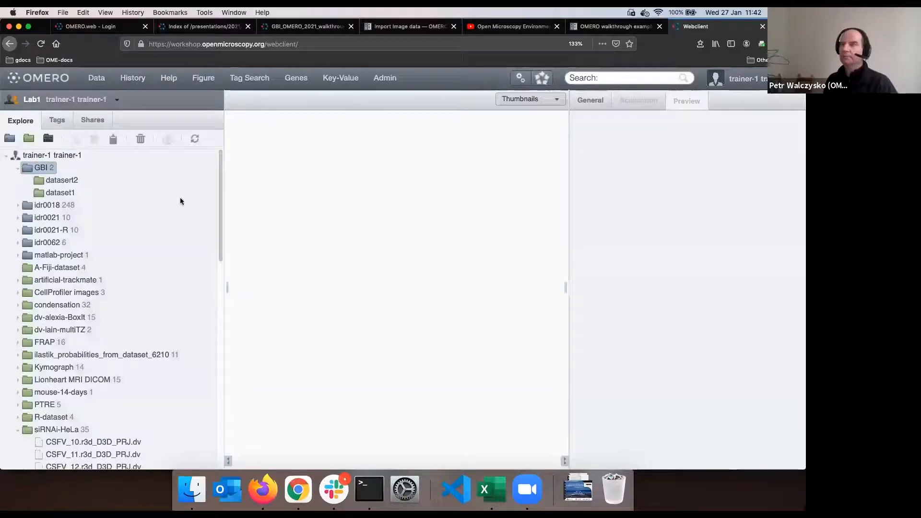
pyautogui.click(18, 167)
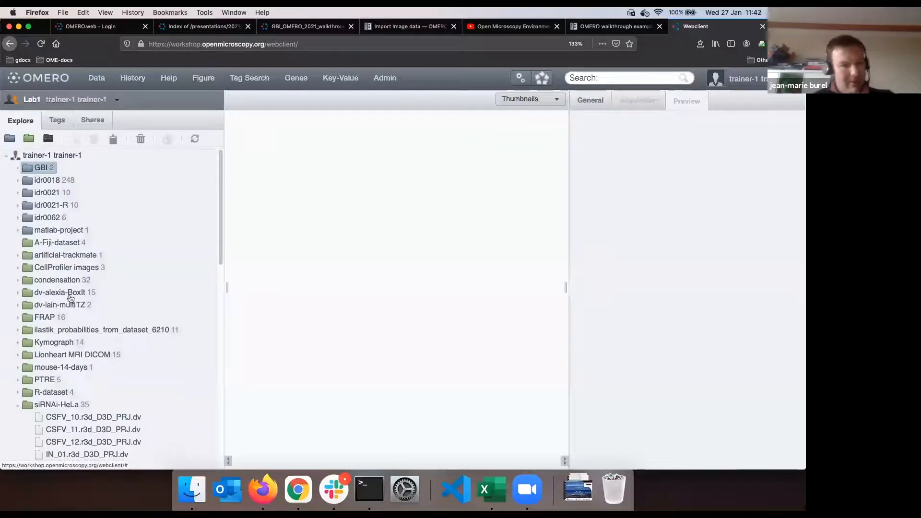
# - Apply the other user's grayscale rendering settings to CSFV_10.r3d_D3D_PRJ.dv in the siRNAi-HeLa dataset and save them
pyautogui.click(69, 410)
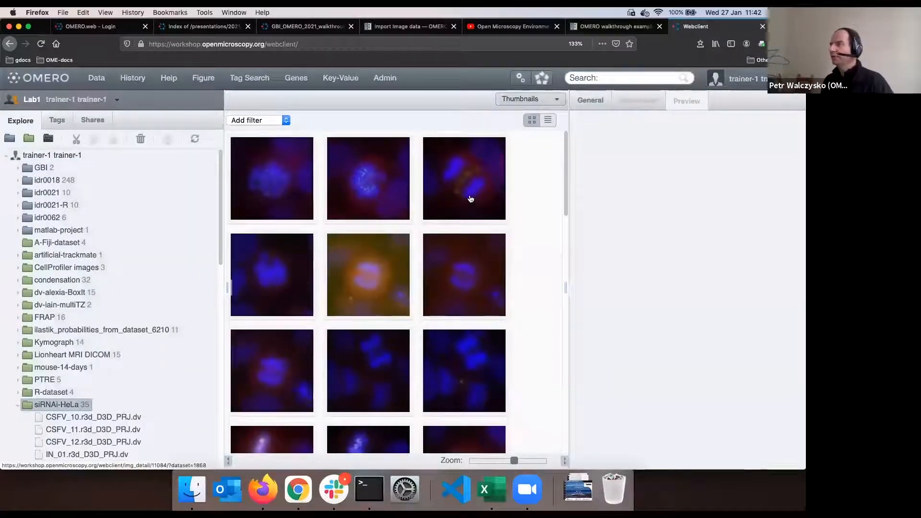
pyautogui.click(289, 214)
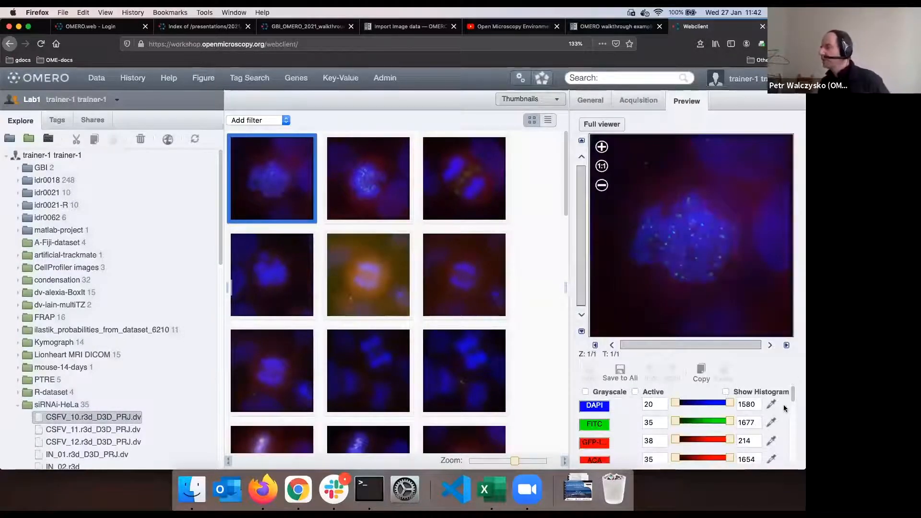
pyautogui.scroll(-3, 782, 403)
pyautogui.scroll(-3, 782, 403)
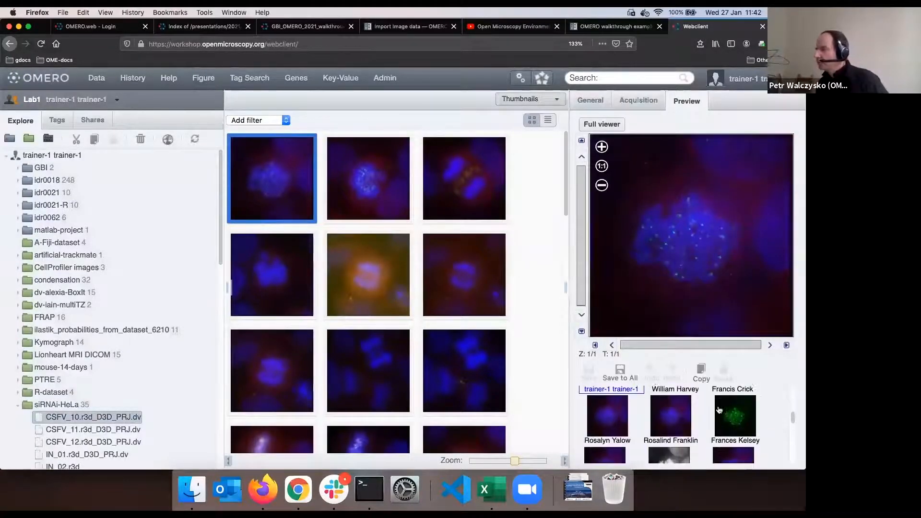
pyautogui.scroll(1, 732, 405)
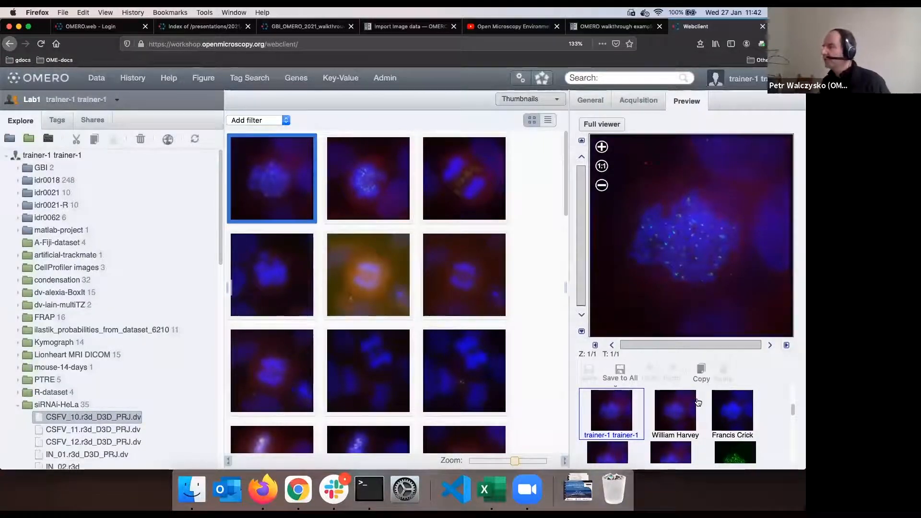
pyautogui.scroll(2, 702, 403)
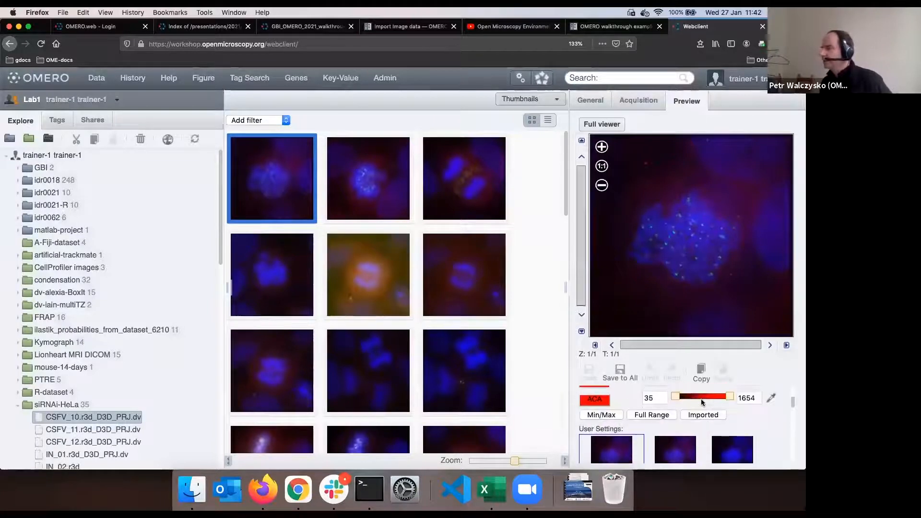
pyautogui.scroll(-1, 702, 403)
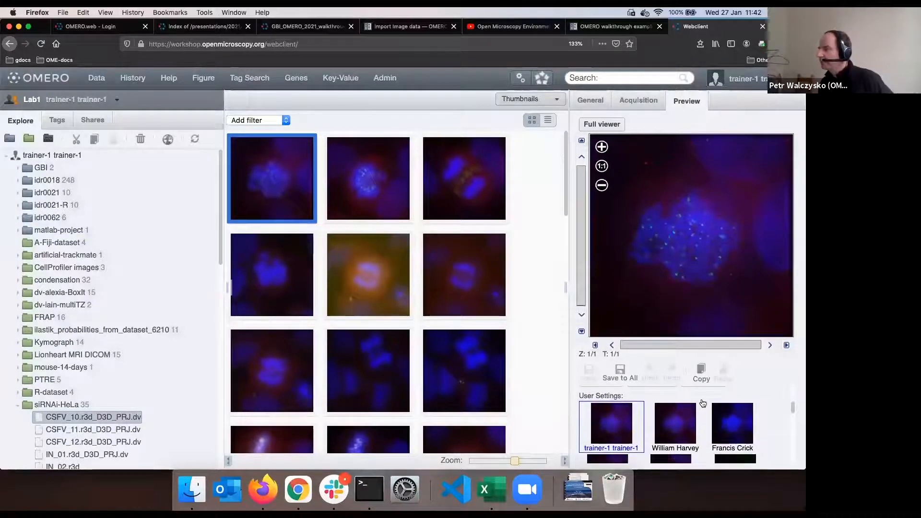
pyautogui.scroll(-2, 703, 405)
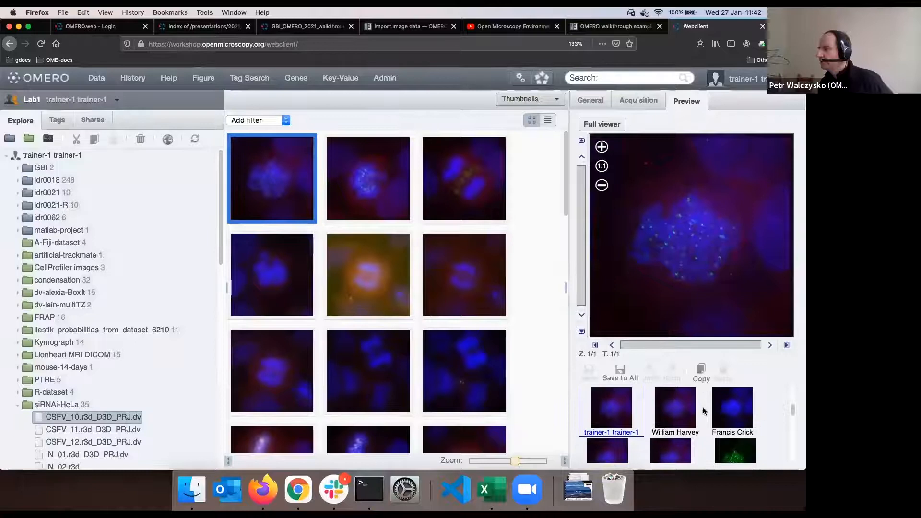
pyautogui.scroll(-1, 703, 411)
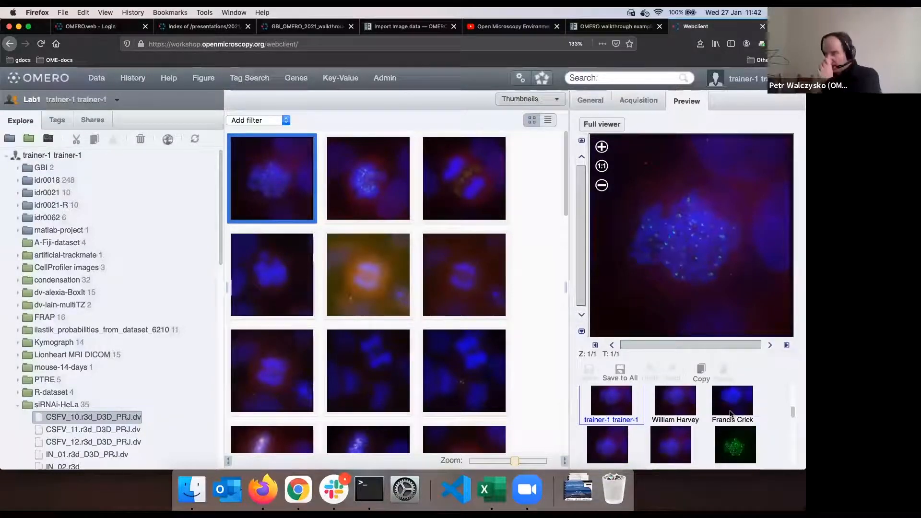
pyautogui.scroll(-3, 730, 414)
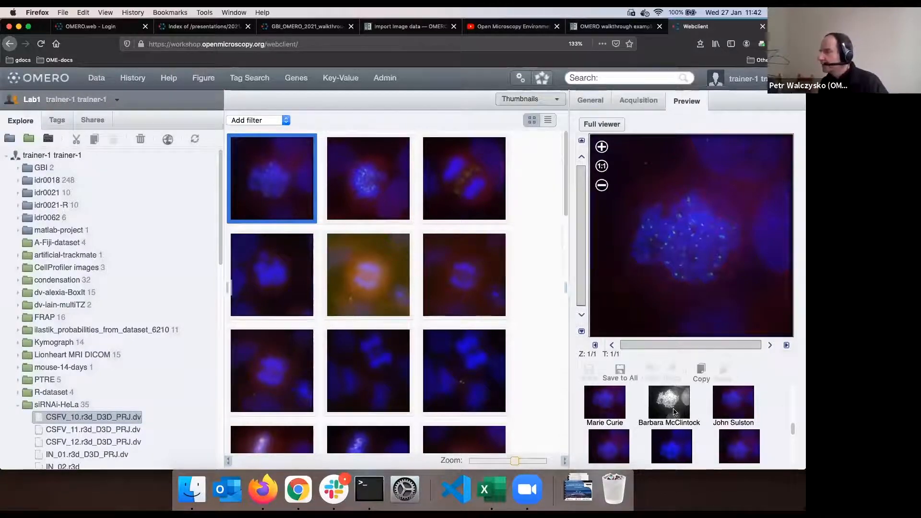
pyautogui.click(685, 407)
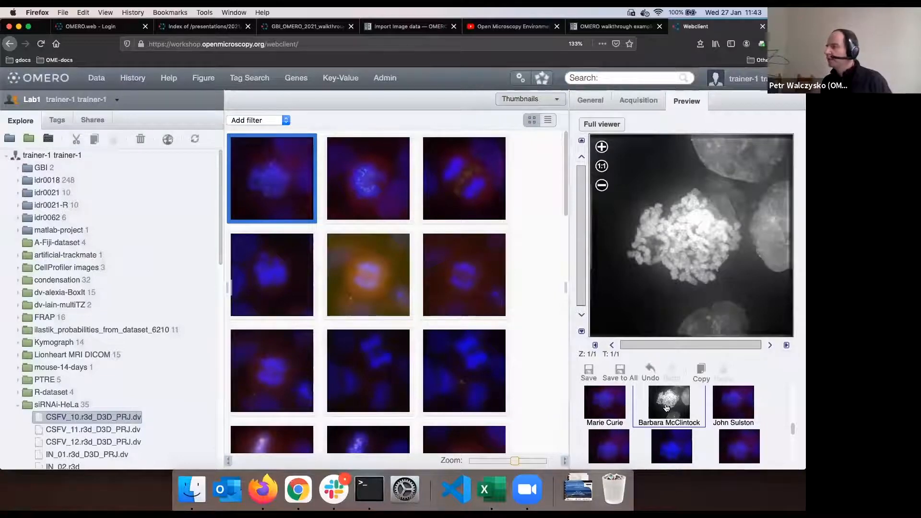
pyautogui.click(589, 371)
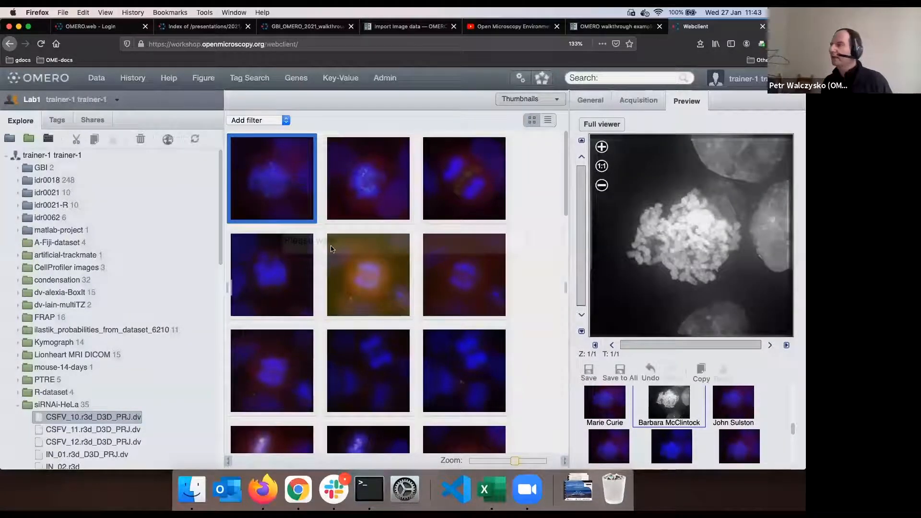
# - Save the grayscale rendering settings of CSFV_10.r3d_D3D_PRJ.dv to all images in the siRNAi-HeLa dataset
pyautogui.scroll(5, 678, 427)
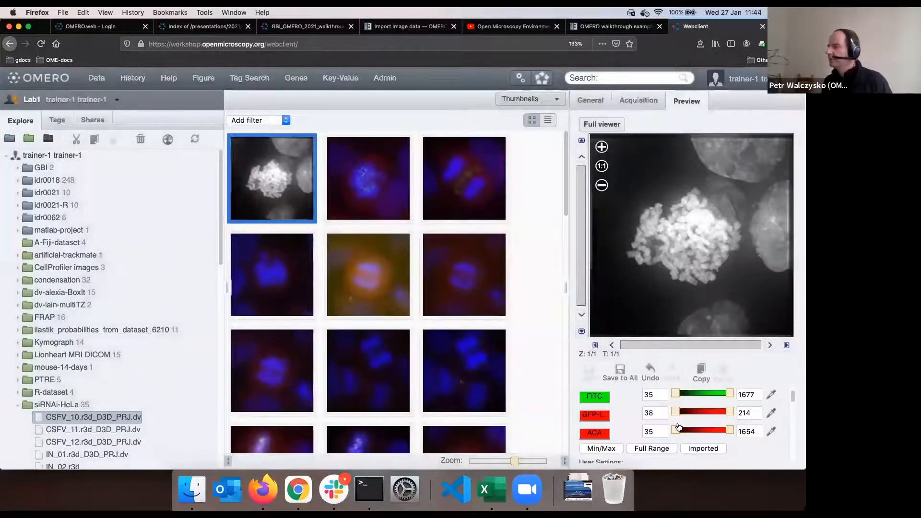
pyautogui.scroll(-5, 611, 399)
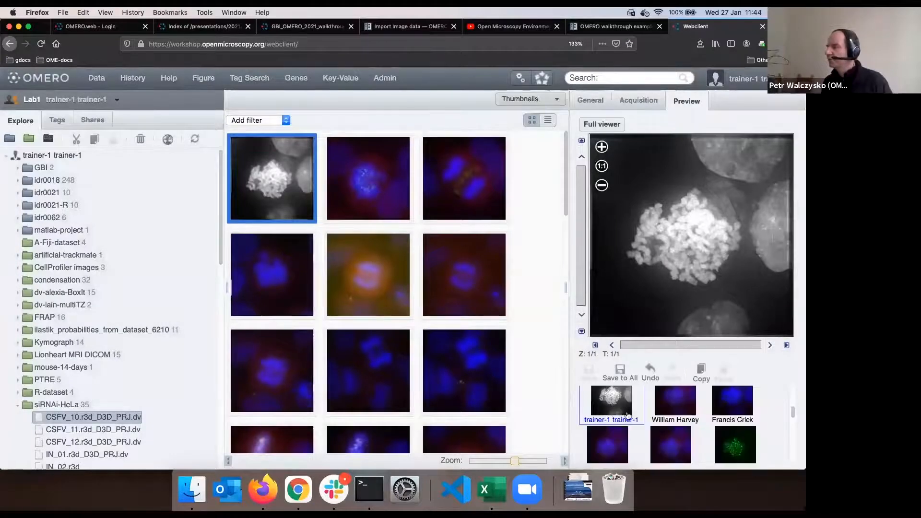
pyautogui.scroll(-3, 657, 412)
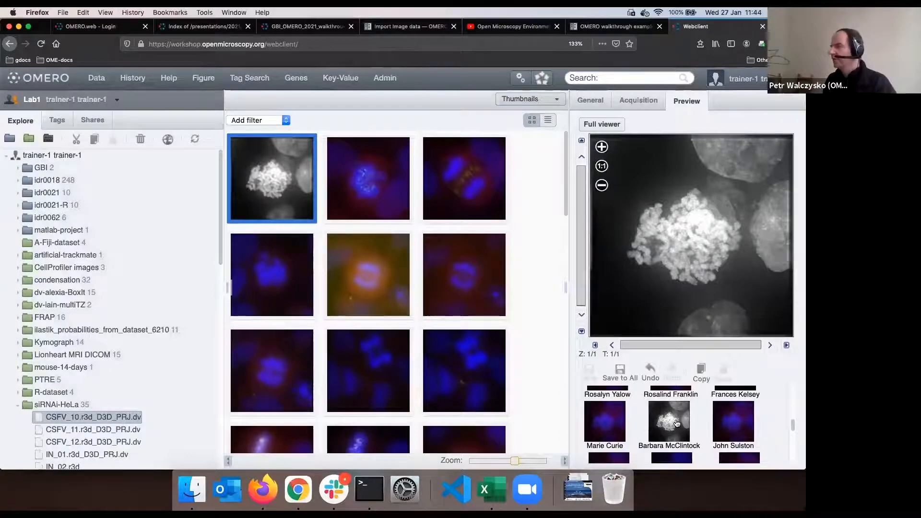
pyautogui.click(620, 371)
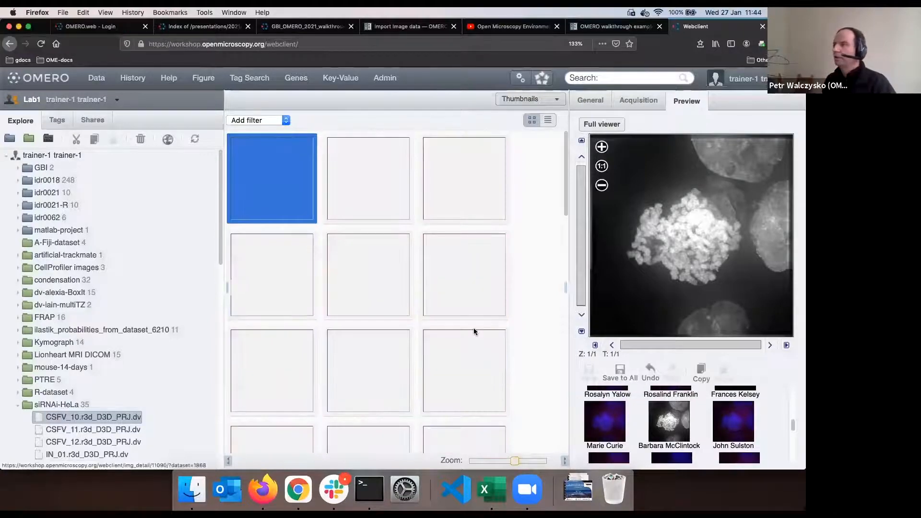
# - Reset all images in the siRNAi-HeLa dataset to their imported rendering settings and save them
pyautogui.scroll(-2, 366, 272)
pyautogui.scroll(-5, 365, 272)
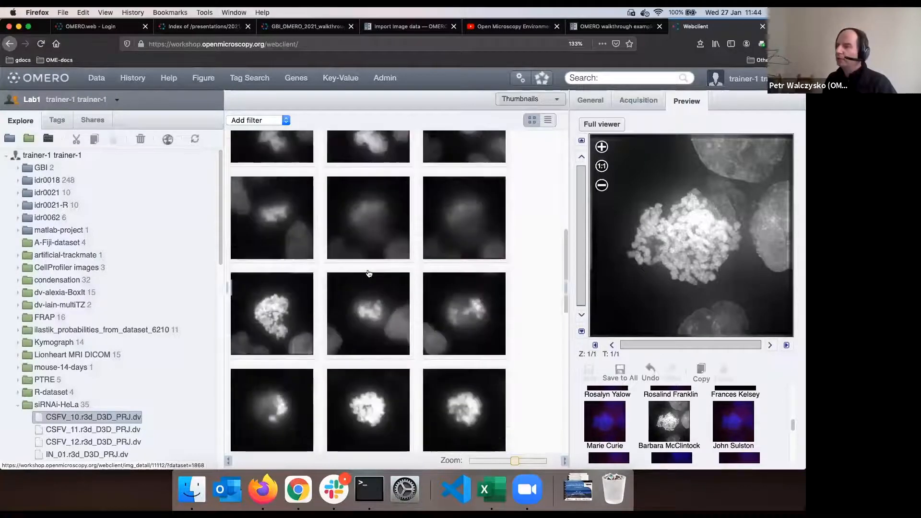
pyautogui.scroll(-5, 368, 273)
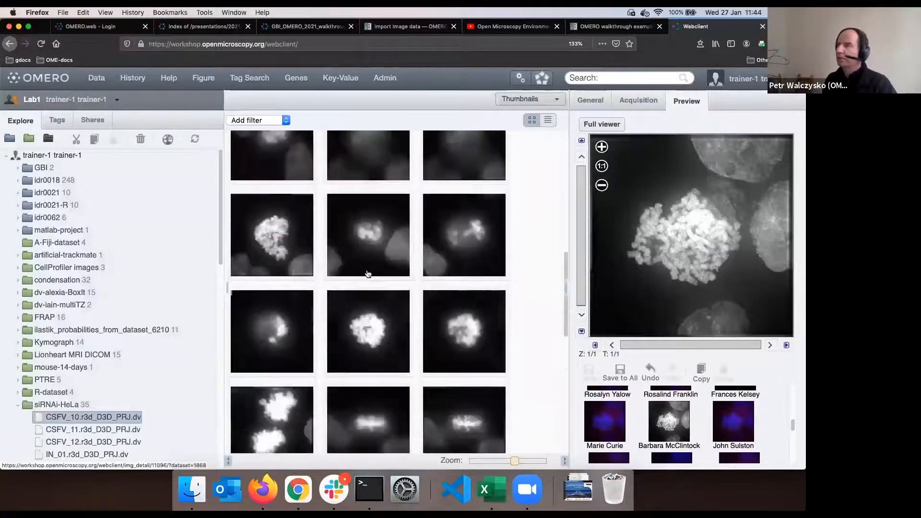
pyautogui.scroll(10, 368, 274)
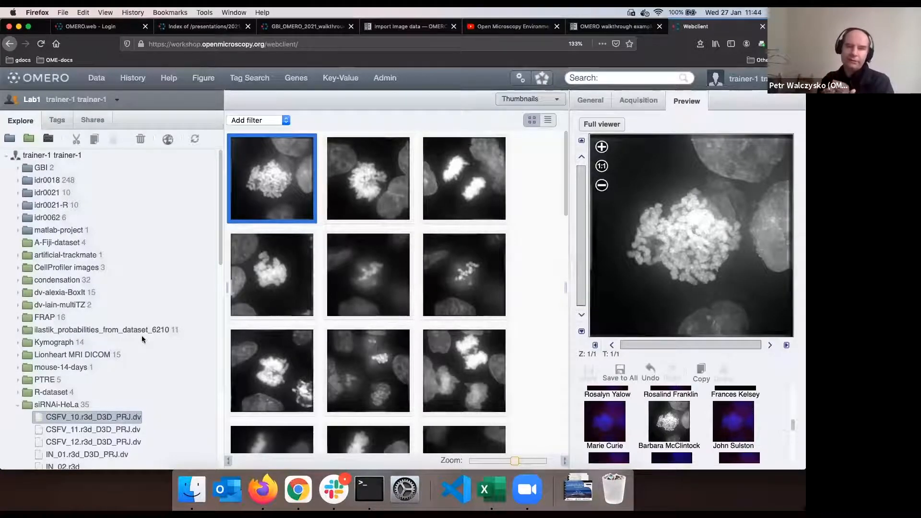
pyautogui.click(60, 407)
pyautogui.rightClick(59, 407)
pyautogui.moveTo(126, 435)
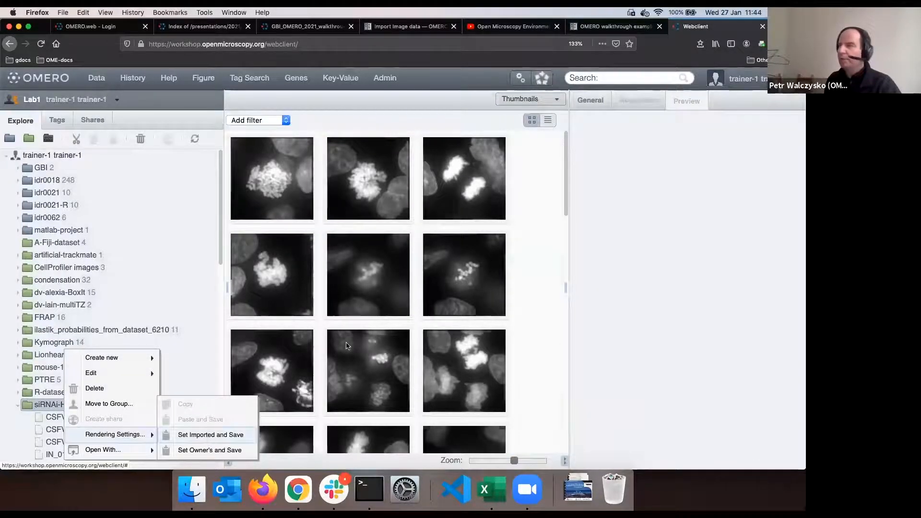
pyautogui.click(211, 435)
pyautogui.click(454, 308)
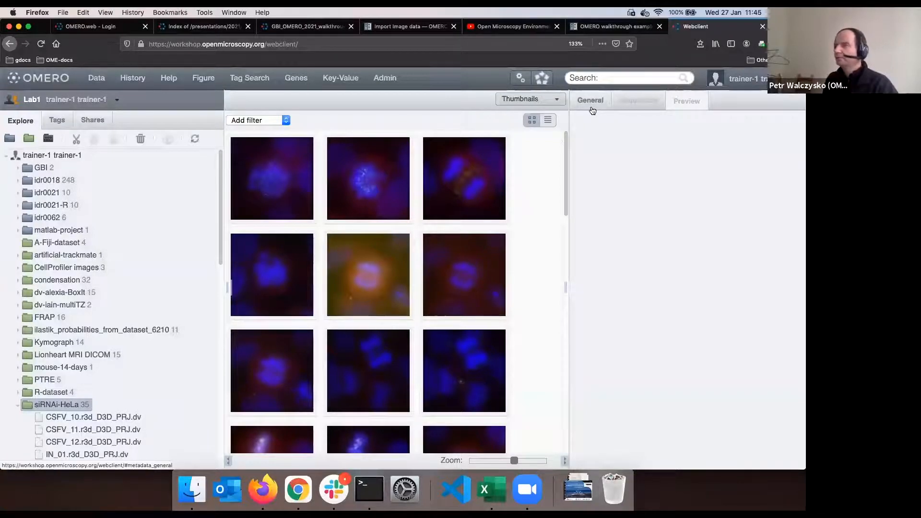
# - Open scram_01.r3d from the siRNAi-HeLa dataset in the full viewer and move to Z-section 11
pyautogui.click(468, 198)
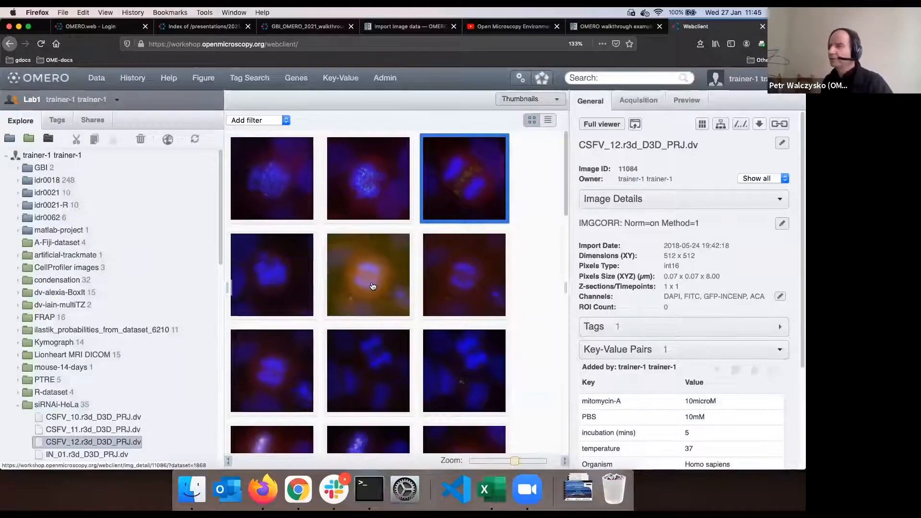
pyautogui.scroll(-1, 372, 287)
pyautogui.scroll(-5, 304, 329)
pyautogui.click(292, 314)
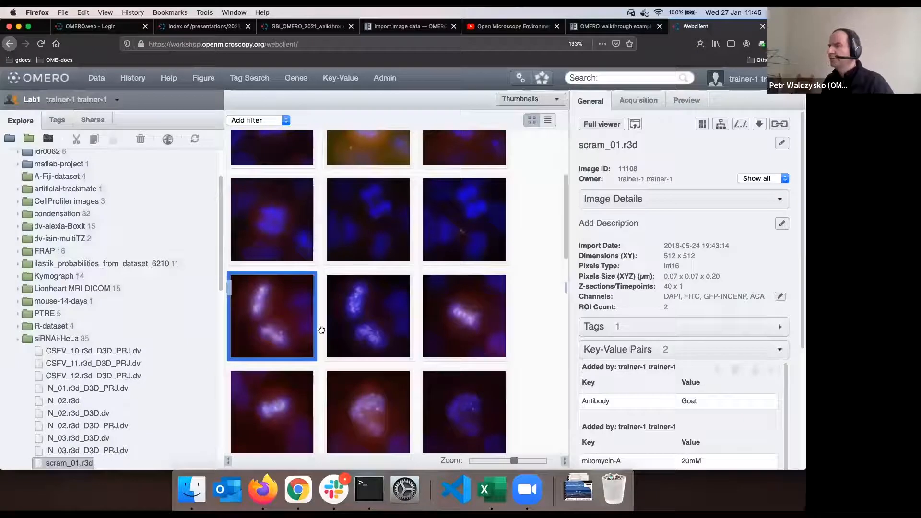
pyautogui.doubleClick(271, 330)
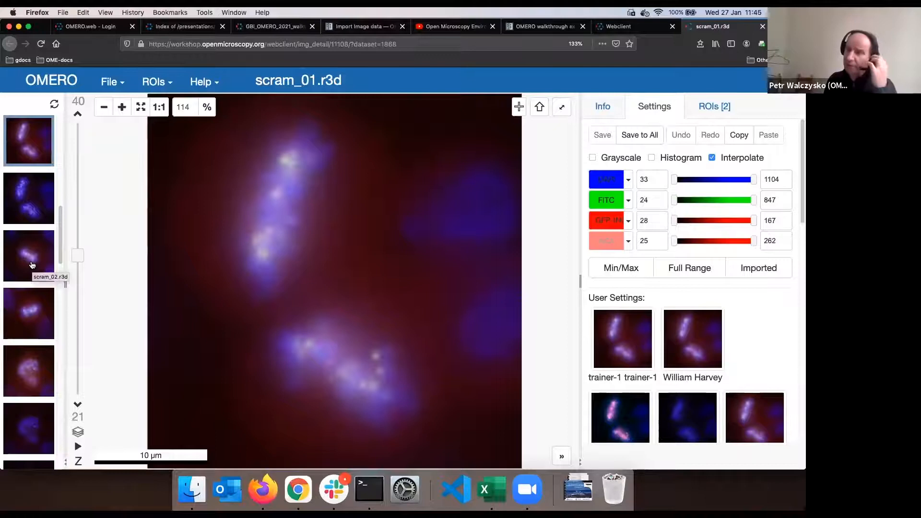
pyautogui.moveTo(78, 255); pyautogui.dragTo(95, 334)
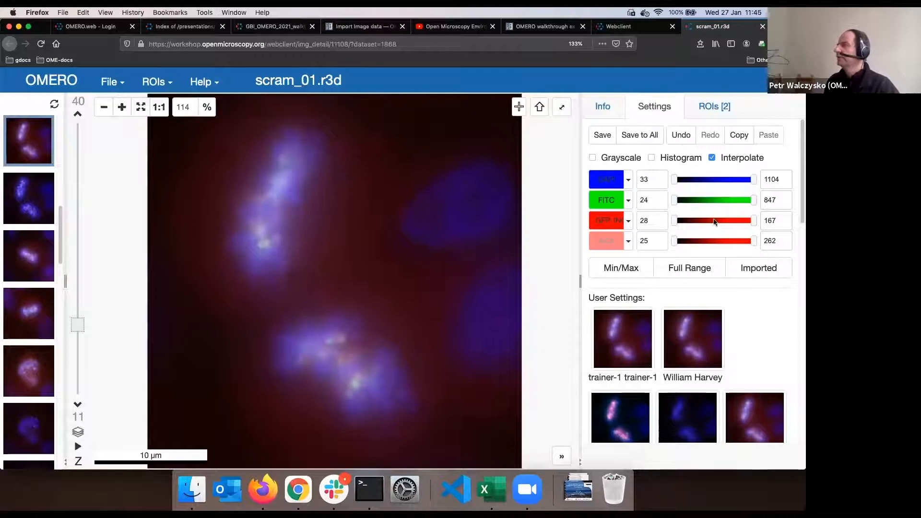
# - Display the image's ROIs, alternate between the rectangle on Z 15 and the polygon on Z 23, and move to Z-section 18
pyautogui.click(713, 109)
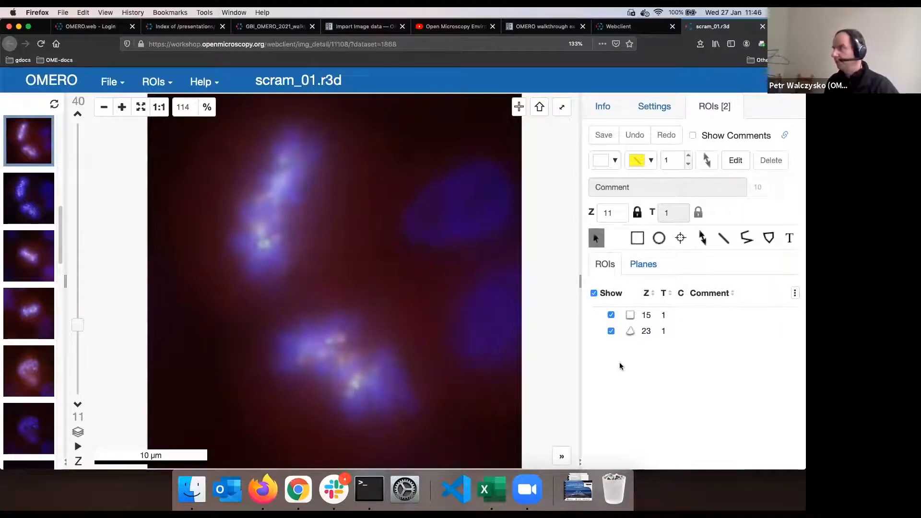
pyautogui.click(658, 320)
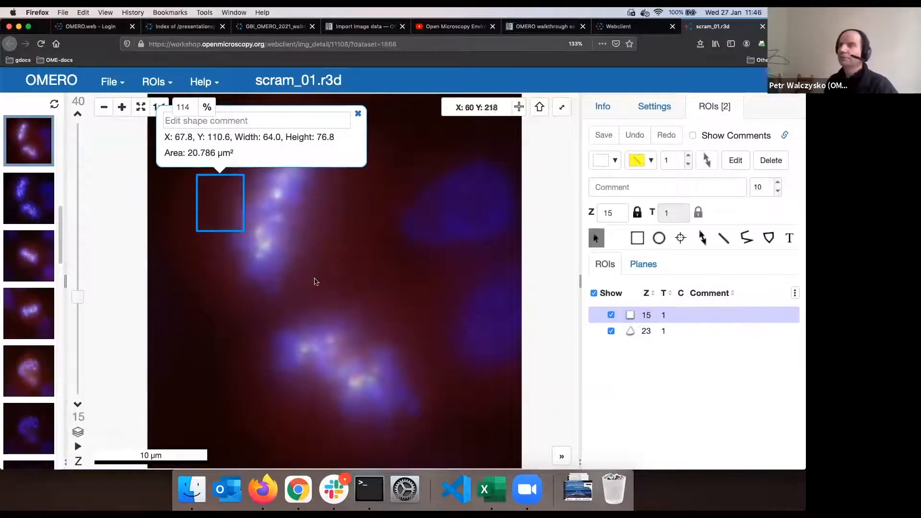
pyautogui.click(646, 332)
pyautogui.click(644, 315)
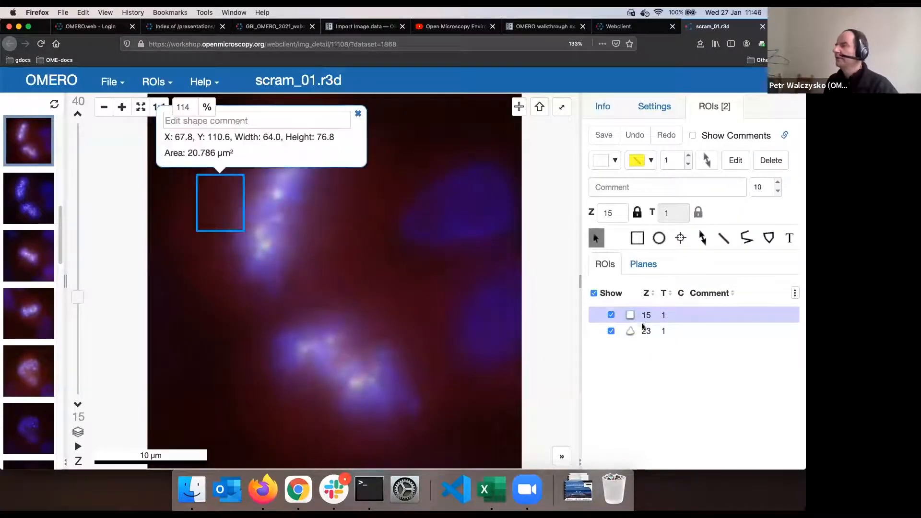
pyautogui.click(645, 331)
pyautogui.click(643, 315)
pyautogui.click(645, 331)
pyautogui.click(644, 315)
pyautogui.click(644, 331)
pyautogui.click(645, 314)
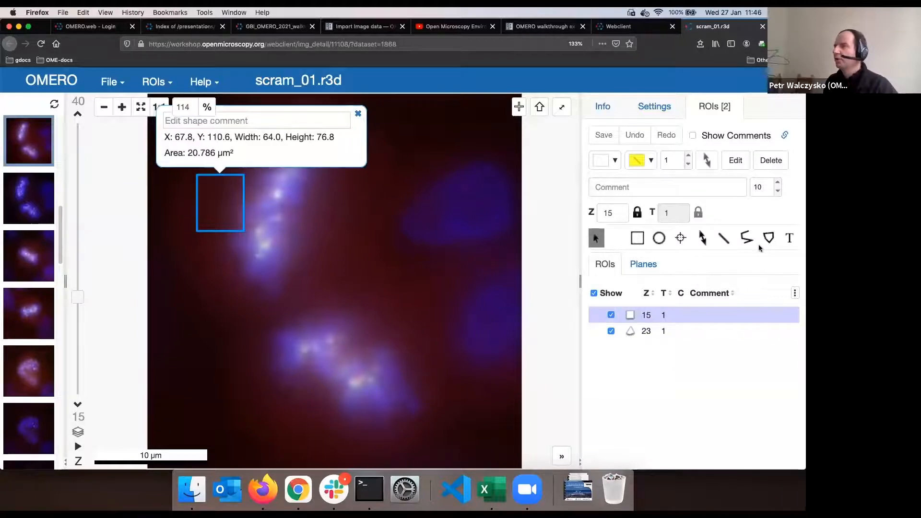
pyautogui.moveTo(78, 297); pyautogui.dragTo(78, 276)
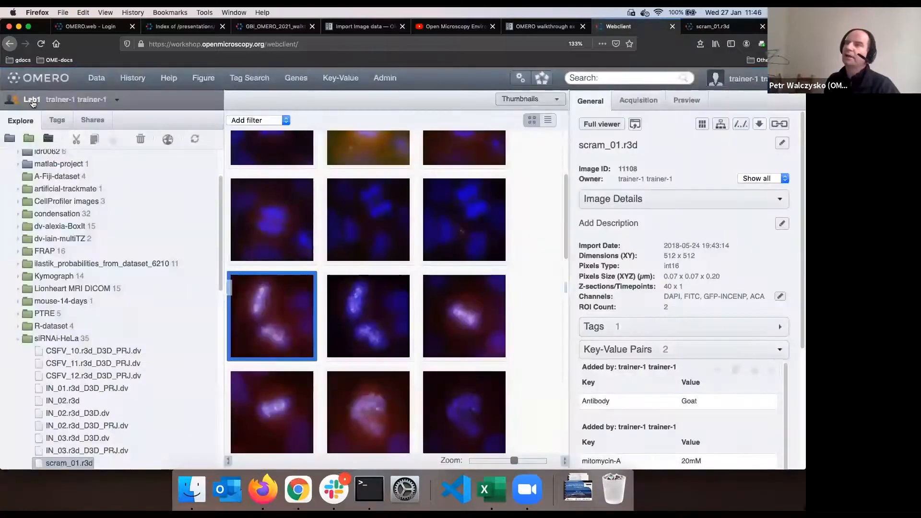
# - Browse another Lab1 member's data in the webclient and show the contents of their dv-iain-multiTZ dataset
pyautogui.click(31, 99)
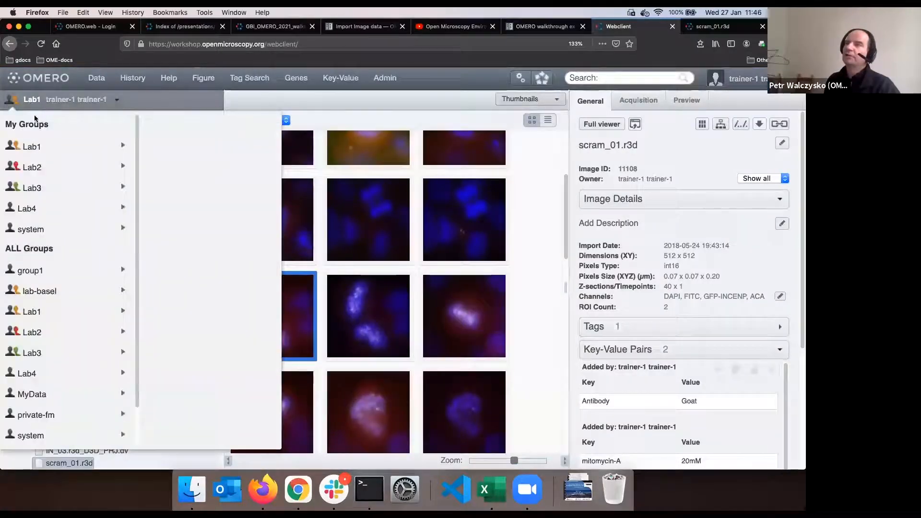
pyautogui.moveTo(41, 147)
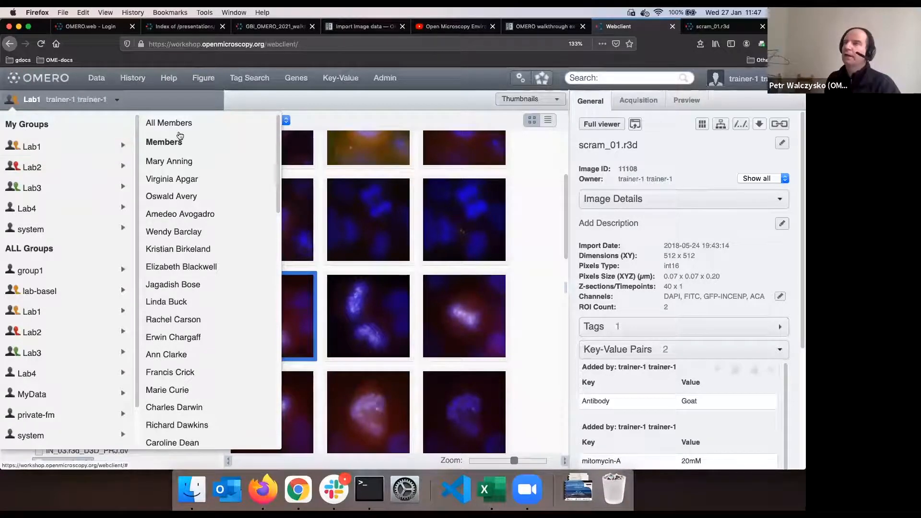
pyautogui.scroll(-5, 205, 367)
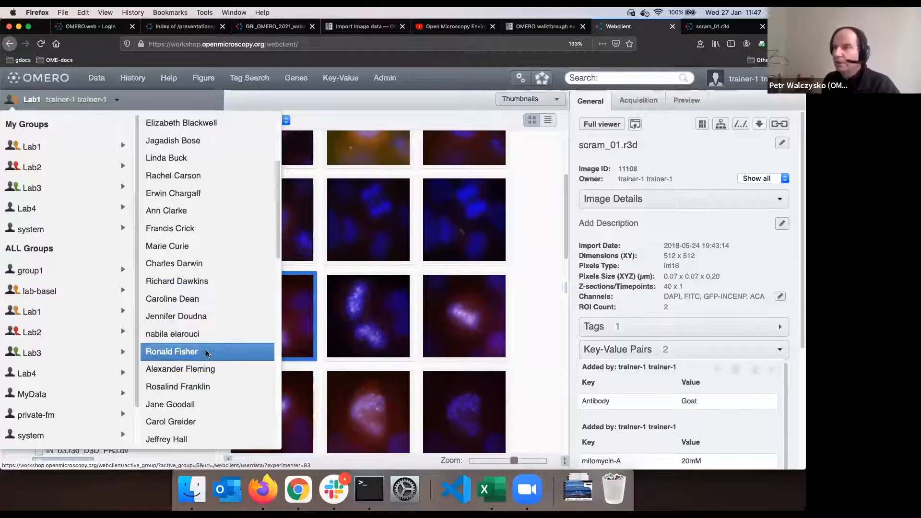
pyautogui.click(205, 351)
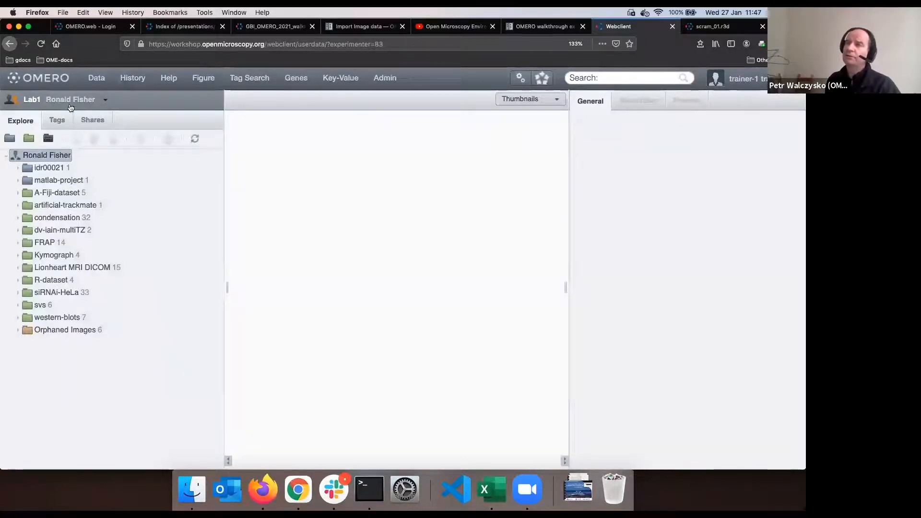
pyautogui.click(53, 231)
# - Switch the webclient back to the logged-in account's own data in the Lab1 group
pyautogui.click(29, 102)
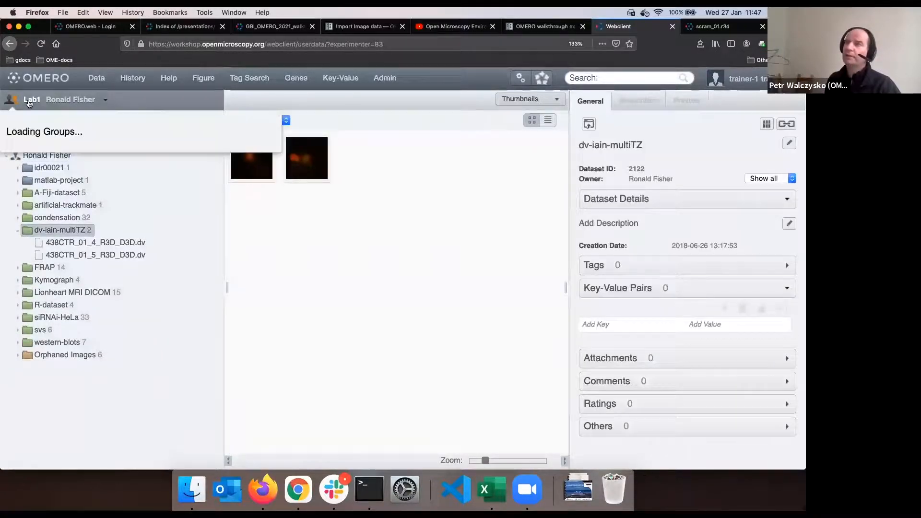
pyautogui.moveTo(39, 146)
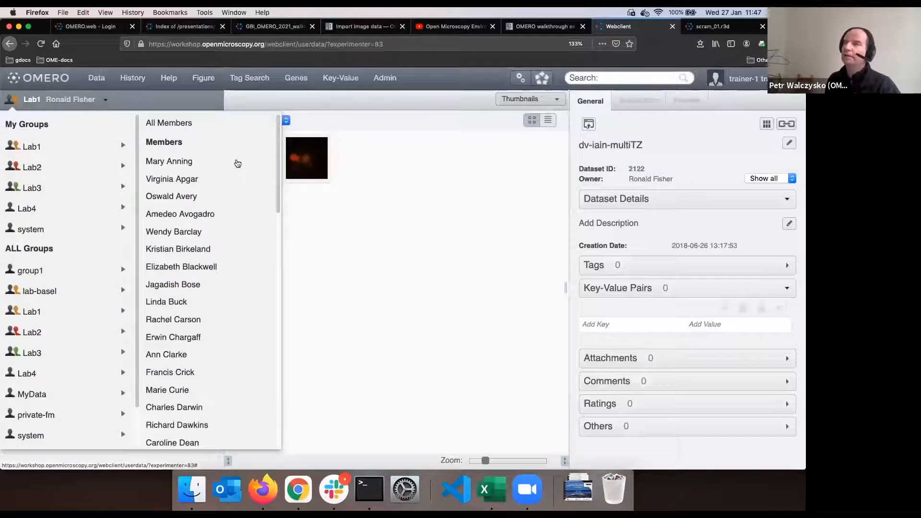
pyautogui.scroll(-10, 240, 197)
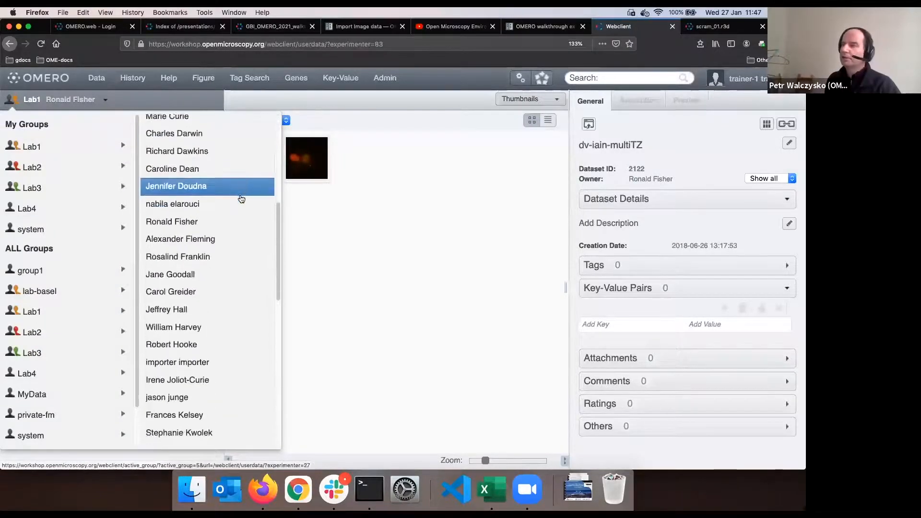
pyautogui.scroll(-5, 241, 199)
pyautogui.click(223, 350)
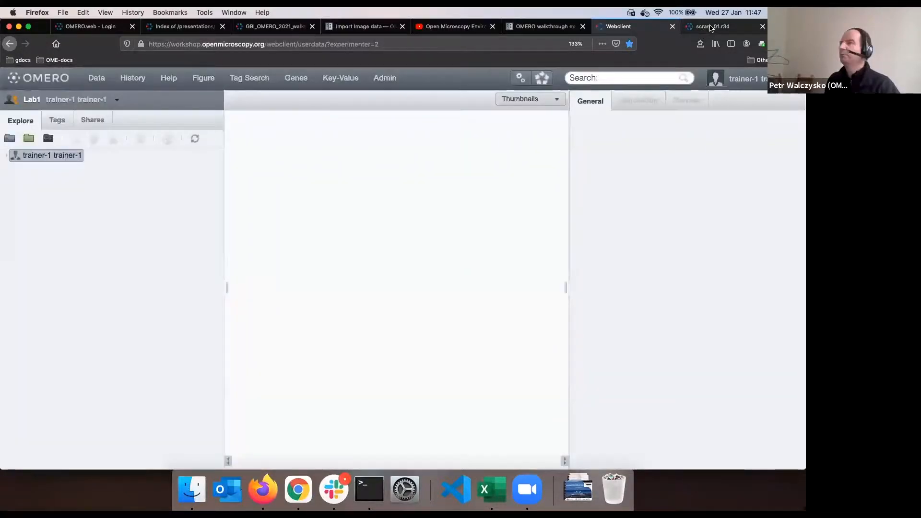
# - Draw a rectangle ROI of about 70 by 85 over the lower end of scram_01.r3d's upper bright structure on Z-section 18, and select it
pyautogui.click(701, 28)
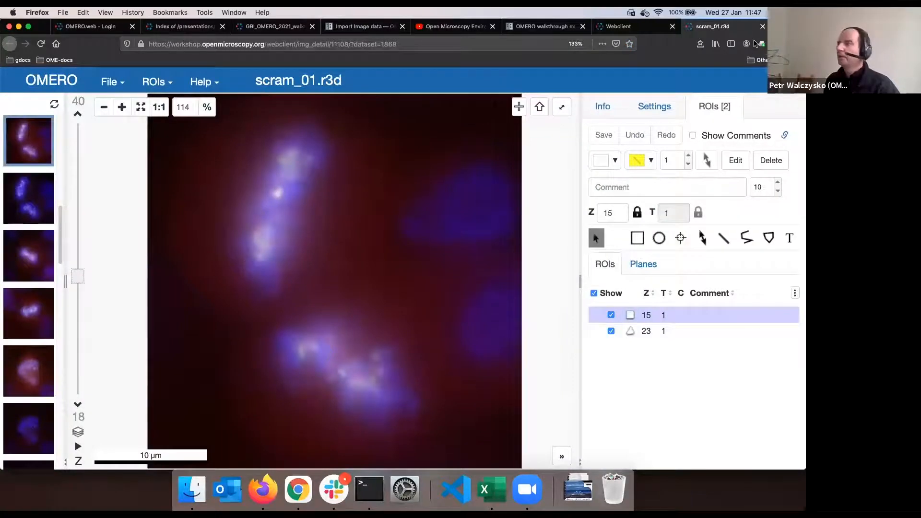
pyautogui.click(645, 27)
pyautogui.click(718, 28)
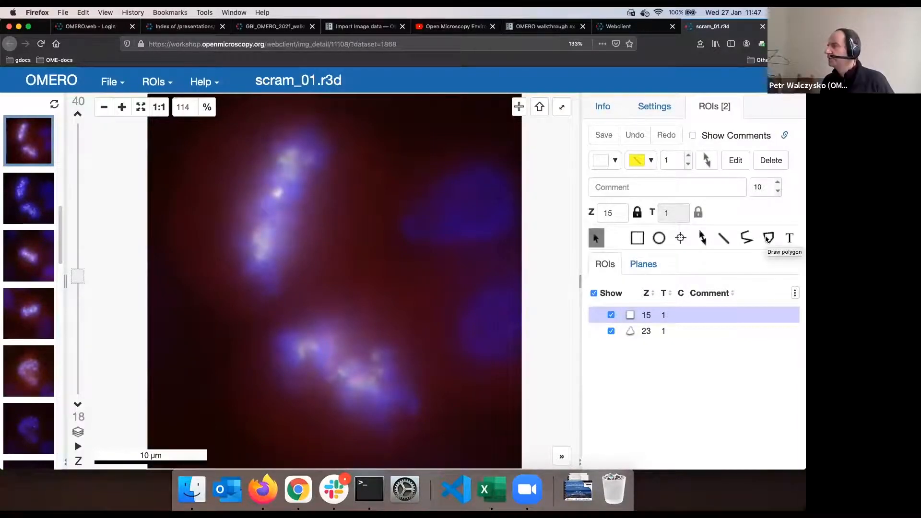
pyautogui.click(637, 240)
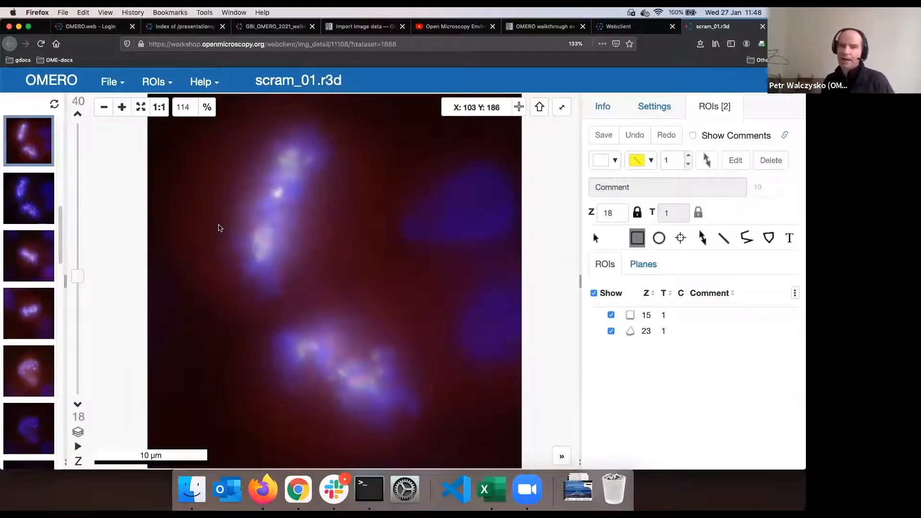
pyautogui.click(219, 228)
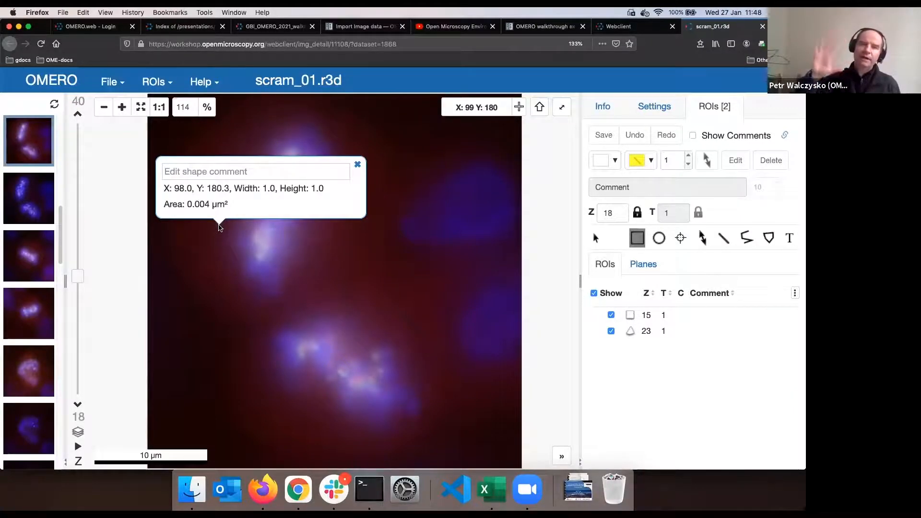
pyautogui.moveTo(219, 227); pyautogui.dragTo(268, 289)
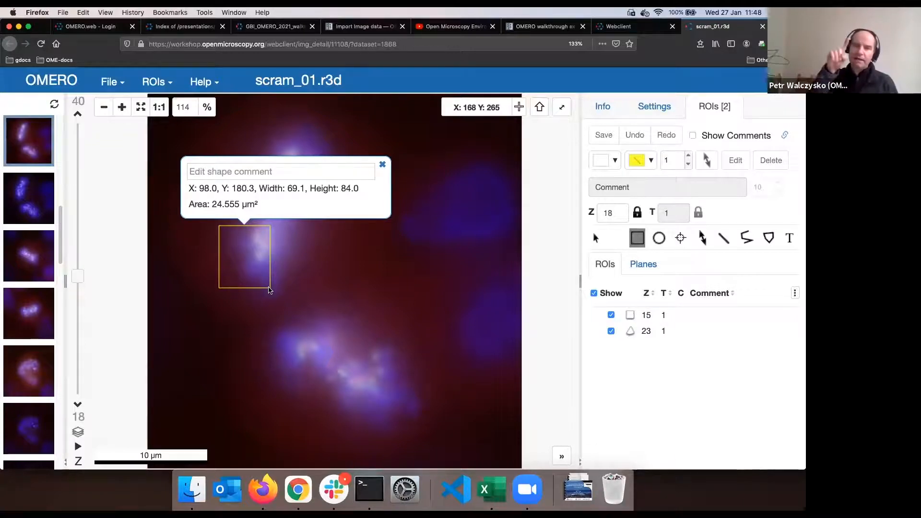
pyautogui.moveTo(269, 289); pyautogui.dragTo(270, 290)
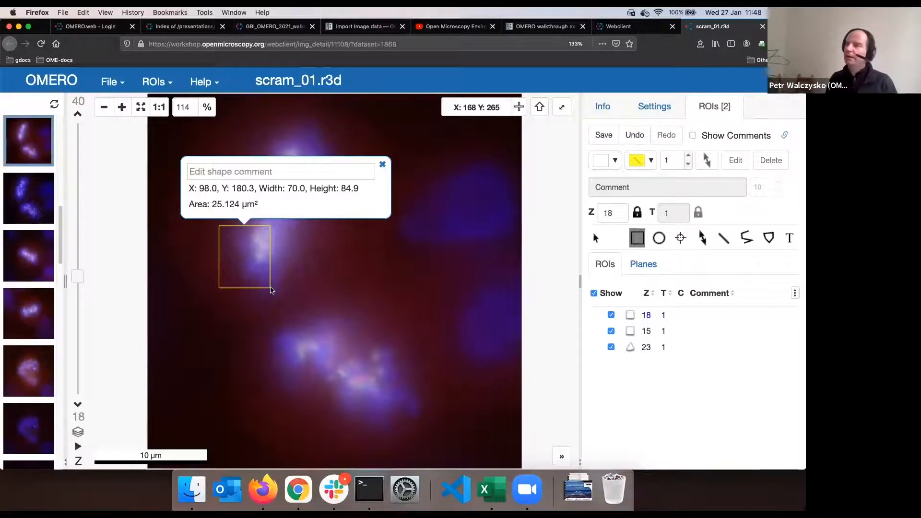
pyautogui.click(657, 319)
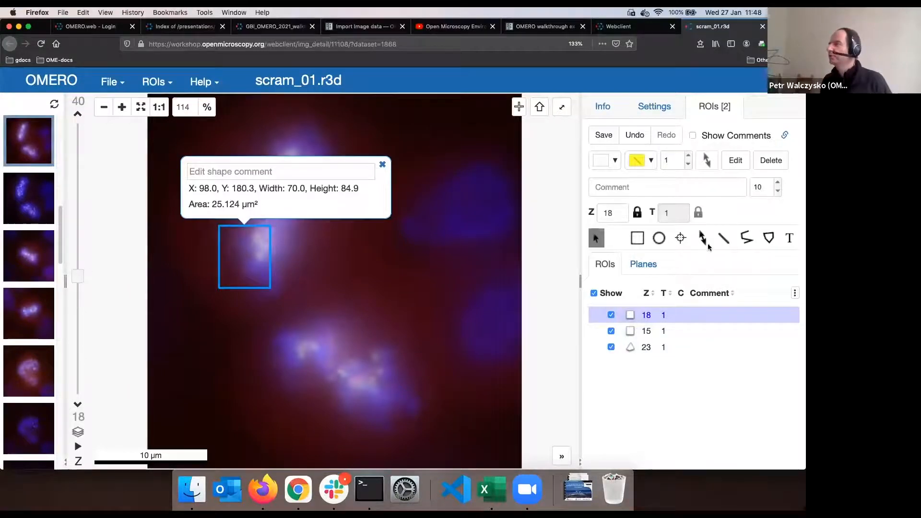
# - Draw a polygon ROI of about 81 µm² around the lower bright structure on Z-section 18, and select it
pyautogui.click(768, 238)
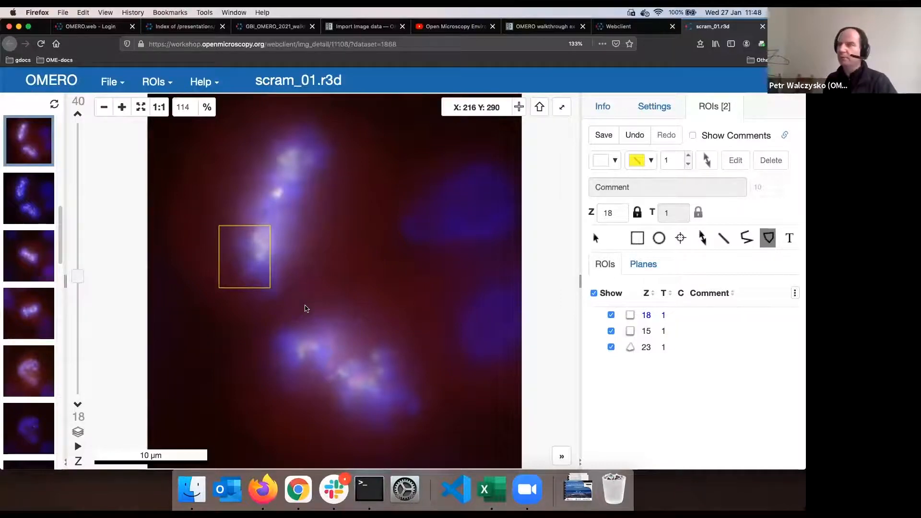
pyautogui.moveTo(303, 322)
pyautogui.mouseDown()
pyautogui.moveTo(351, 326)
pyautogui.moveTo(401, 366)
pyautogui.moveTo(417, 388)
pyautogui.moveTo(410, 420)
pyautogui.moveTo(394, 415)
pyautogui.moveTo(384, 439)
pyautogui.moveTo(364, 433)
pyautogui.moveTo(333, 379)
pyautogui.moveTo(313, 370)
pyautogui.moveTo(295, 394)
pyautogui.moveTo(277, 384)
pyautogui.moveTo(270, 360)
pyautogui.moveTo(284, 327)
pyautogui.mouseUp()
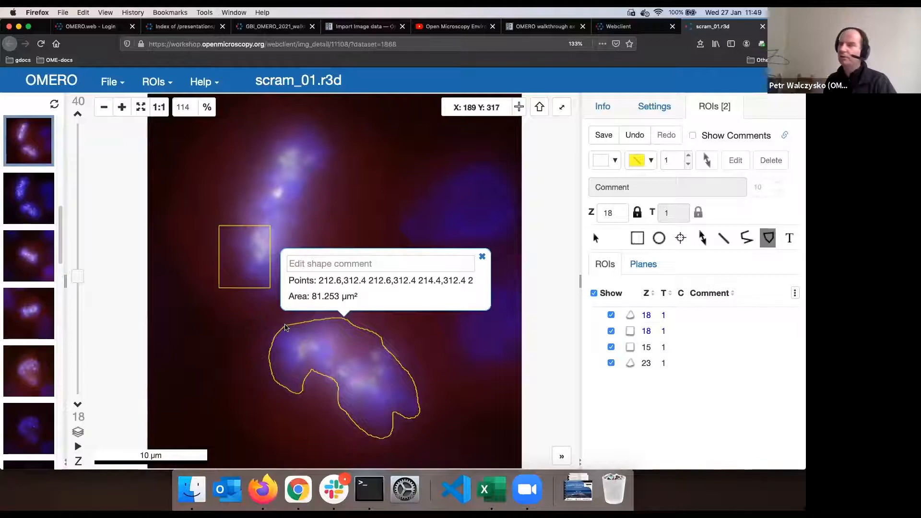
pyautogui.click(655, 317)
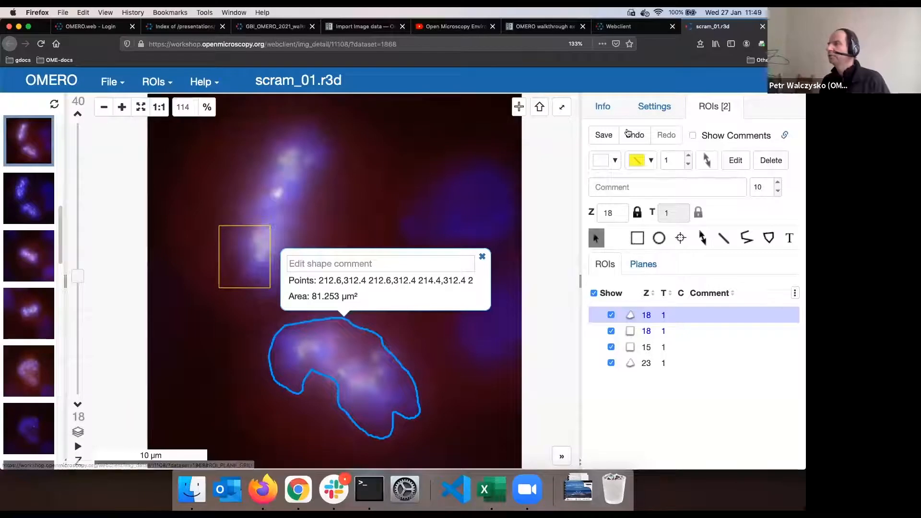
# - Save the new ROIs, export all four ROIs as a CSV table, and open scram_01.r3d_roi_measurements.csv in Microsoft Excel
pyautogui.click(599, 136)
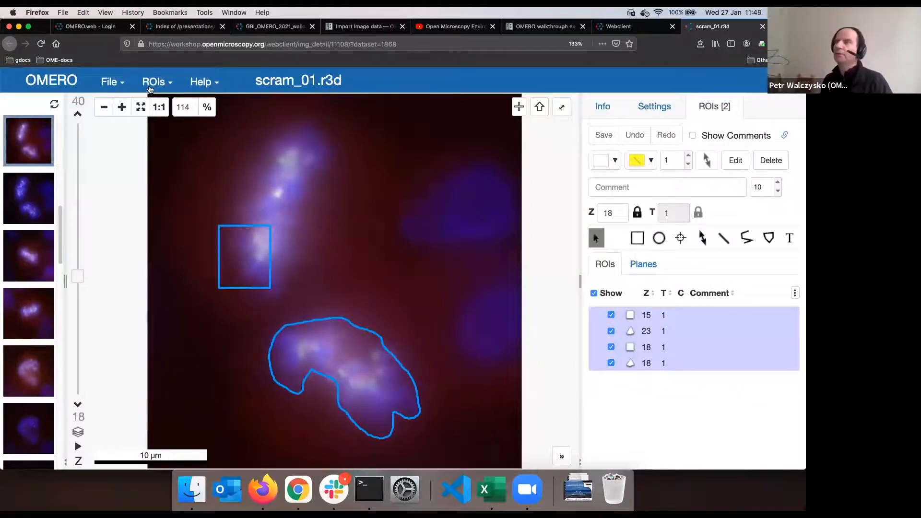
pyautogui.click(153, 82)
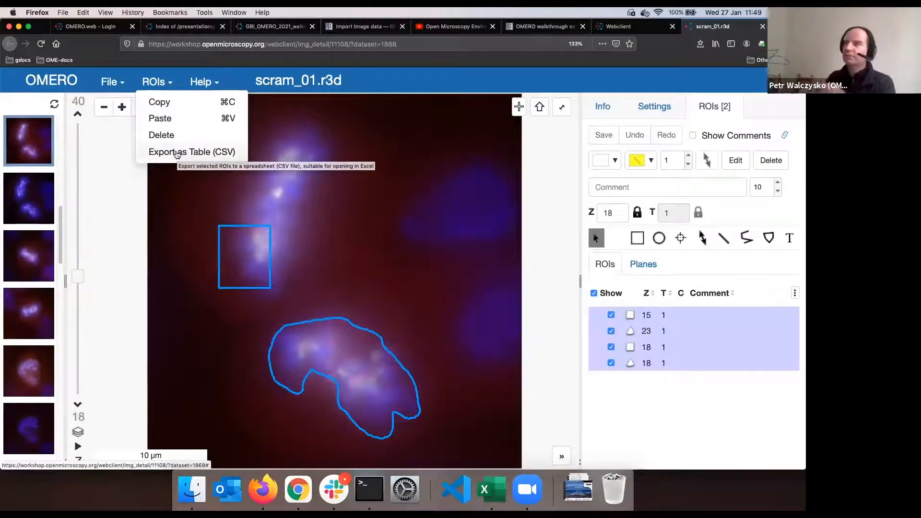
pyautogui.click(180, 153)
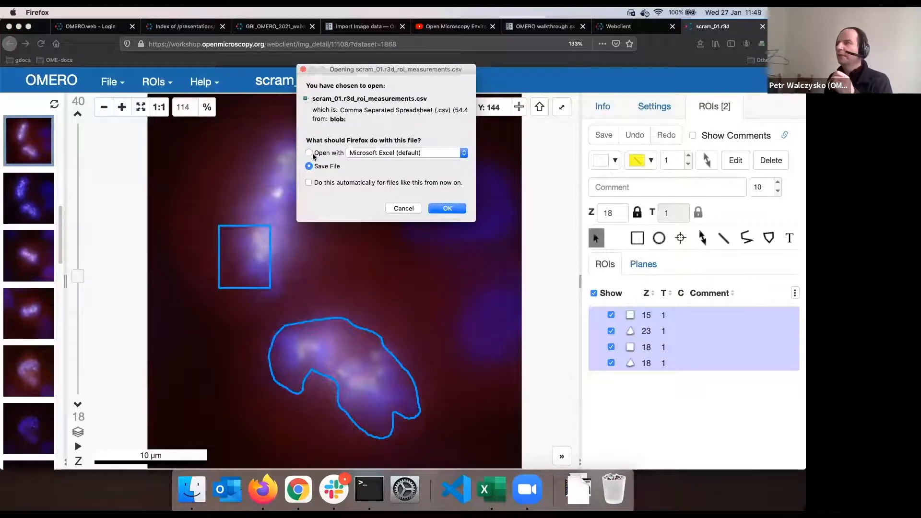
pyautogui.click(451, 208)
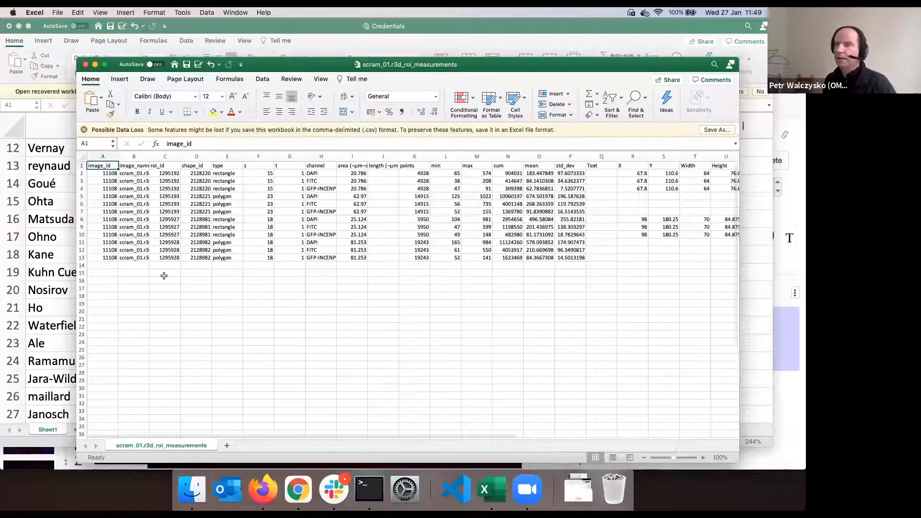
# - Enlarge the exported ROI measurements table and examine the image_id entries for all rows
pyautogui.scroll(1, 127, 357)
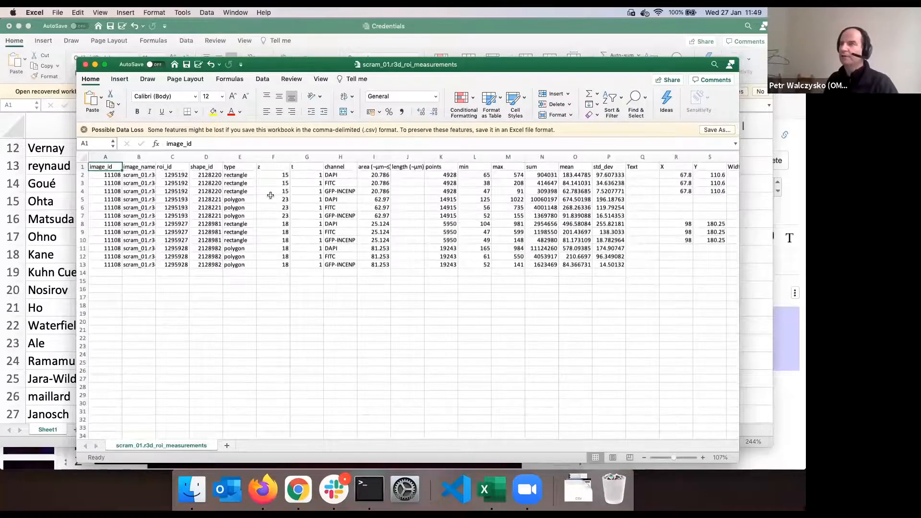
pyautogui.scroll(3, 335, 207)
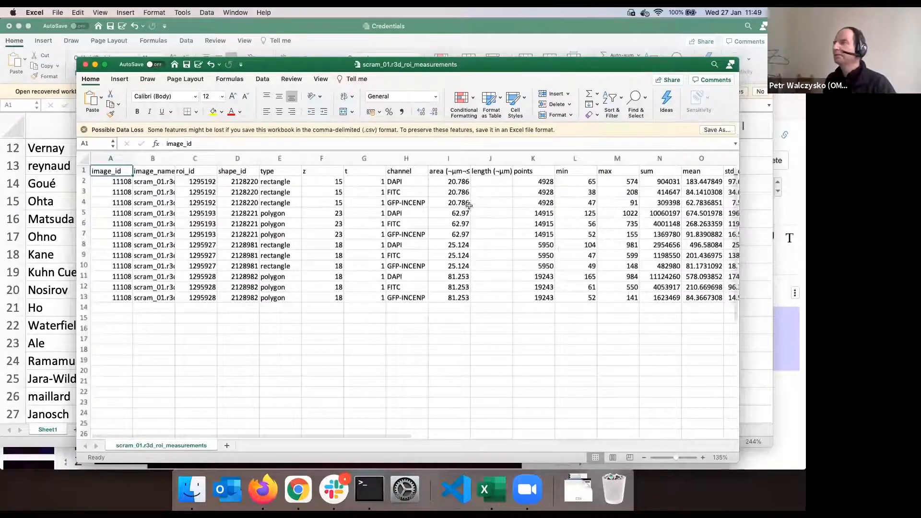
pyautogui.scroll(3, 467, 205)
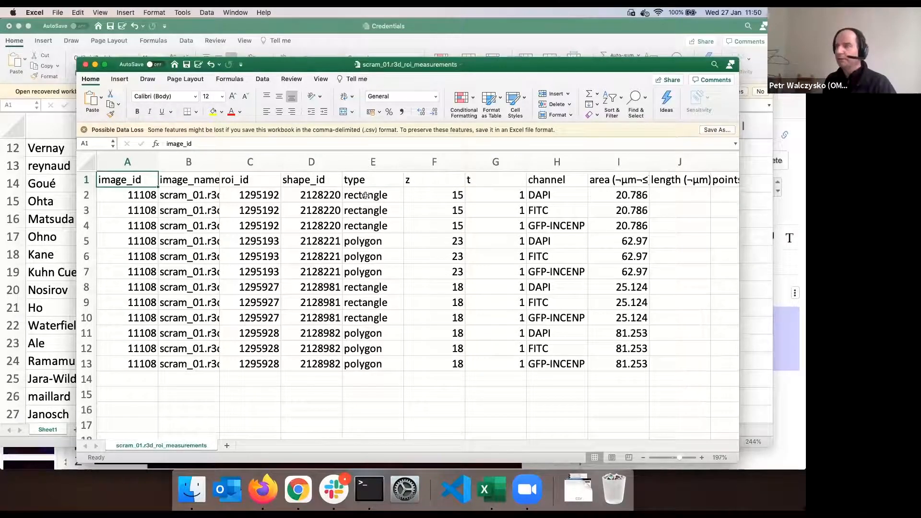
pyautogui.click(262, 488)
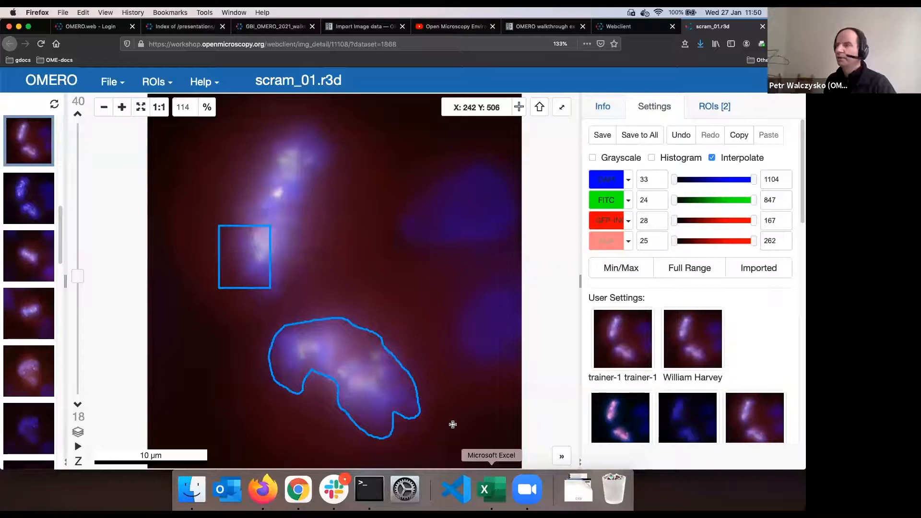
pyautogui.press('super+Tab')
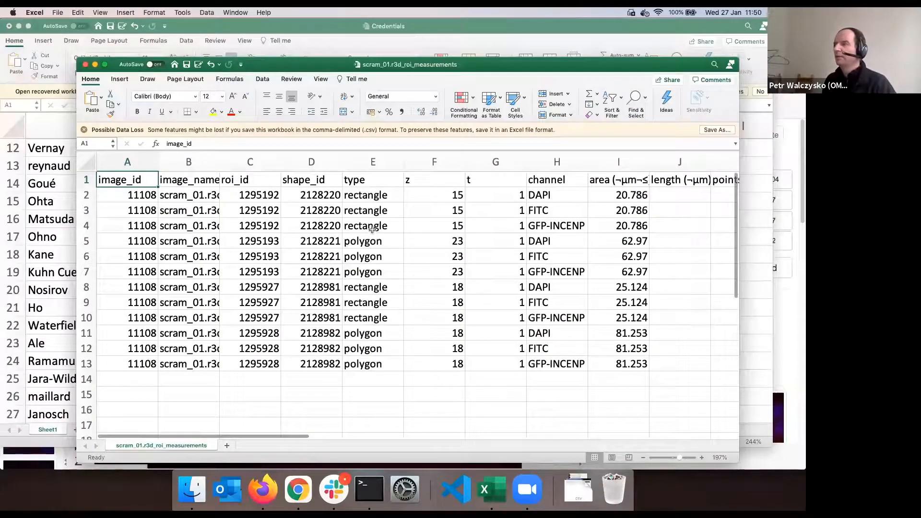
pyautogui.moveTo(103, 195); pyautogui.dragTo(148, 357)
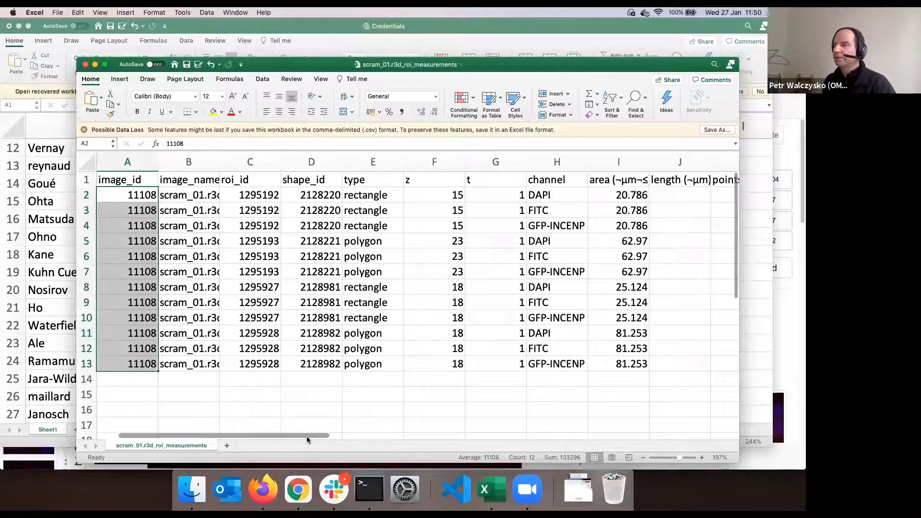
# - Examine the channel, area, length and intensity statistics columns of the ROI measurements table, on through to the Points column
pyautogui.hscroll(3, 324, 438)
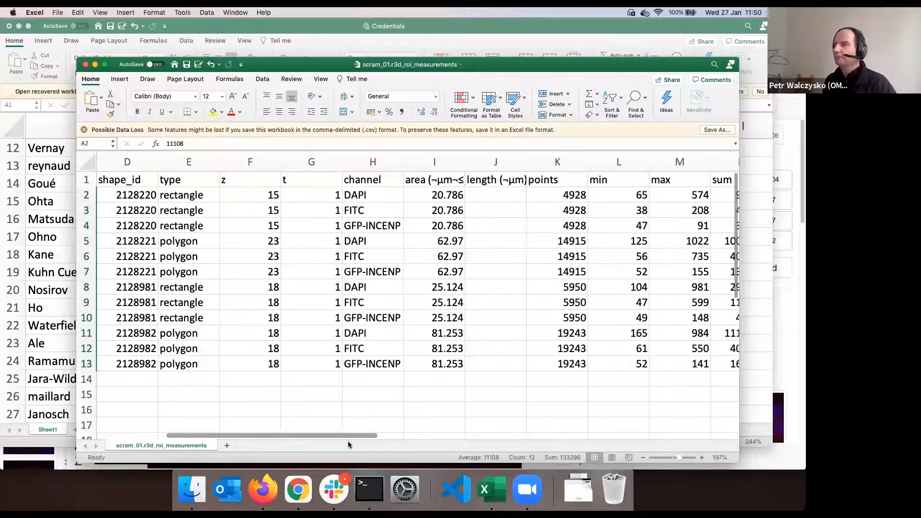
pyautogui.hscroll(1, 386, 225)
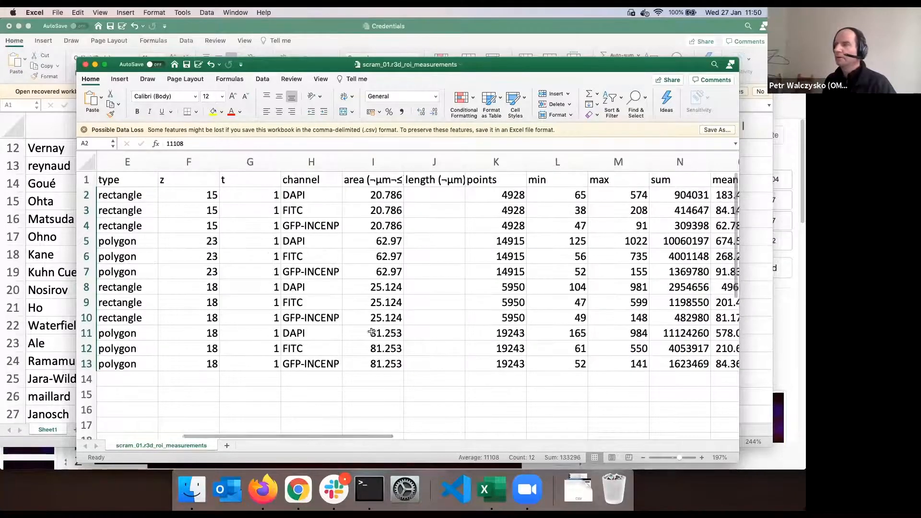
pyautogui.click(435, 196)
pyautogui.click(437, 209)
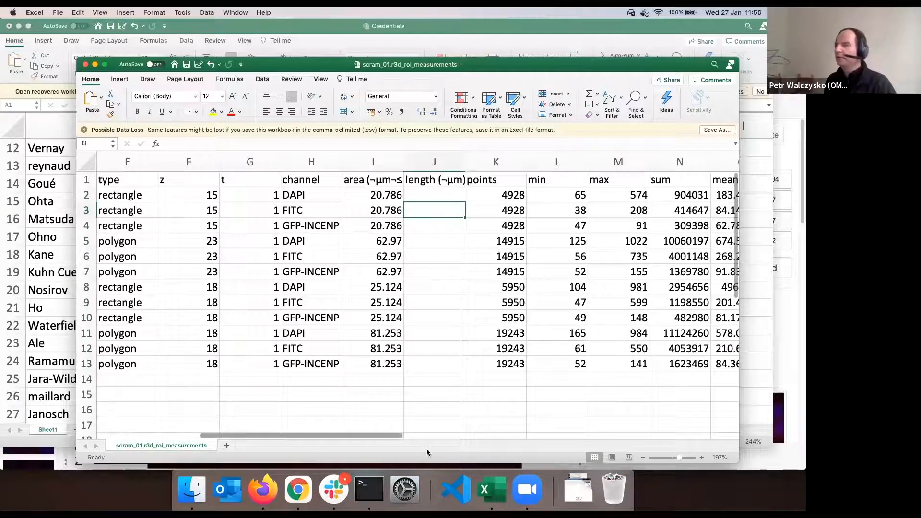
pyautogui.hscroll(1, 522, 447)
pyautogui.hscroll(10, 513, 447)
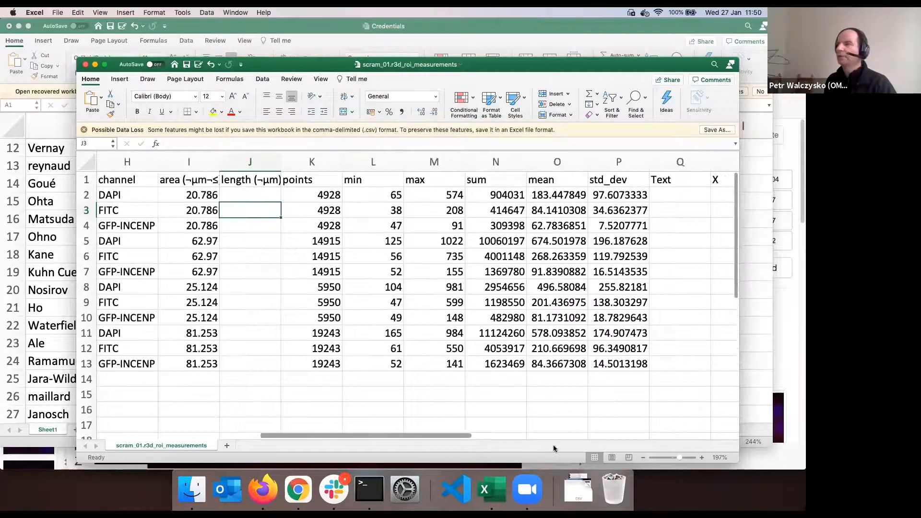
pyautogui.hscroll(-2, 513, 435)
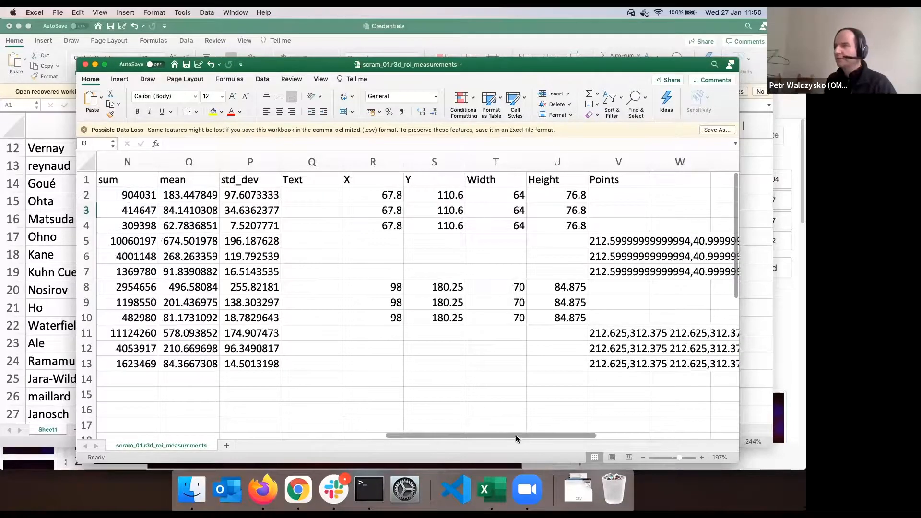
pyautogui.hscroll(5, 518, 436)
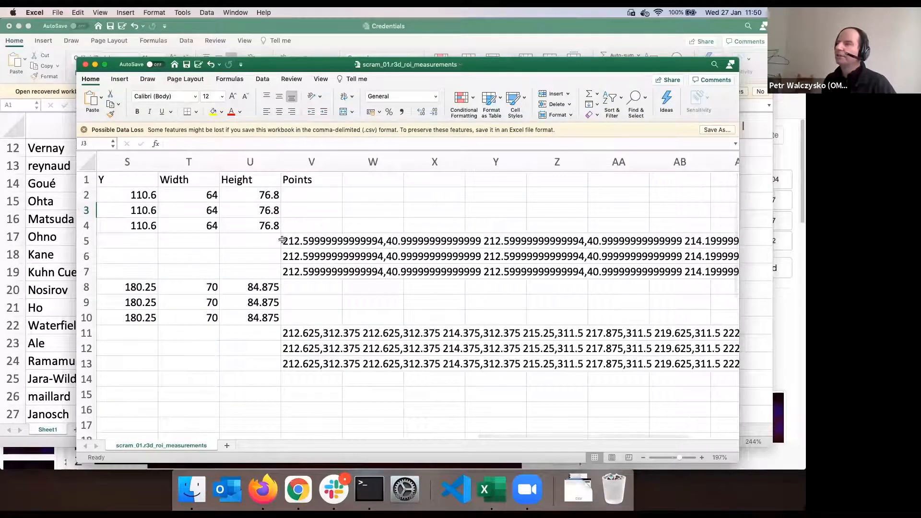
# - Inspect the Width and Height entries of the rectangle ROIs and the Points coordinates of the polygon ROIs
pyautogui.click(271, 194)
pyautogui.click(206, 196)
pyautogui.click(207, 211)
pyautogui.click(210, 228)
pyautogui.click(247, 239)
pyautogui.click(263, 211)
pyautogui.click(271, 195)
pyautogui.click(304, 201)
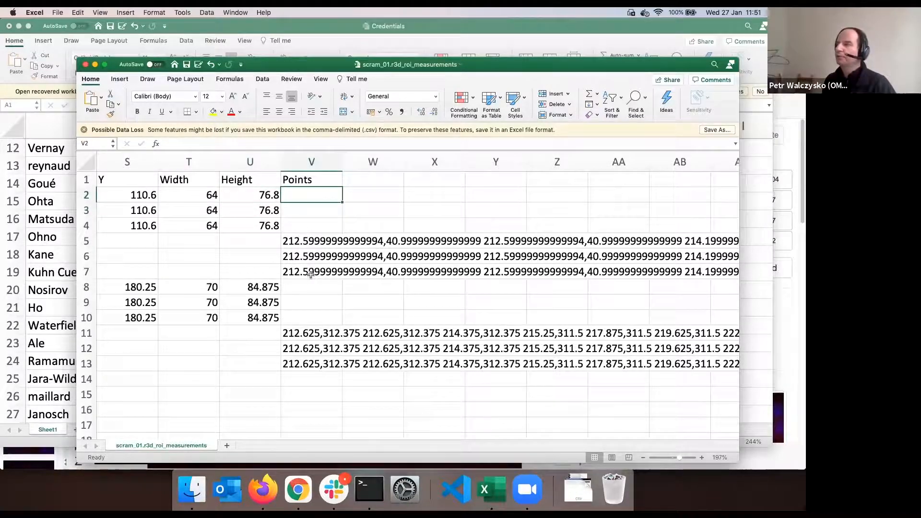
pyautogui.click(312, 241)
pyautogui.click(311, 348)
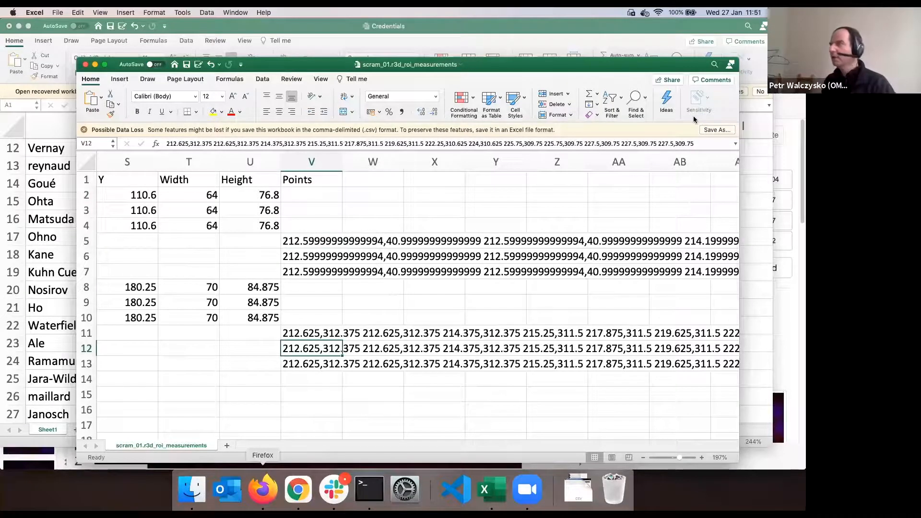
# - Switch back to the OMERO viewer in Firefox, open scram_01.r3d in a second view alongside the first, and load its ROIs
pyautogui.click(786, 111)
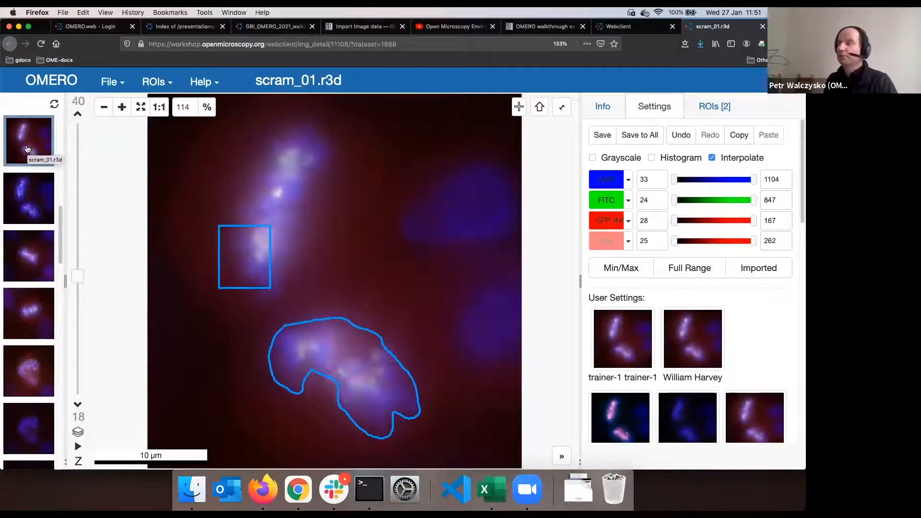
pyautogui.moveTo(27, 148); pyautogui.dragTo(521, 247)
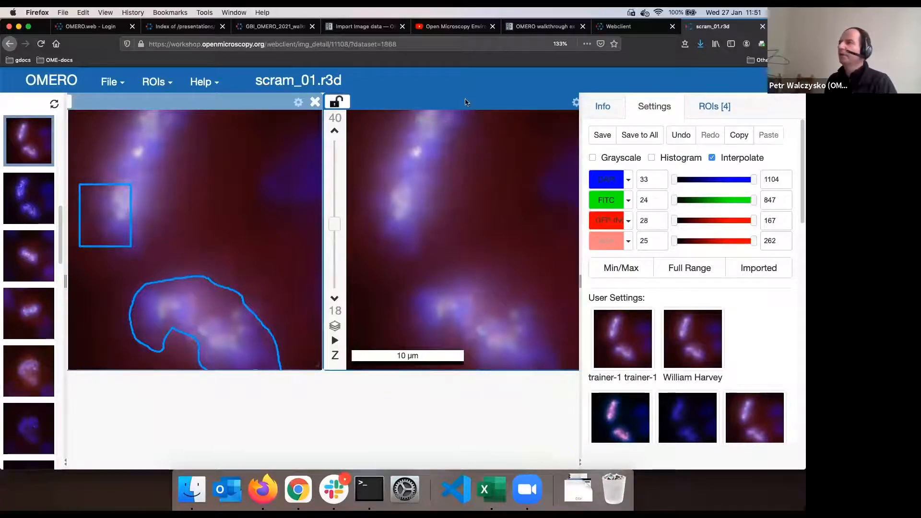
pyautogui.click(720, 101)
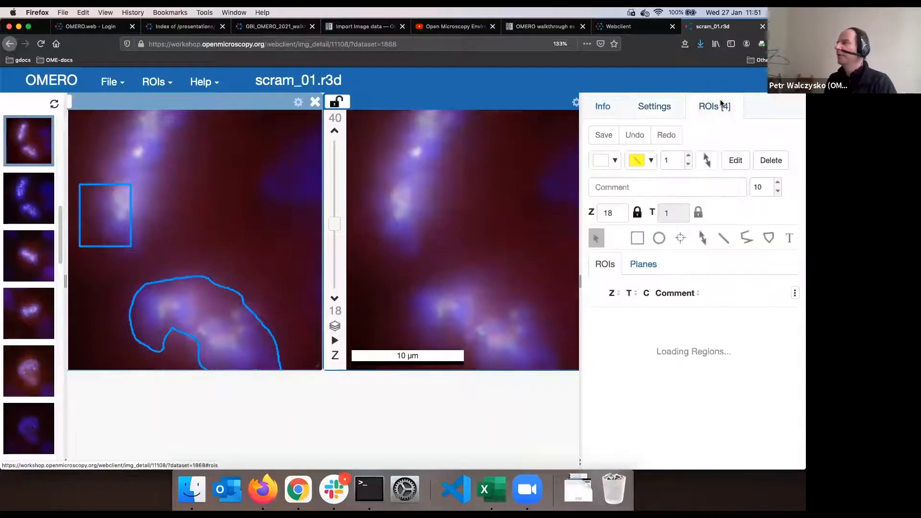
pyautogui.click(657, 107)
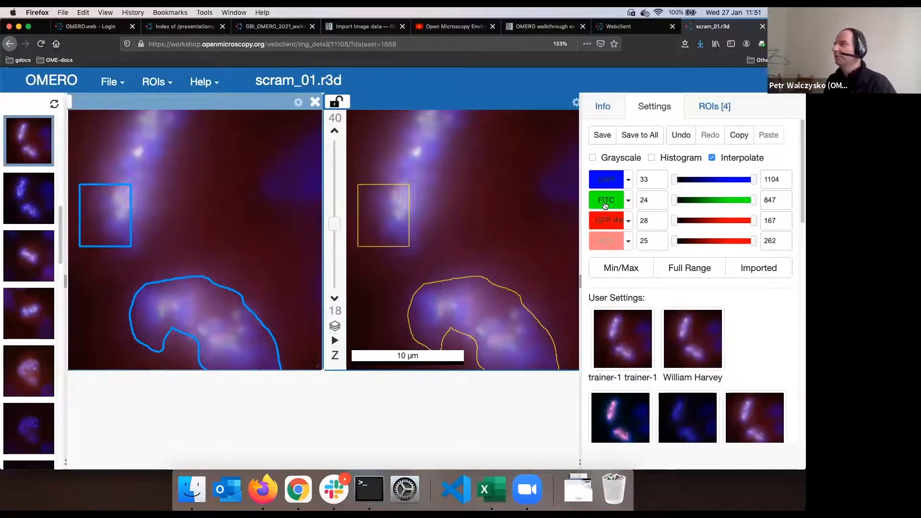
# - Show only the DAPI channel in the second view and only the FITC channel in the first view
pyautogui.click(605, 205)
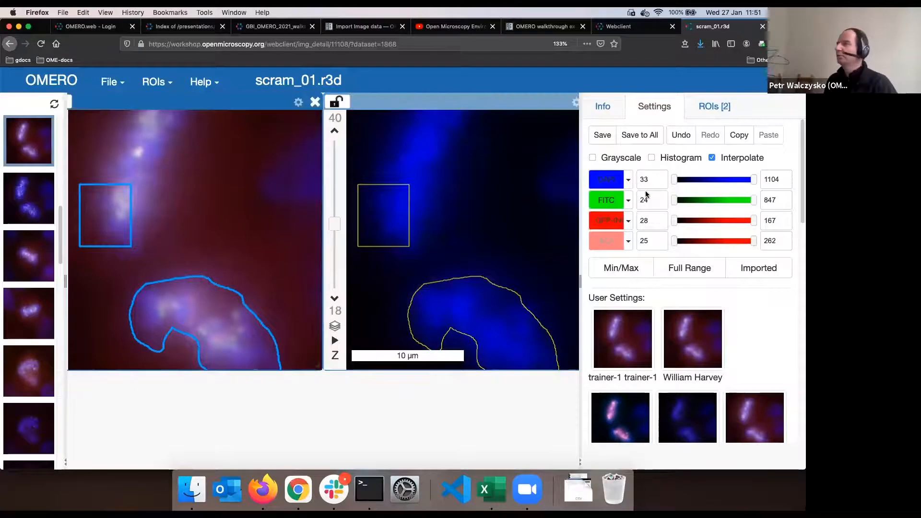
pyautogui.click(606, 179)
pyautogui.click(606, 220)
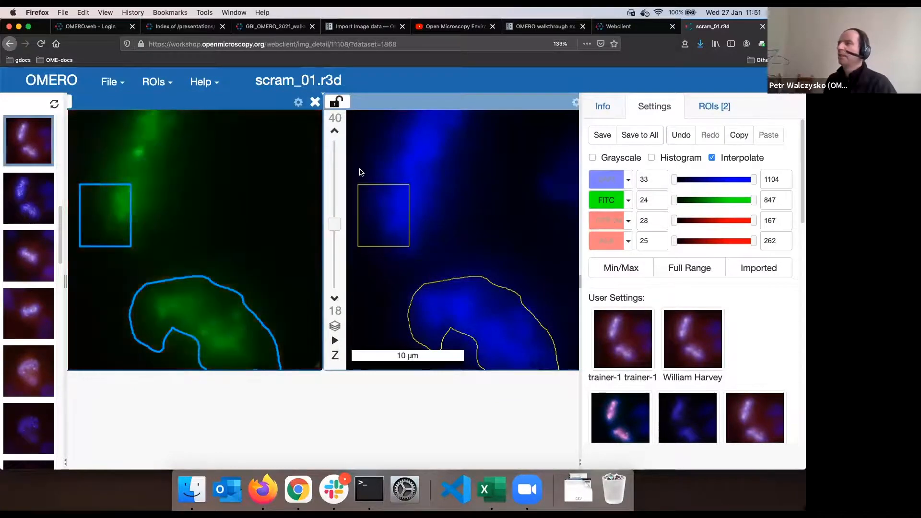
# - Widen the viewing area, separate the DAPI view from the FITC view, and set the DAPI view to Z-section 32
pyautogui.moveTo(503, 234); pyautogui.dragTo(446, 213)
pyautogui.scroll(-1, 467, 224)
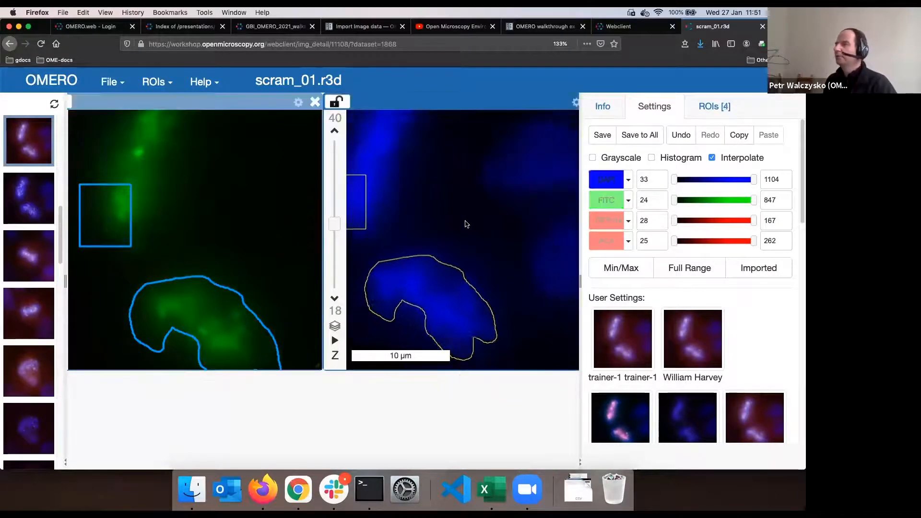
pyautogui.moveTo(580, 245); pyautogui.dragTo(643, 233)
pyautogui.moveTo(467, 106); pyautogui.dragTo(491, 110)
pyautogui.moveTo(479, 202); pyautogui.dragTo(503, 194)
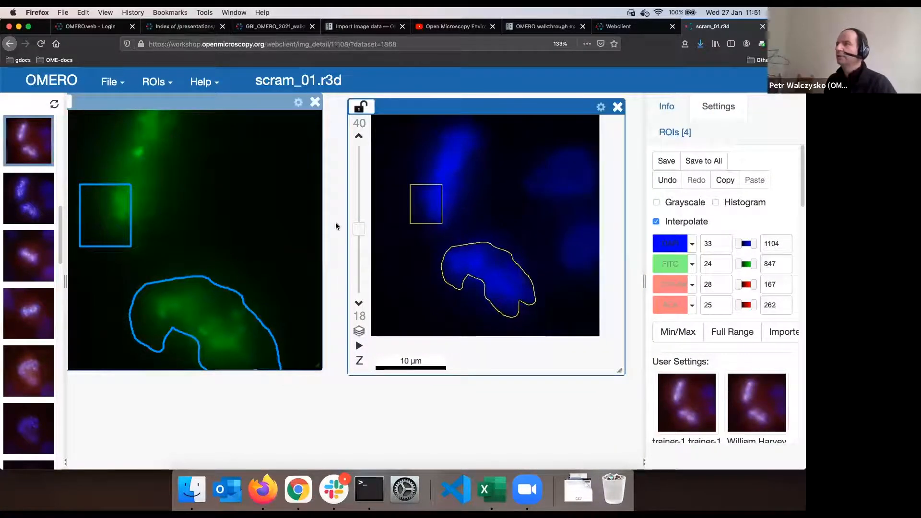
pyautogui.moveTo(360, 229); pyautogui.dragTo(361, 182)
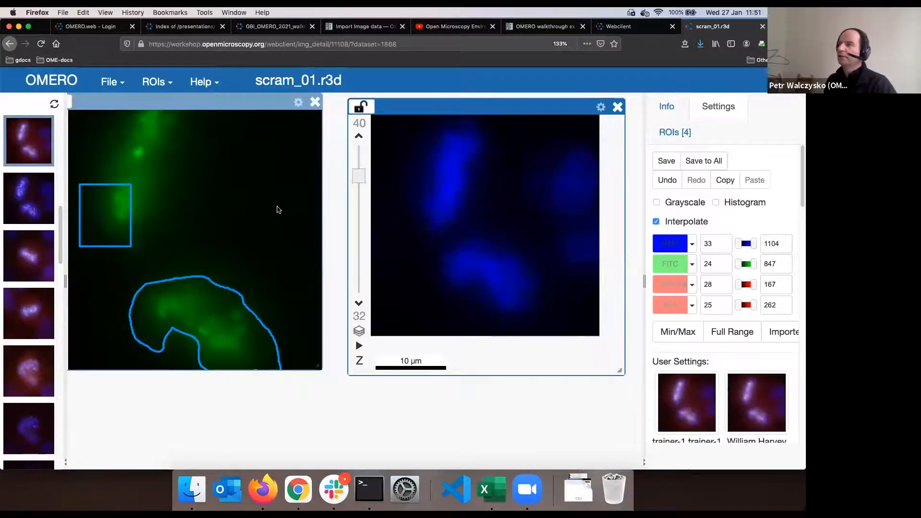
# - Assign both the DAPI and the FITC view to synchronisation group 1
pyautogui.click(361, 106)
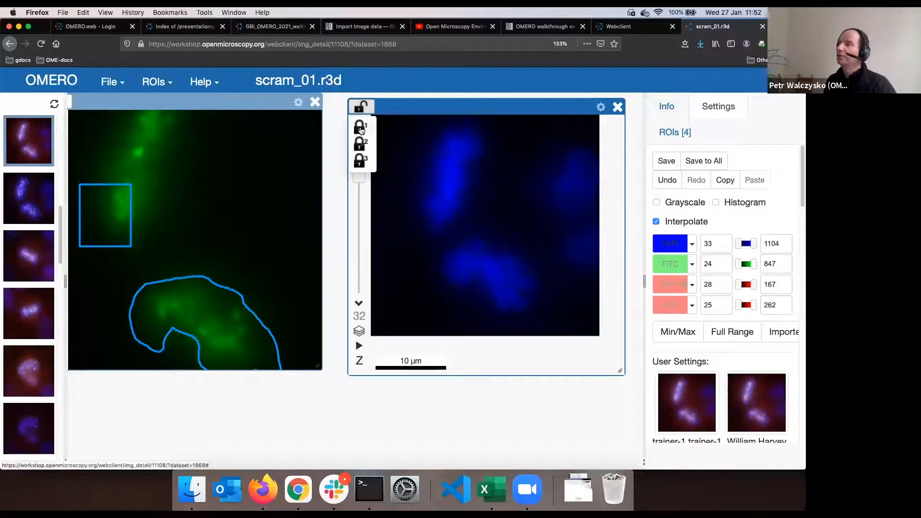
pyautogui.click(360, 126)
pyautogui.moveTo(96, 103); pyautogui.dragTo(130, 106)
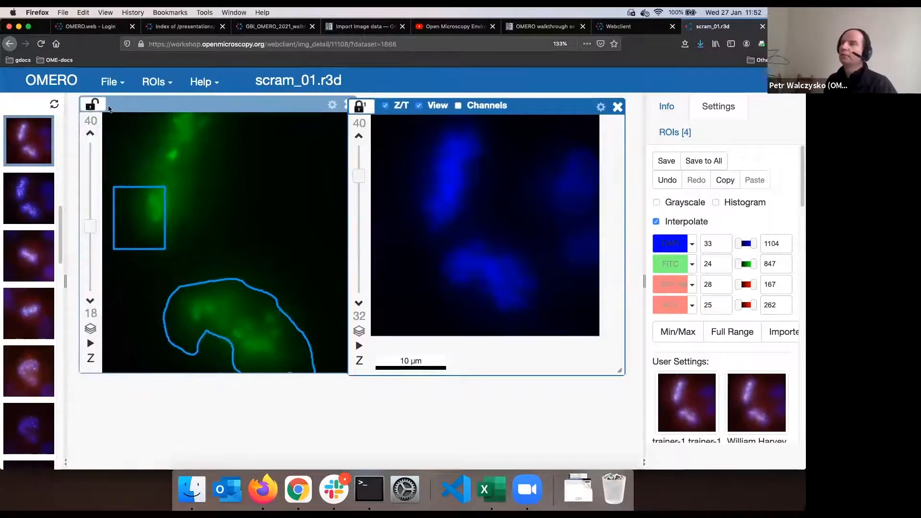
pyautogui.click(92, 105)
pyautogui.click(94, 124)
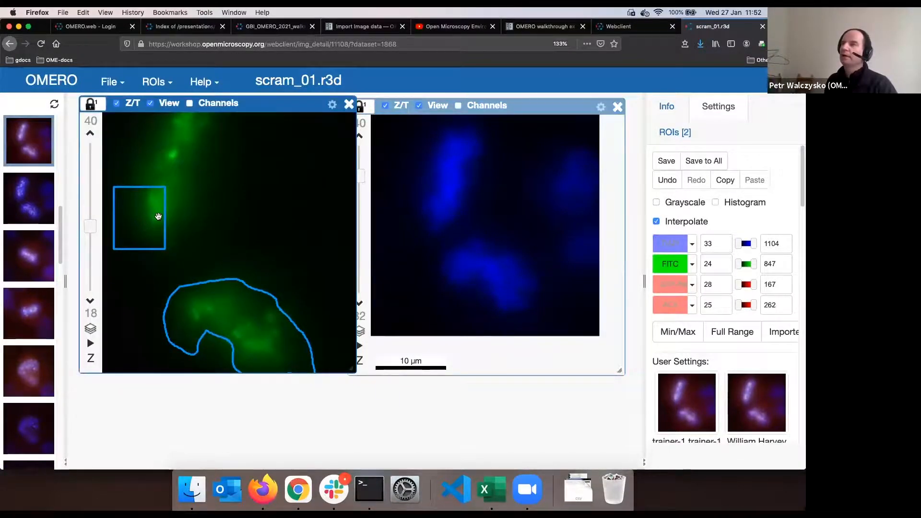
# - Examine both synchronised views together at Z-sections 24 and 28 and at different magnifications and positions
pyautogui.moveTo(92, 226); pyautogui.dragTo(91, 205)
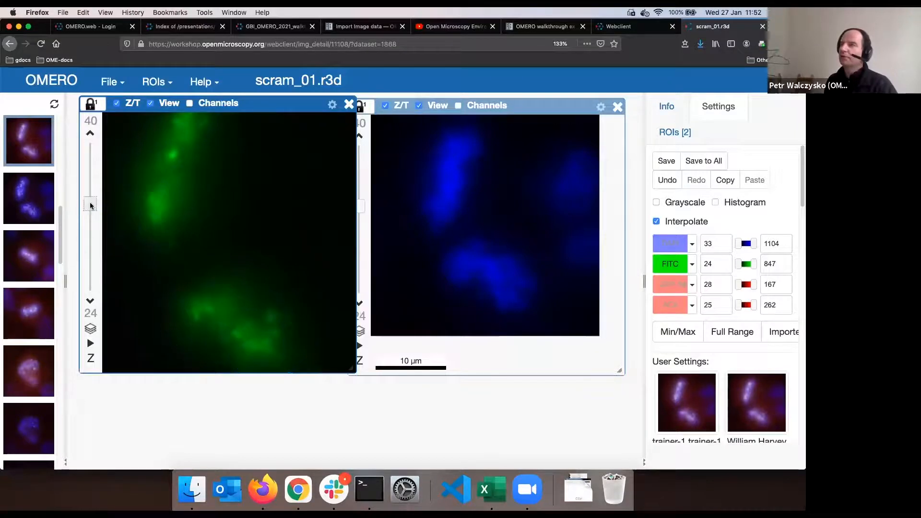
pyautogui.scroll(2, 219, 221)
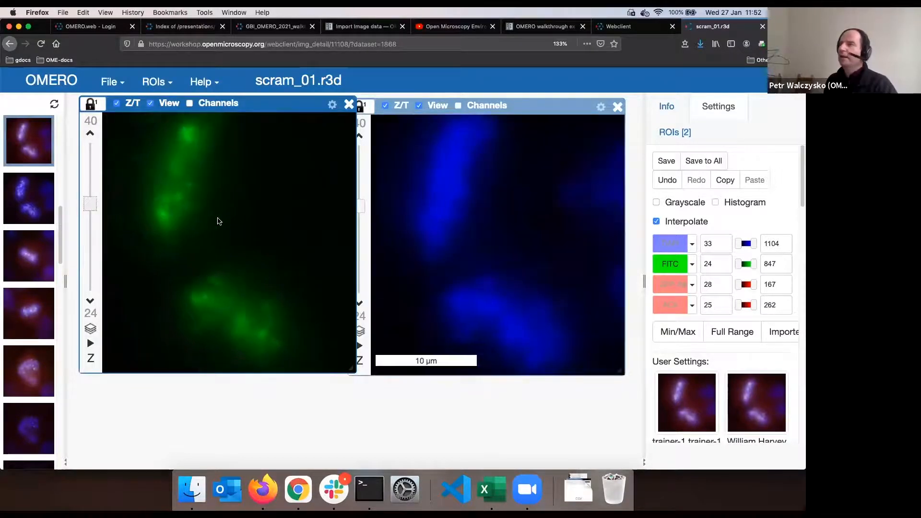
pyautogui.scroll(-5, 219, 221)
pyautogui.scroll(5, 218, 221)
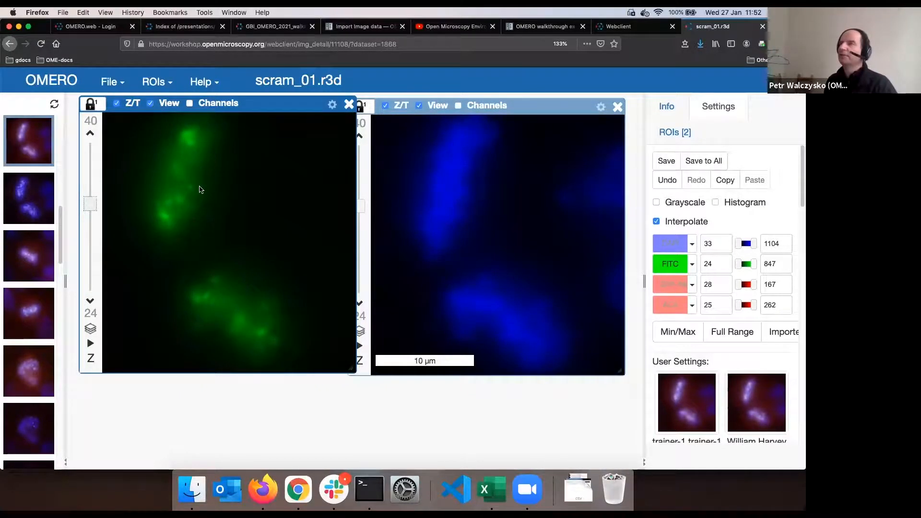
pyautogui.scroll(-4, 199, 187)
pyautogui.scroll(3, 199, 187)
pyautogui.moveTo(199, 187); pyautogui.dragTo(218, 219)
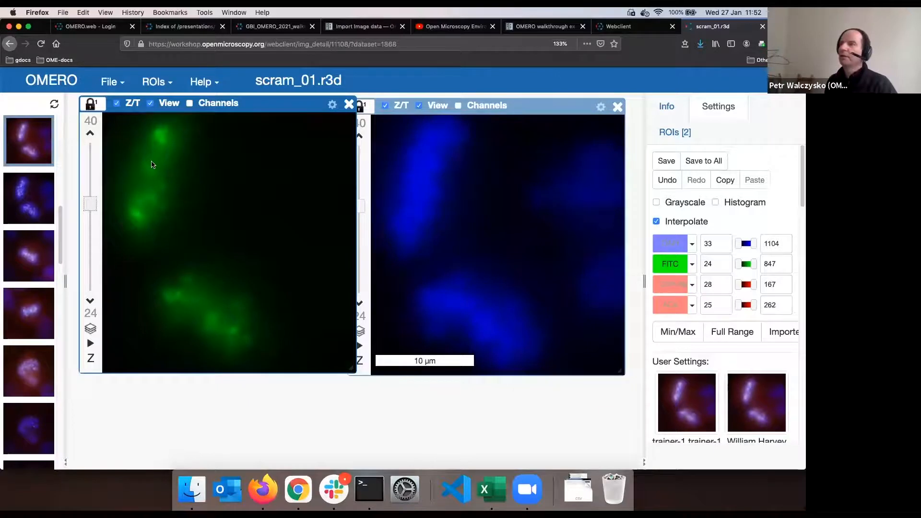
pyautogui.moveTo(88, 201)
pyautogui.mouseDown()
pyautogui.moveTo(94, 264)
pyautogui.moveTo(90, 193)
pyautogui.mouseUp()
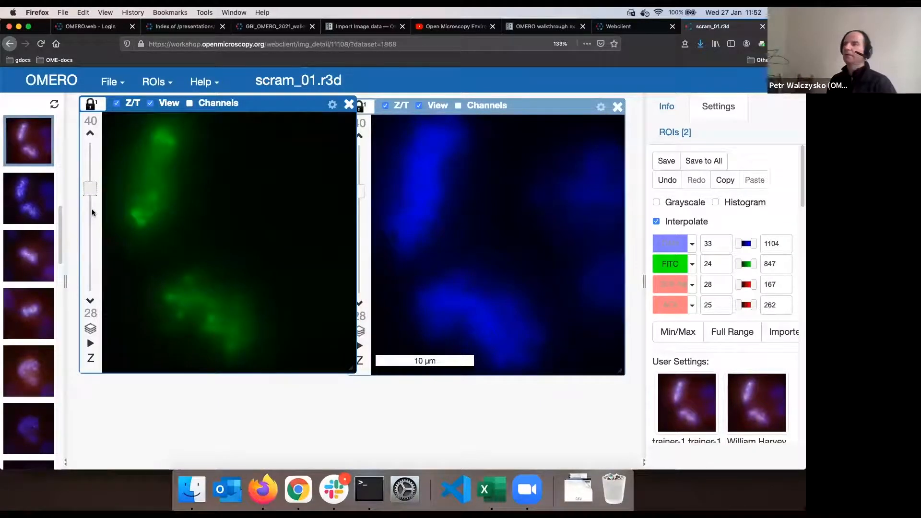
# - Set the synchronised FITC and DAPI views to Z-section 22 and add scram_01.r3d as a third view below them
pyautogui.click(92, 208)
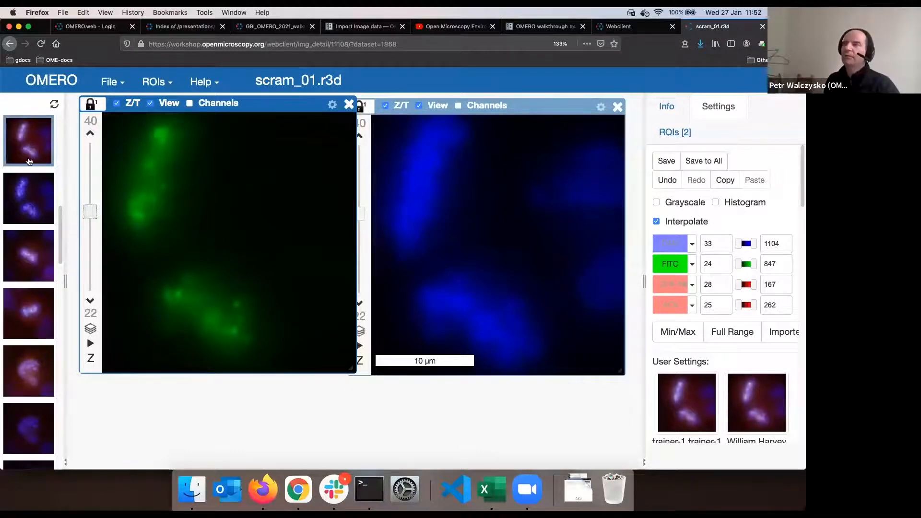
pyautogui.moveTo(27, 143); pyautogui.dragTo(207, 428)
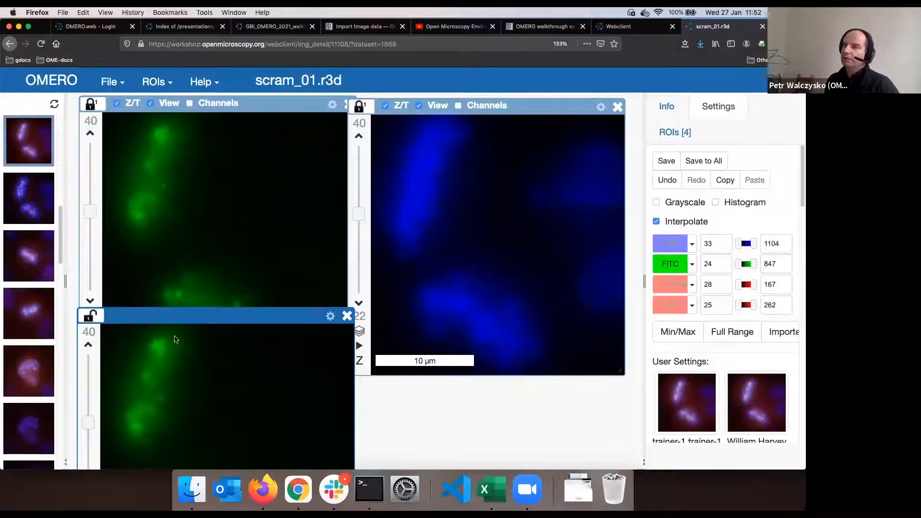
pyautogui.moveTo(198, 319); pyautogui.dragTo(216, 292)
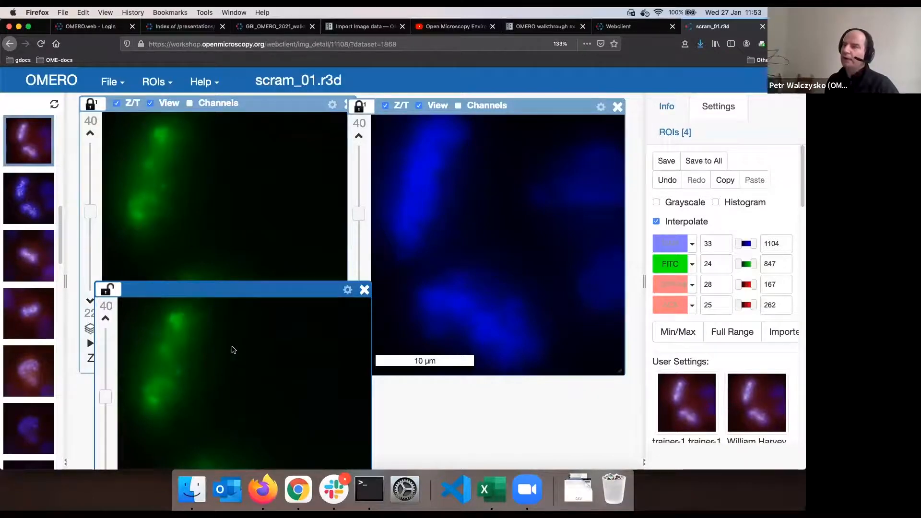
# - Show scram_05.r3d in the third view, scram_06.r3d in a fourth view, and scram_06.r3d_D3D.dv in place of the DAPI view
pyautogui.click(29, 320)
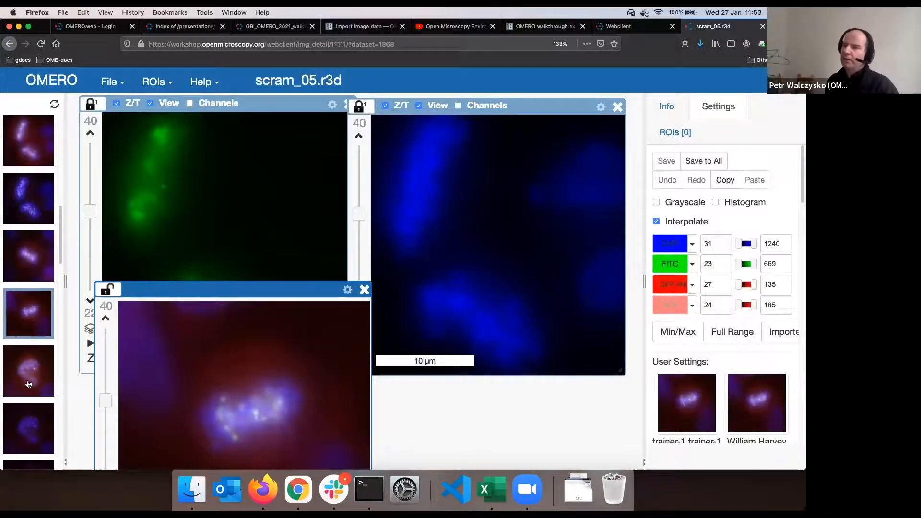
pyautogui.moveTo(28, 384); pyautogui.dragTo(353, 379)
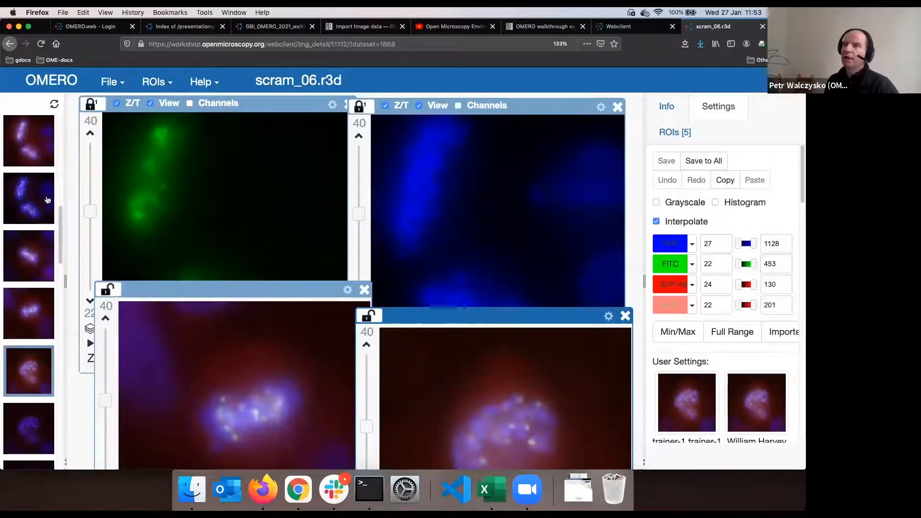
pyautogui.click(272, 107)
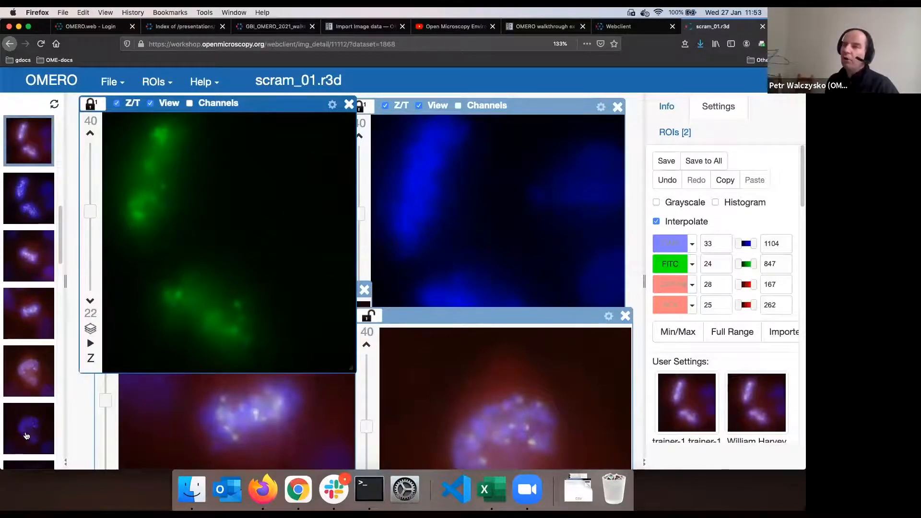
pyautogui.moveTo(26, 436); pyautogui.dragTo(513, 226)
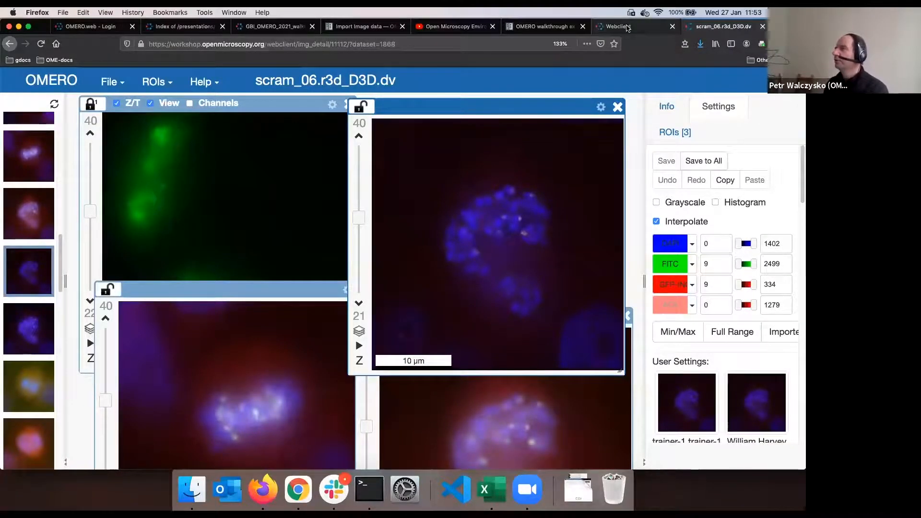
pyautogui.click(605, 26)
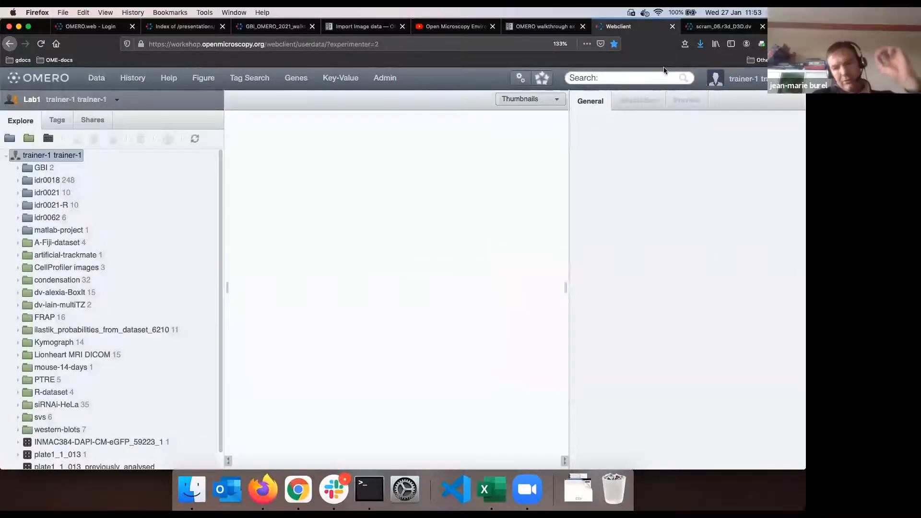
pyautogui.click(716, 27)
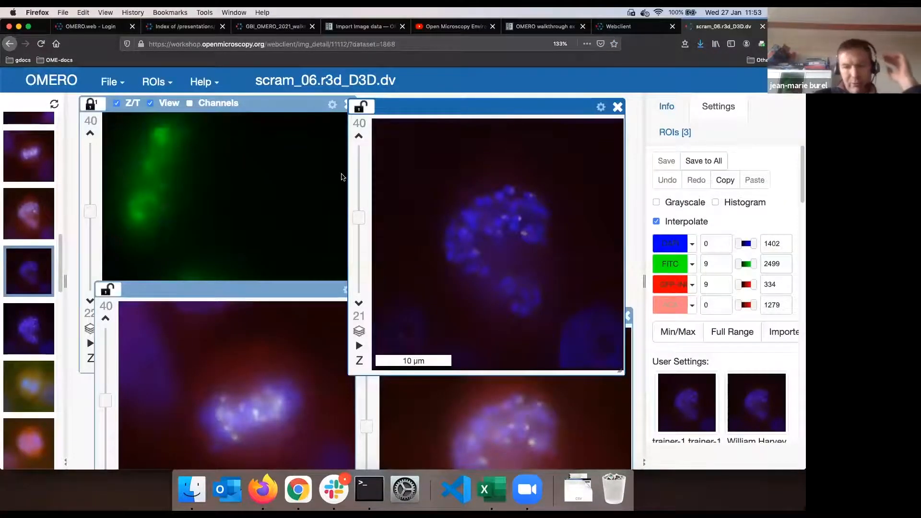
# - Close the scram_06.r3d_D3D.dv view and show the ROIs of scram_01.r3d in a widened side area
pyautogui.moveTo(498, 108); pyautogui.dragTo(478, 106)
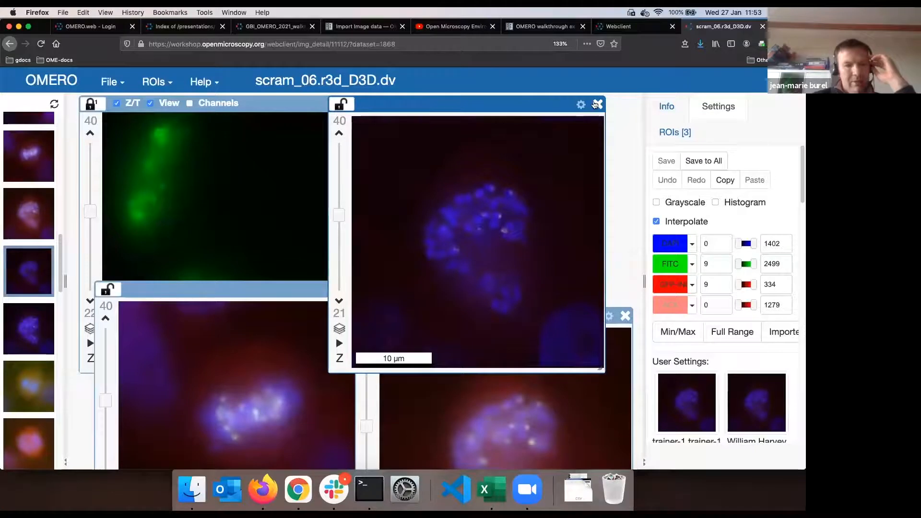
pyautogui.click(597, 104)
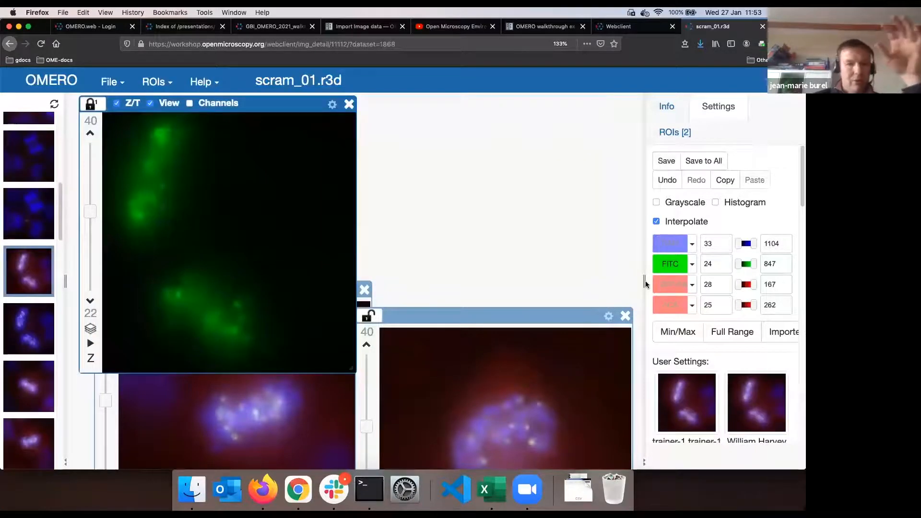
pyautogui.moveTo(642, 279); pyautogui.dragTo(593, 275)
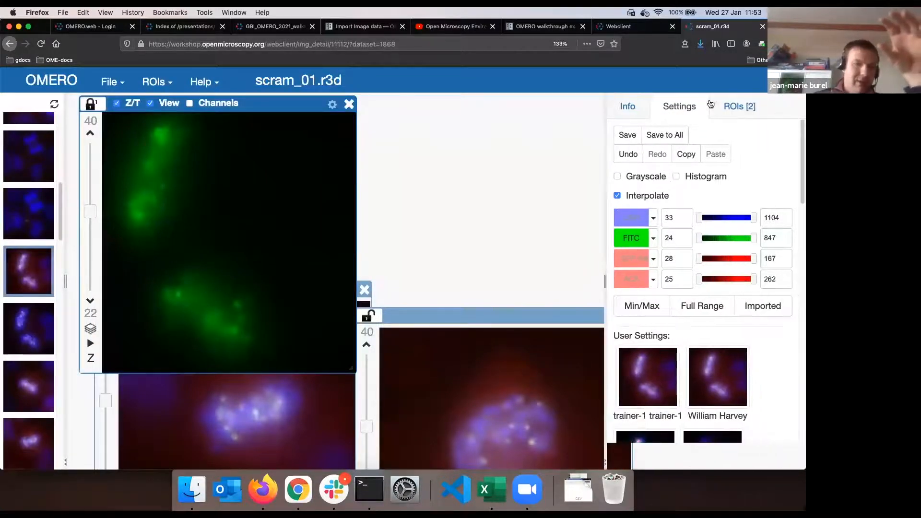
pyautogui.click(722, 108)
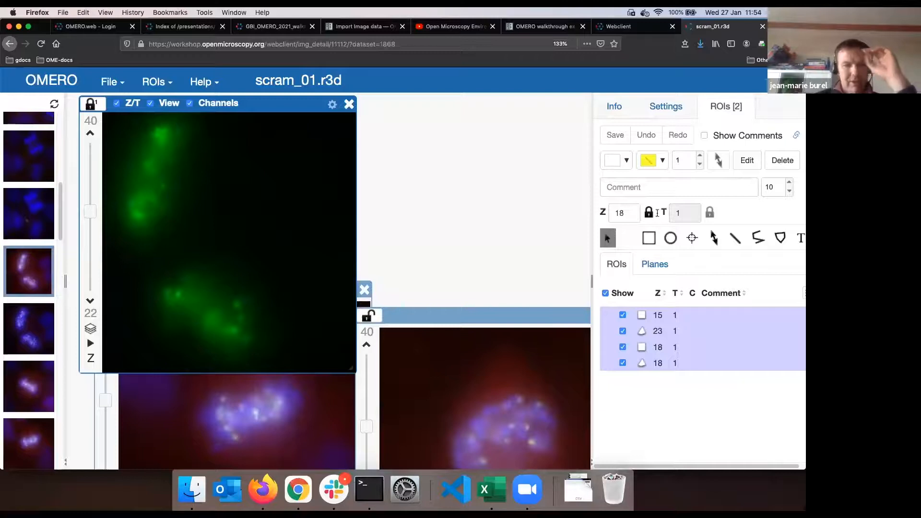
# - Enlarge the FITC view, unlock the polygon ROI on Z-section 18 from its Z-section, and check it at Z-section 16
pyautogui.click(652, 363)
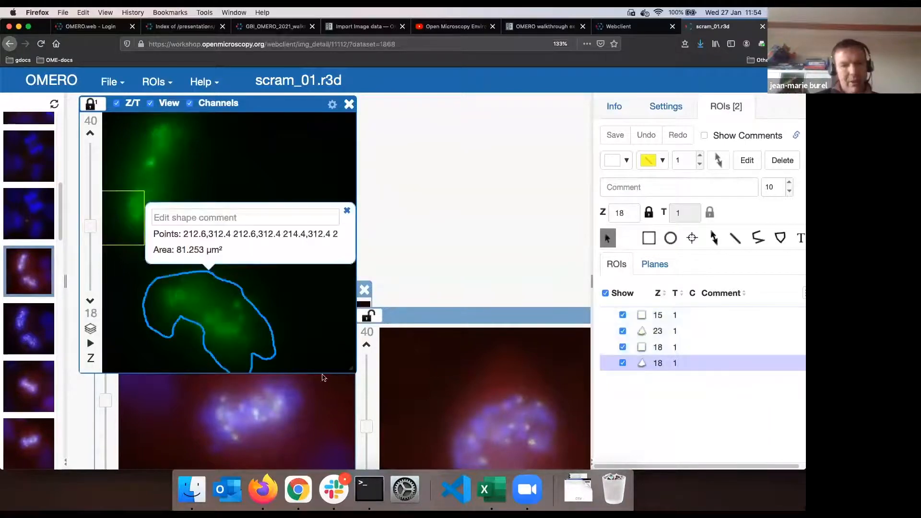
pyautogui.moveTo(353, 371); pyautogui.dragTo(444, 422)
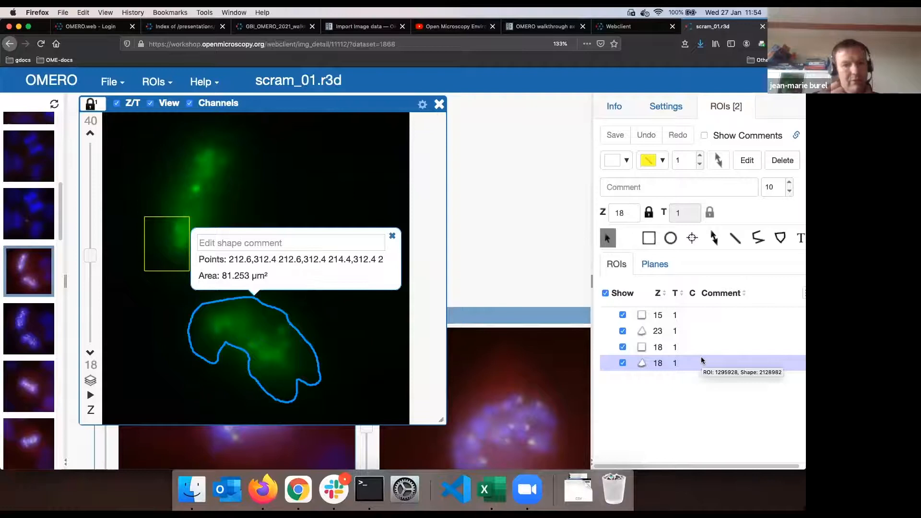
pyautogui.click(648, 214)
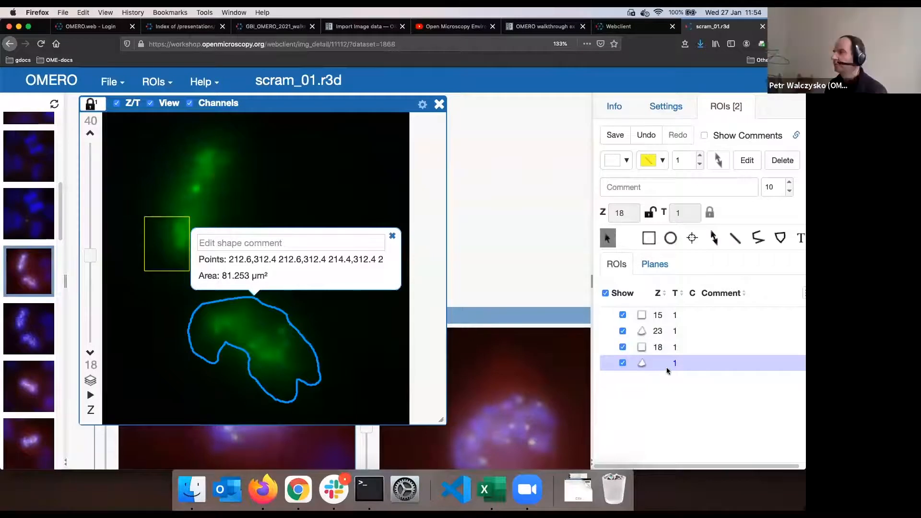
pyautogui.moveTo(91, 240); pyautogui.dragTo(90, 267)
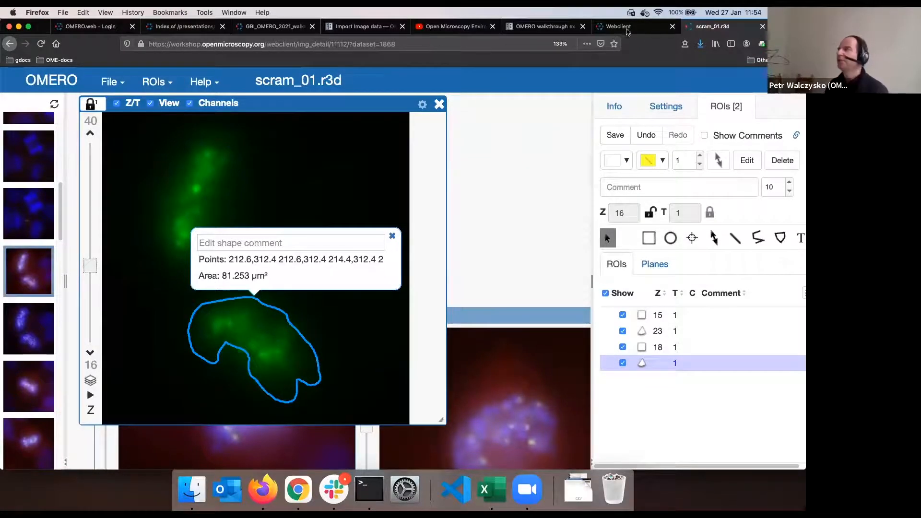
# - Switch to the Webclient and view the available export scripts, including Batch Image Export and Batch ROI Export
pyautogui.click(627, 29)
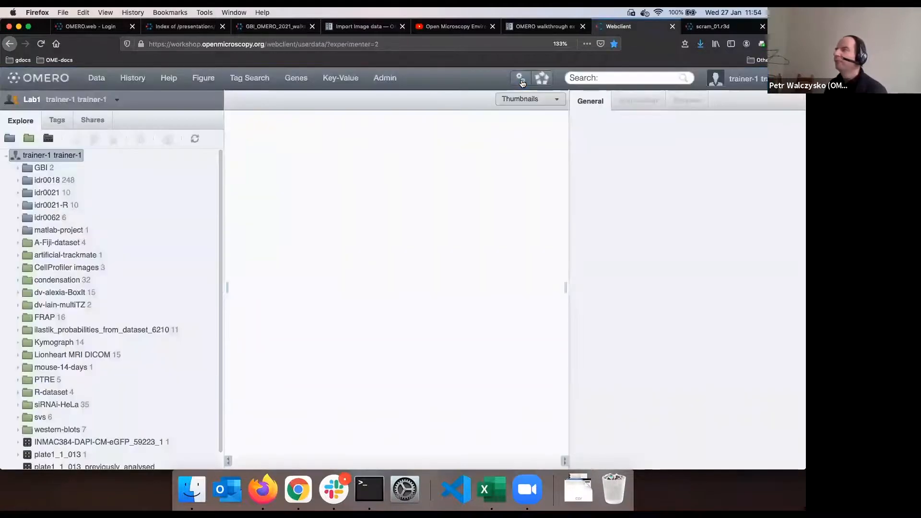
pyautogui.click(521, 80)
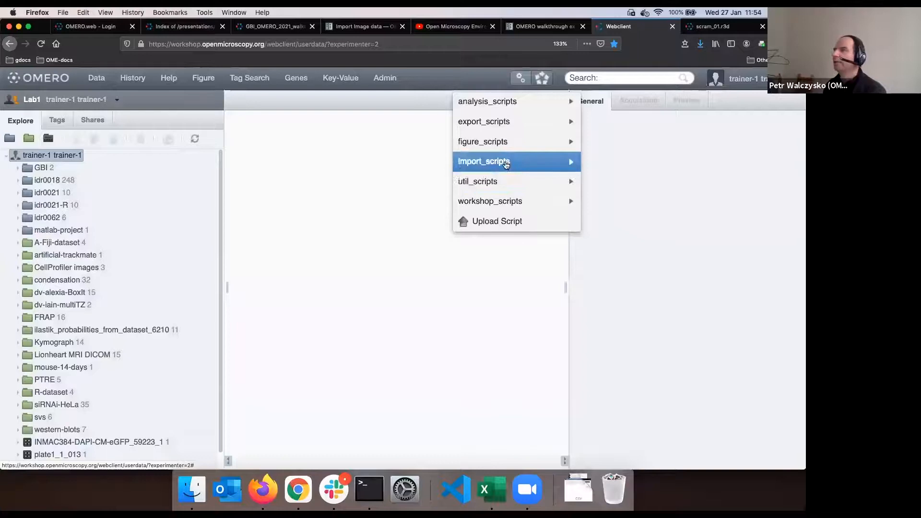
pyautogui.click(509, 122)
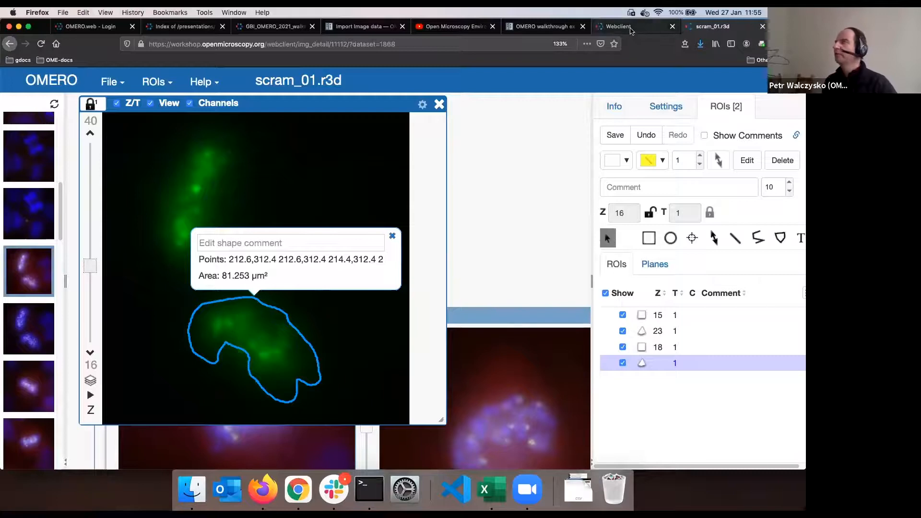
pyautogui.click(631, 31)
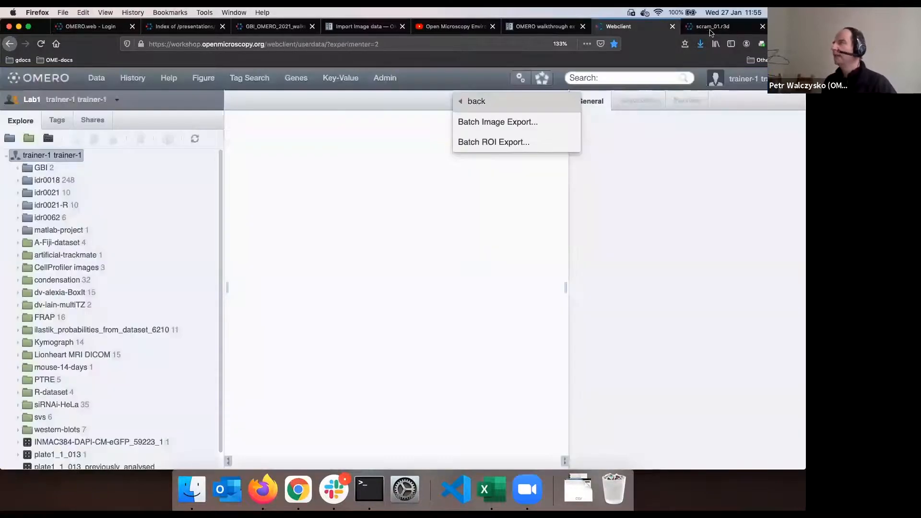
pyautogui.click(407, 131)
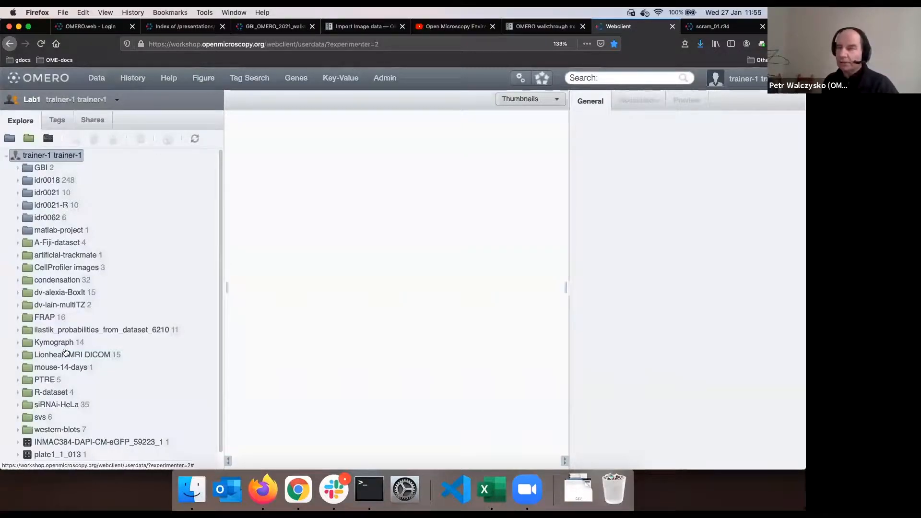
# - Open the siRNAi-HeLa dataset and enlarge its image thumbnails
pyautogui.click(57, 405)
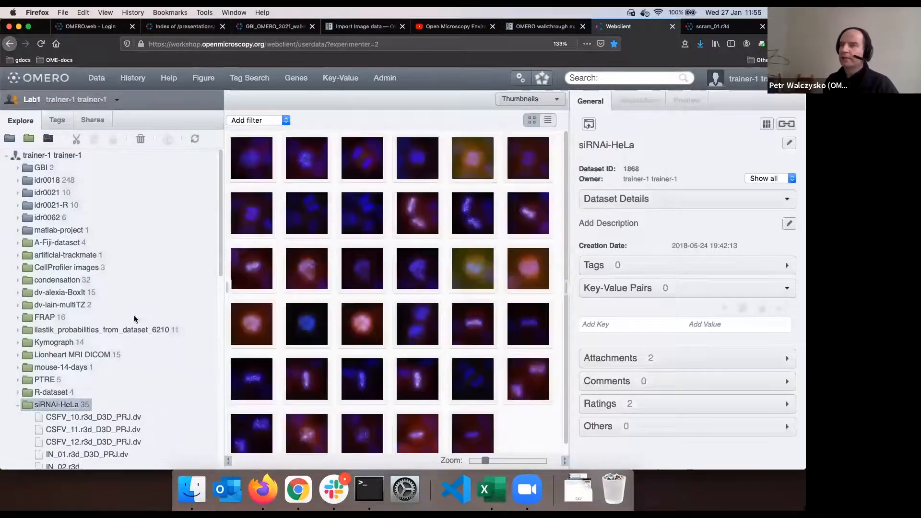
pyautogui.scroll(-5, 135, 319)
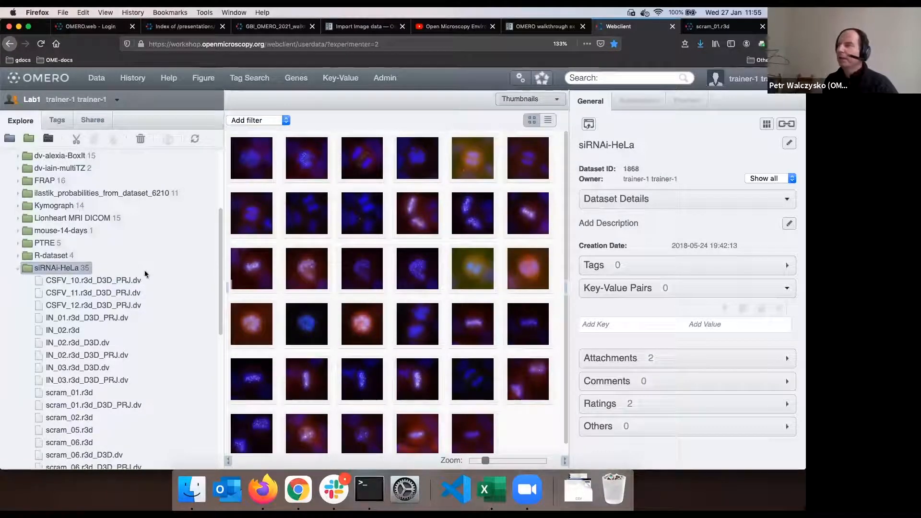
pyautogui.moveTo(484, 458); pyautogui.dragTo(497, 458)
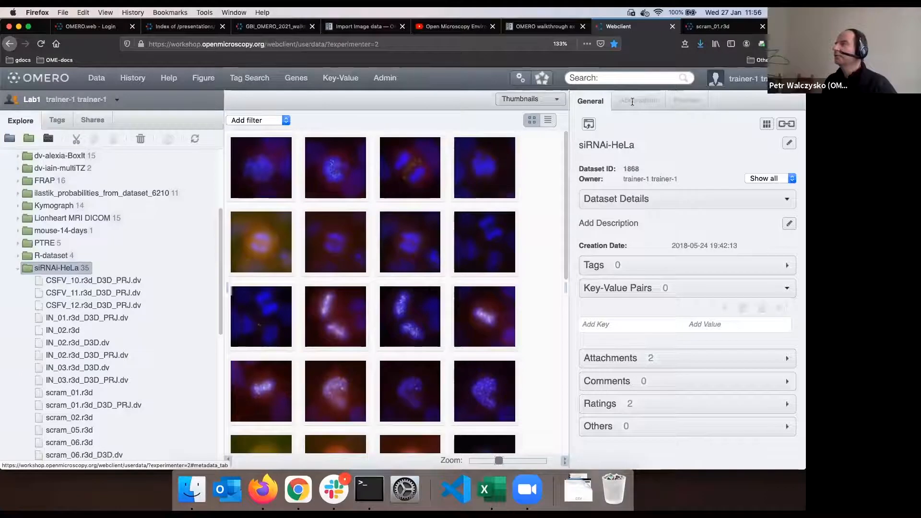
# - Filter the siRNAi-HeLa thumbnails by the Anaphase tag
pyautogui.click(287, 120)
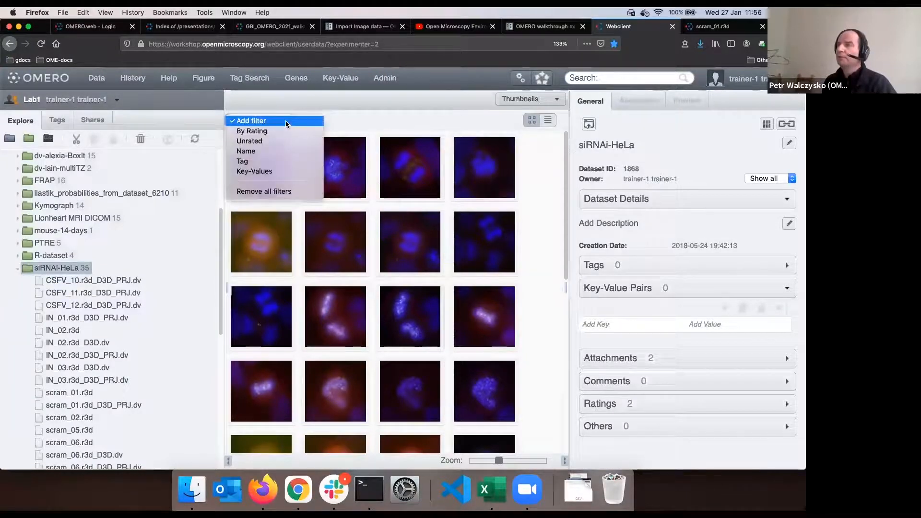
pyautogui.click(279, 164)
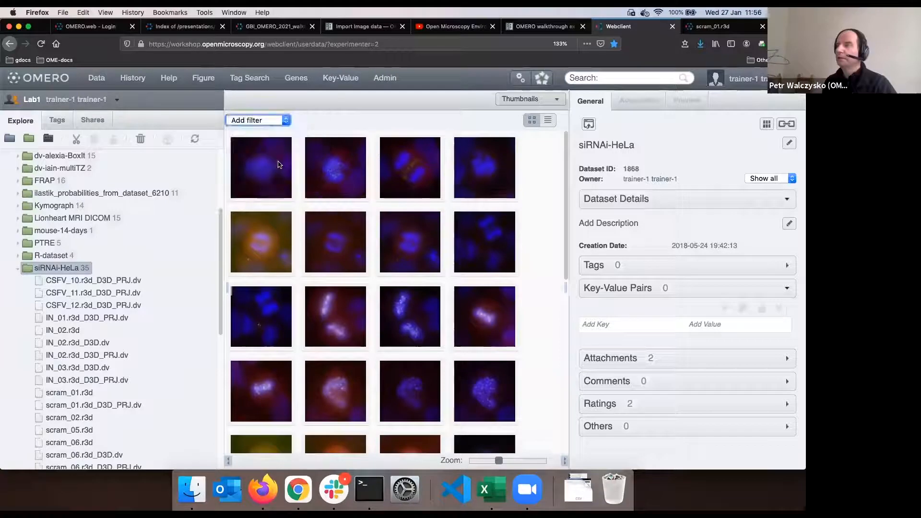
pyautogui.click(285, 140)
pyautogui.click(281, 150)
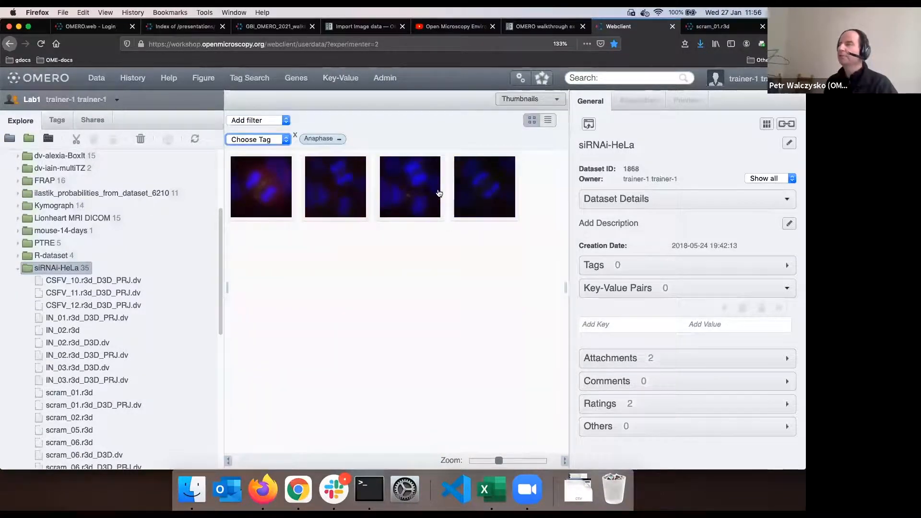
# - Select the image CSFV_12.r3d_D3D_PRJ.dv and show the details of its assigned tag
pyautogui.click(270, 203)
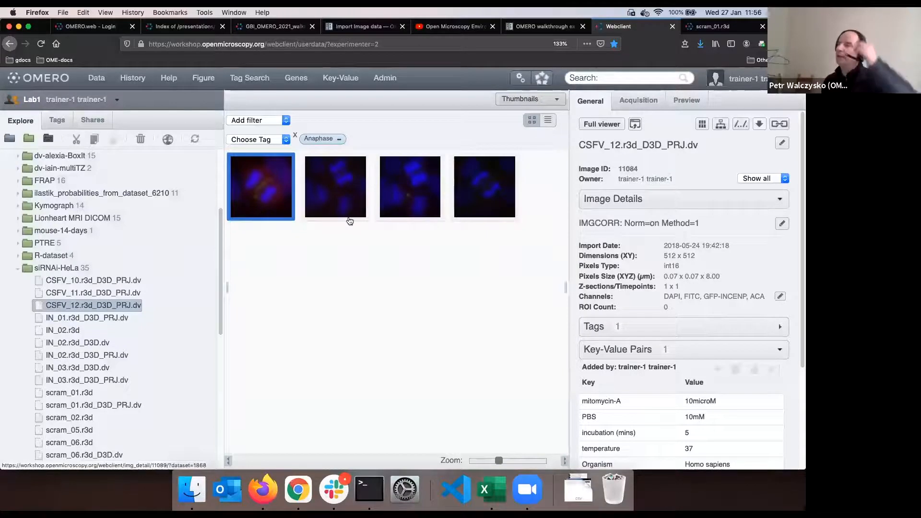
pyautogui.click(640, 331)
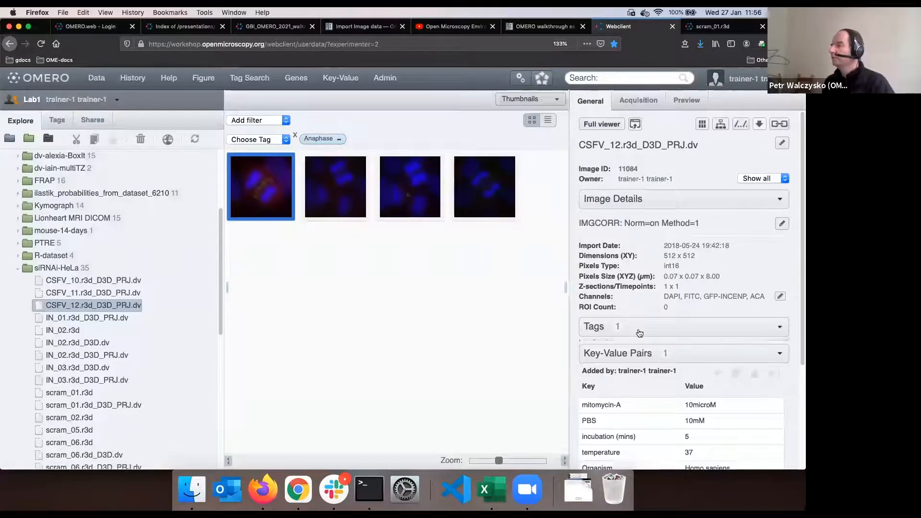
pyautogui.moveTo(603, 350)
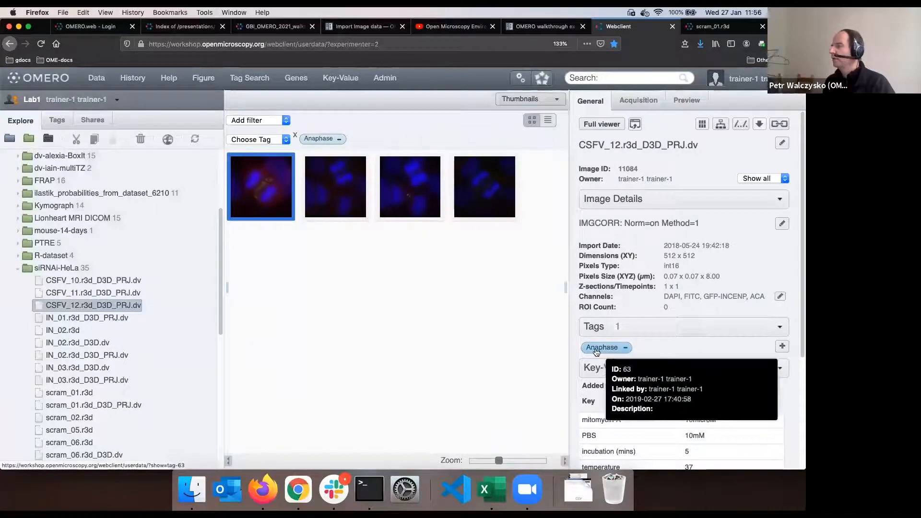
# - Look through the tags that can be assigned to CSFV_12.r3d_D3D_PRJ.dv and leave the tag selection without saving
pyautogui.click(782, 347)
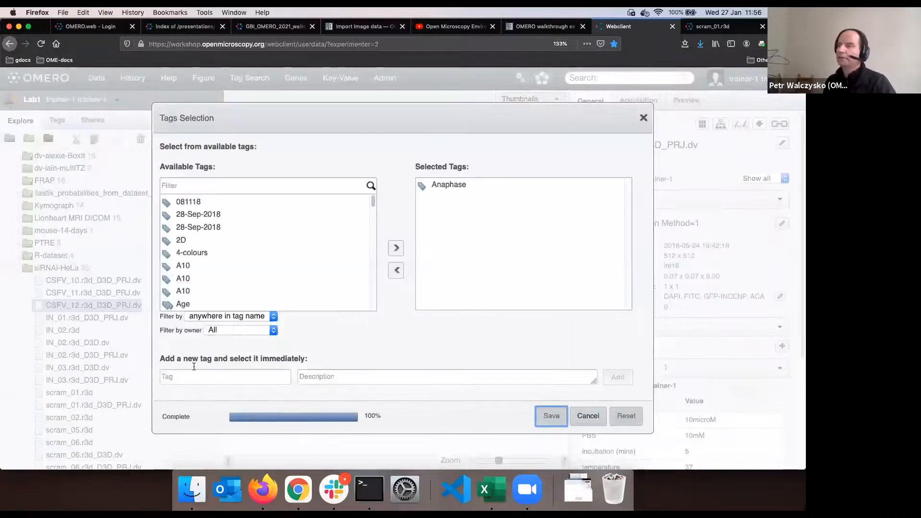
pyautogui.scroll(-3, 329, 247)
pyautogui.scroll(-15, 329, 248)
pyautogui.scroll(-5, 329, 247)
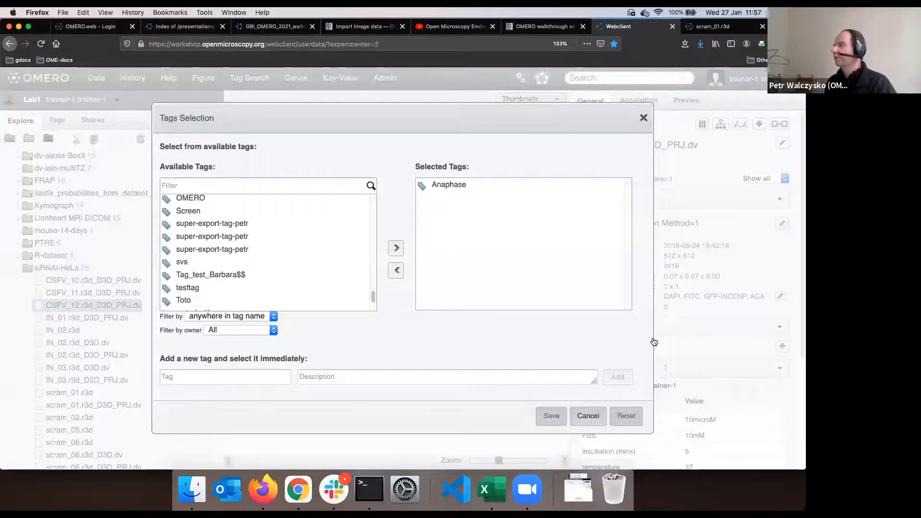
pyautogui.press('Escape')
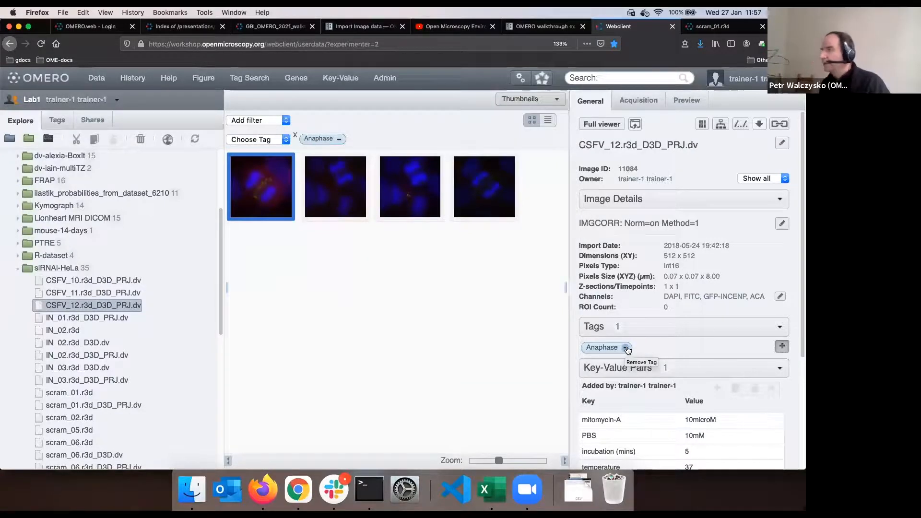
pyautogui.moveTo(630, 353)
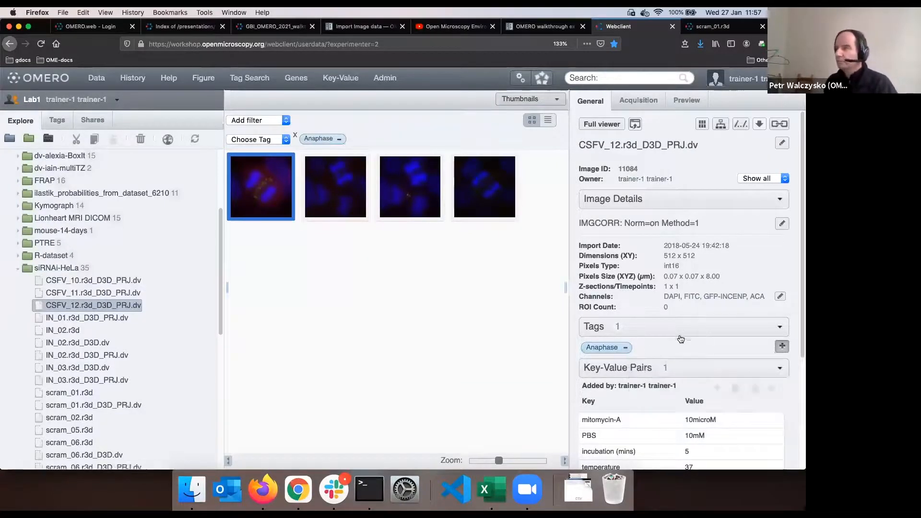
# - Replace the Anaphase tag filter with Metaphase and select the image scram_01.r3d among the filtered thumbnails
pyautogui.click(339, 139)
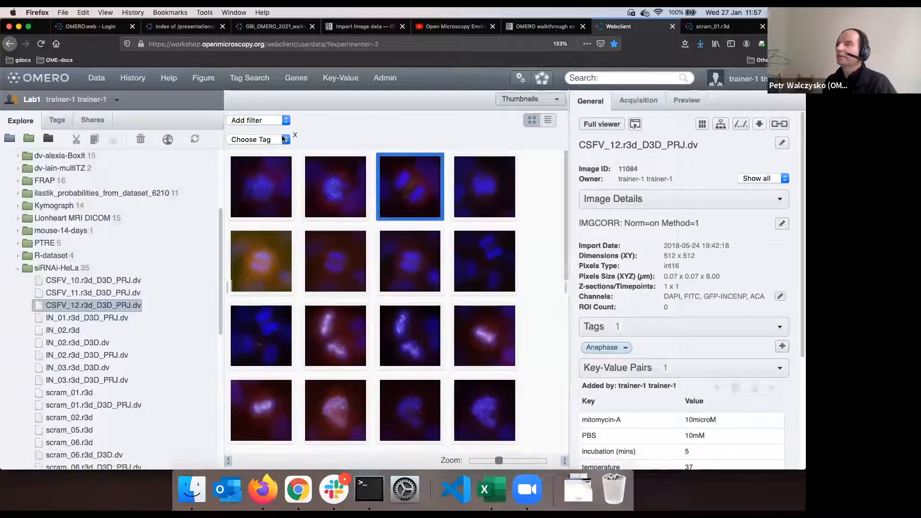
pyautogui.click(257, 140)
pyautogui.click(277, 163)
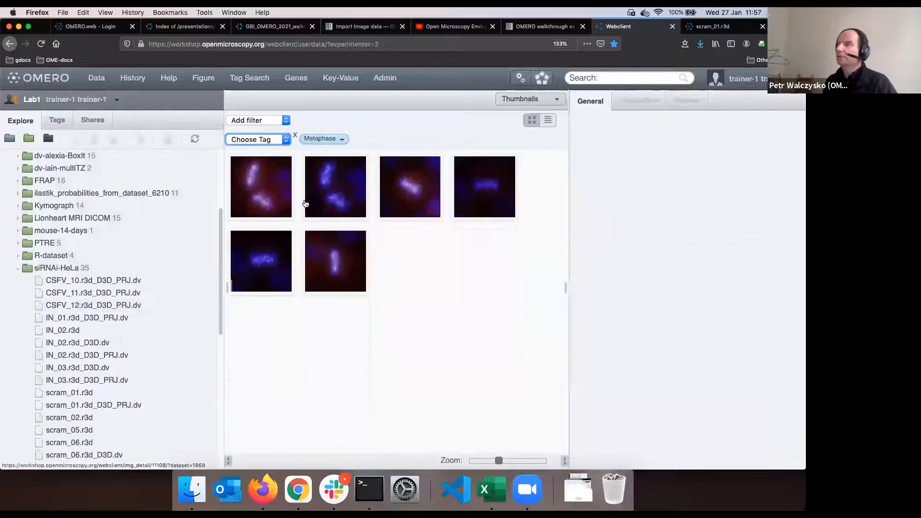
pyautogui.click(263, 199)
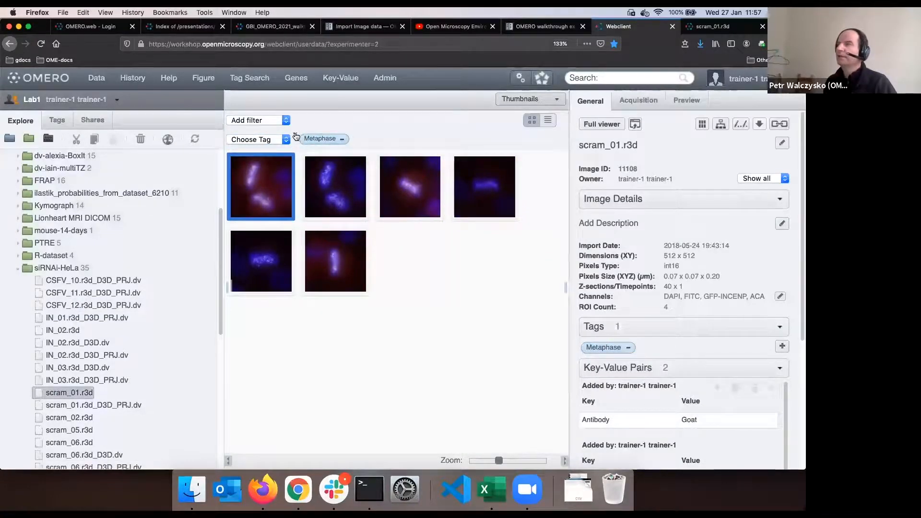
# - Clear the Metaphase tag from the thumbnail filter and remove the tag filter itself
pyautogui.click(346, 139)
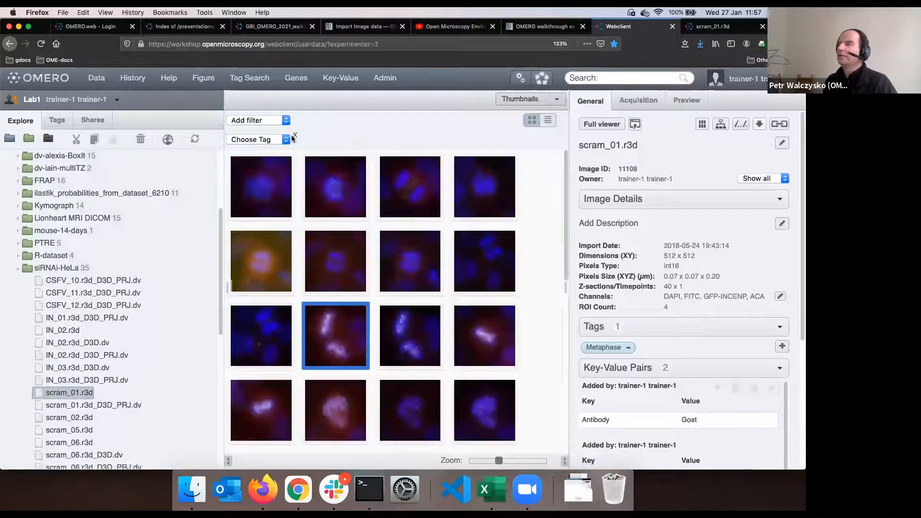
pyautogui.click(283, 142)
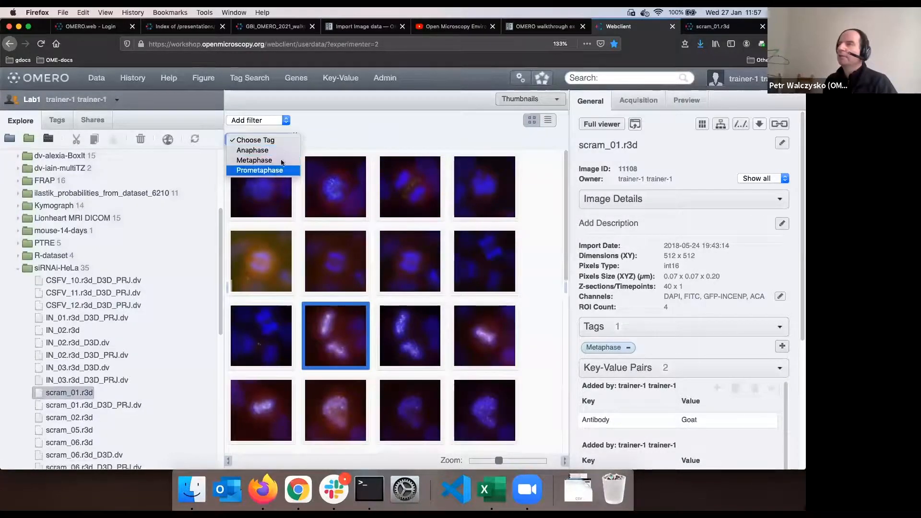
pyautogui.click(333, 133)
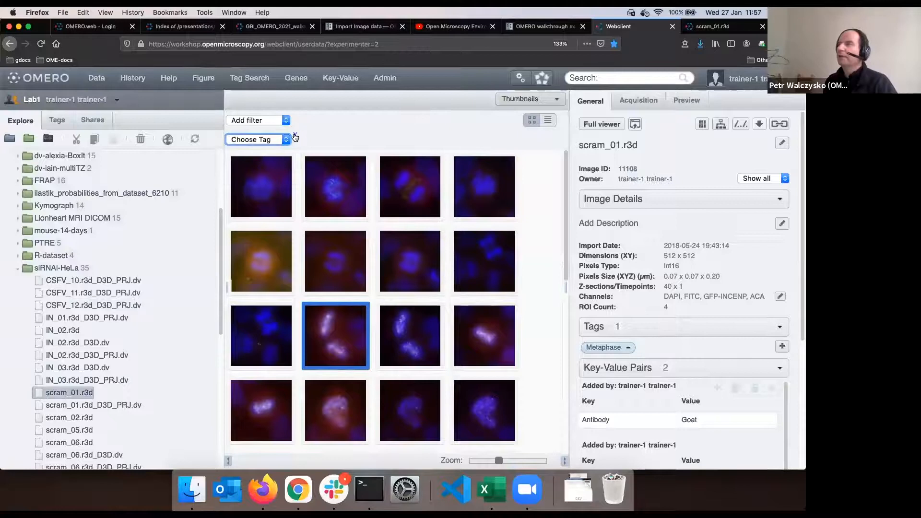
pyautogui.click(294, 134)
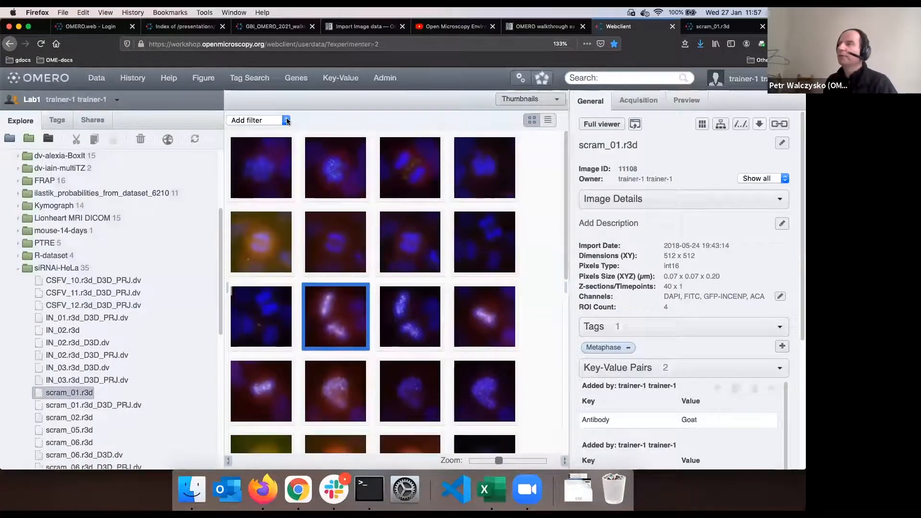
# - Filter the siRNAi-HeLa thumbnails by a five-star rating and review the annotations of scram_01.r3d down to its ratings
pyautogui.click(282, 121)
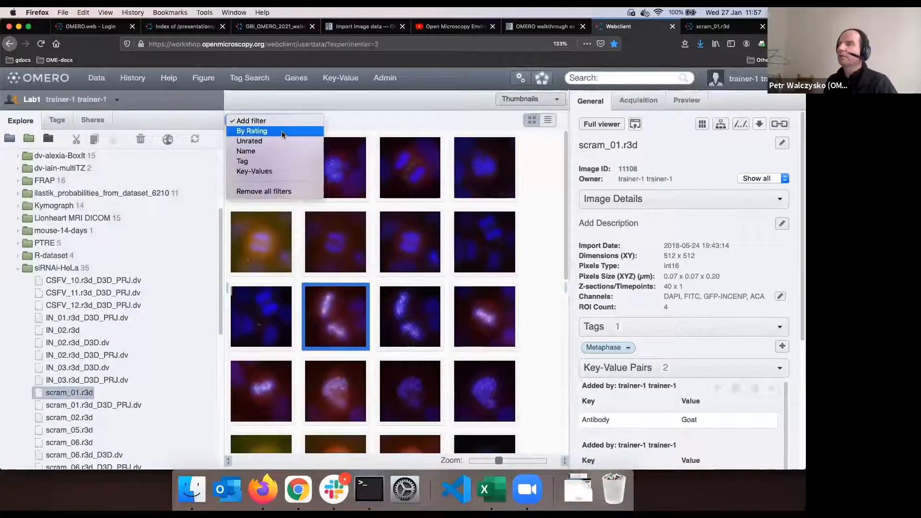
pyautogui.click(281, 131)
pyautogui.click(346, 119)
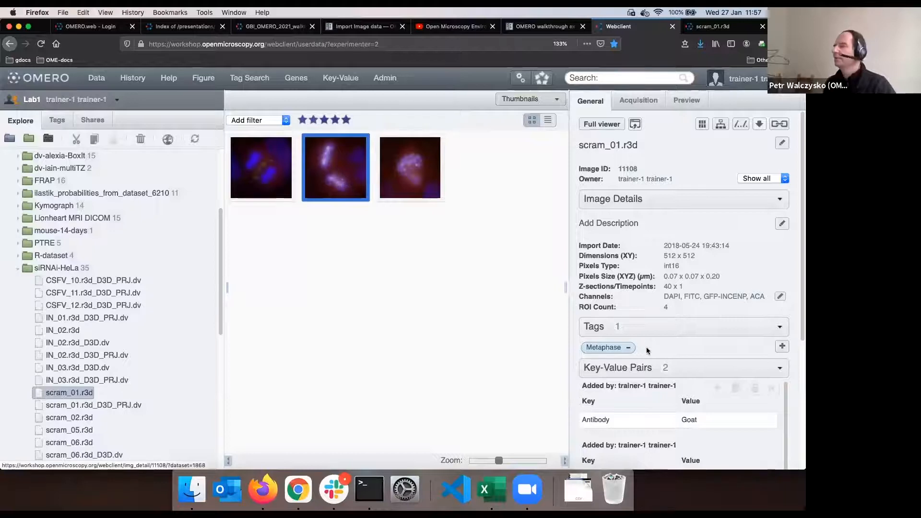
pyautogui.moveTo(608, 350)
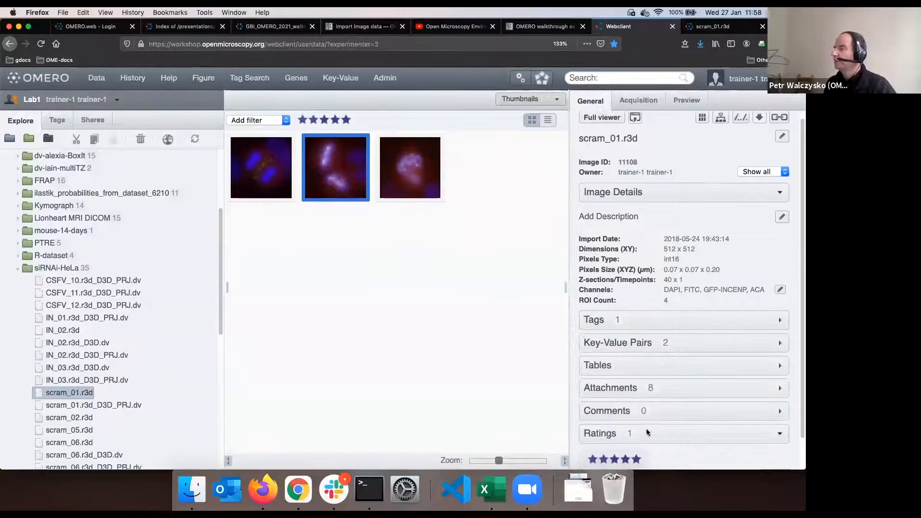
pyautogui.scroll(-2, 646, 428)
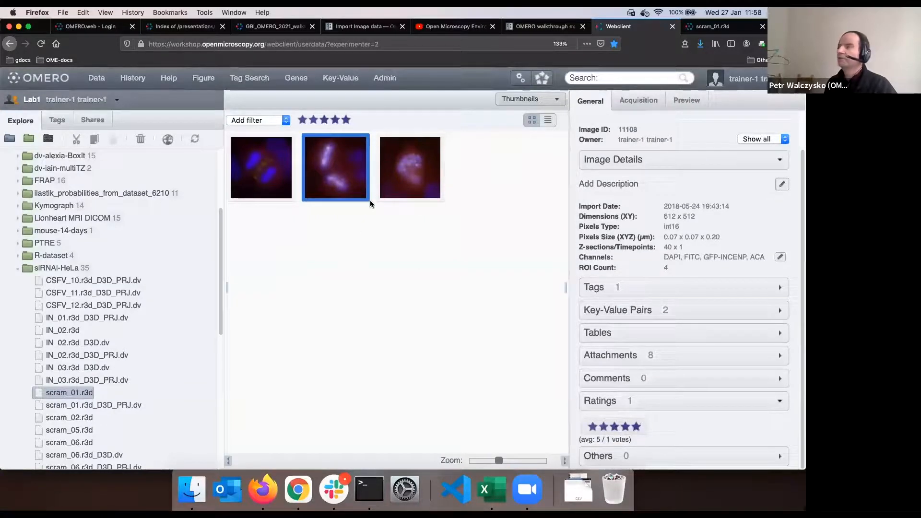
# - Select scram_06.r3d among the filtered images, expand its tags and key-value pairs, and review them
pyautogui.click(404, 174)
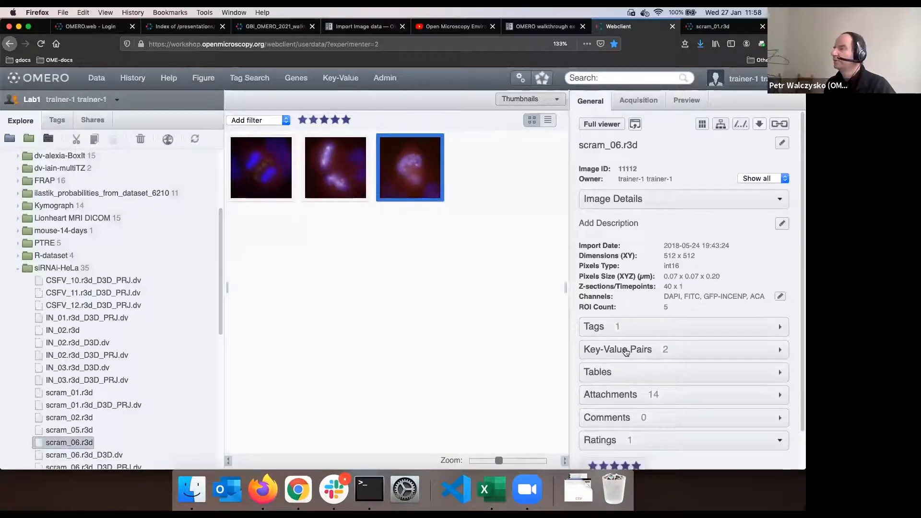
pyautogui.click(627, 333)
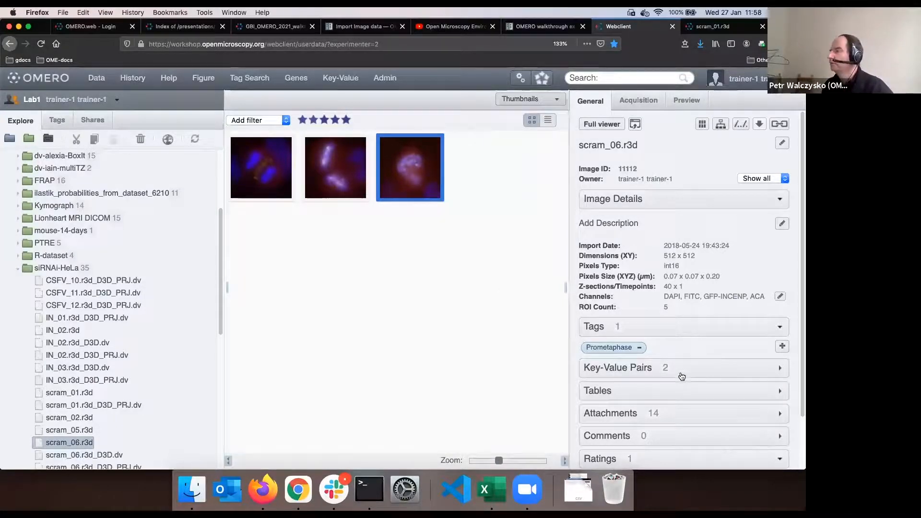
pyautogui.scroll(-2, 718, 374)
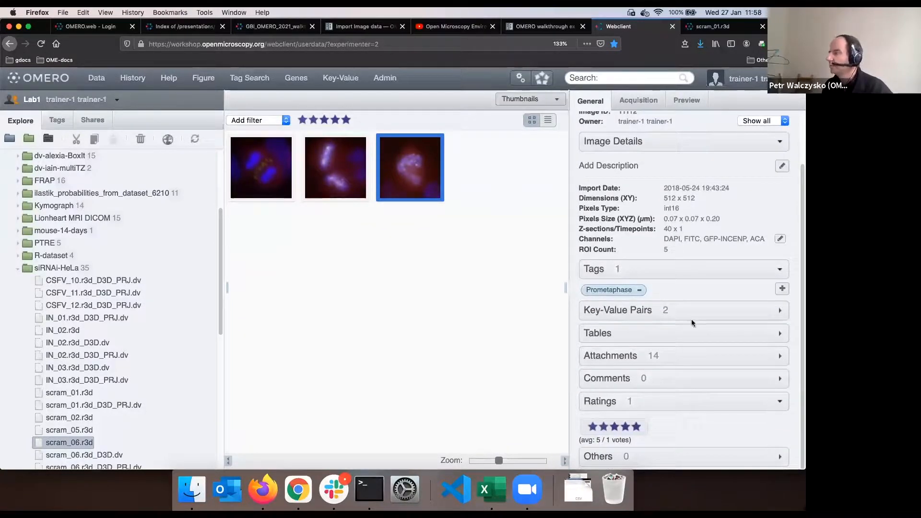
pyautogui.click(691, 316)
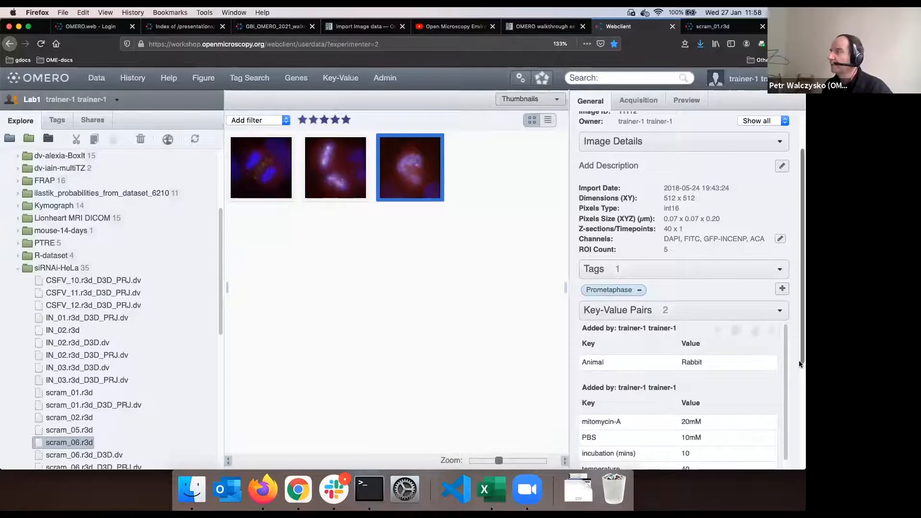
pyautogui.scroll(-2, 799, 362)
pyautogui.scroll(-2, 799, 365)
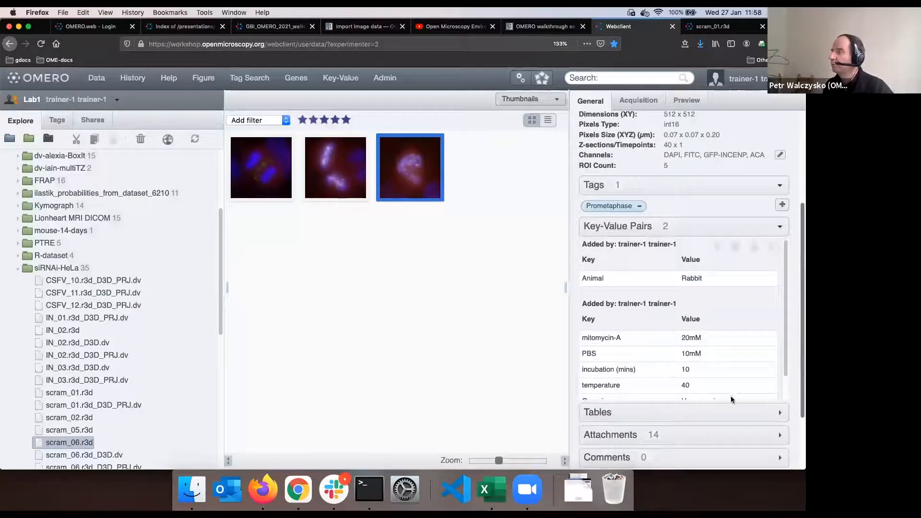
pyautogui.scroll(5, 797, 381)
pyautogui.scroll(-5, 796, 379)
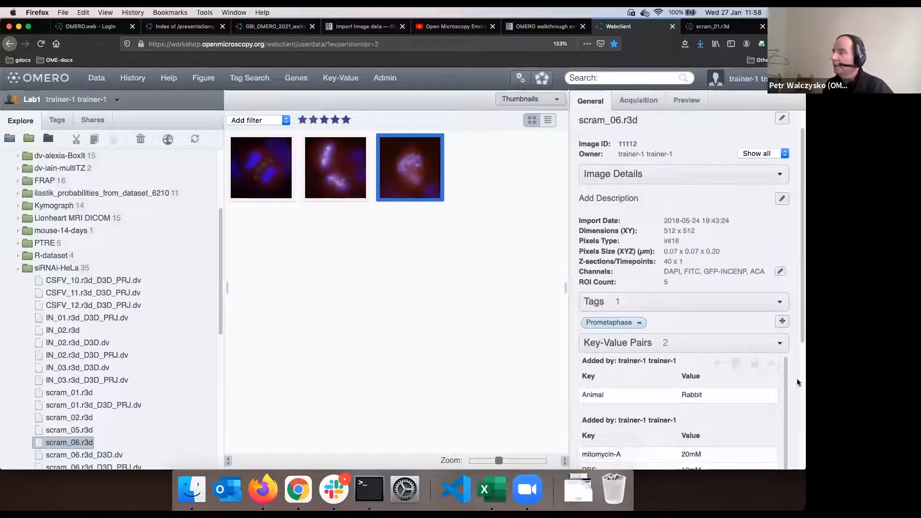
pyautogui.scroll(-1, 715, 351)
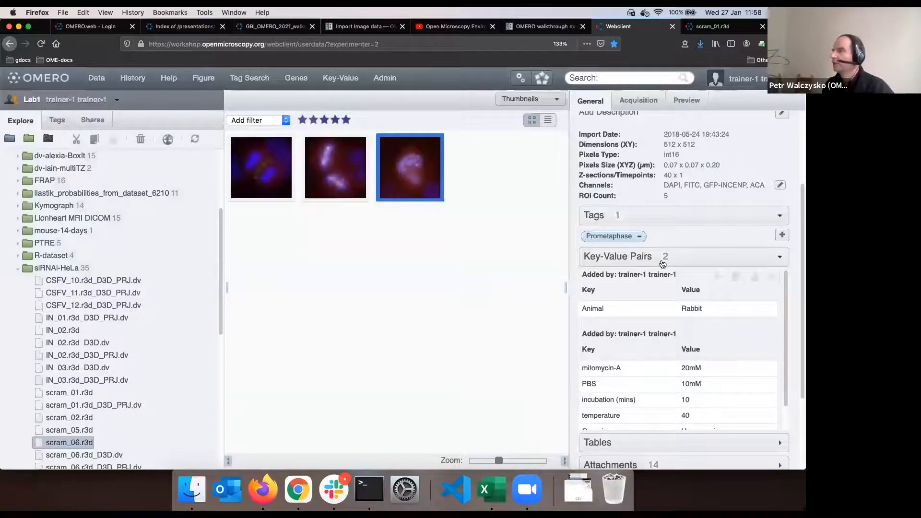
# - Open the Animal key and its paired value for editing in the key-value annotations of scram_06.r3d
pyautogui.click(677, 309)
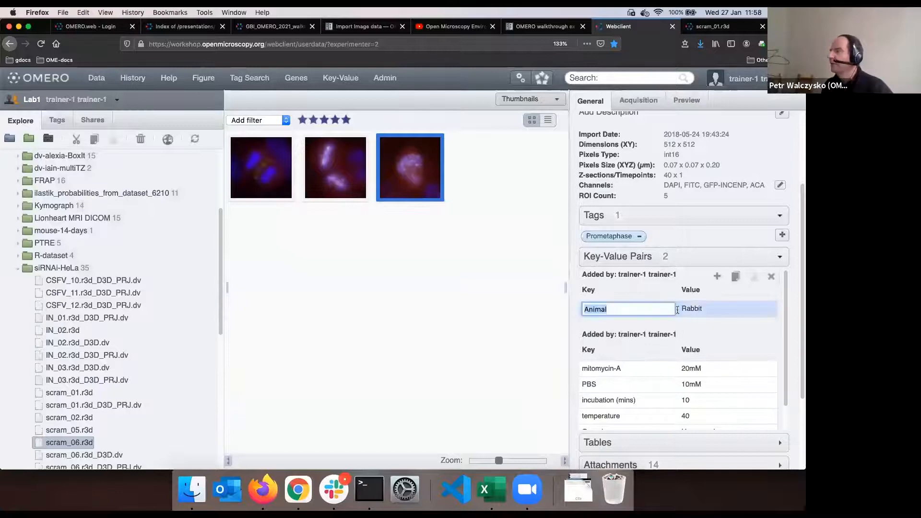
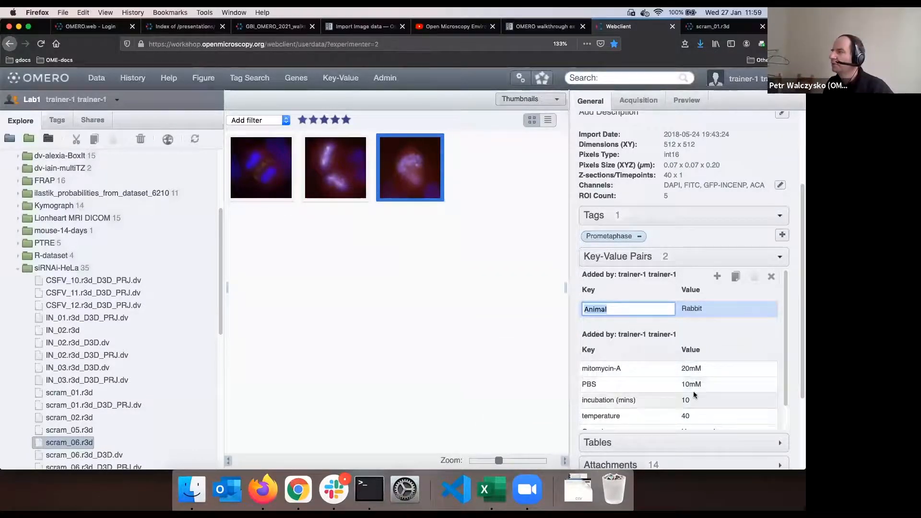
pyautogui.scroll(-1, 704, 381)
pyautogui.scroll(1, 704, 380)
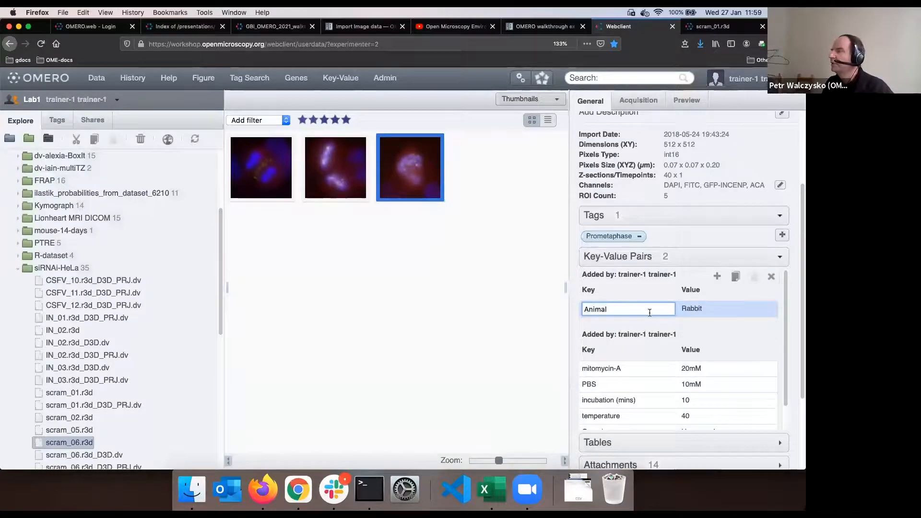
pyautogui.click(701, 310)
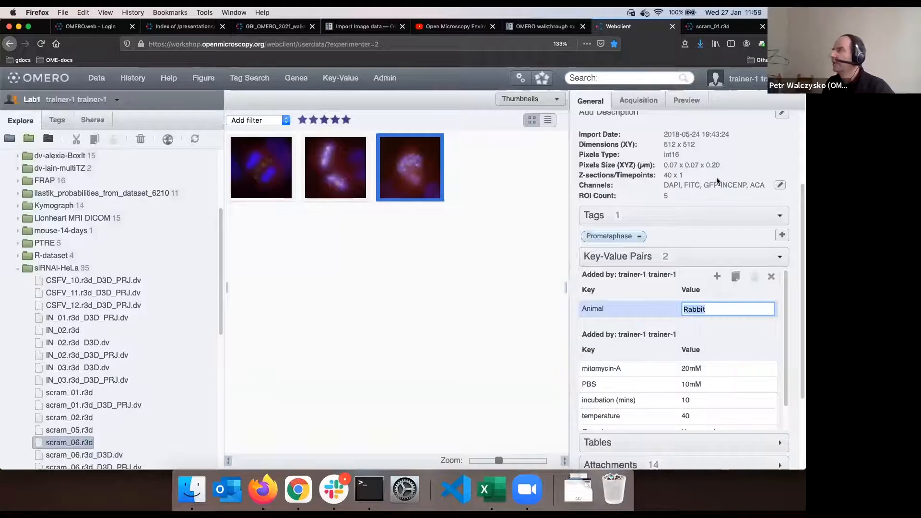
# - Search the data for the key-value pair Animal:Rabbit and show the details of the matching image scram_06.r3d
pyautogui.click(614, 79)
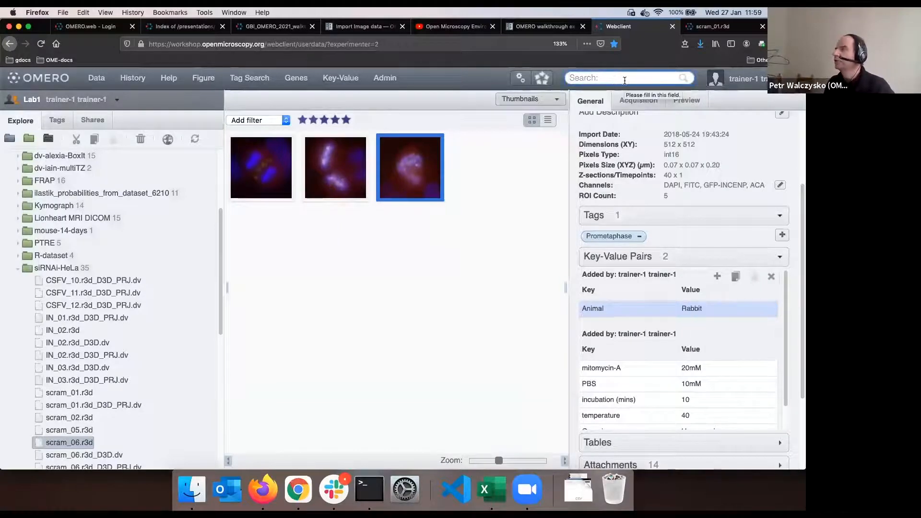
pyautogui.write('a')
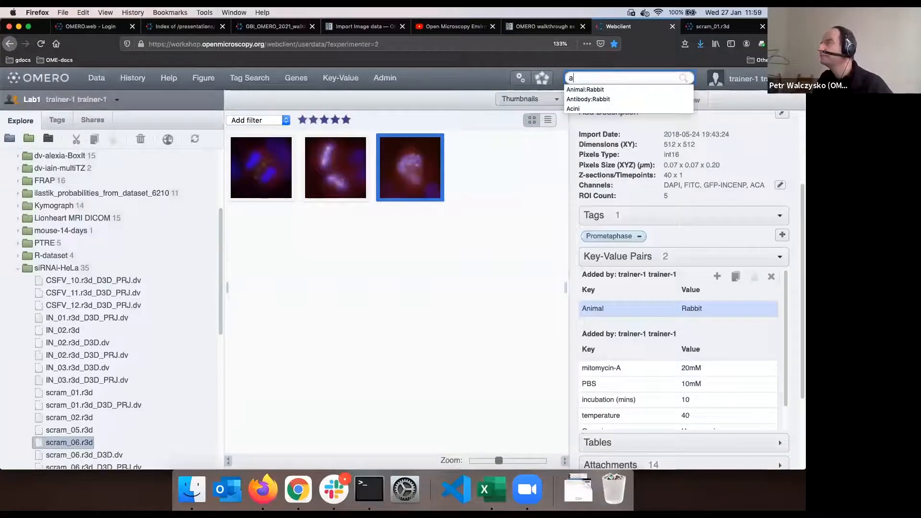
pyautogui.click(609, 91)
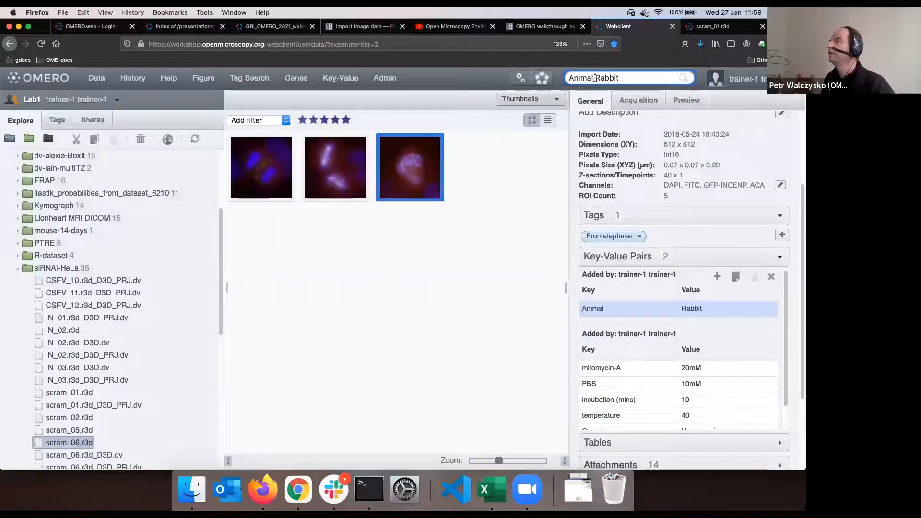
pyautogui.press('Return')
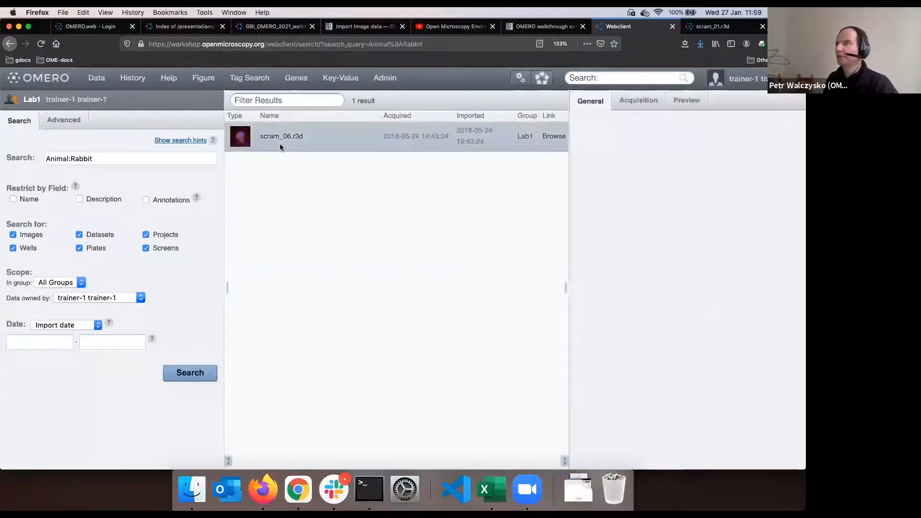
pyautogui.click(280, 143)
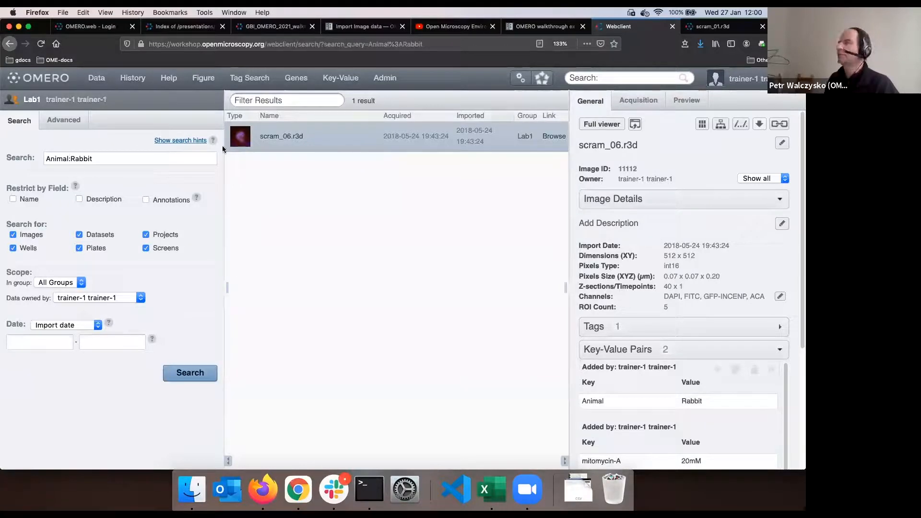
# - Look at the data owners available for the search scope and keep trainer-1 as the owner
pyautogui.click(94, 158)
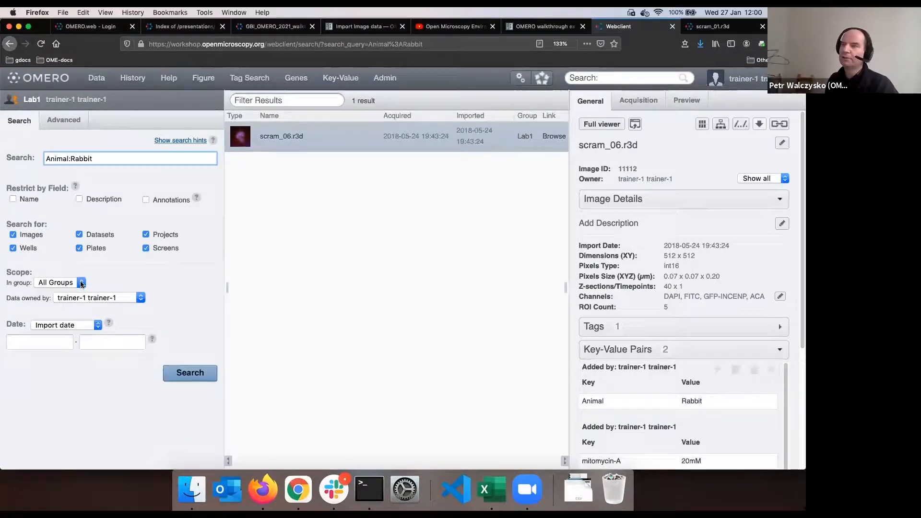
pyautogui.click(140, 299)
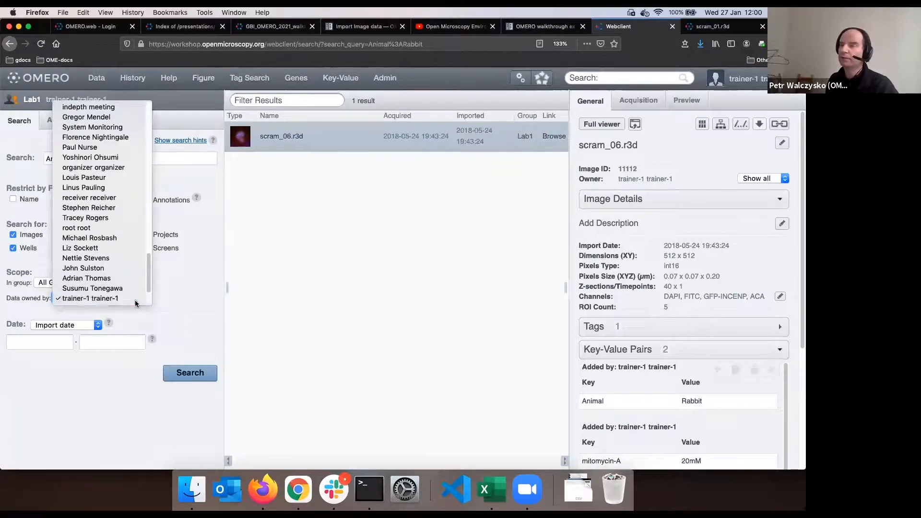
pyautogui.click(135, 299)
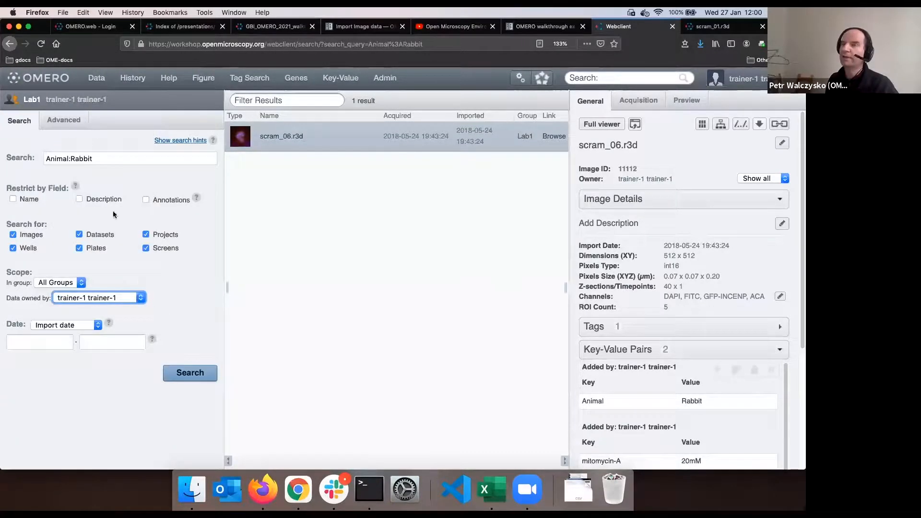
# - Shorten the search term to Animal, run the search, and view the details of scram_06.r3d and V-out_04.r3d
pyautogui.click(94, 158)
pyautogui.press('BackSpace')
pyautogui.press('BackSpace')
pyautogui.press('BackSpace')
pyautogui.press('BackSpace')
pyautogui.press('BackSpace')
pyautogui.press('BackSpace')
pyautogui.press('BackSpace')
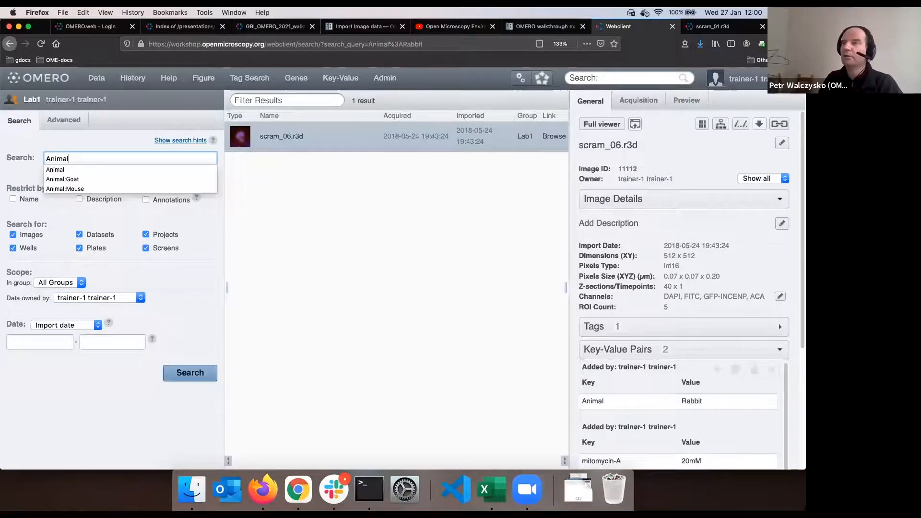
pyautogui.press('Return')
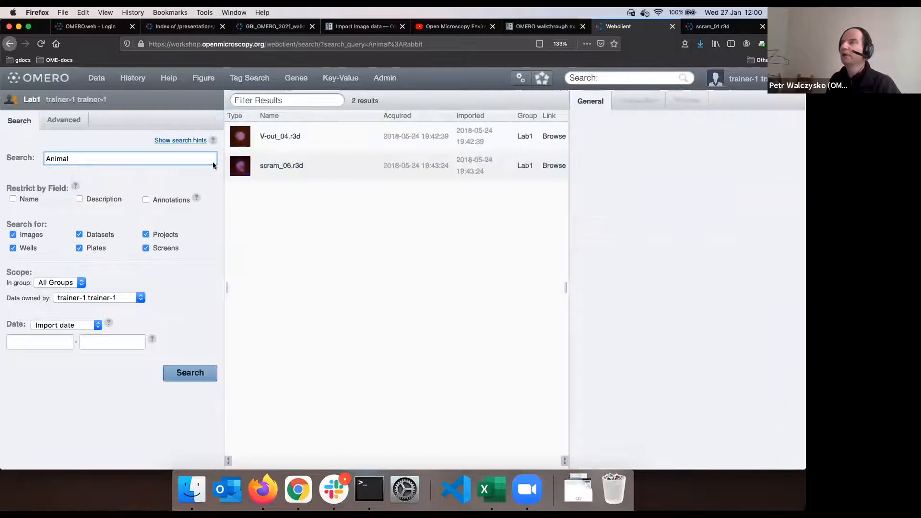
pyautogui.click(313, 168)
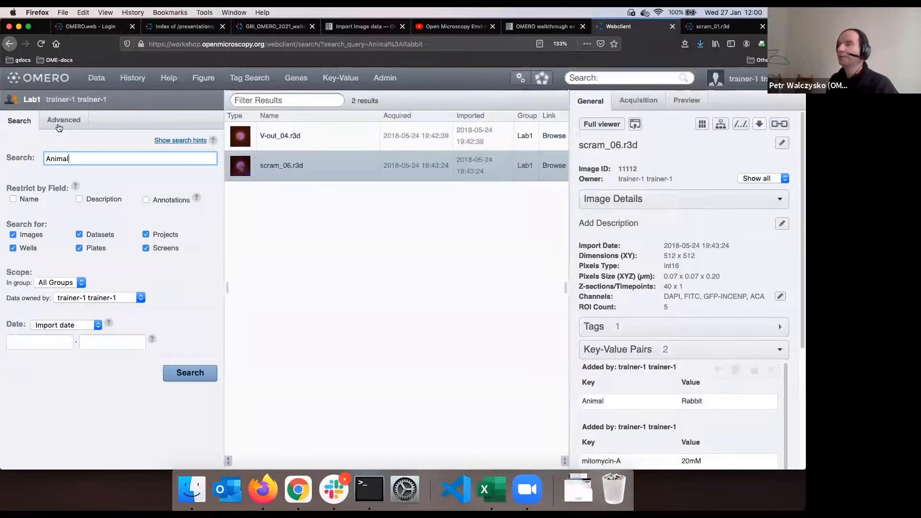
pyautogui.click(304, 136)
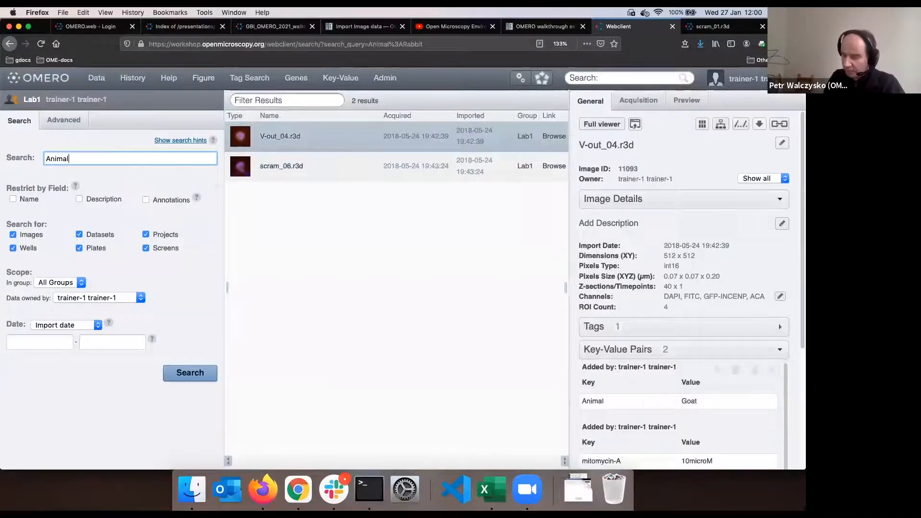
# - Narrow the search to Animal:Goat and examine the key-value pairs of V-out_04.r3d
pyautogui.write(':Goat')
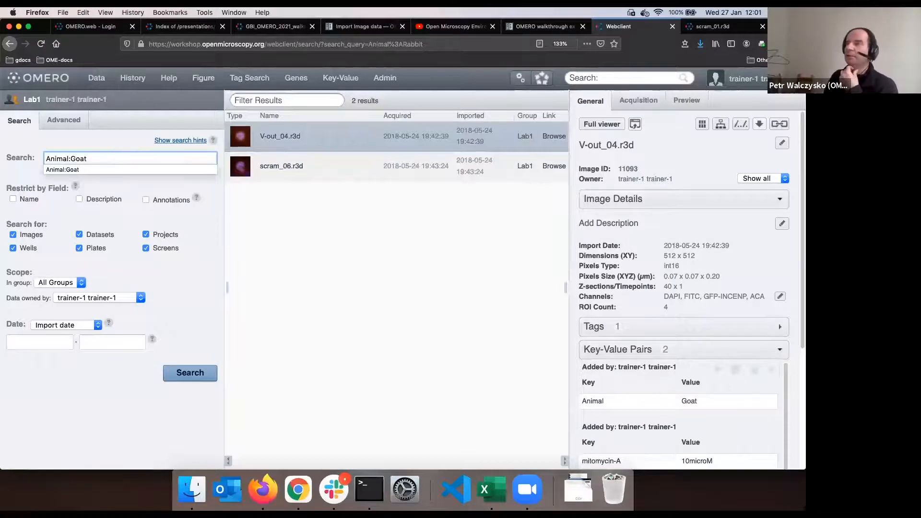
pyautogui.press('Return')
pyautogui.click(318, 145)
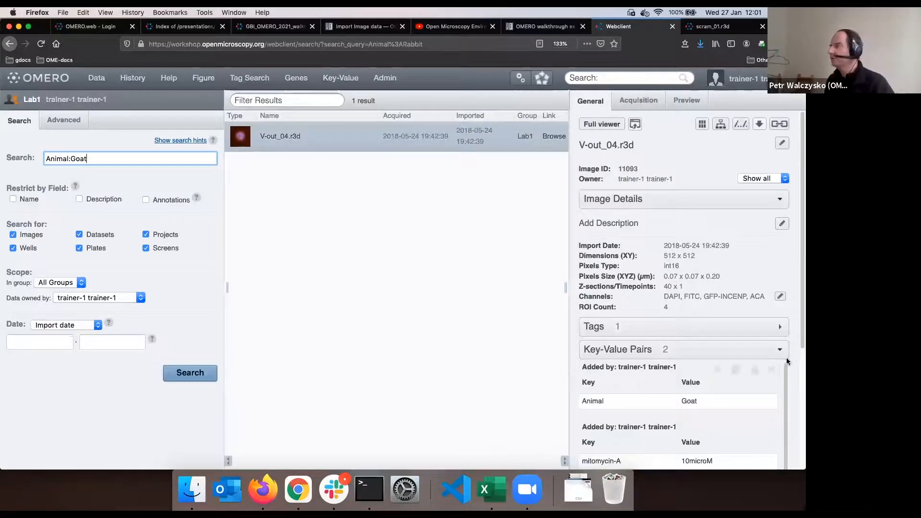
pyautogui.scroll(-3, 796, 358)
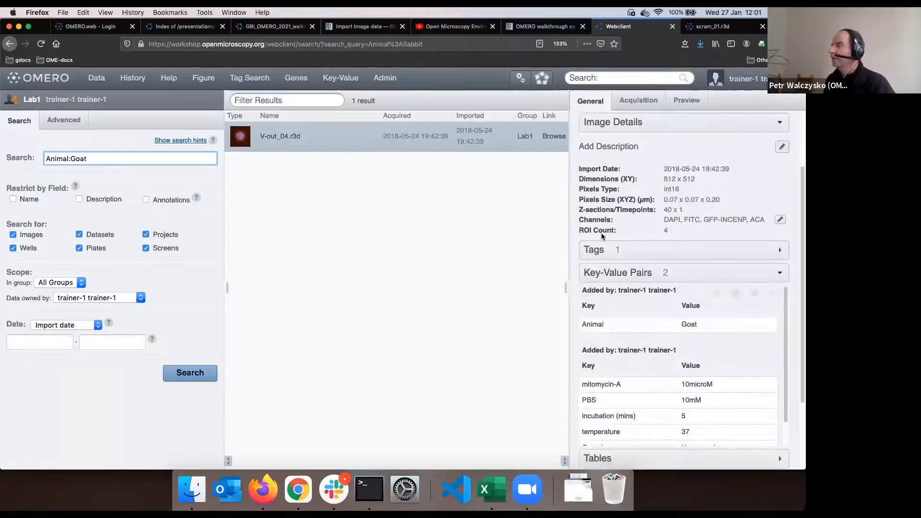
# - Browse to V-out_04.r3d in its dataset and add V-out_04.r3d_D3D_PRJ.dv, scram_06.r3d_D3D.dv and V-out_06.r3d_D3D_PRJ.dv to the selection
pyautogui.click(552, 138)
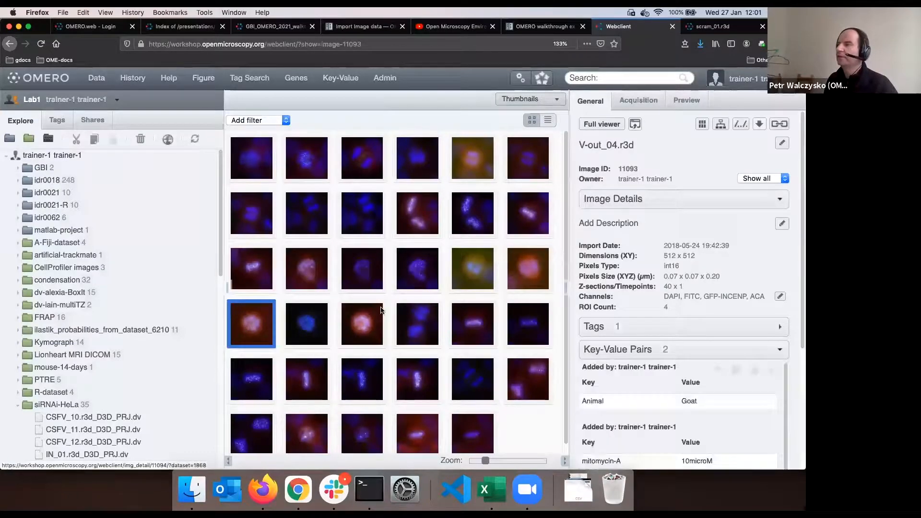
pyautogui.keyDown('super'); pyautogui.click(307, 323); pyautogui.keyUp('super')
pyautogui.keyDown('super'); pyautogui.click(362, 268); pyautogui.keyUp('super')
pyautogui.keyDown('super'); pyautogui.click(417, 324); pyautogui.keyUp('super')
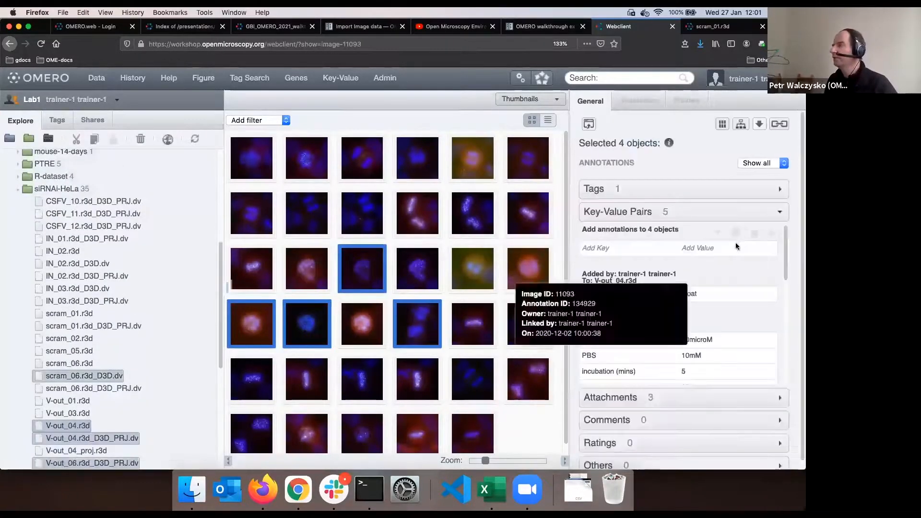
# - Add a key-value pair with key "gbi" and value "is great" to the four selected images
pyautogui.click(658, 234)
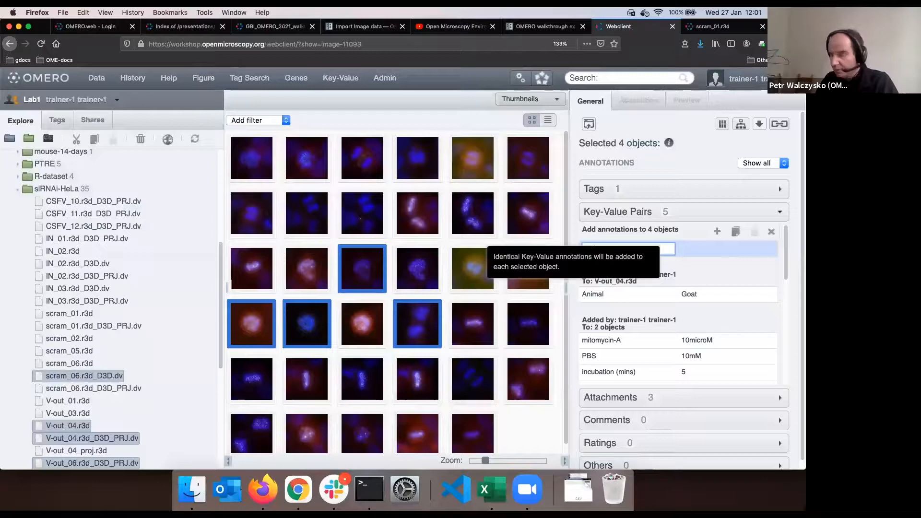
pyautogui.press('Tab')
pyautogui.write('1s ')
pyautogui.write('great')
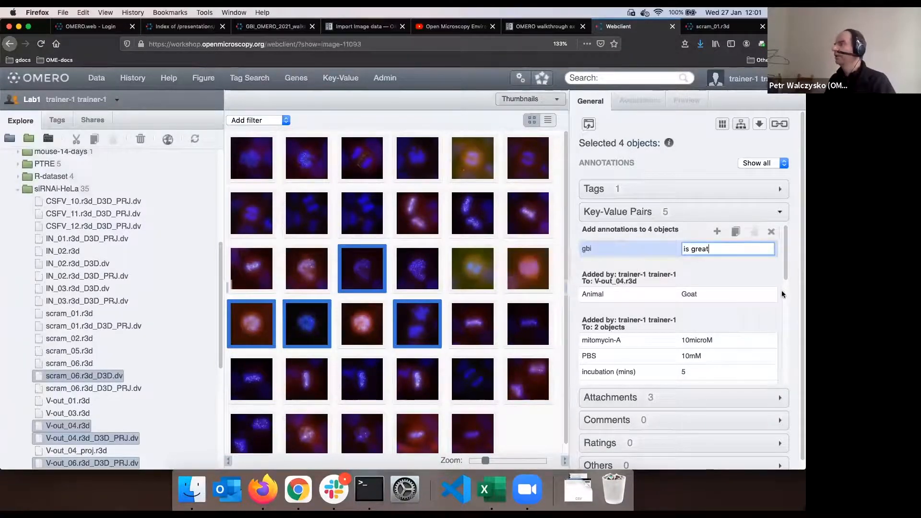
pyautogui.press('Return')
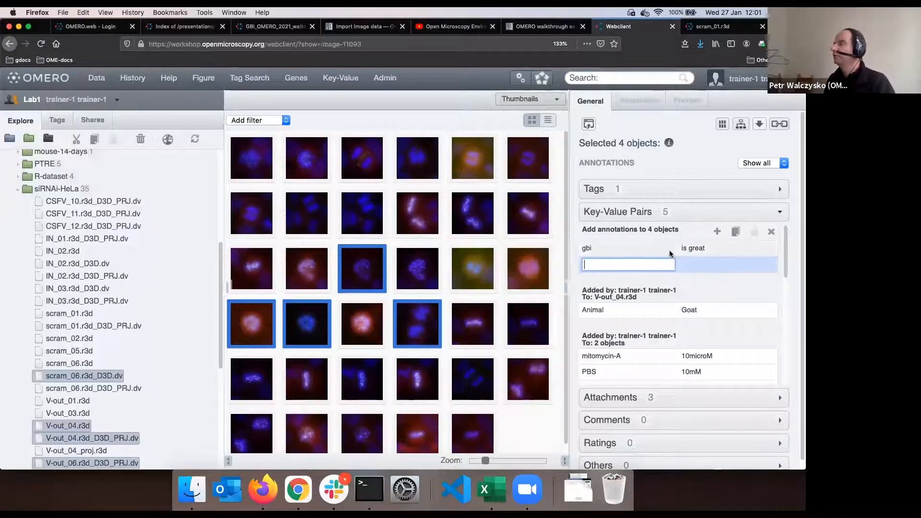
# - Check the "gbi" key-value pair on the selection and on each of the four annotated images one by one
pyautogui.click(718, 249)
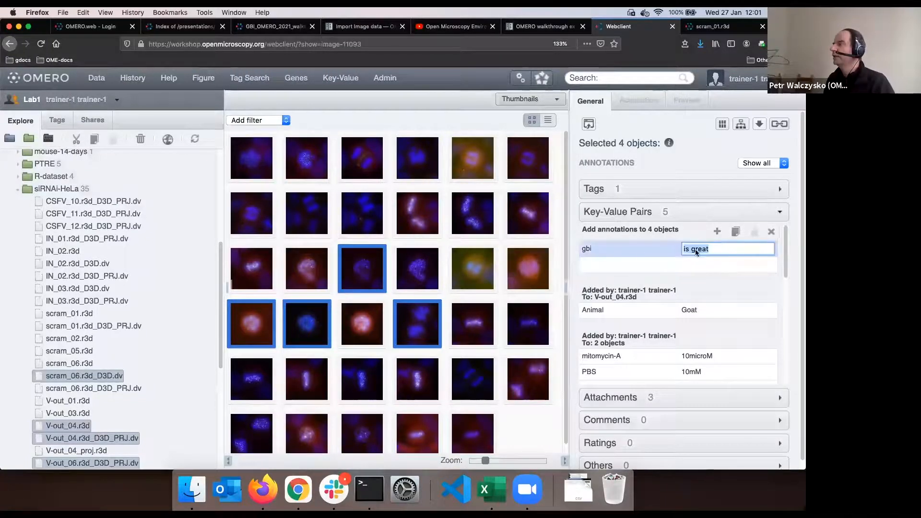
pyautogui.click(719, 251)
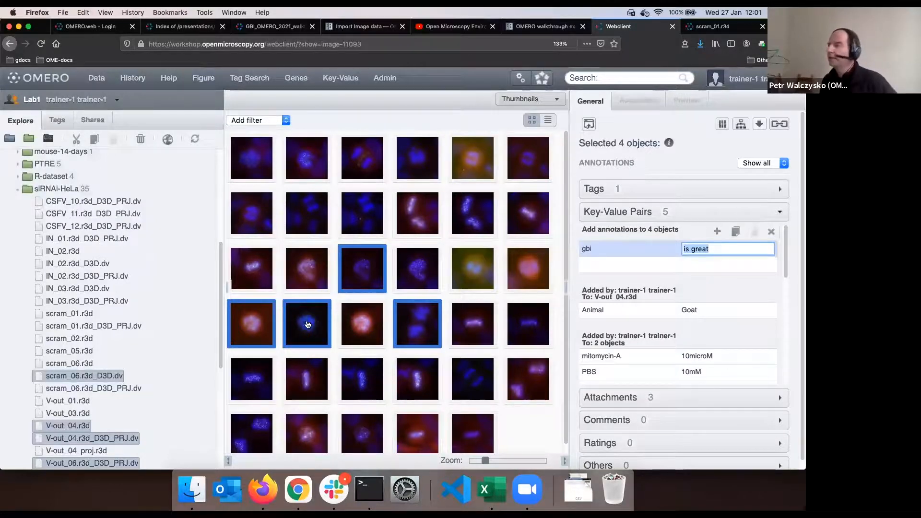
pyautogui.click(255, 328)
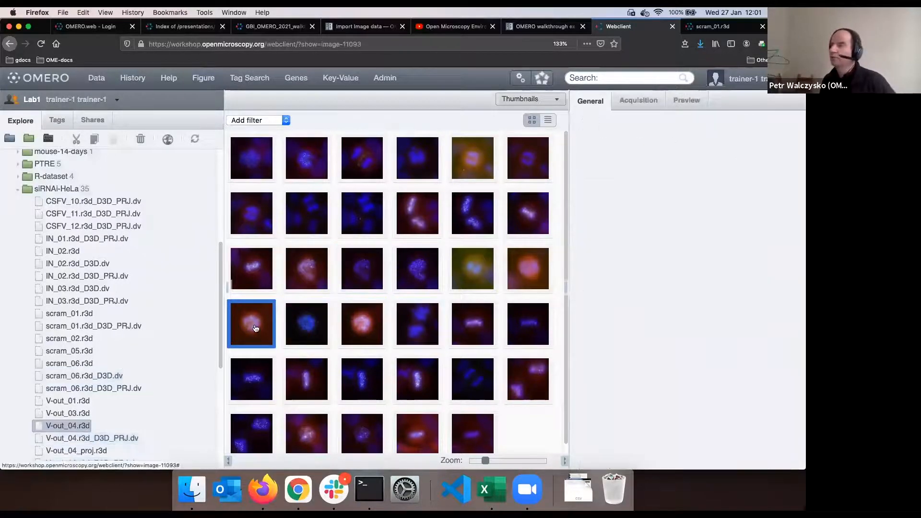
pyautogui.click(293, 330)
pyautogui.click(366, 267)
pyautogui.click(415, 323)
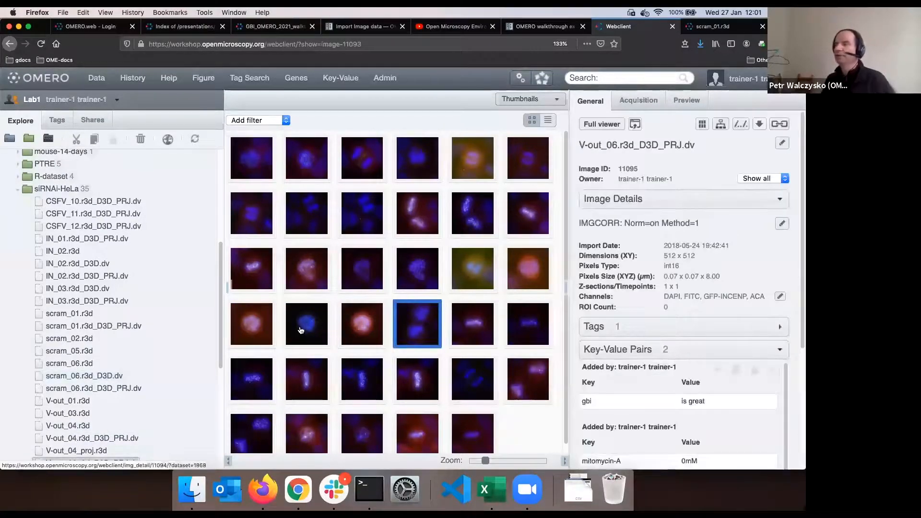
pyautogui.click(261, 326)
pyautogui.keyDown('shift'); pyautogui.click(304, 322); pyautogui.keyUp('shift')
pyautogui.keyDown('shift'); pyautogui.click(362, 286); pyautogui.keyUp('shift')
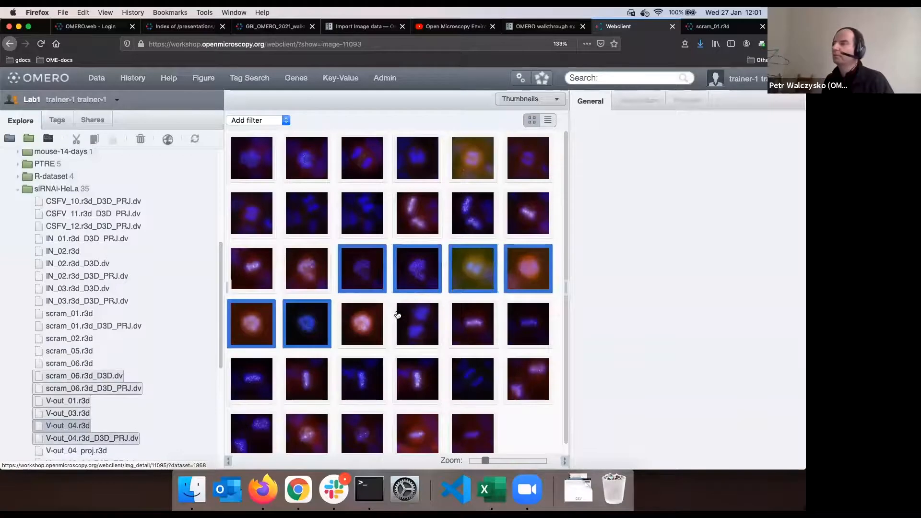
pyautogui.click(356, 285)
# - Reselect V-out_04.r3d, V-out_04.r3d_D3D_PRJ.dv, scram_06.r3d_D3D.dv and V-out_06.r3d_D3D_PRJ.dv together and delete their shared "gbi" key-value pair
pyautogui.click(248, 325)
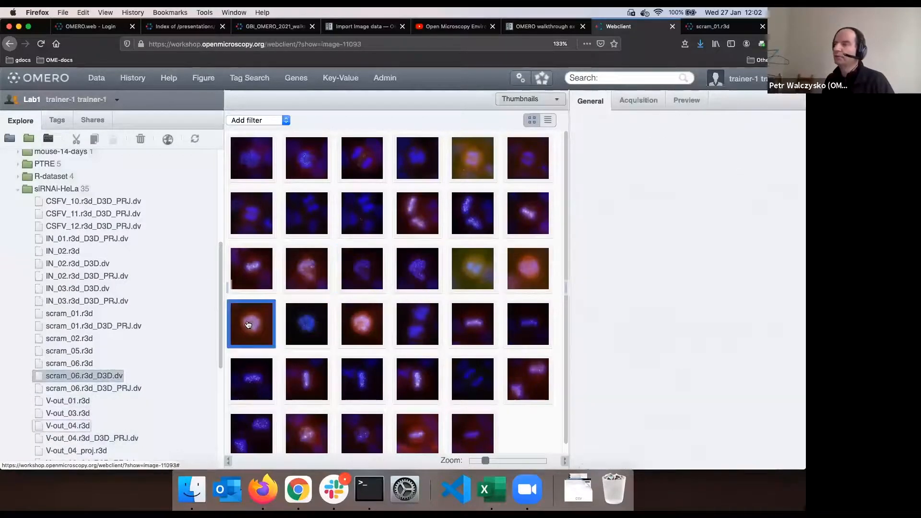
pyautogui.keyDown('shift'); pyautogui.click(308, 323); pyautogui.keyUp('shift')
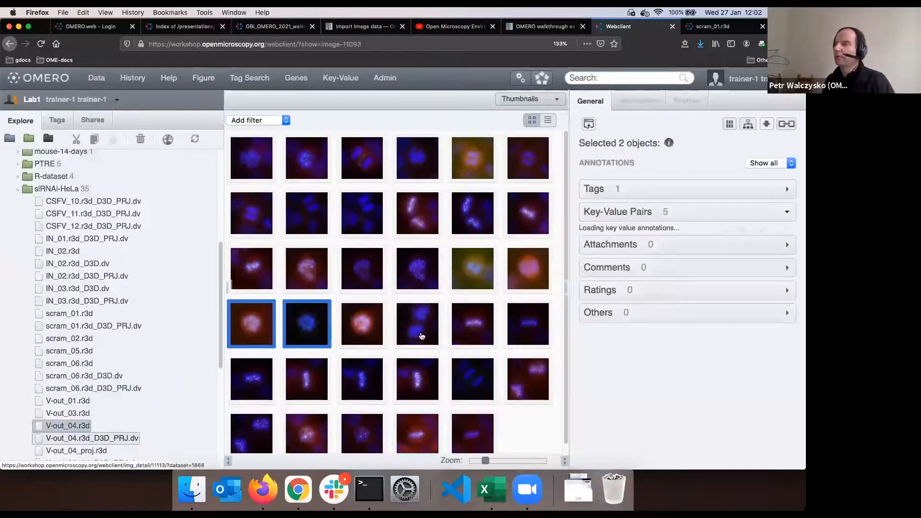
pyautogui.keyDown('super'); pyautogui.click(362, 283); pyautogui.keyUp('super')
pyautogui.keyDown('super'); pyautogui.click(422, 336); pyautogui.keyUp('super')
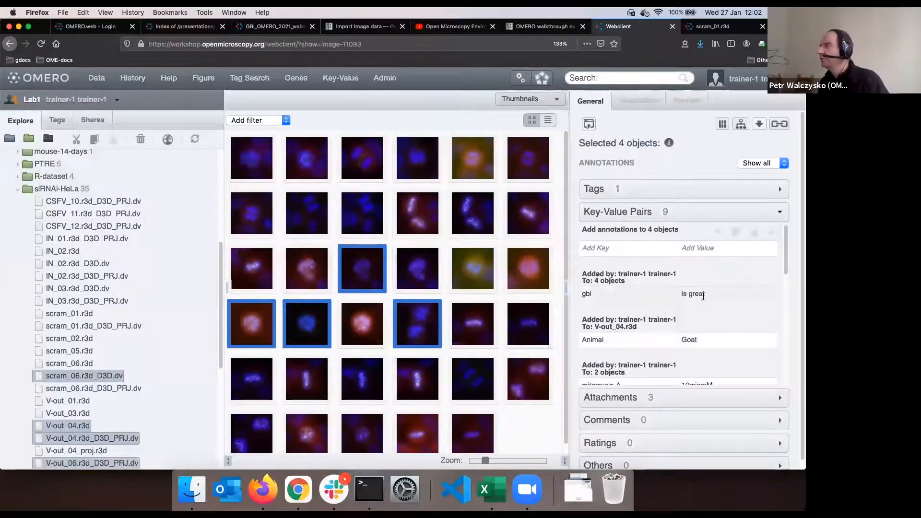
pyautogui.click(703, 296)
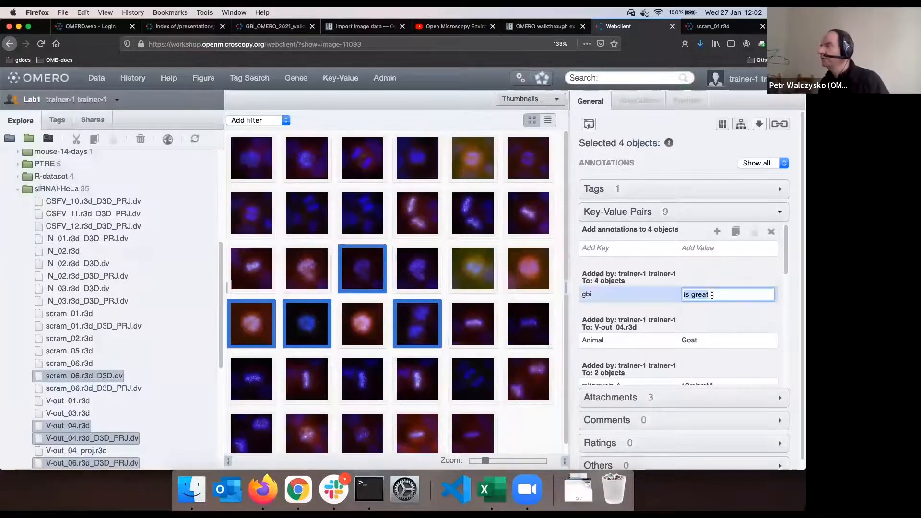
pyautogui.click(771, 233)
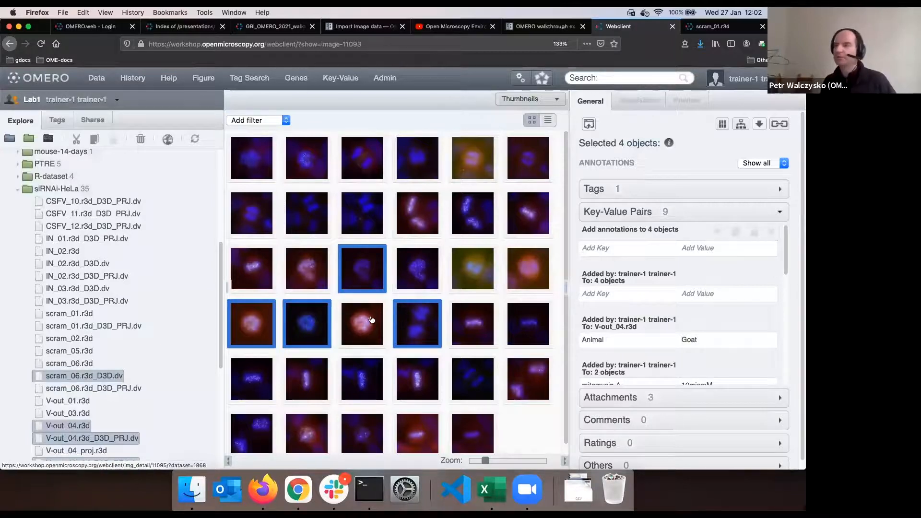
pyautogui.moveTo(692, 283)
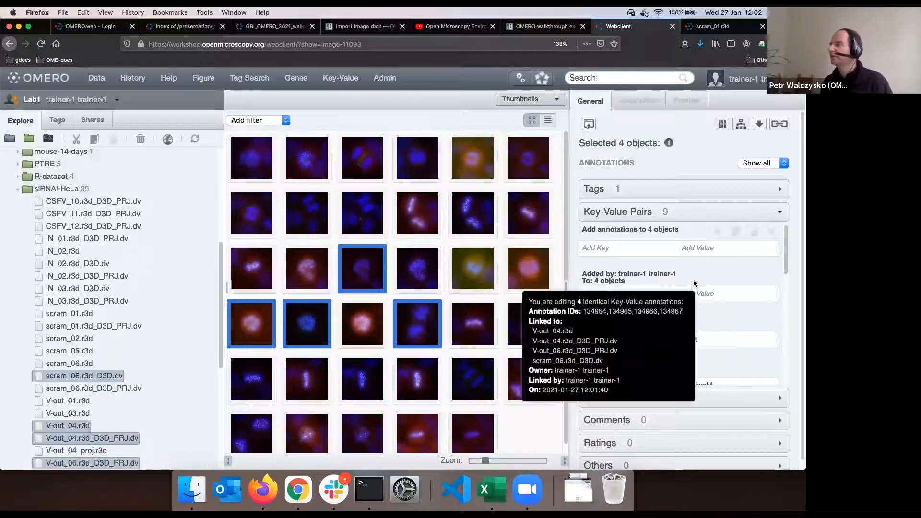
# - Collapse the key-value pairs and review the attachments of the four selected images and of CSFV_10.r3d_D3D_PRJ.dv
pyautogui.click(646, 218)
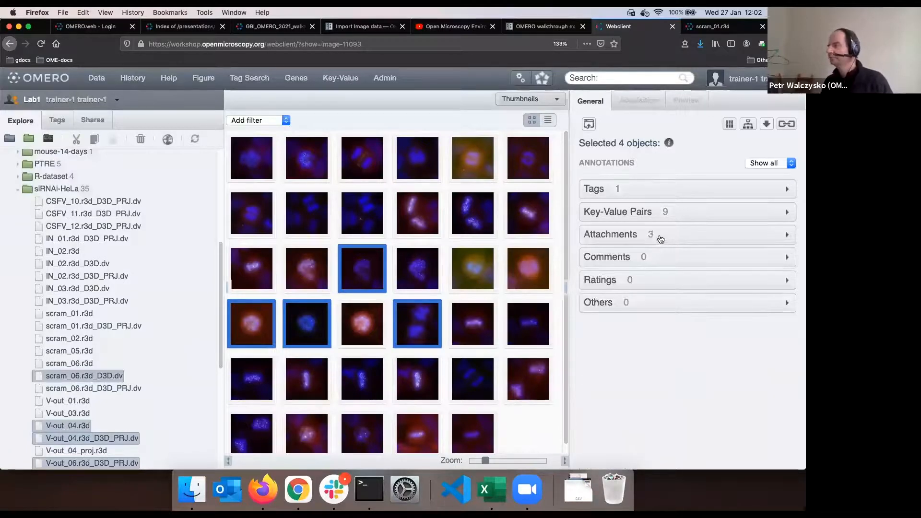
pyautogui.click(661, 239)
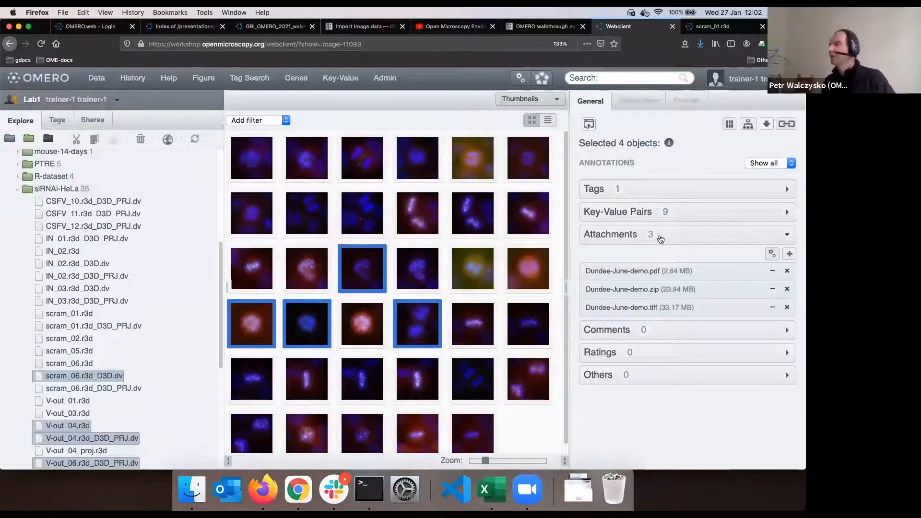
pyautogui.click(256, 170)
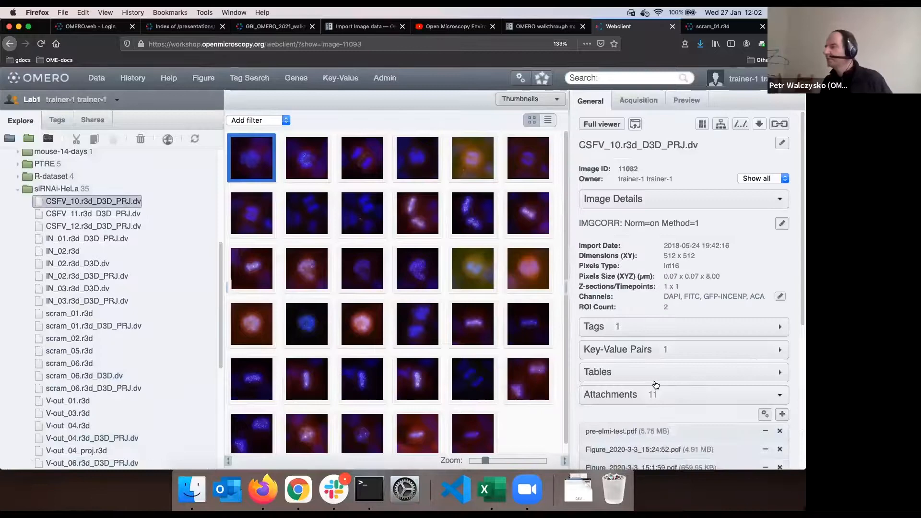
pyautogui.scroll(-5, 727, 398)
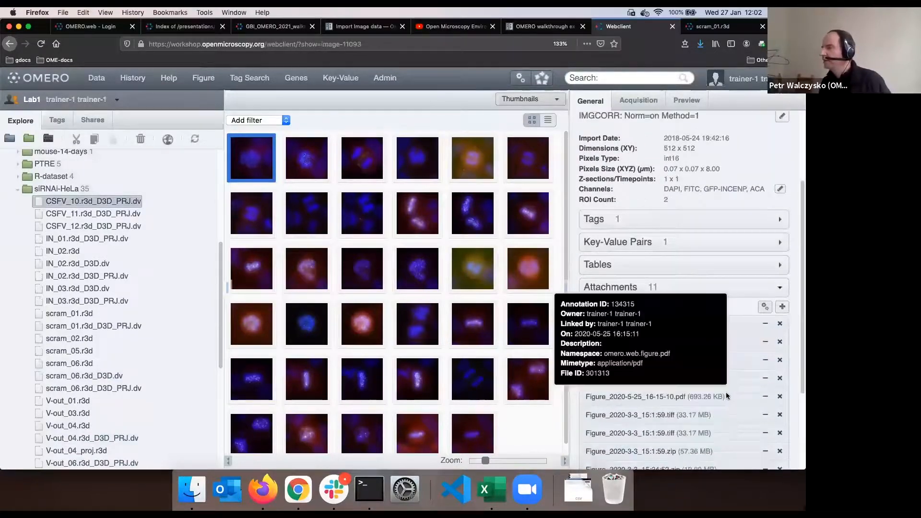
# - Attach scram_01.r3d_roi_measurements.csv from the Downloads folder to the image IN_01.r3d_D3D_PRJ.dv
pyautogui.click(421, 173)
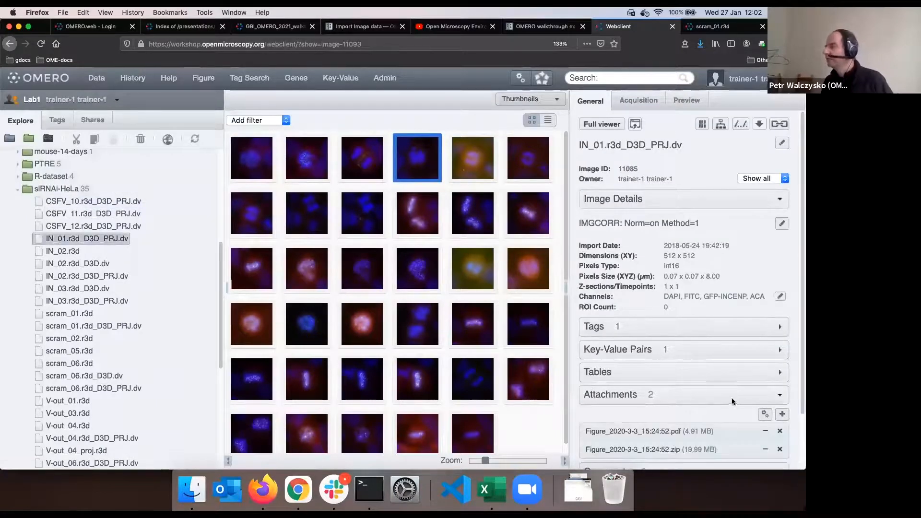
pyautogui.scroll(-3, 727, 393)
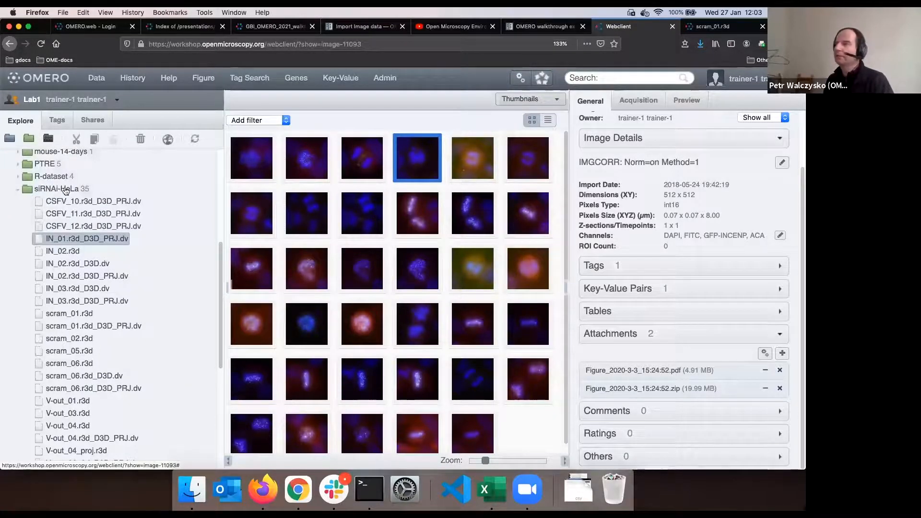
pyautogui.click(782, 354)
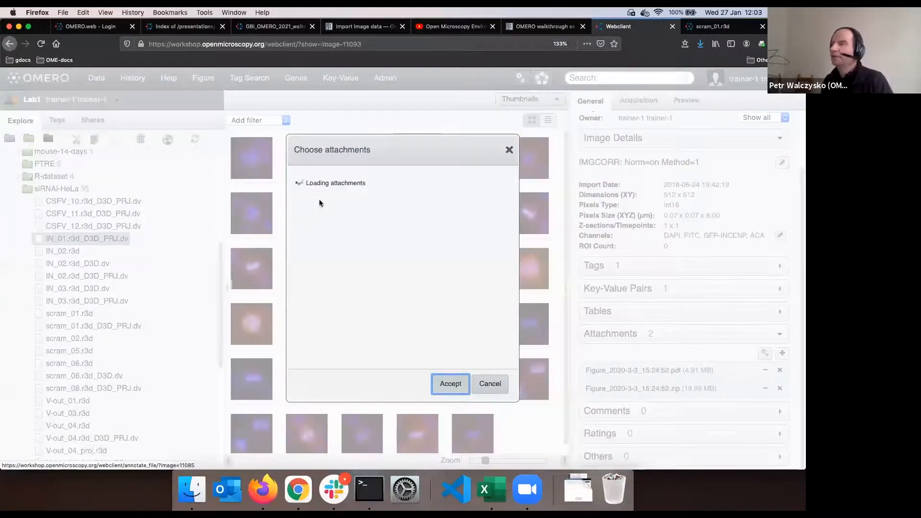
pyautogui.click(315, 200)
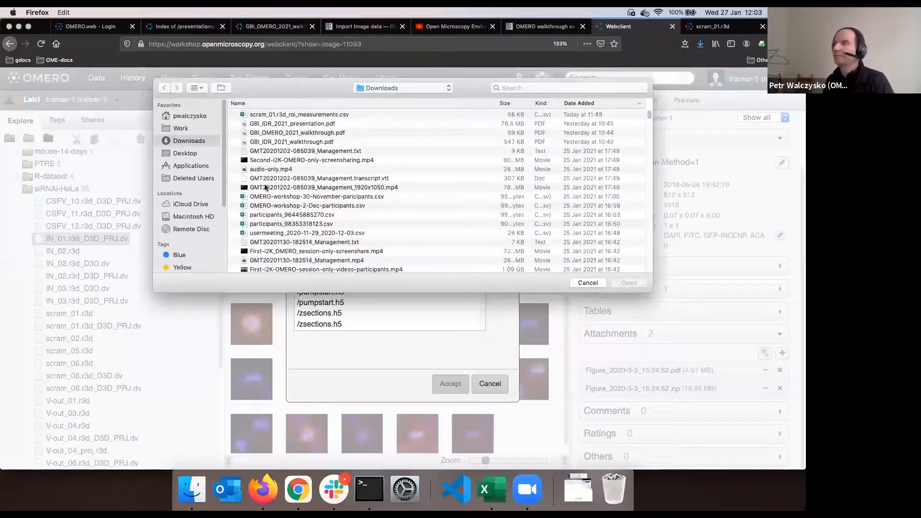
pyautogui.click(305, 116)
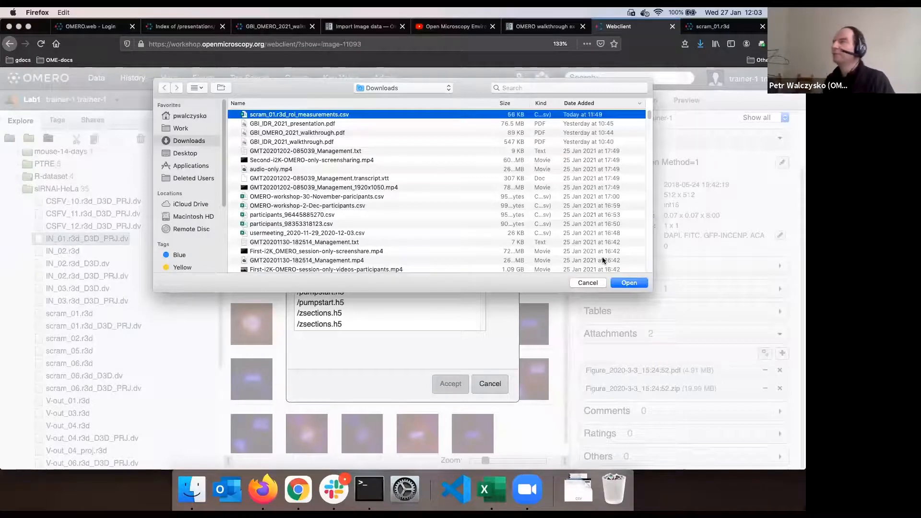
pyautogui.click(629, 284)
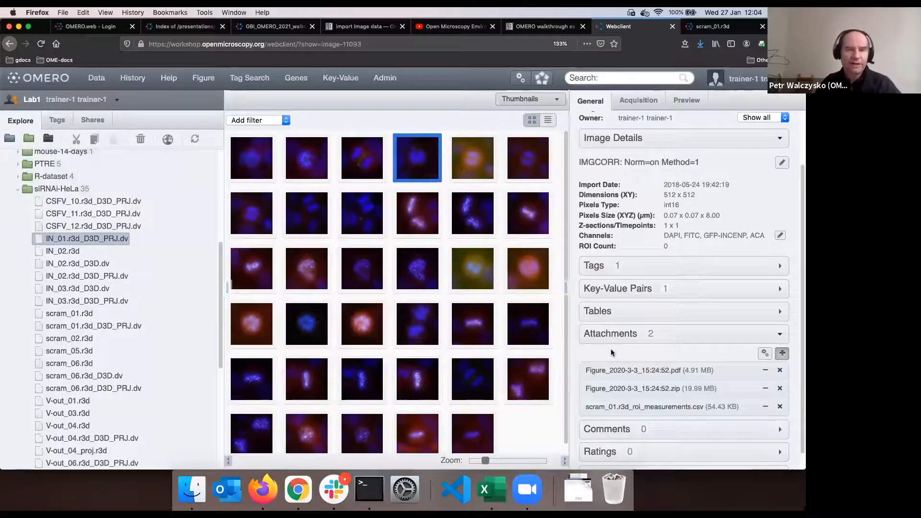
# - Open the attached scram_01.r3d_roi_measurements.csv in Microsoft Excel, examine its columns, and quit Excel
pyautogui.click(597, 79)
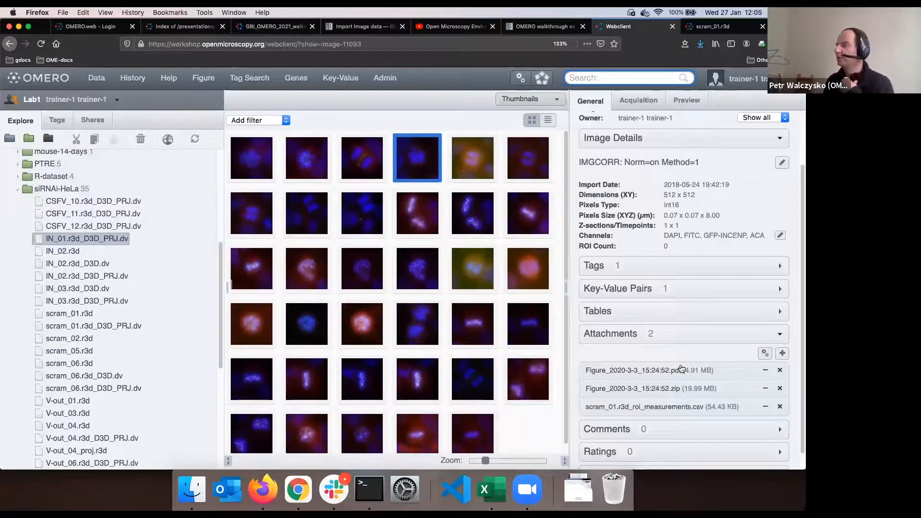
pyautogui.moveTo(681, 369)
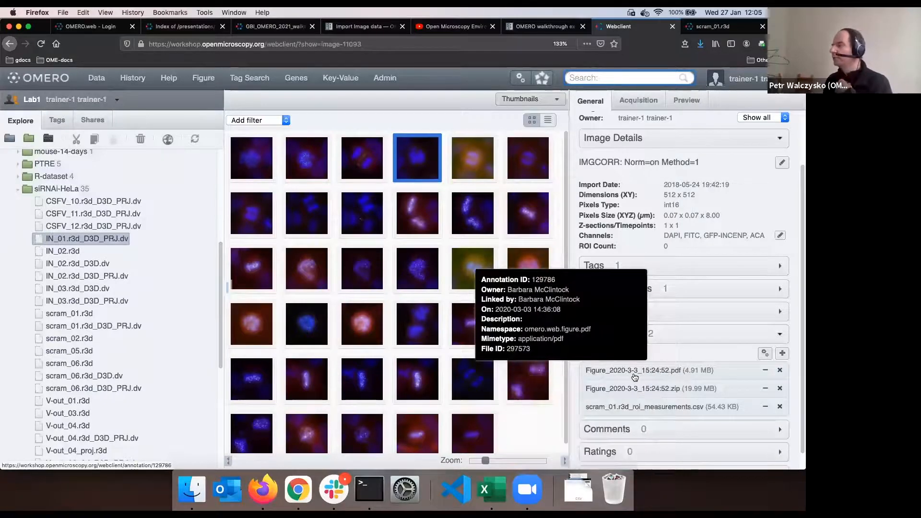
pyautogui.click(637, 407)
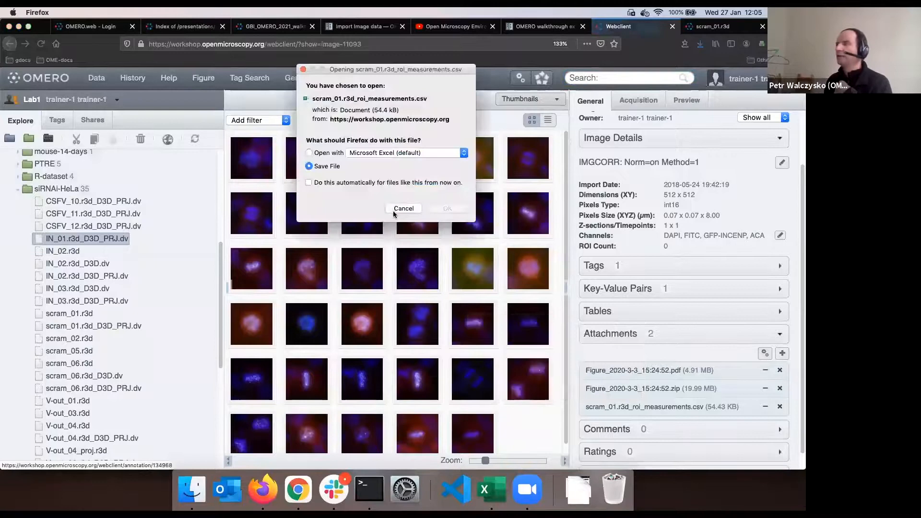
pyautogui.click(311, 153)
pyautogui.click(446, 209)
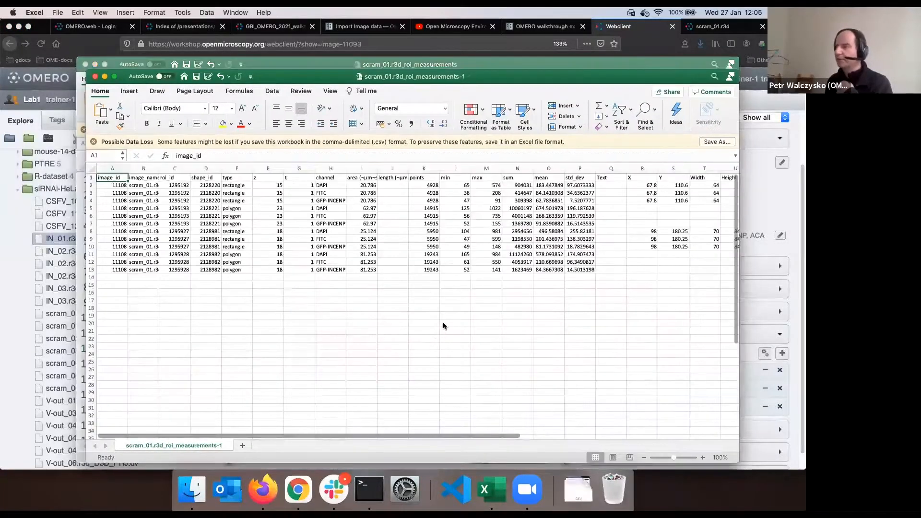
pyautogui.hscroll(10, 443, 325)
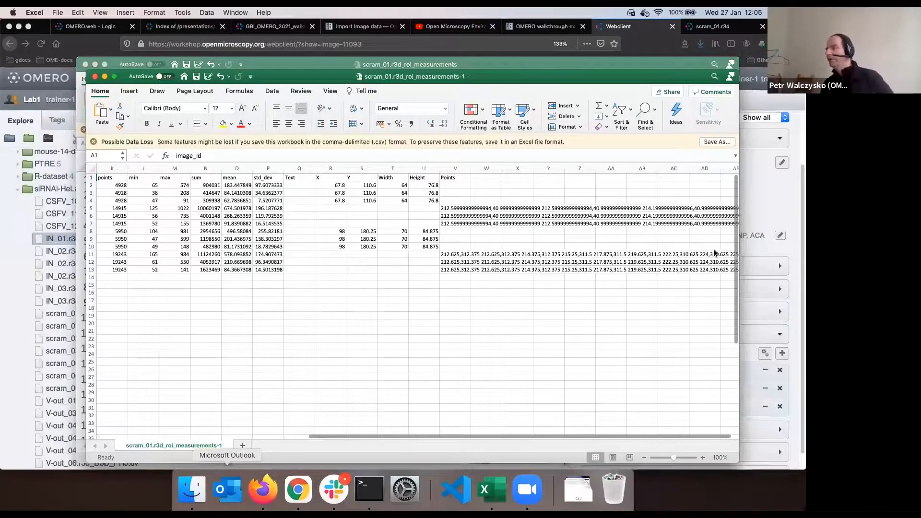
pyautogui.press('super+q')
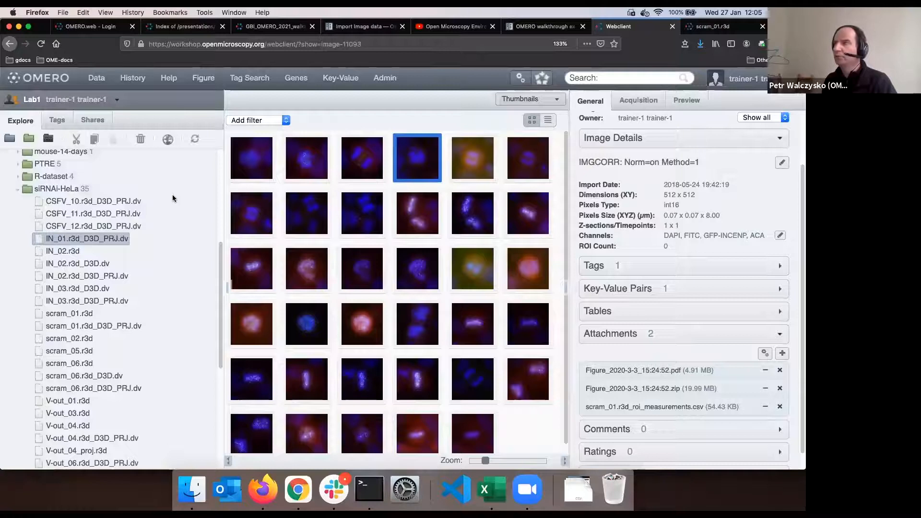
# - Look through the project and dataset tree and view the details of CSFV_10.r3d_D3D_PRJ.dv in siRNAi-HeLa
pyautogui.scroll(10, 186, 285)
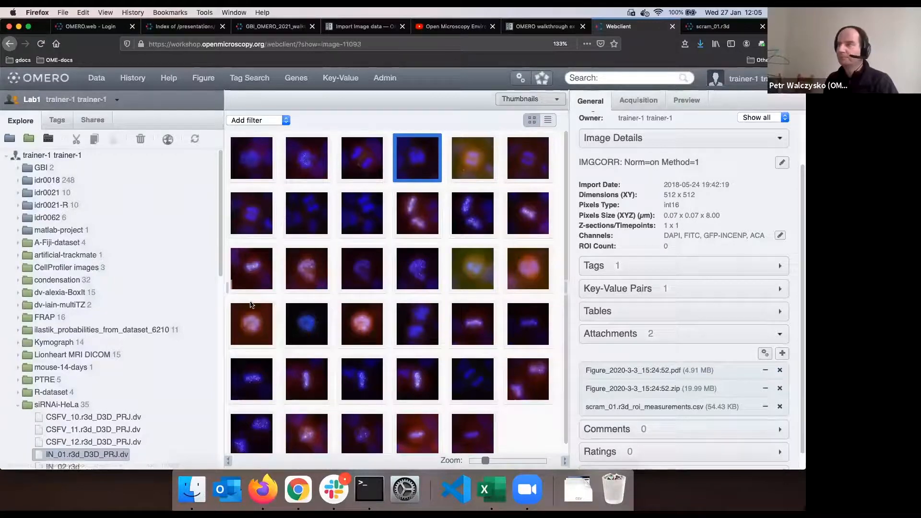
pyautogui.scroll(-5, 157, 360)
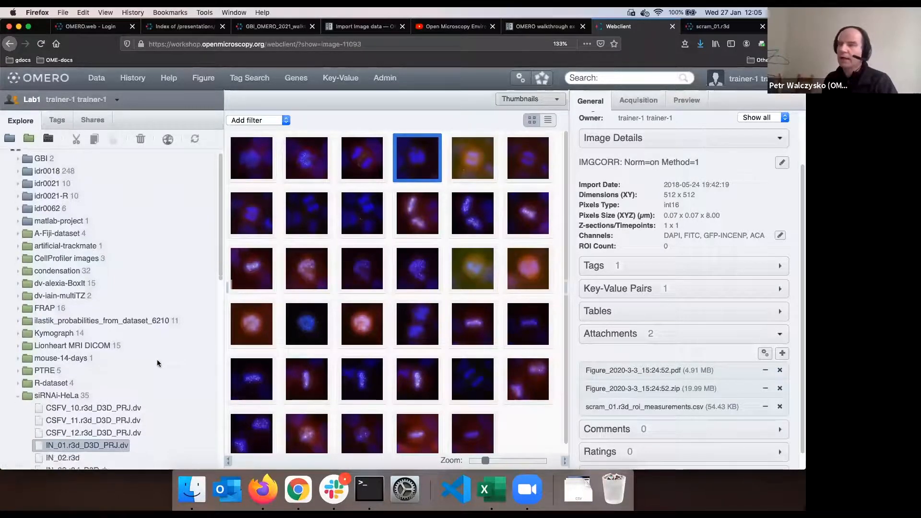
pyautogui.scroll(-5, 157, 358)
pyautogui.scroll(-6, 157, 359)
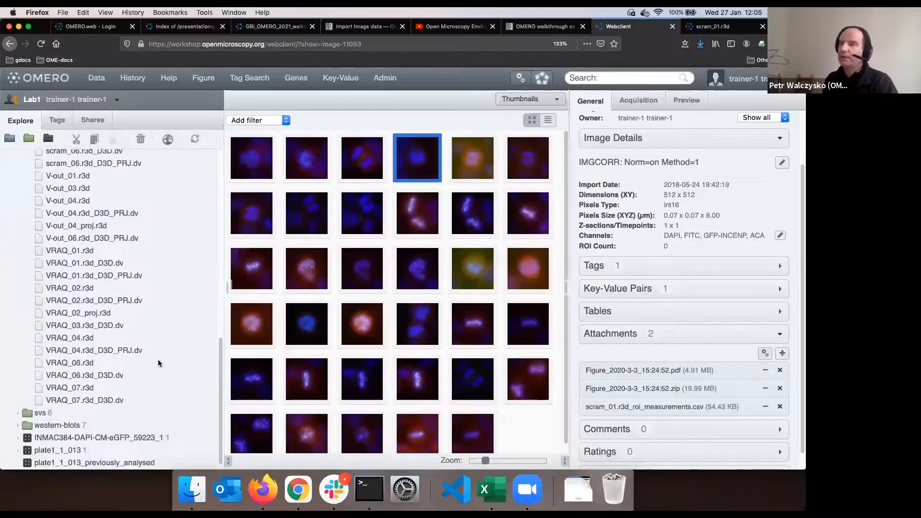
pyautogui.scroll(18, 158, 363)
pyautogui.scroll(-8, 98, 306)
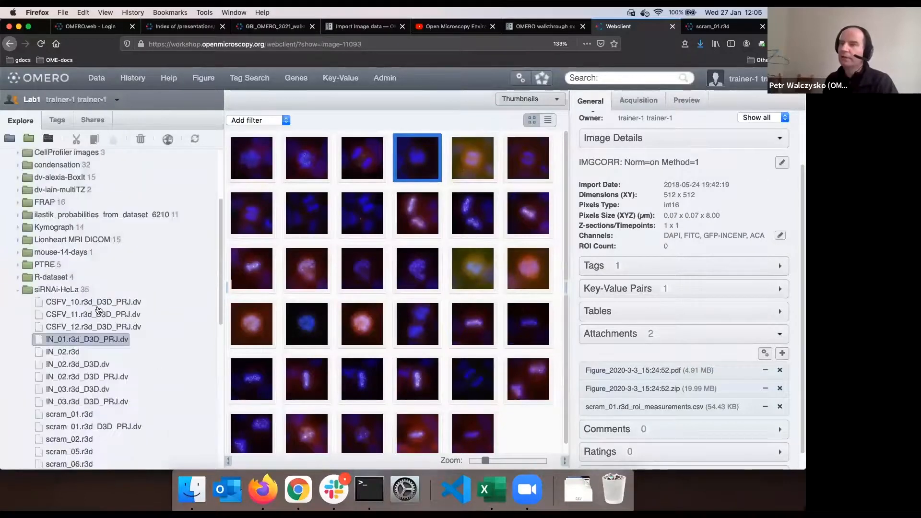
pyautogui.click(96, 307)
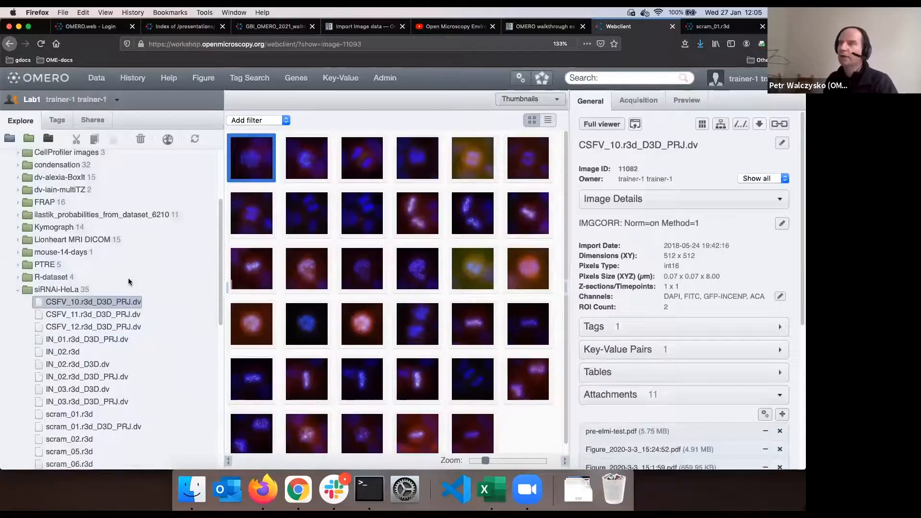
# - Collapse the siRNAi-HeLa dataset and open the CDK5RAP2-C dataset inside the idr0021 project
pyautogui.click(19, 292)
pyautogui.scroll(2, 55, 215)
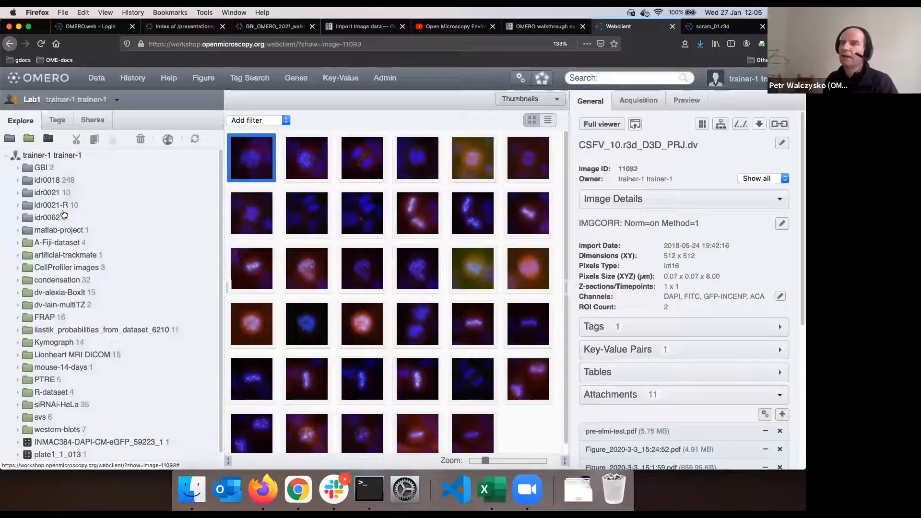
pyautogui.doubleClick(55, 194)
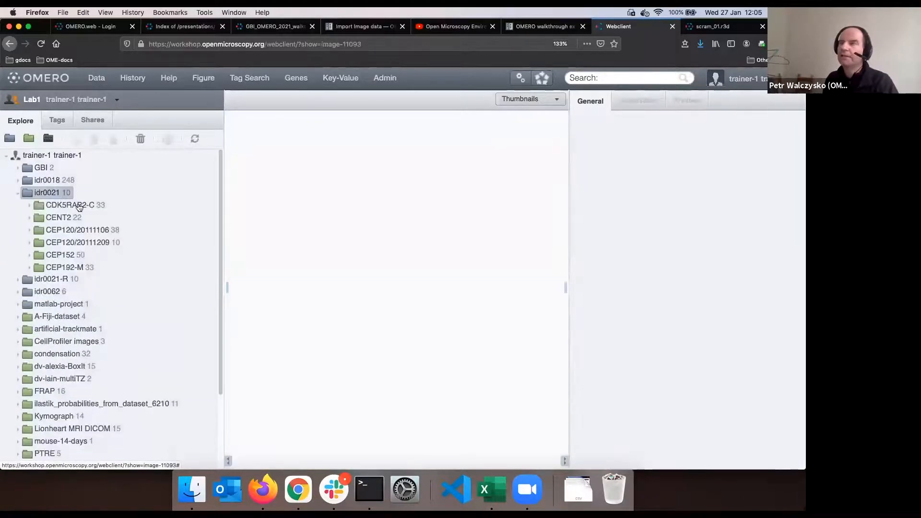
pyautogui.doubleClick(79, 207)
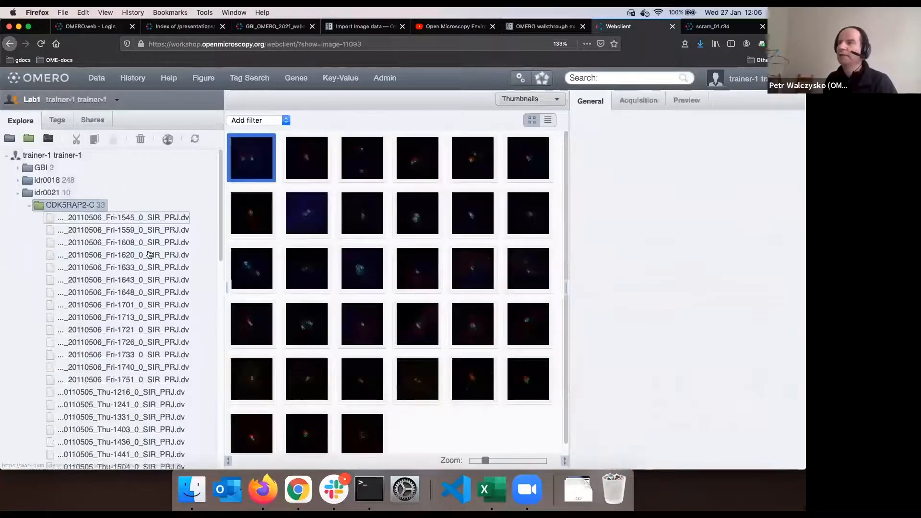
# - Add the Fri-1713 image to the selected Fri-1545 image in CDK5RAP2-C and open both in OMERO.figure
pyautogui.keyDown('super'); pyautogui.click(136, 318); pyautogui.keyUp('super')
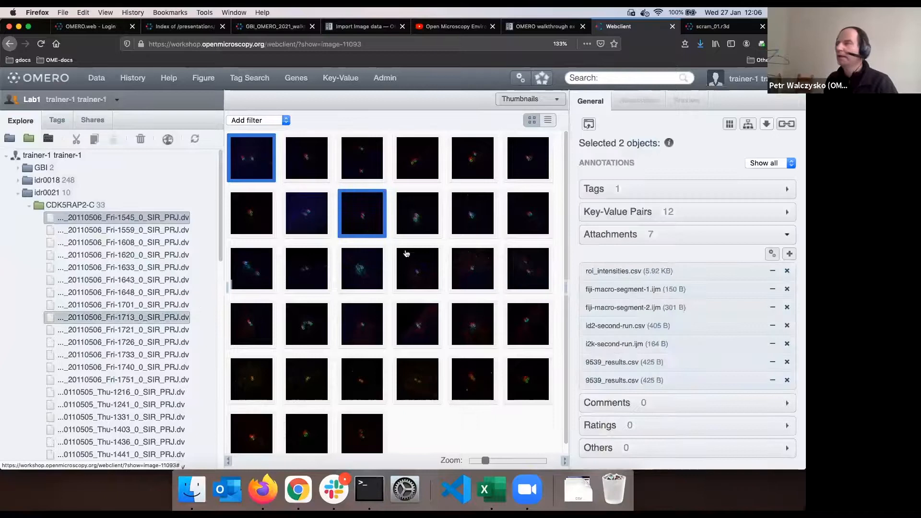
pyautogui.rightClick(131, 320)
pyautogui.moveTo(174, 419)
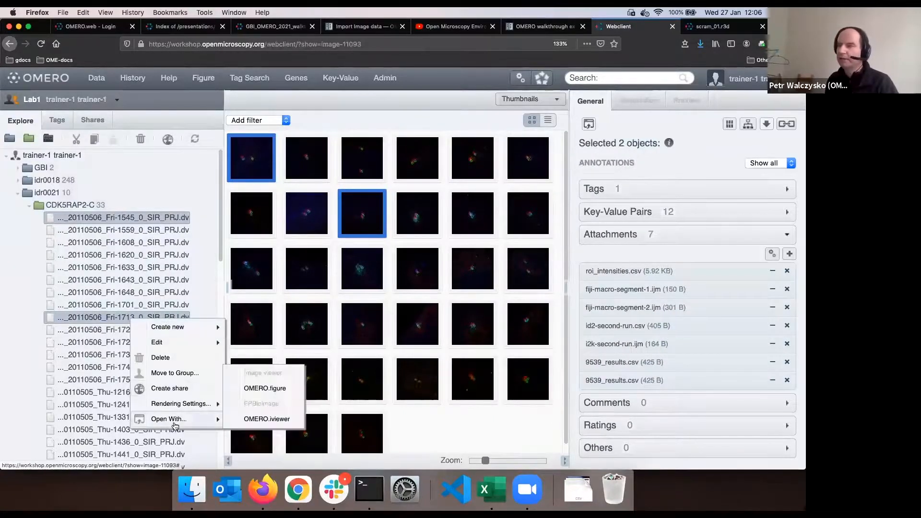
pyautogui.click(280, 390)
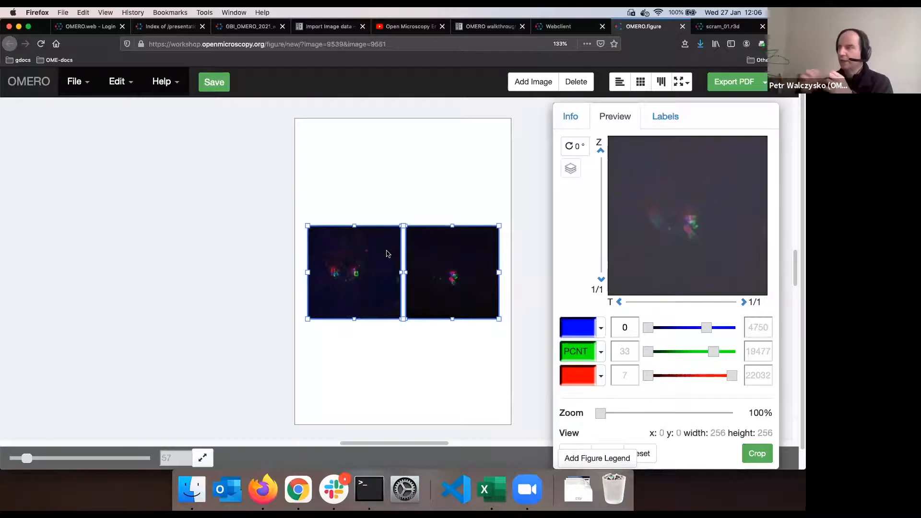
# - Stack the two image panels vertically in the page's upper left corner, with the Fri-1545 image above the other
pyautogui.click(444, 201)
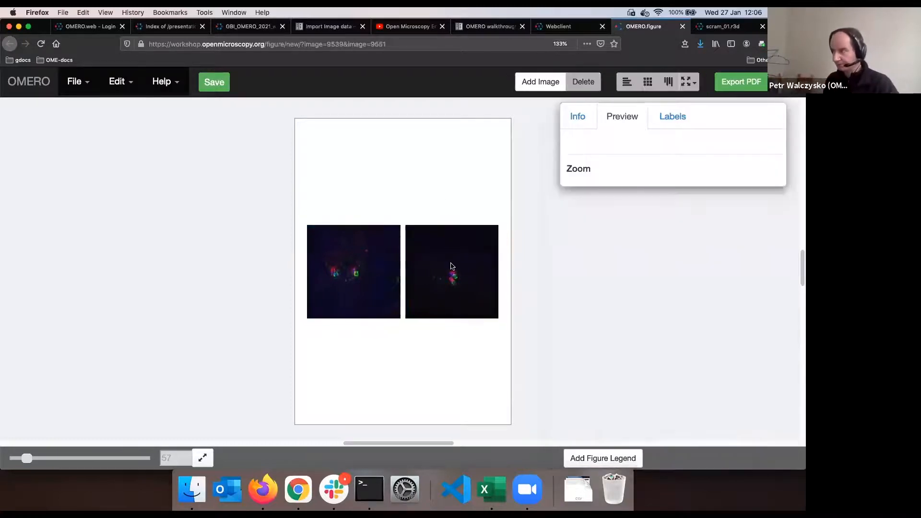
pyautogui.click(426, 254)
pyautogui.keyDown('shift'); pyautogui.click(366, 258); pyautogui.keyUp('shift')
pyautogui.moveTo(365, 258); pyautogui.dragTo(366, 174)
pyautogui.moveTo(445, 250); pyautogui.dragTo(342, 251)
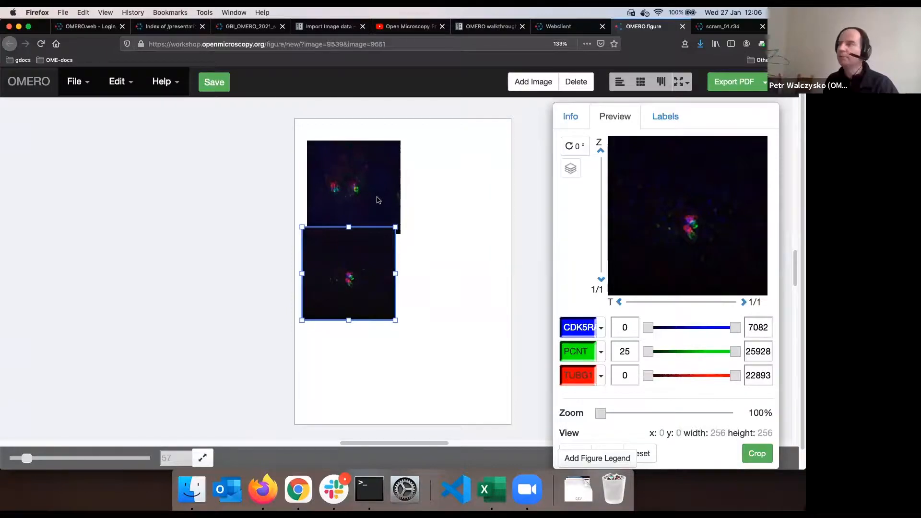
pyautogui.click(377, 200)
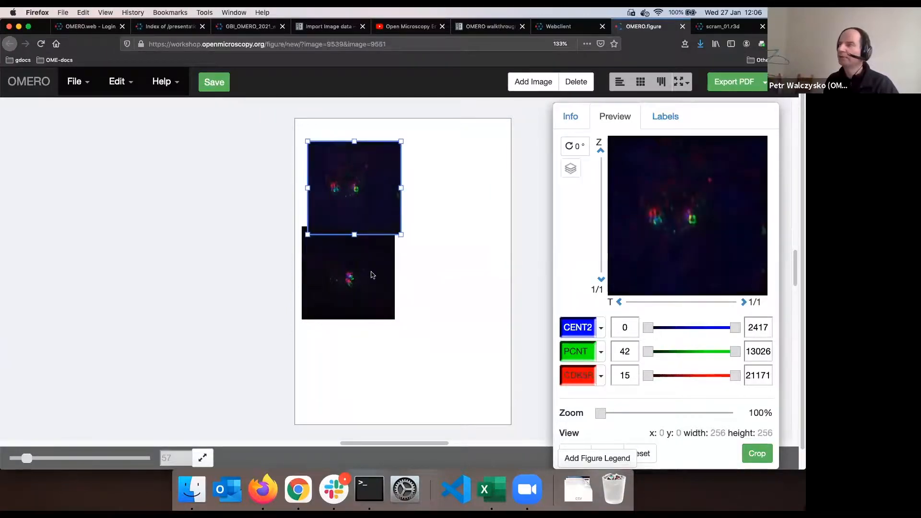
pyautogui.click(373, 278)
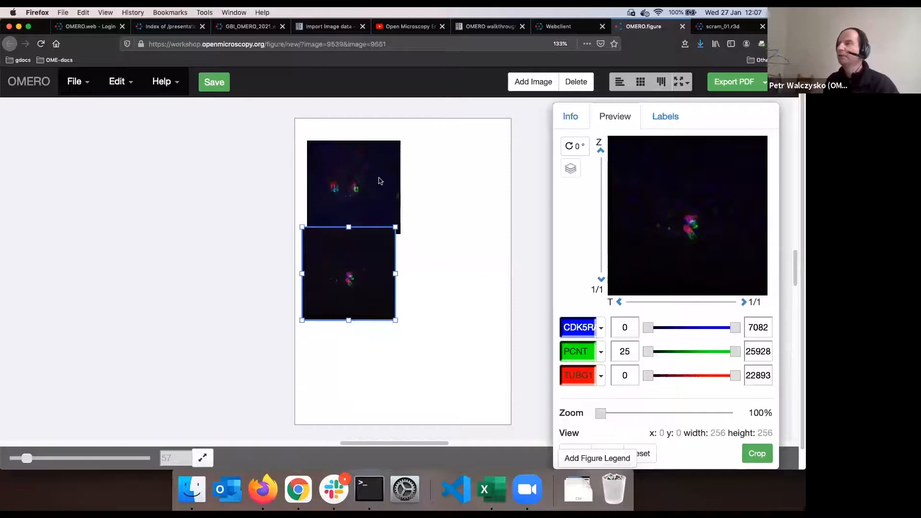
pyautogui.moveTo(381, 182); pyautogui.dragTo(381, 170)
pyautogui.moveTo(379, 281); pyautogui.dragTo(383, 270)
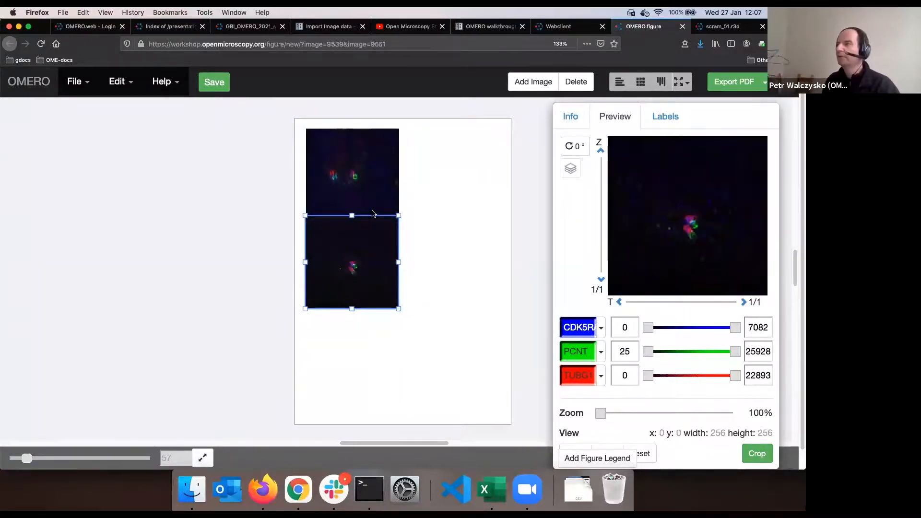
# - Shrink both stacked panels together to about 70% of their size and arrange them into an evenly spaced grid
pyautogui.keyDown('shift'); pyautogui.click(377, 196); pyautogui.keyUp('shift')
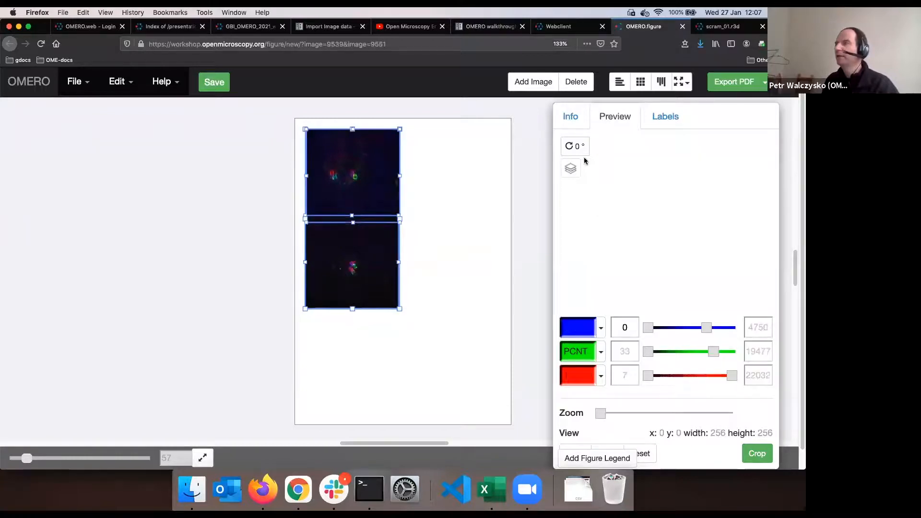
pyautogui.moveTo(397, 303); pyautogui.dragTo(371, 253)
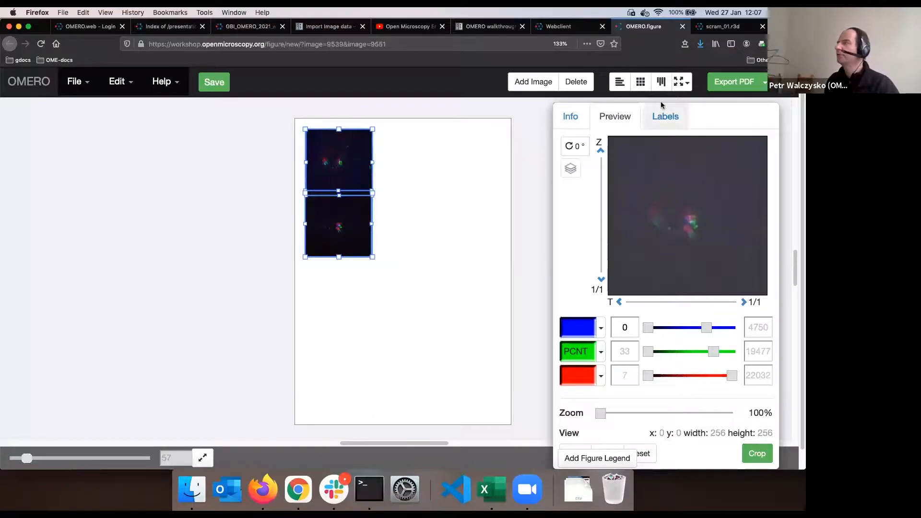
pyautogui.click(642, 85)
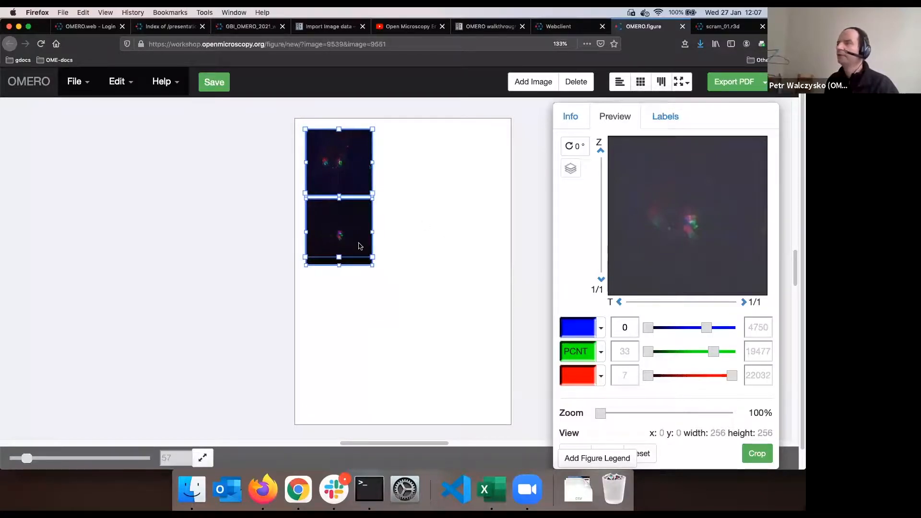
# - Shrink the two-panel column further and duplicate it twice to form three columns of two panels
pyautogui.moveTo(303, 258); pyautogui.dragTo(309, 224)
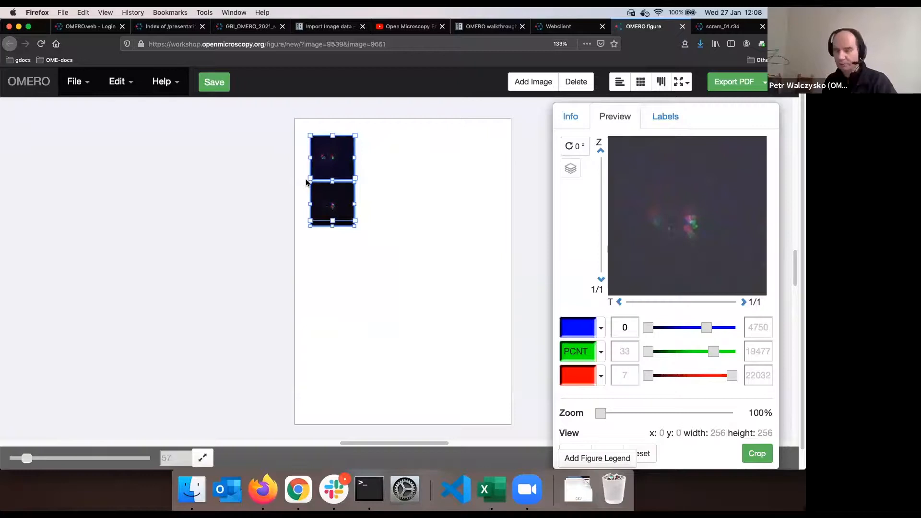
pyautogui.press('super+v')
pyautogui.press('super+v')
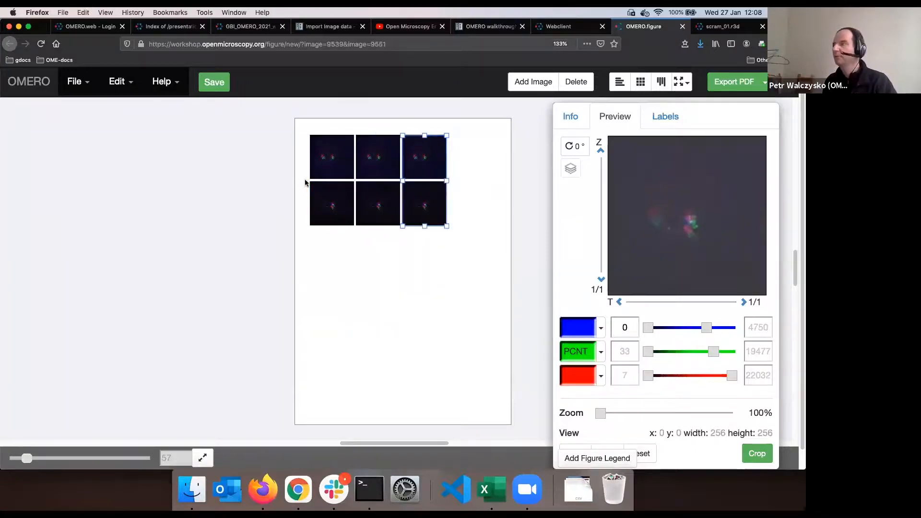
# - Shift the whole six-panel grid to the middle of the page's upper part and enlarge it to most of the page width
pyautogui.press('super+a')
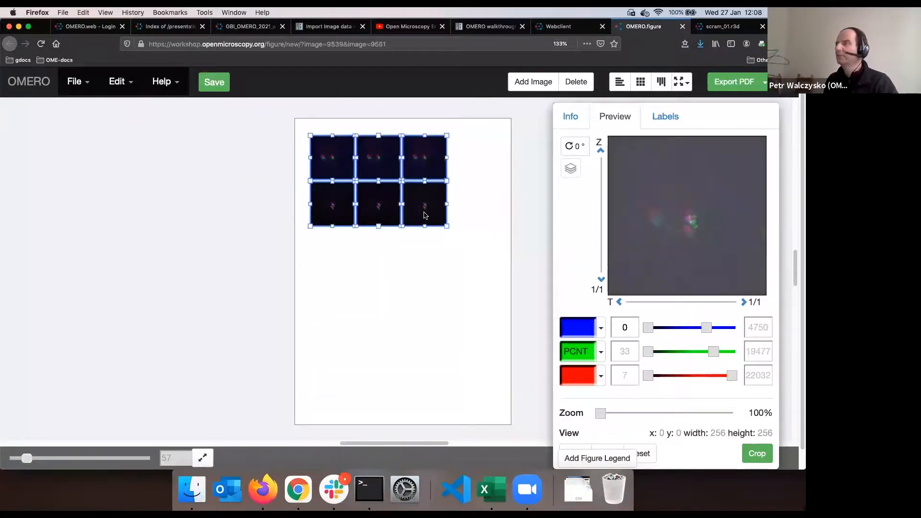
pyautogui.press('Right')
pyautogui.press('Right')
pyautogui.press('Right')
pyautogui.press('Down')
pyautogui.press('Down')
pyautogui.press('Right')
pyautogui.press('Up')
pyautogui.press('Right')
pyautogui.press('Right')
pyautogui.press('Right')
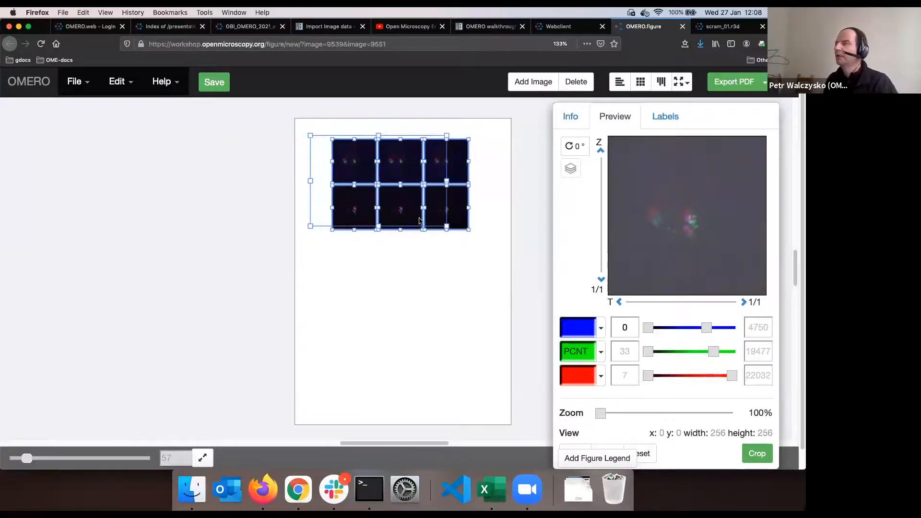
pyautogui.moveTo(446, 226); pyautogui.dragTo(472, 244)
pyautogui.click(394, 279)
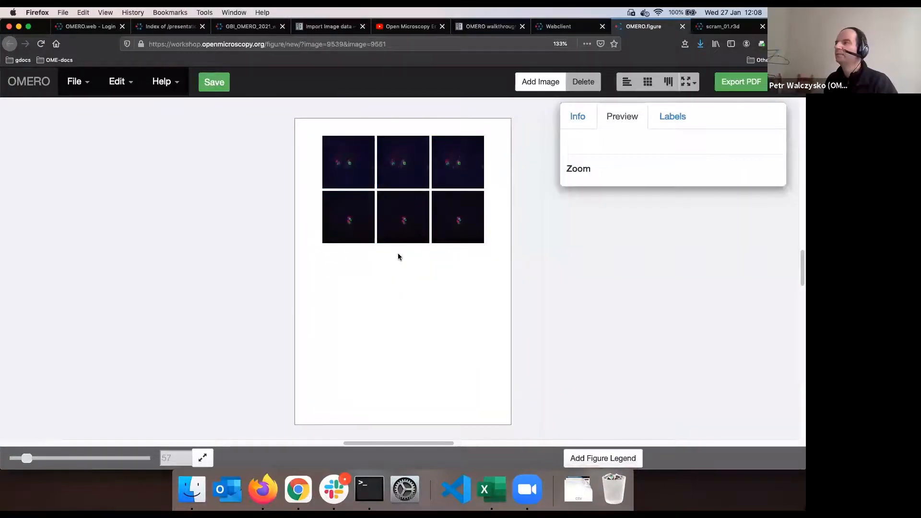
# - Zoom the image content of all six panels to 215% and shift their view slightly upward
pyautogui.moveTo(310, 157); pyautogui.dragTo(484, 242)
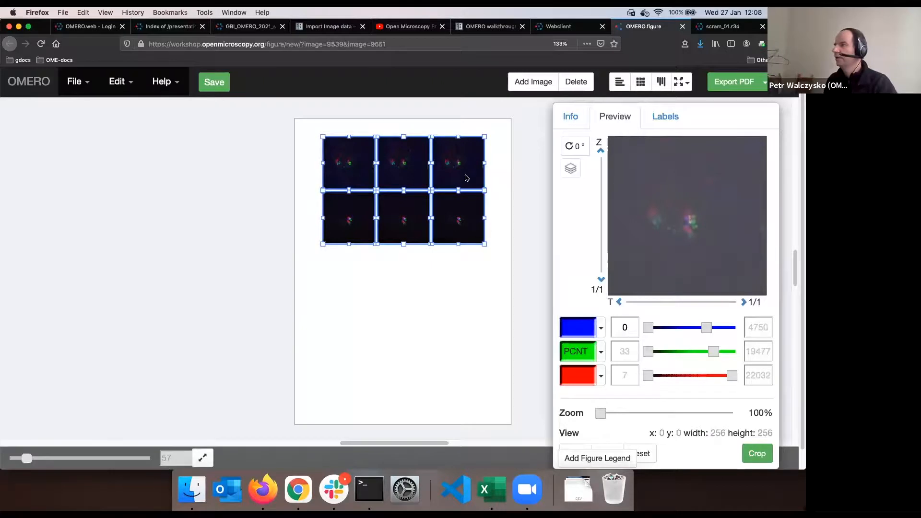
pyautogui.moveTo(600, 413)
pyautogui.mouseDown()
pyautogui.moveTo(636, 413)
pyautogui.moveTo(610, 410)
pyautogui.mouseUp()
pyautogui.moveTo(727, 239); pyautogui.dragTo(723, 227)
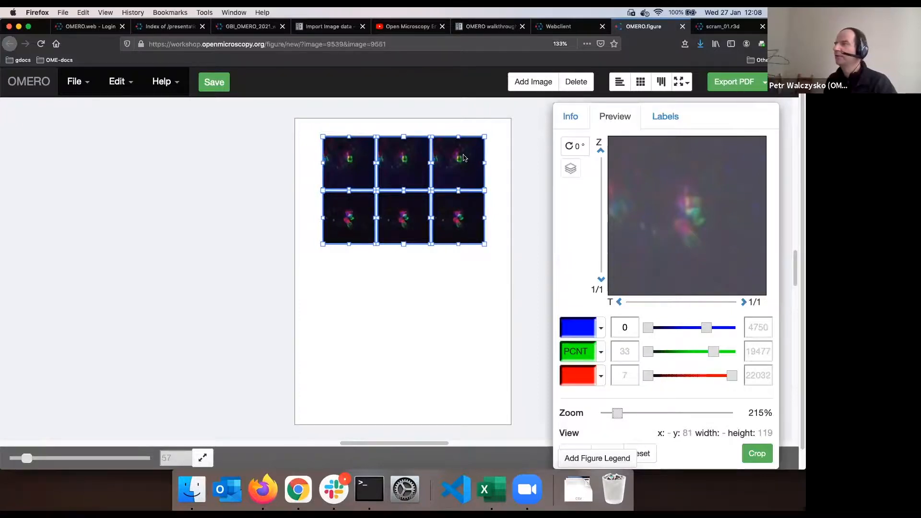
# - Pan the image content of the three upper-row panels so both bright spots sit centred in view
pyautogui.click(303, 127)
pyautogui.moveTo(303, 127); pyautogui.dragTo(468, 176)
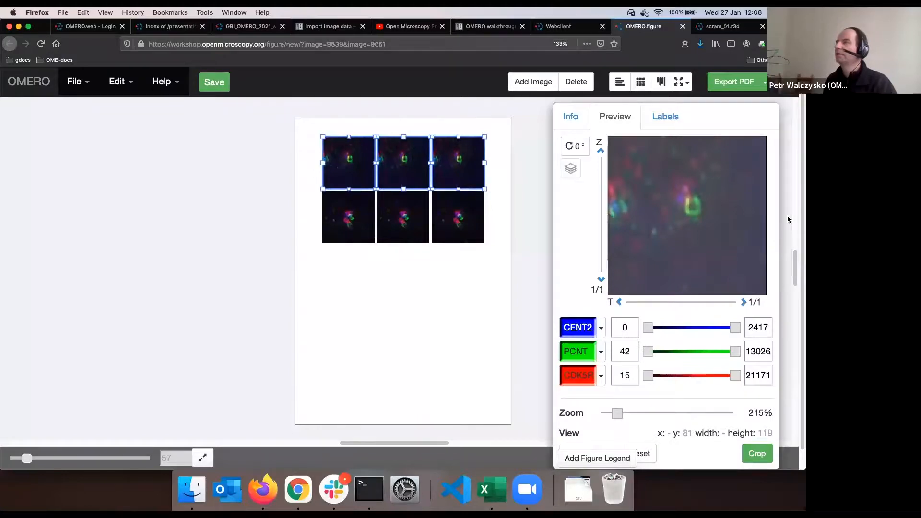
pyautogui.moveTo(669, 211); pyautogui.dragTo(698, 220)
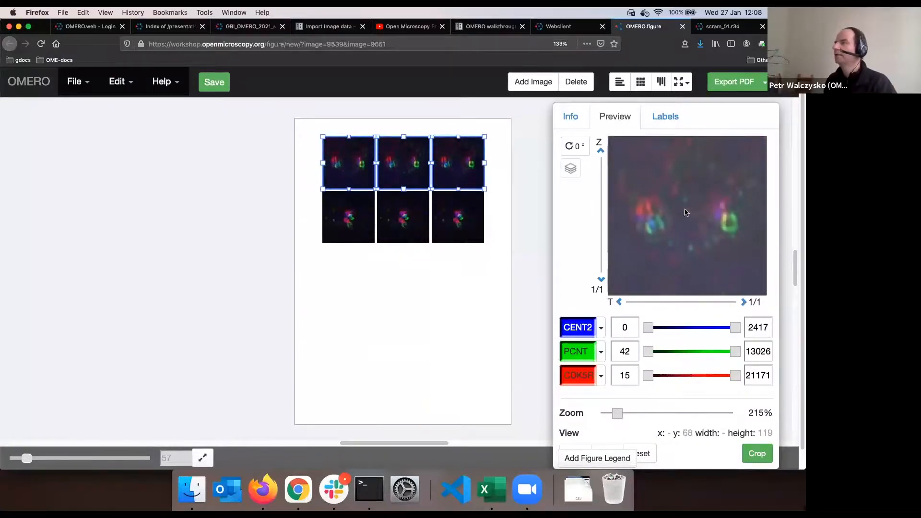
# - Show only the blue channel in the left column's two panels and only the green channel in the middle column's panels
pyautogui.click(428, 269)
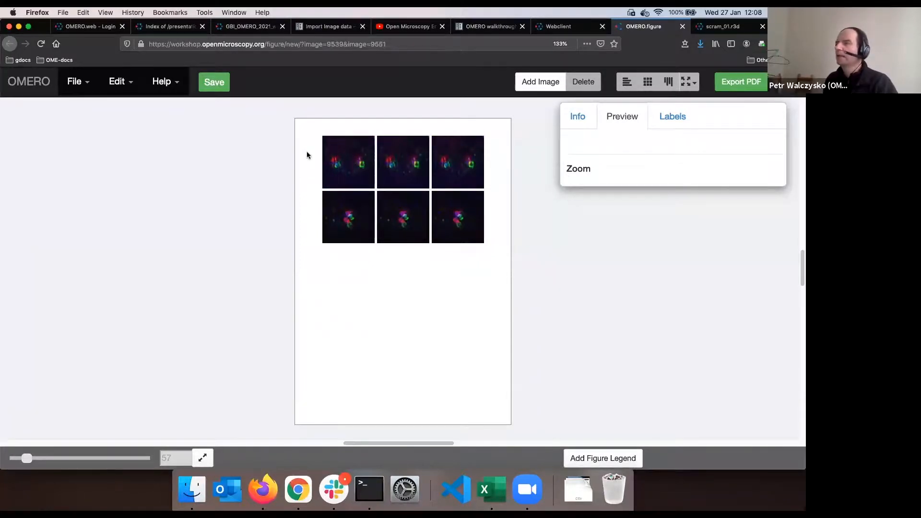
pyautogui.moveTo(347, 247); pyautogui.dragTo(346, 247)
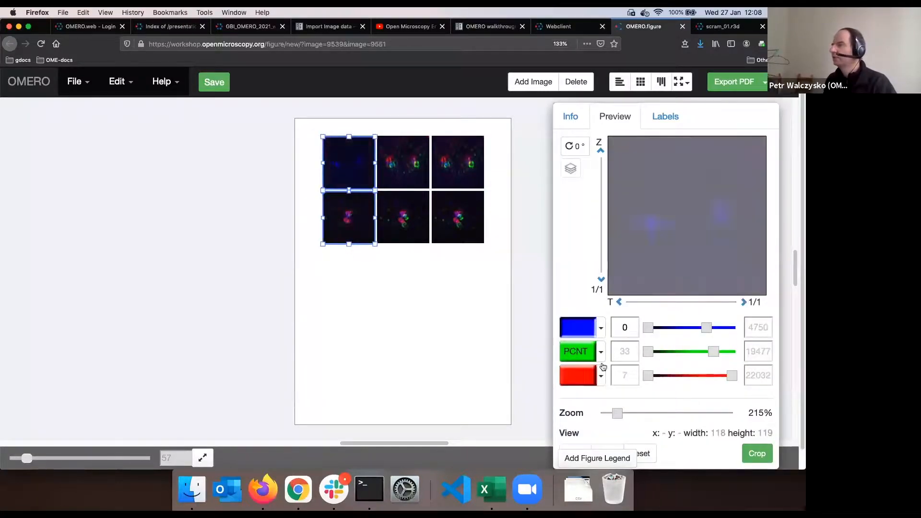
pyautogui.moveTo(410, 244); pyautogui.dragTo(410, 246)
pyautogui.click(579, 377)
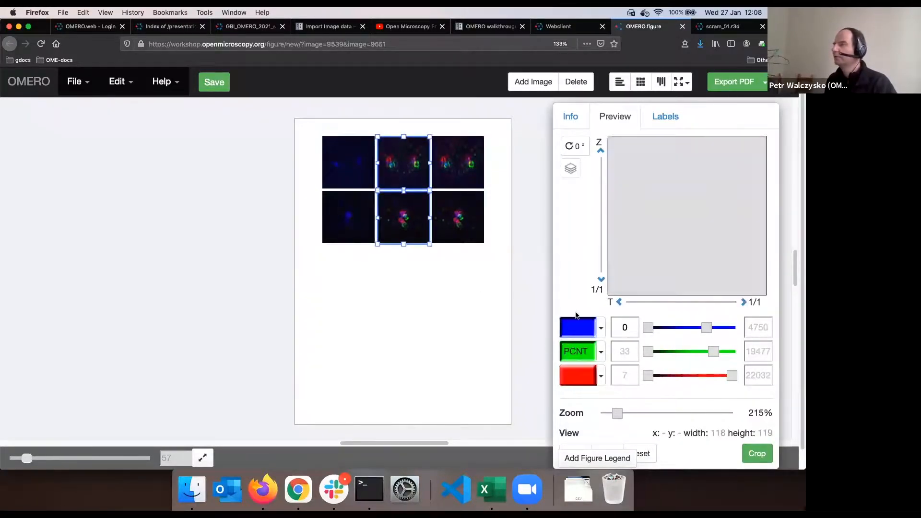
pyautogui.click(581, 329)
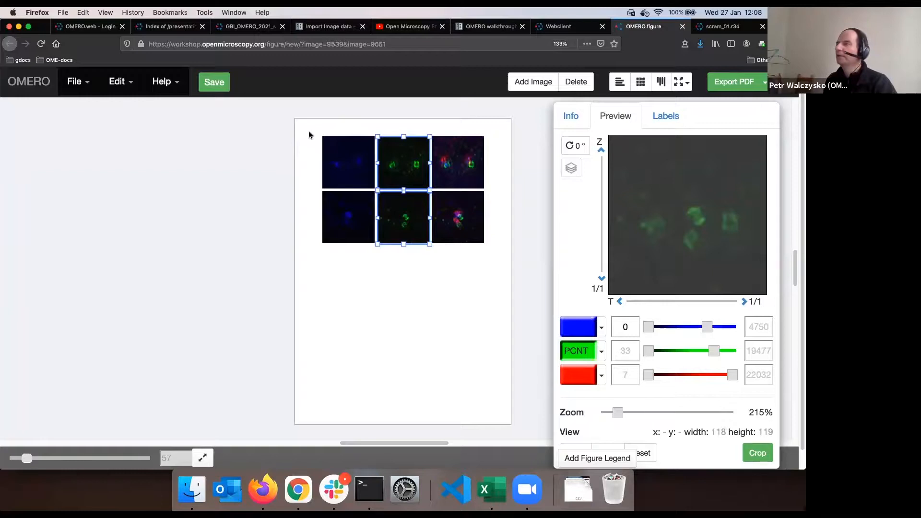
# - Add a labelled 1 µm scalebar to the lower-right panel and look through the available scalebar units
pyautogui.click(472, 223)
pyautogui.click(668, 116)
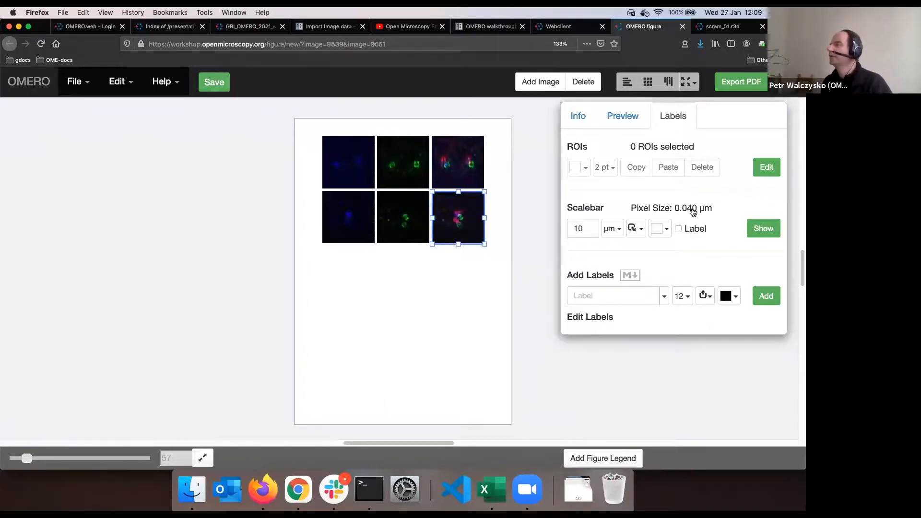
pyautogui.click(693, 211)
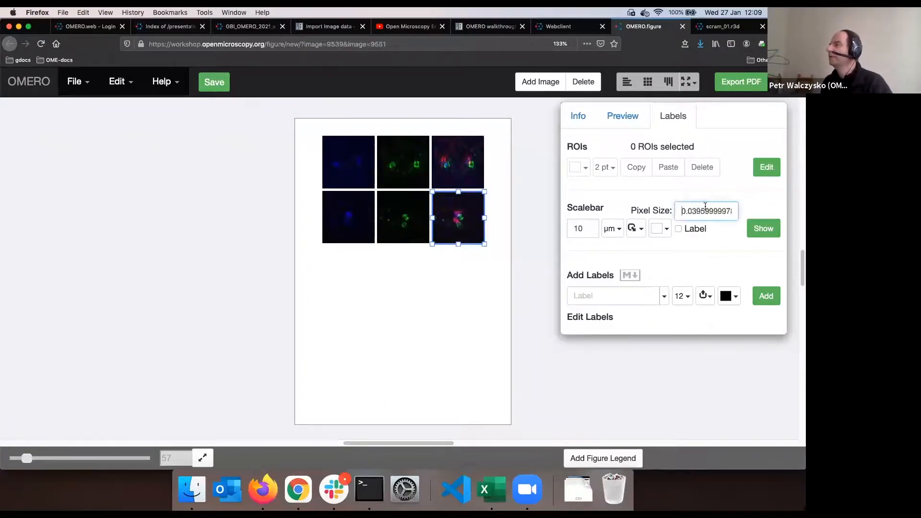
pyautogui.click(678, 228)
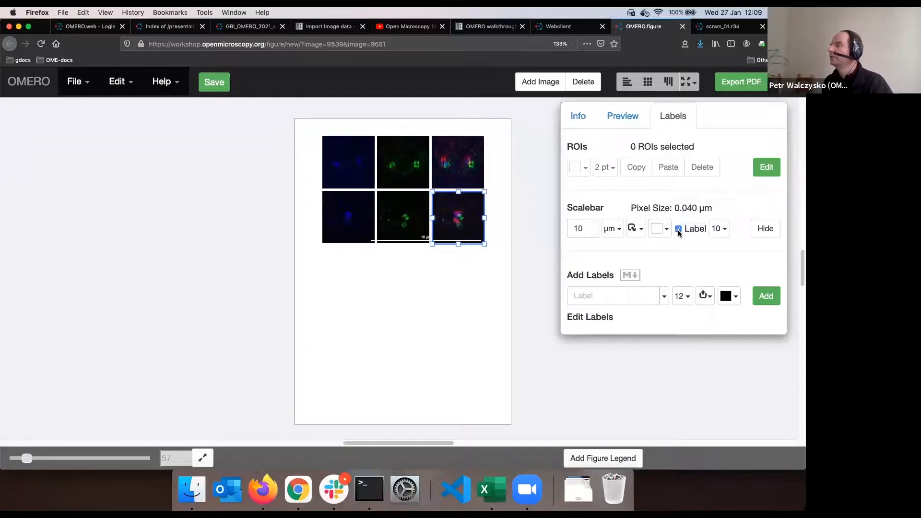
pyautogui.click(582, 228)
pyautogui.press('BackSpace')
pyautogui.press('Return')
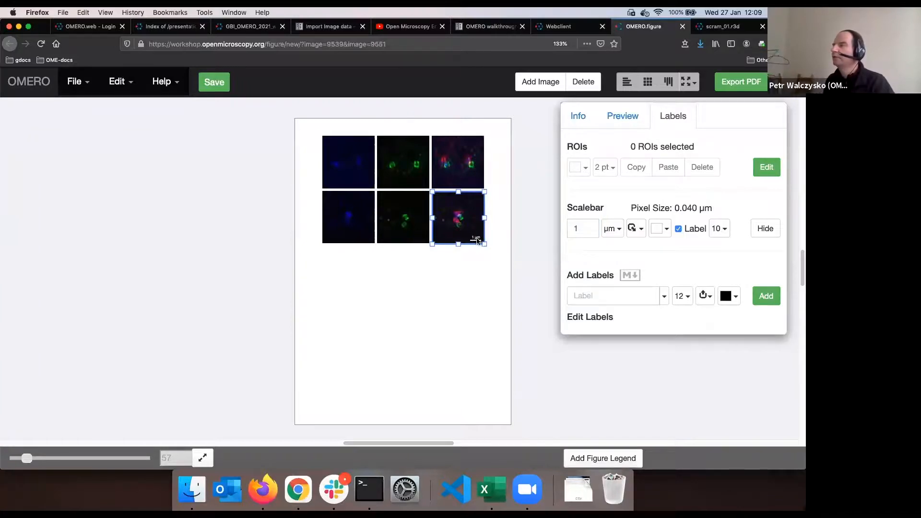
pyautogui.click(614, 229)
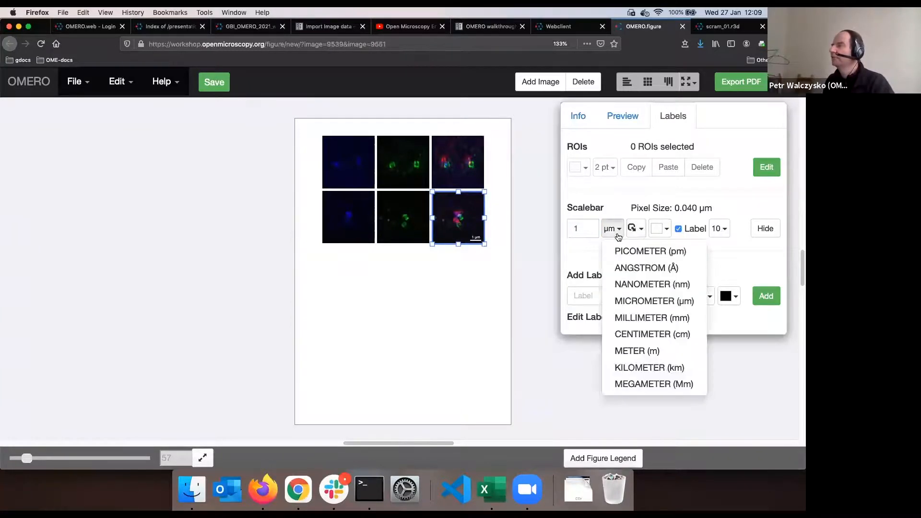
pyautogui.click(581, 250)
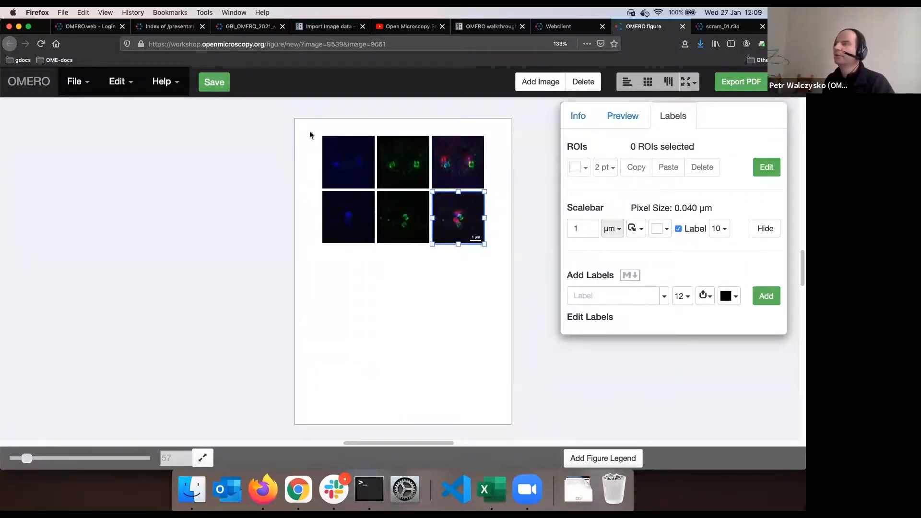
# - Add channel-name labels at font size 18 above the three upper-row panels
pyautogui.moveTo(309, 136); pyautogui.dragTo(480, 172)
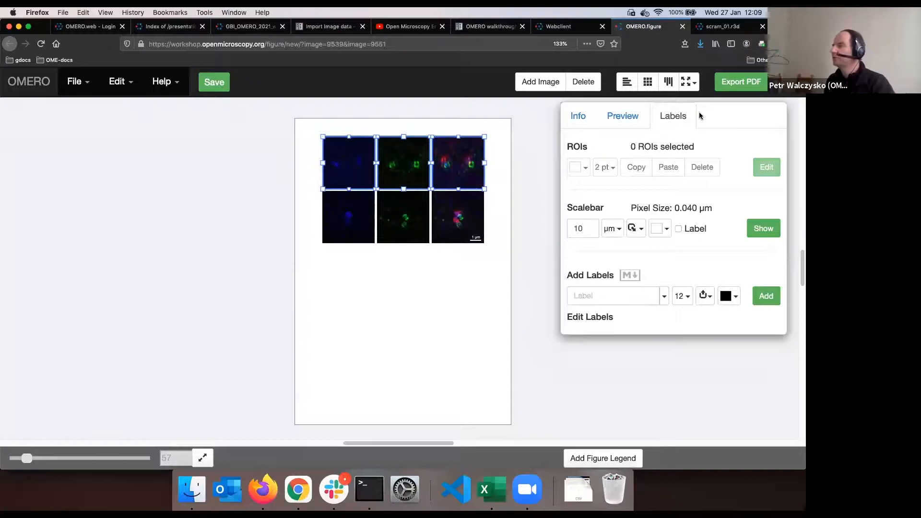
pyautogui.click(663, 296)
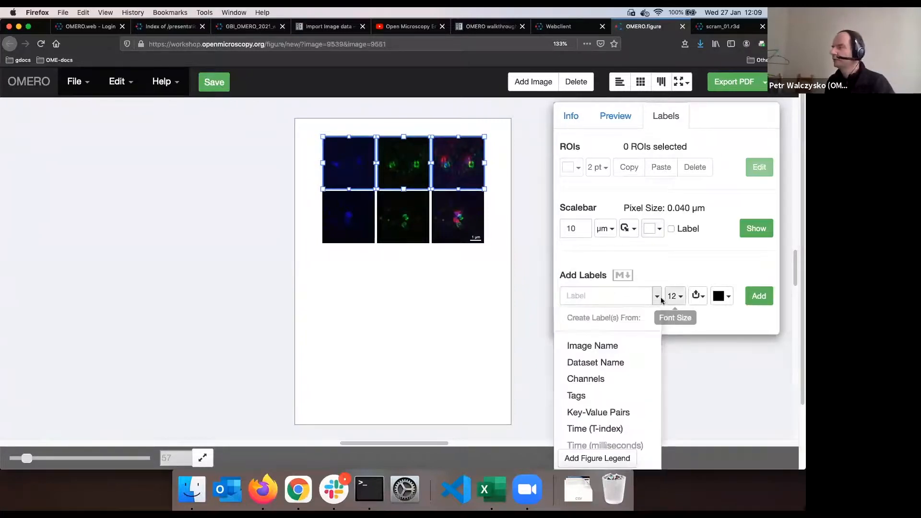
pyautogui.click(622, 379)
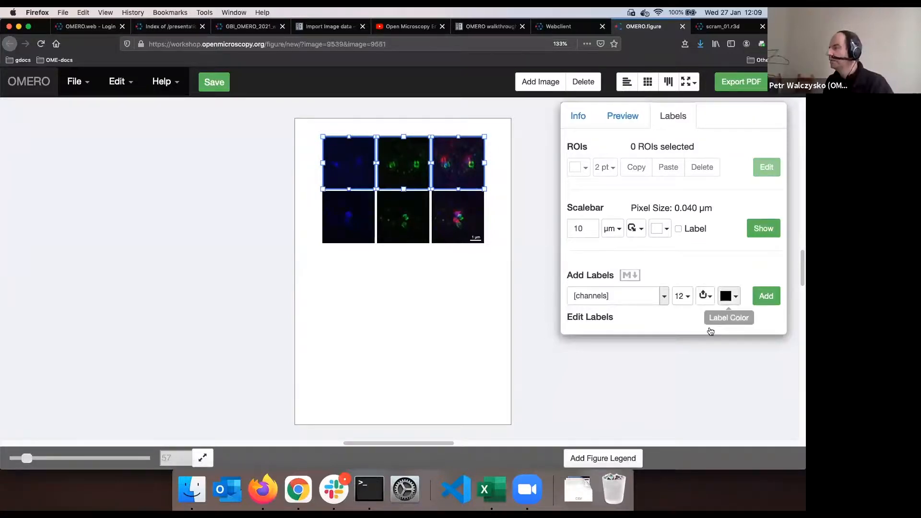
pyautogui.click(703, 296)
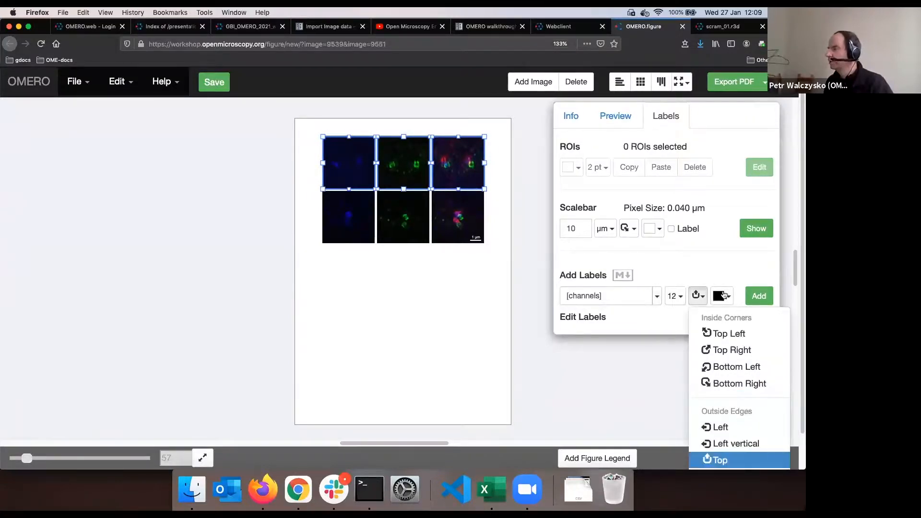
pyautogui.click(719, 459)
pyautogui.click(686, 296)
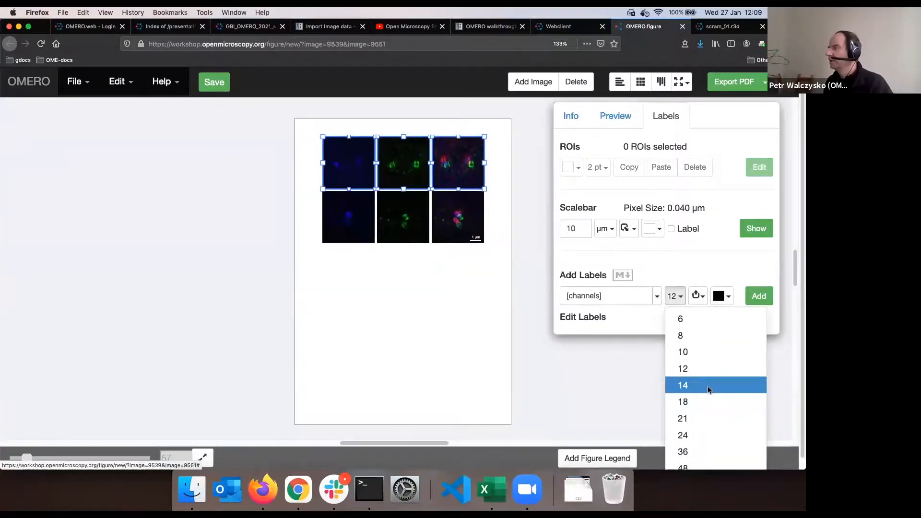
pyautogui.click(709, 389)
pyautogui.click(682, 295)
pyautogui.click(690, 400)
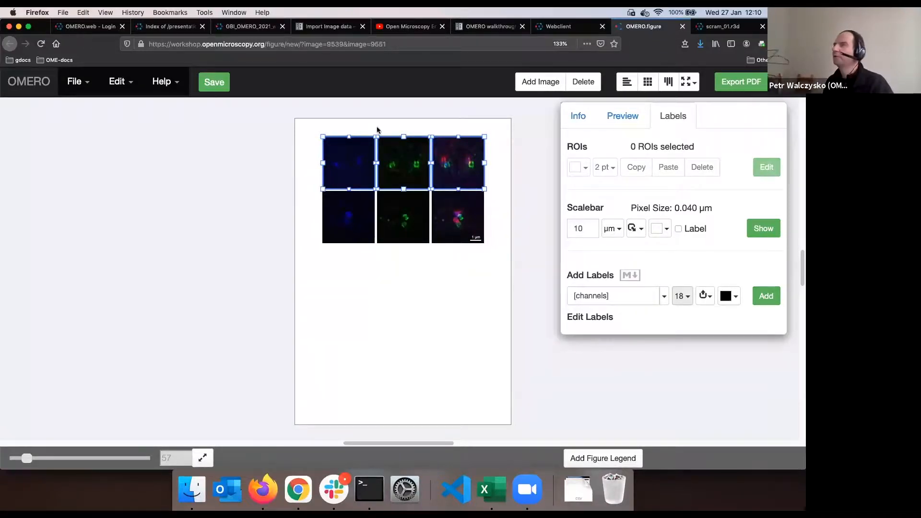
pyautogui.click(763, 297)
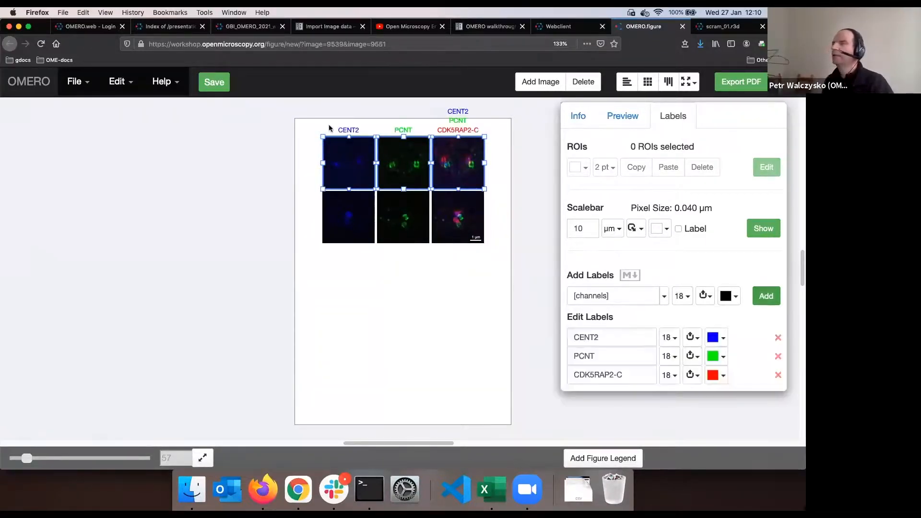
# - Move all six panels down the page to make room for the stacked channel labels
pyautogui.moveTo(308, 154); pyautogui.dragTo(485, 237)
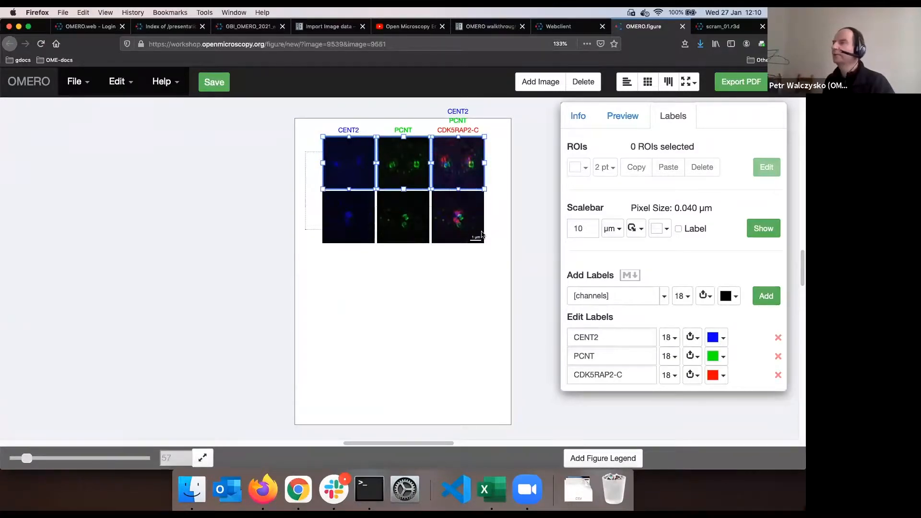
pyautogui.press('Down')
pyautogui.press('Down')
pyautogui.press('Down')
pyautogui.press('Down')
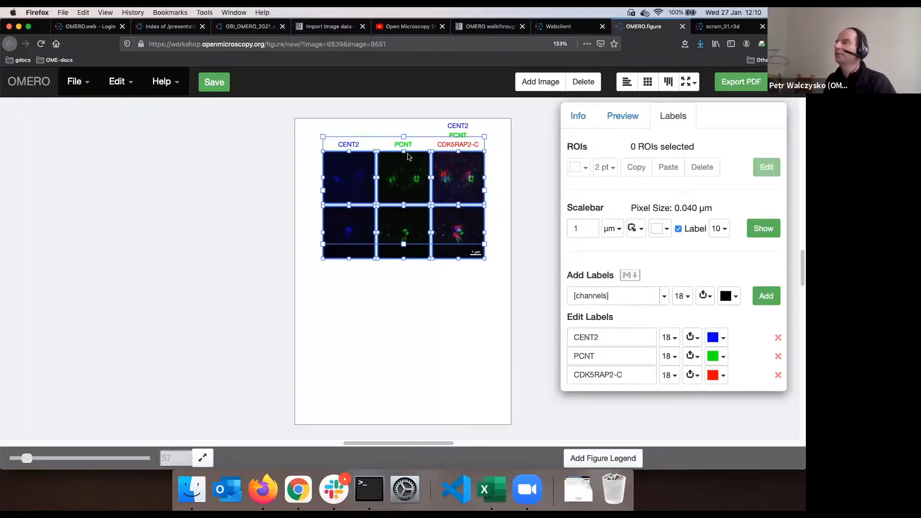
pyautogui.click(301, 182)
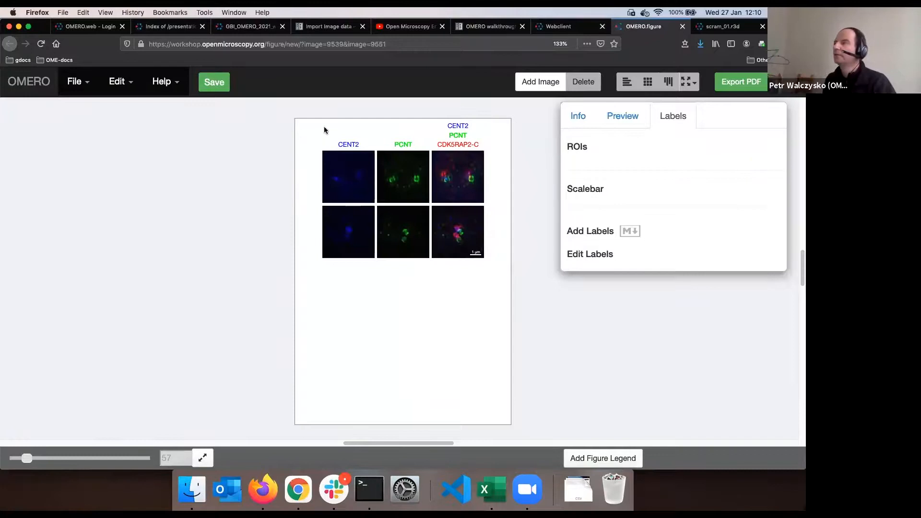
# - Add dataset-name labels at size 18, running vertically along the left edge of the two CENT2 panels
pyautogui.moveTo(317, 130); pyautogui.dragTo(353, 260)
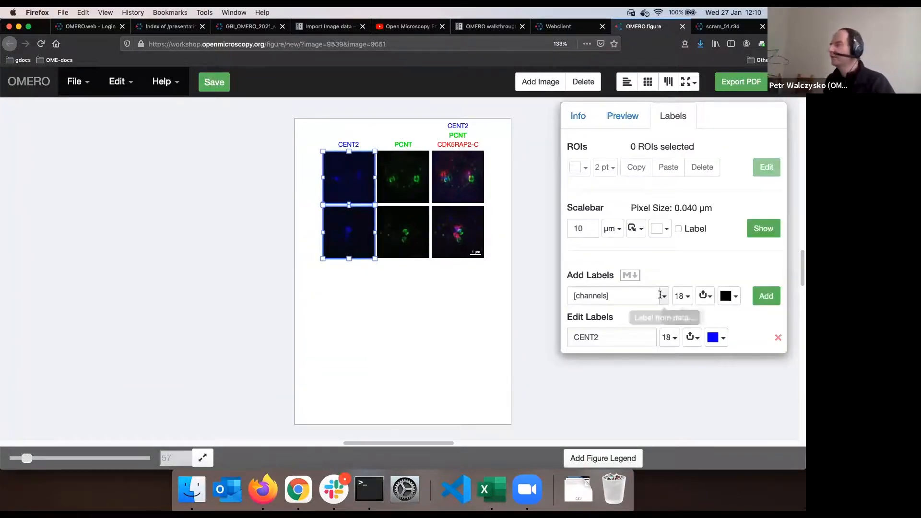
pyautogui.click(664, 296)
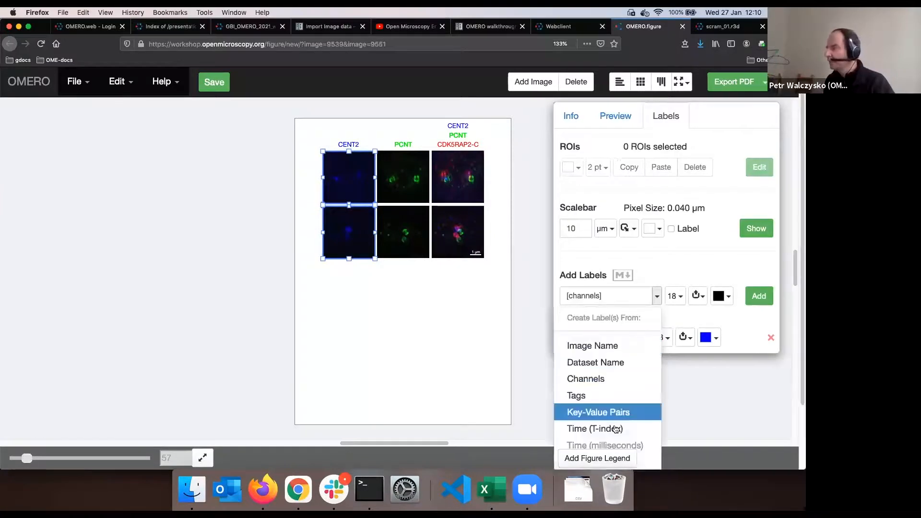
pyautogui.click(635, 361)
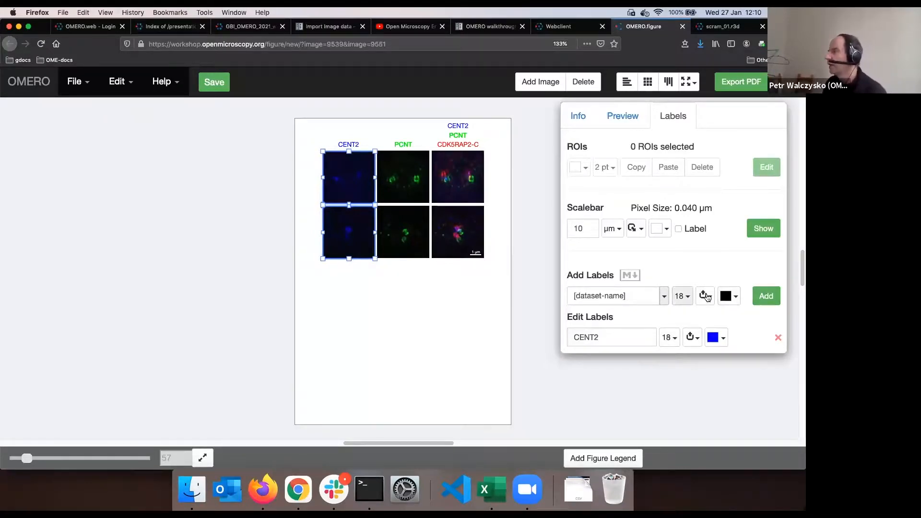
pyautogui.click(704, 296)
pyautogui.click(685, 316)
pyautogui.click(766, 296)
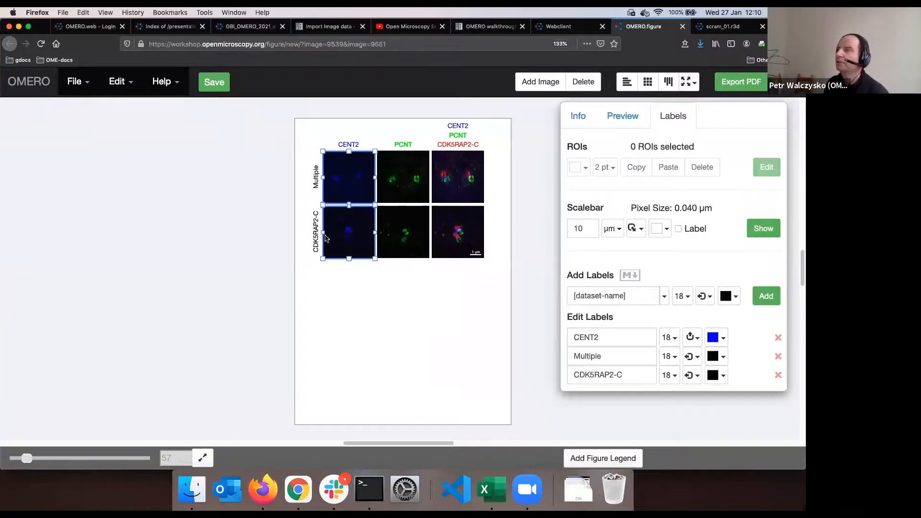
pyautogui.click(427, 280)
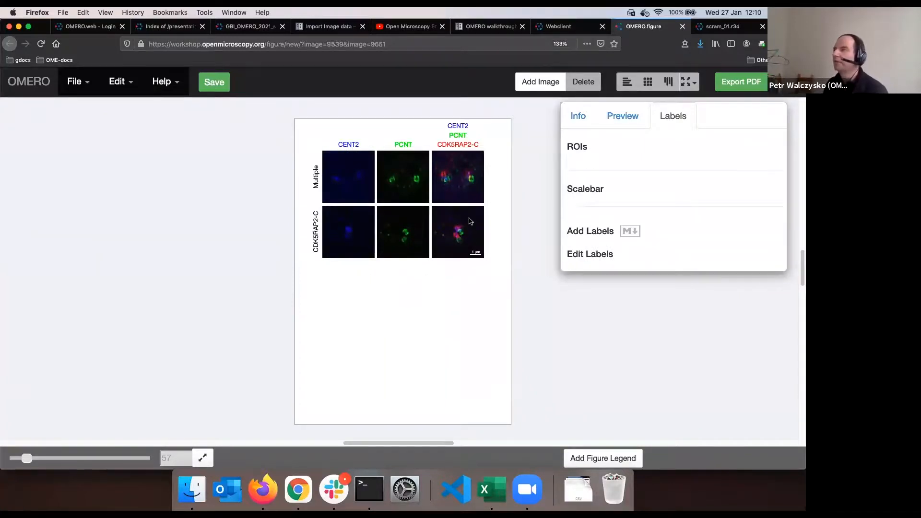
# - Shift all six panels towards the page's left edge and slightly up
pyautogui.moveTo(295, 156); pyautogui.dragTo(473, 242)
pyautogui.press('Left')
pyautogui.press('Left')
pyautogui.press('Left')
pyautogui.press('Left')
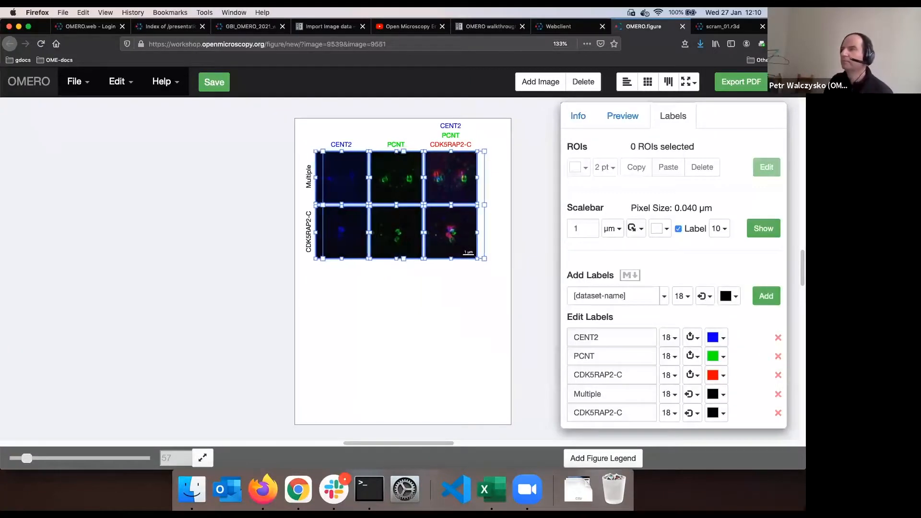
pyautogui.press('Up')
pyautogui.press('Up')
pyautogui.press('Left')
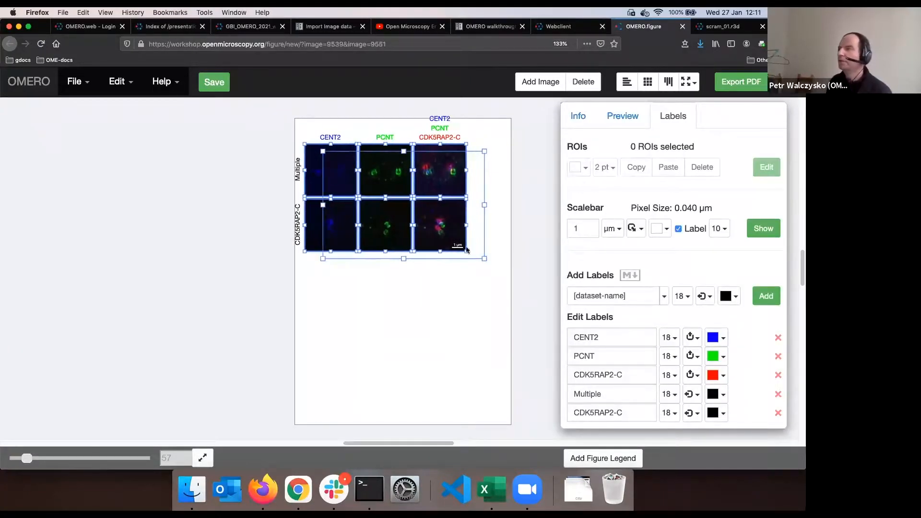
pyautogui.click(422, 295)
# - Duplicate the upper row's merged-channel panel and delete the copy's CENT2, PCNT and CDK5RAP2-C labels
pyautogui.click(442, 161)
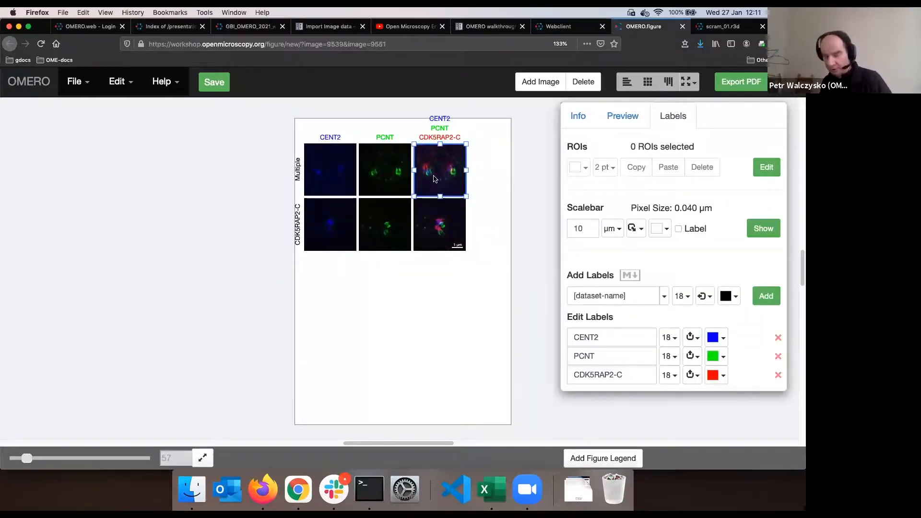
pyautogui.press('super+c')
pyautogui.press('super+v')
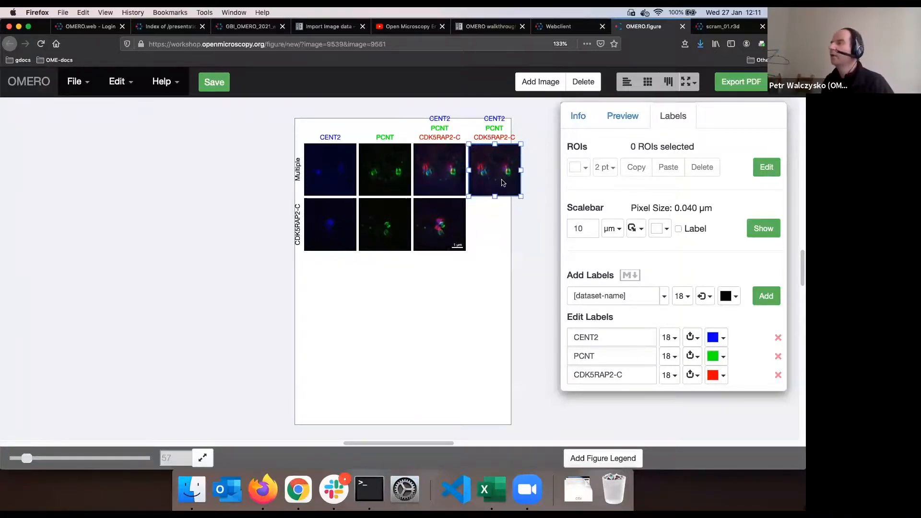
pyautogui.click(778, 338)
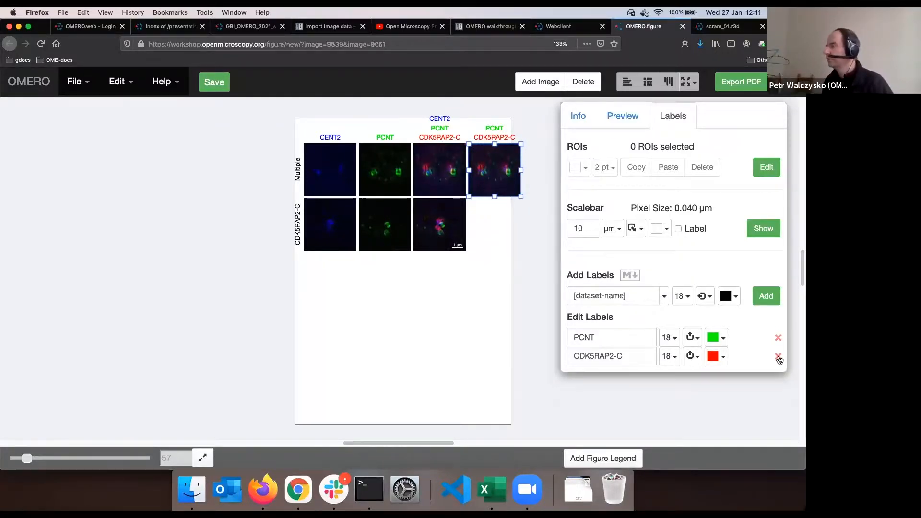
pyautogui.click(777, 356)
pyautogui.click(778, 341)
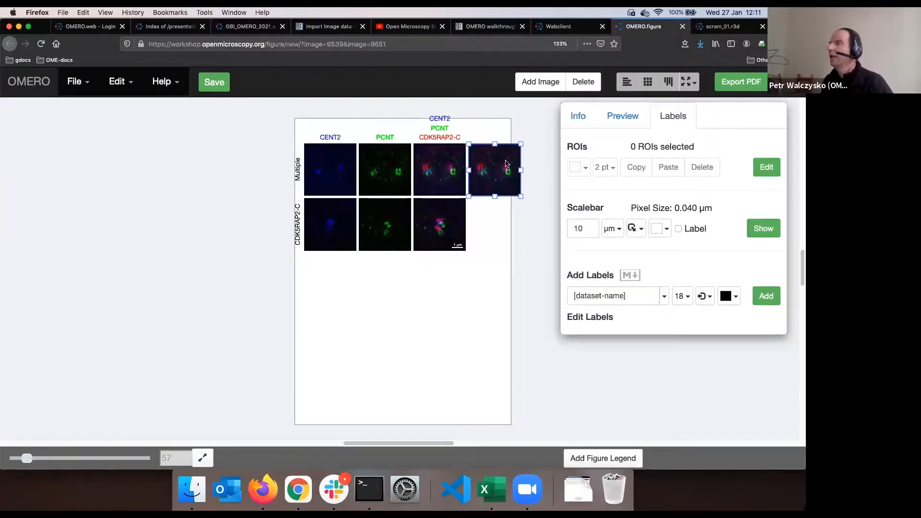
# - Zoom the duplicated panel's image content to 568% and centre it on the ring-shaped green spot
pyautogui.click(625, 126)
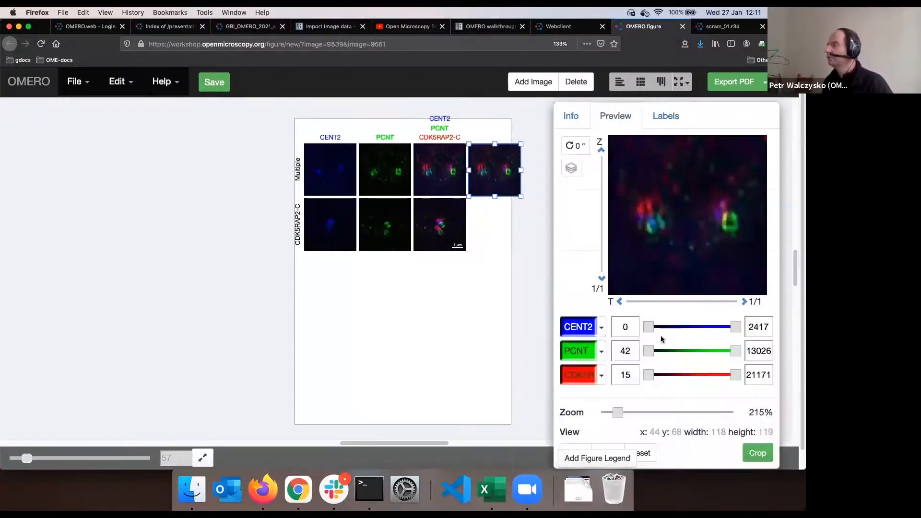
pyautogui.moveTo(619, 413); pyautogui.dragTo(652, 413)
pyautogui.moveTo(729, 214); pyautogui.dragTo(644, 211)
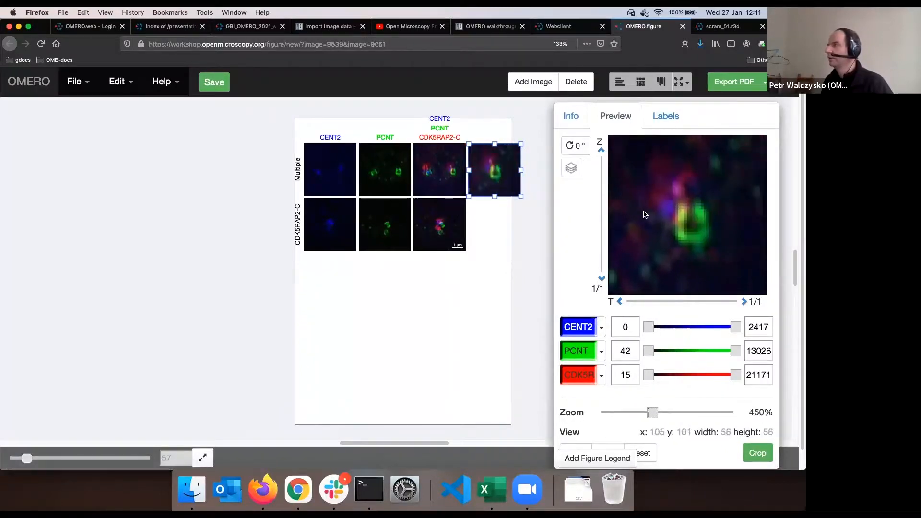
pyautogui.moveTo(651, 413); pyautogui.dragTo(675, 414)
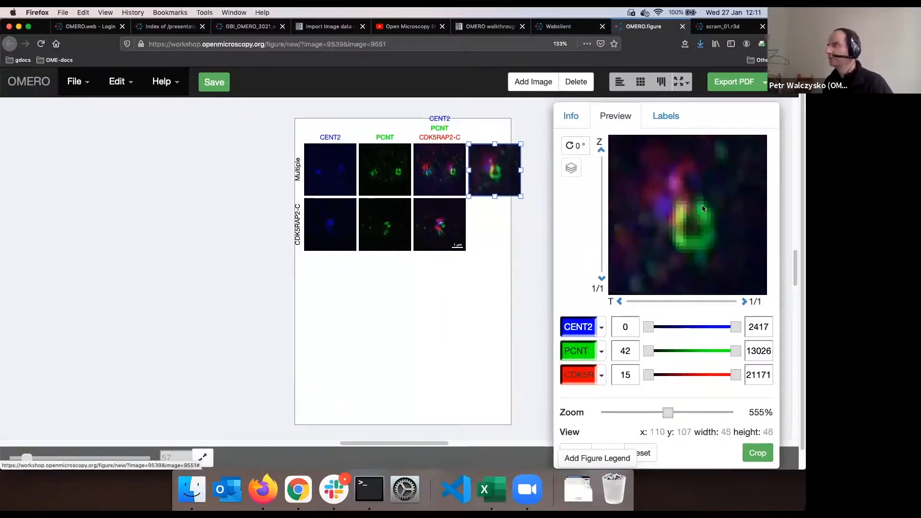
pyautogui.moveTo(675, 200); pyautogui.dragTo(663, 196)
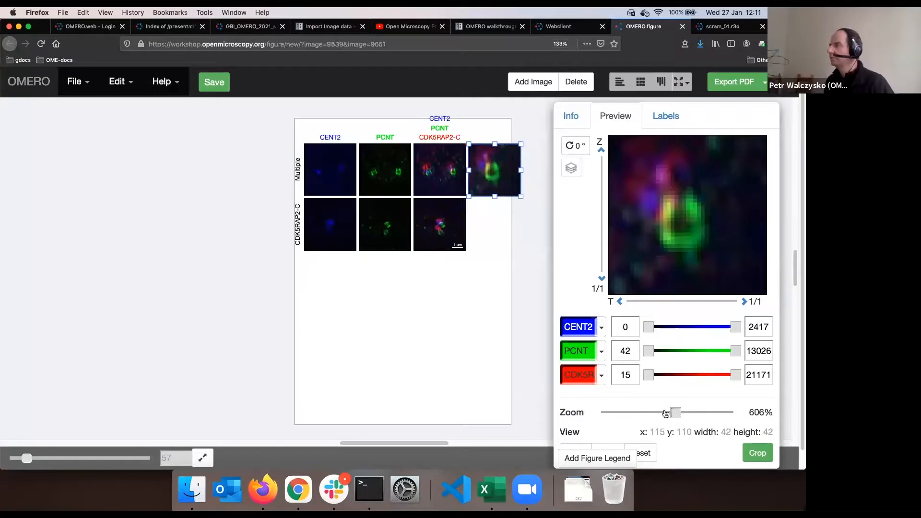
pyautogui.moveTo(674, 412); pyautogui.dragTo(669, 412)
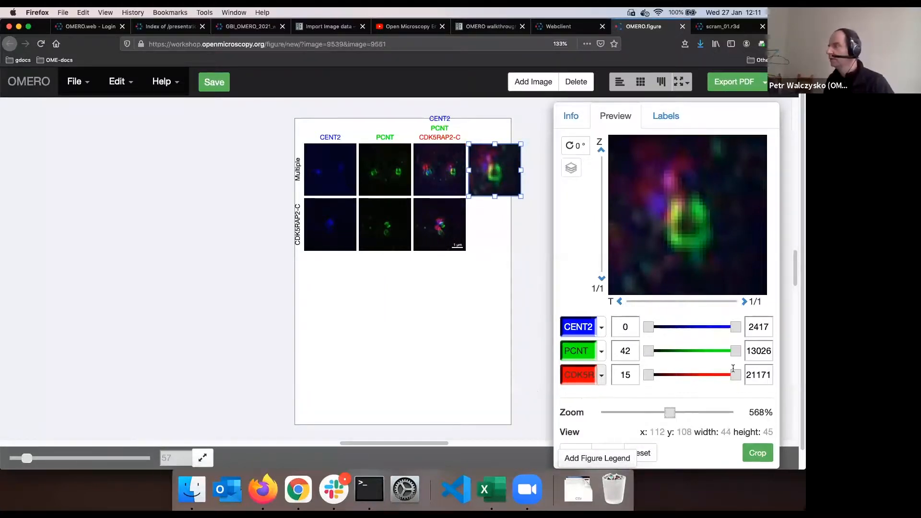
# - Reset the browser's page zoom to 100%
pyautogui.scroll(-3, 796, 367)
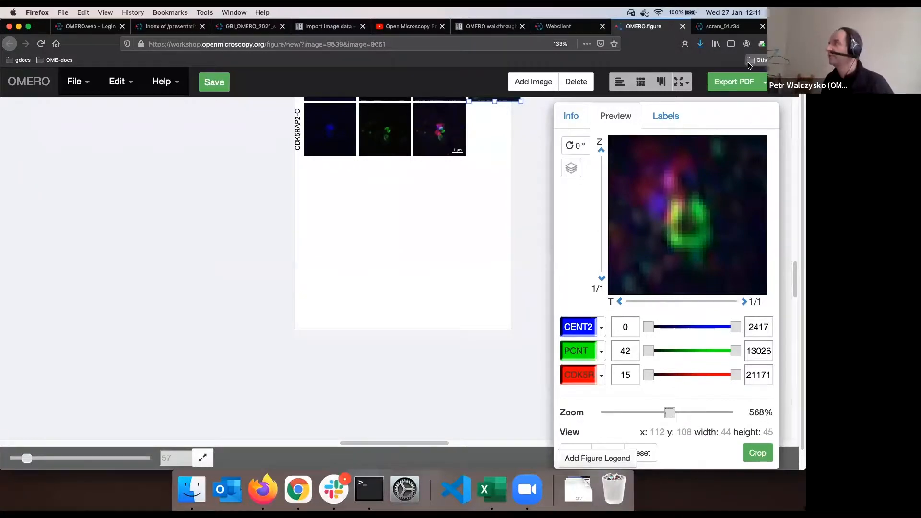
pyautogui.click(793, 44)
pyautogui.click(753, 126)
pyautogui.click(525, 271)
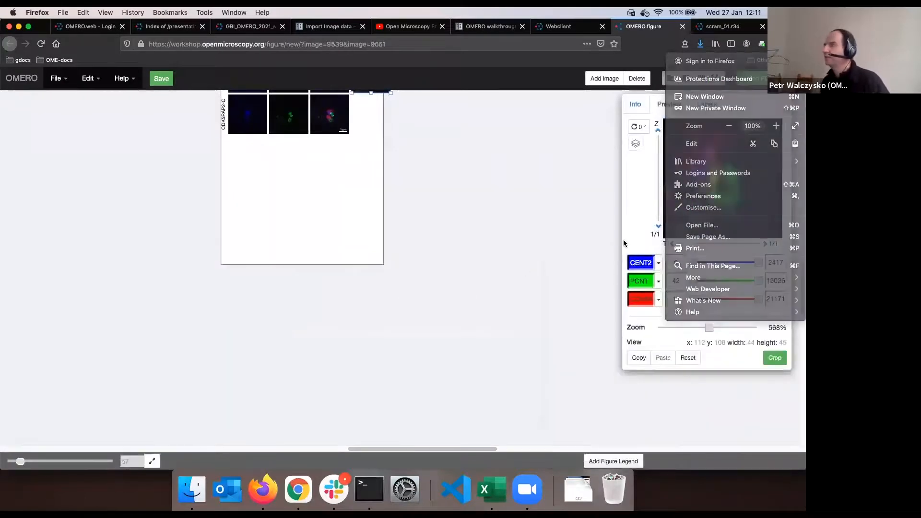
# - Paste the enlarged panel's view region as a rectangular ROI onto the upper row's original merged panel and colour it yellow
pyautogui.click(376, 281)
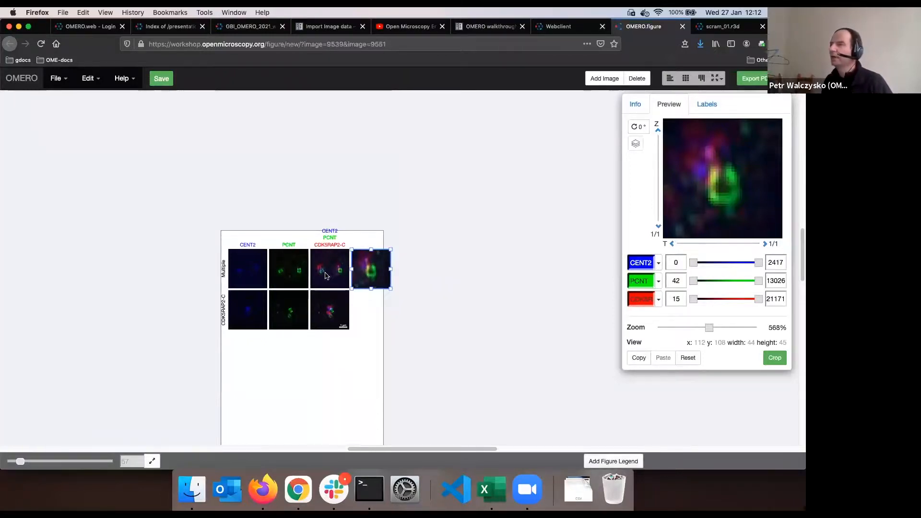
pyautogui.click(327, 275)
pyautogui.click(707, 104)
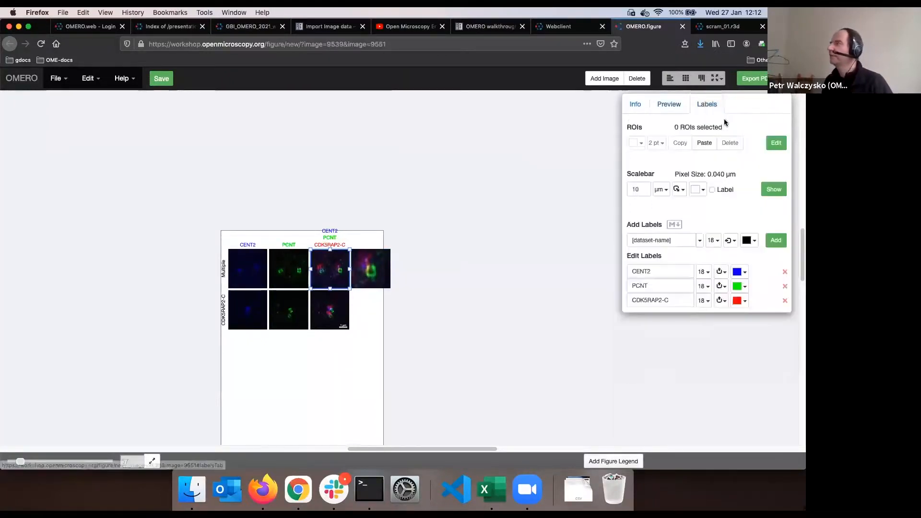
pyautogui.click(695, 147)
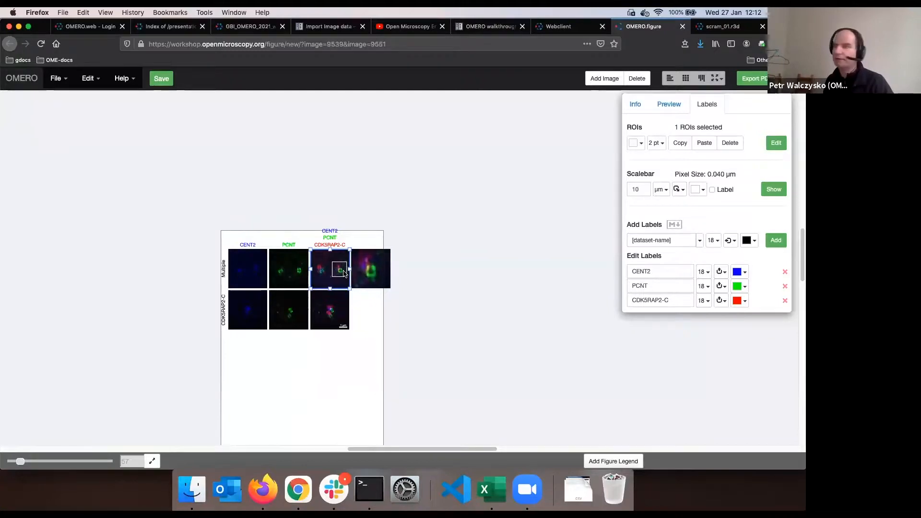
pyautogui.click(631, 144)
pyautogui.click(659, 196)
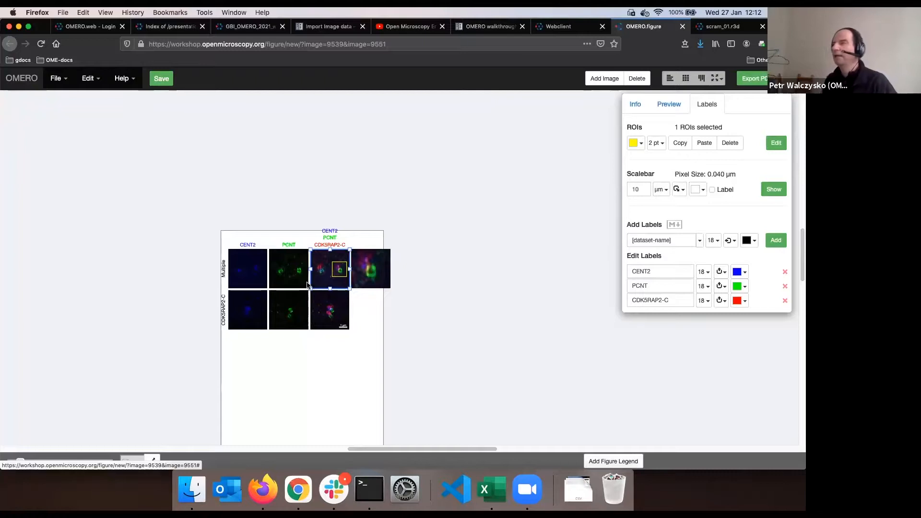
# - Enlarge the figure page to examine the yellow ROI beside the zoomed-in panel
pyautogui.click(375, 277)
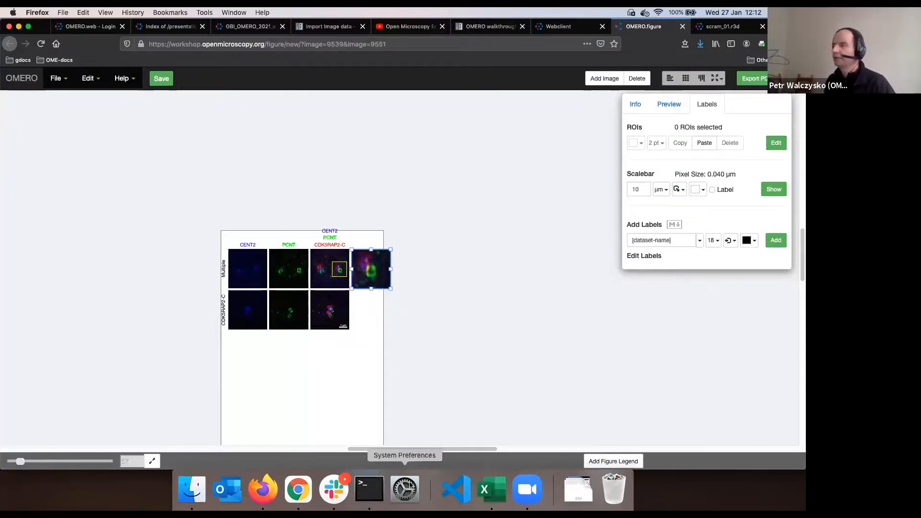
pyautogui.moveTo(30, 462); pyautogui.dragTo(50, 461)
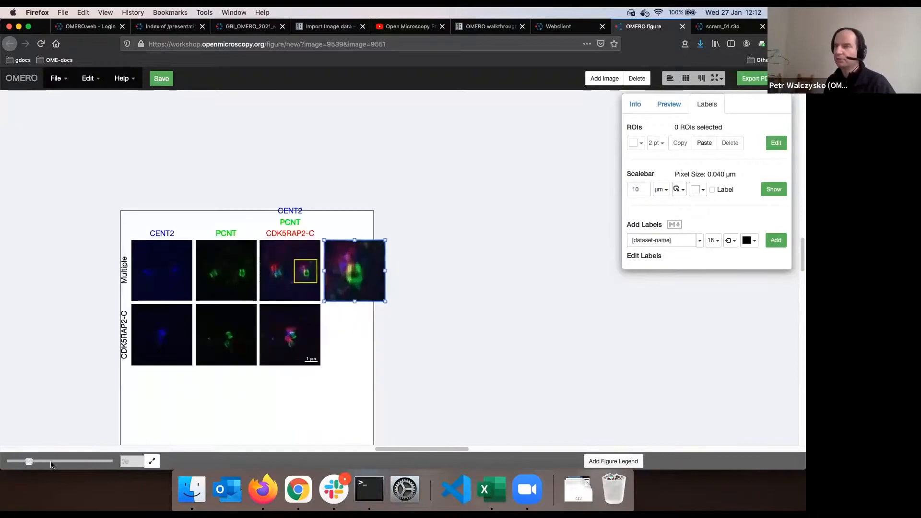
pyautogui.hscroll(-6, 420, 443)
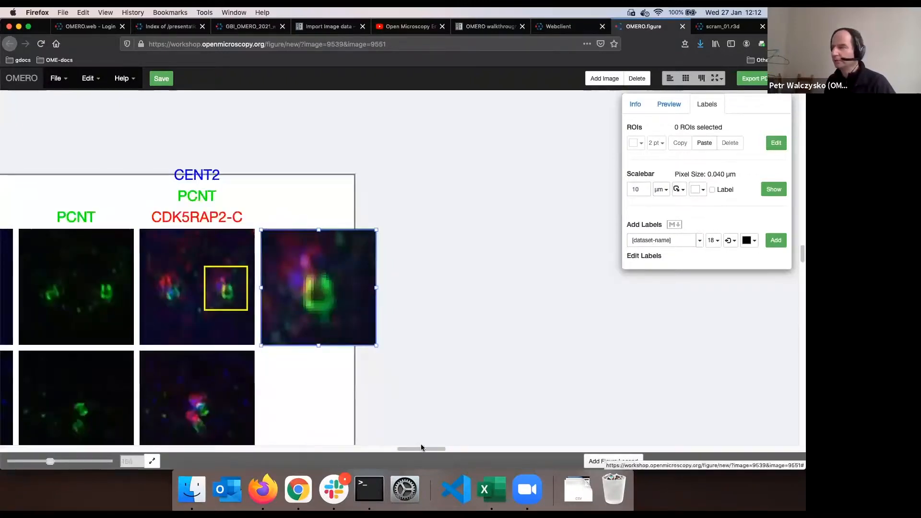
# - Load the saved OMERO ROIs for the zoomed-in panel and add the polygon outlining the ring-shaped green spot
pyautogui.hscroll(3, 445, 362)
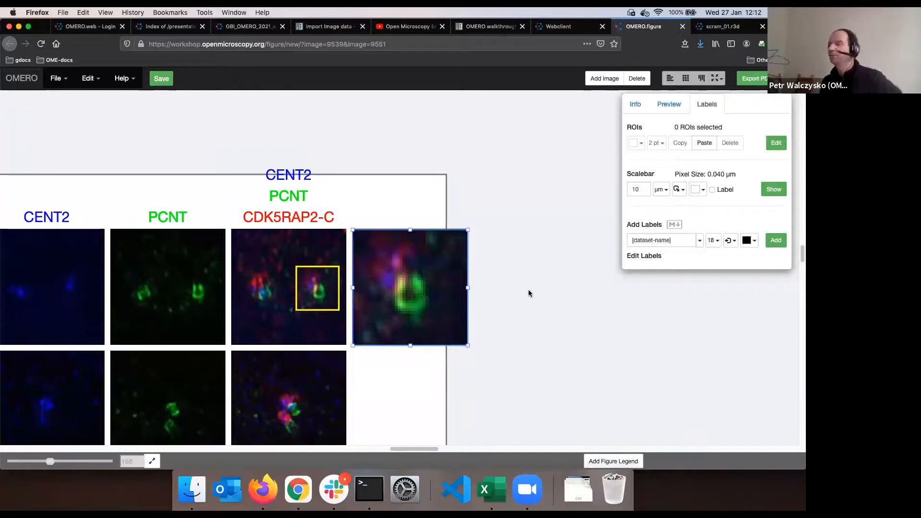
pyautogui.click(775, 143)
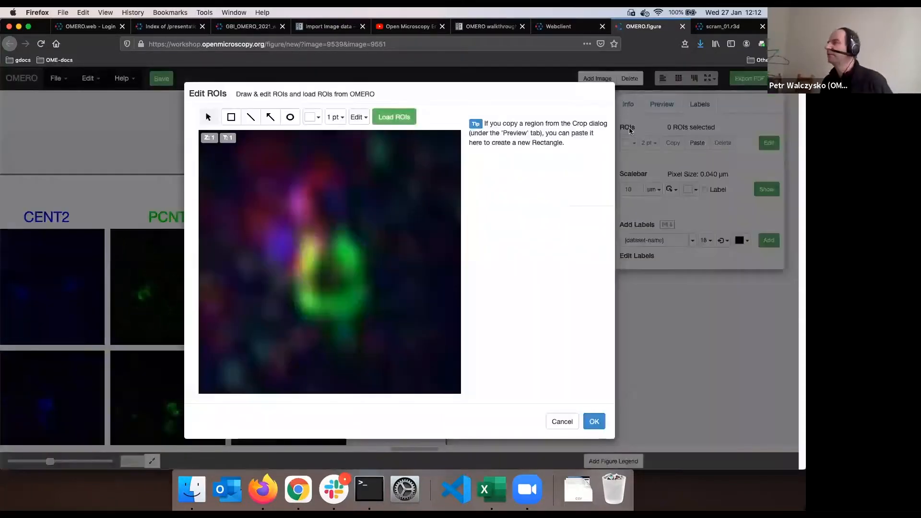
pyautogui.click(378, 116)
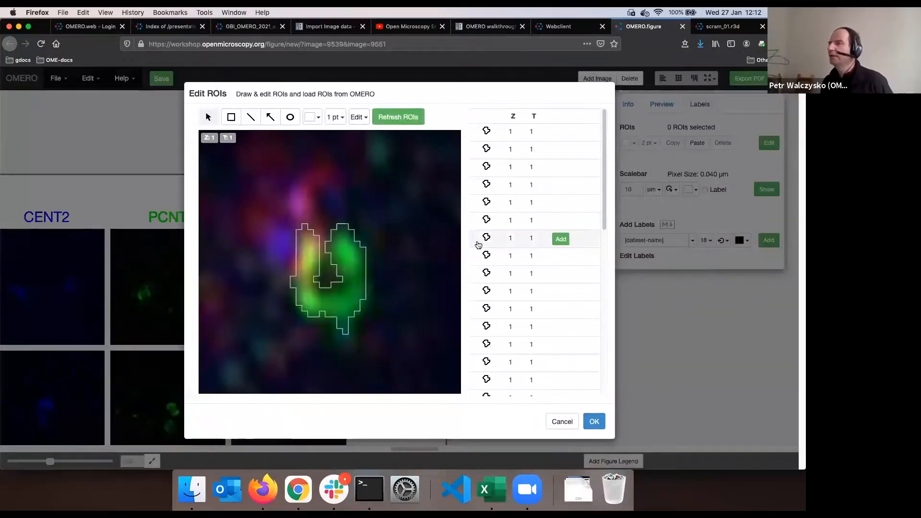
pyautogui.click(561, 239)
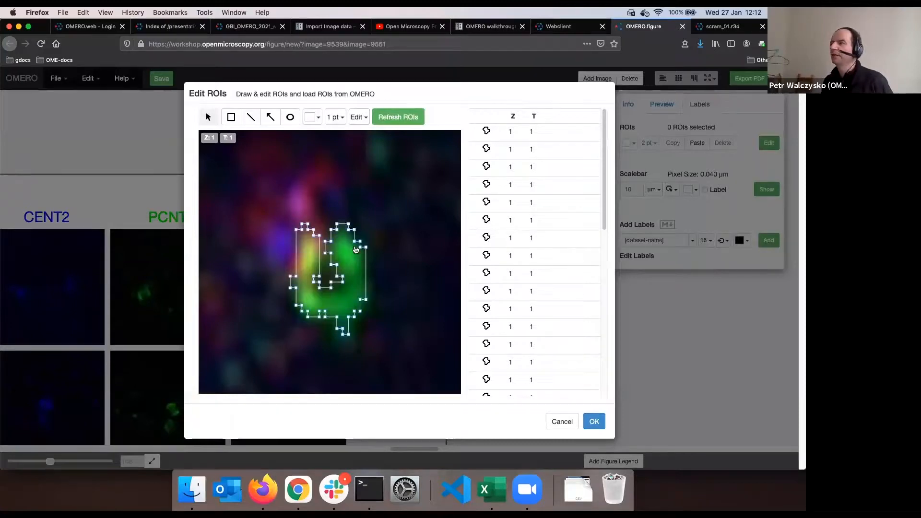
pyautogui.click(593, 420)
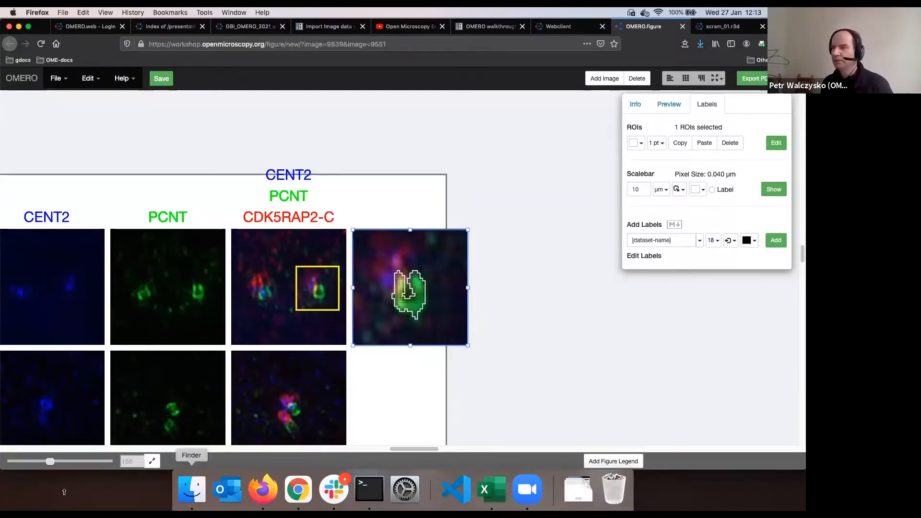
# - Zoom the figure page out to examine both panel rows and the empty area below them
pyautogui.moveTo(49, 461); pyautogui.dragTo(39, 461)
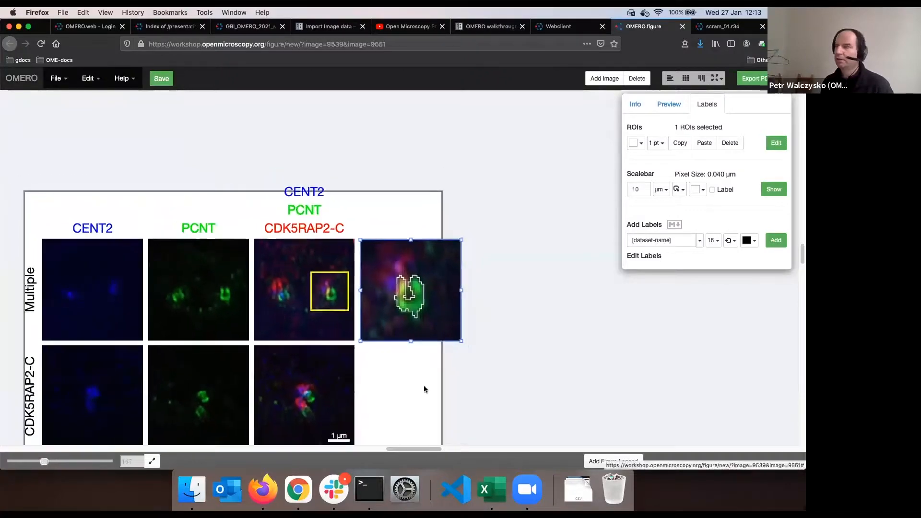
pyautogui.scroll(-2, 451, 367)
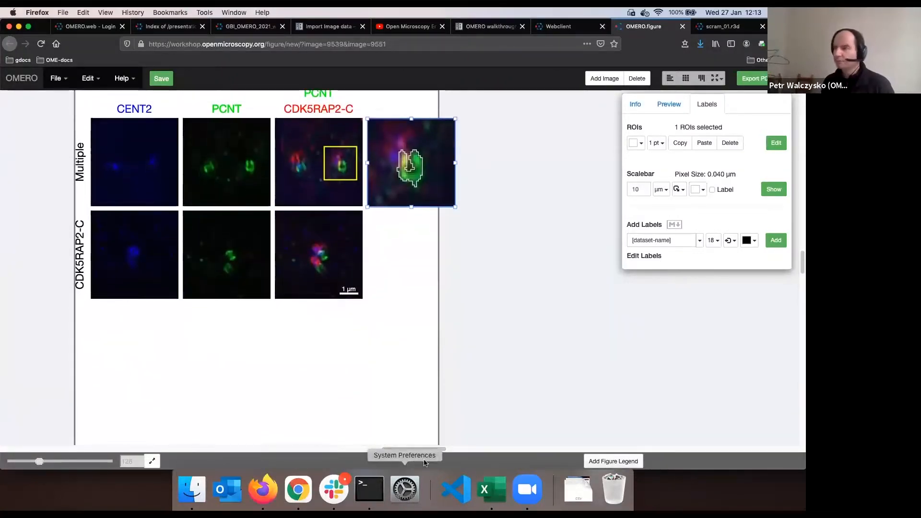
pyautogui.hscroll(-1, 416, 451)
pyautogui.hscroll(-5, 416, 451)
pyautogui.hscroll(5, 418, 437)
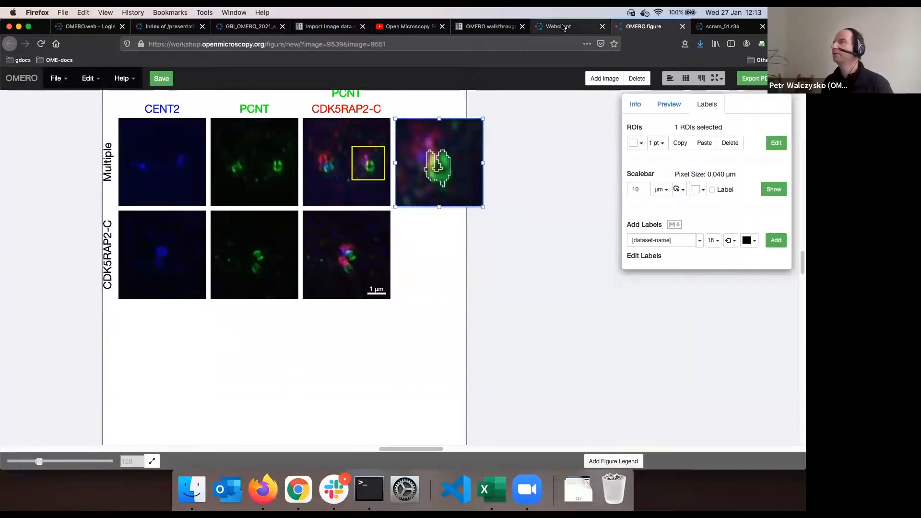
# - Switch to the OMERO webclient, open the siRNAi-HeLa dataset and enlarge its thumbnails
pyautogui.hotkey('ctrl', 'shift', 'Tab')
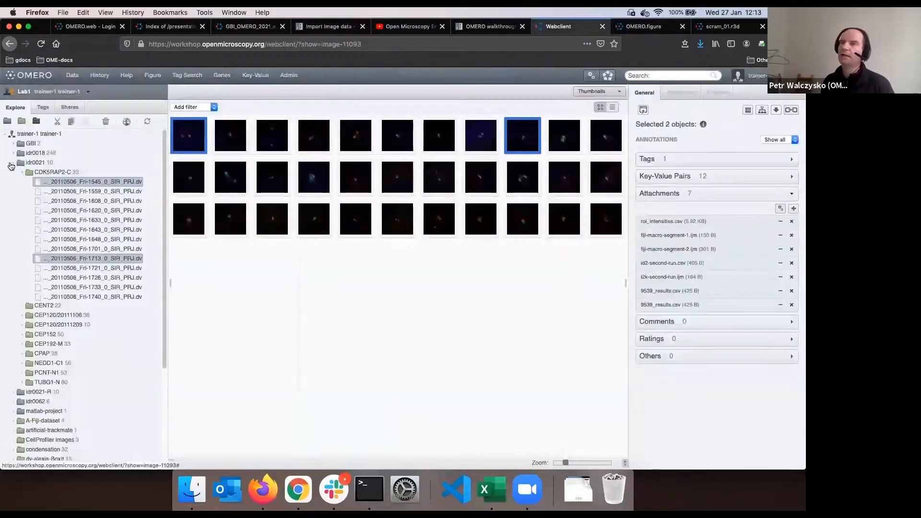
pyautogui.click(22, 172)
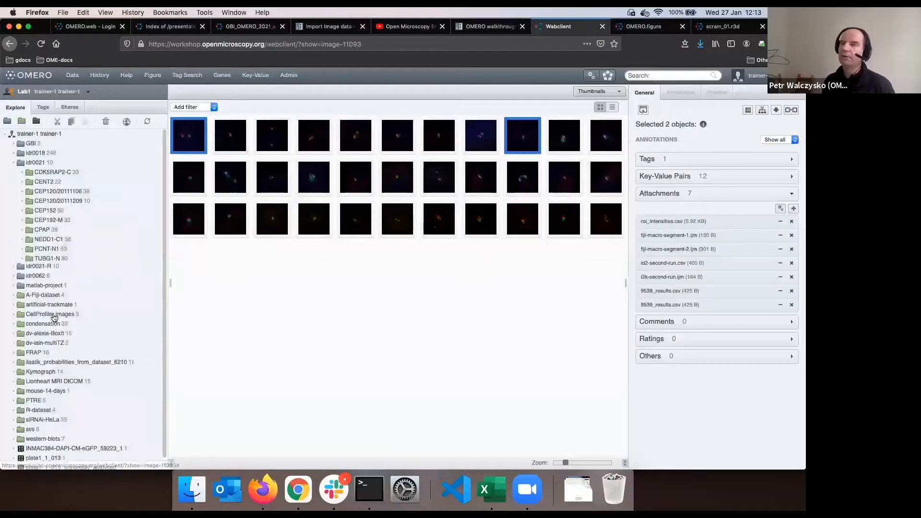
pyautogui.click(46, 325)
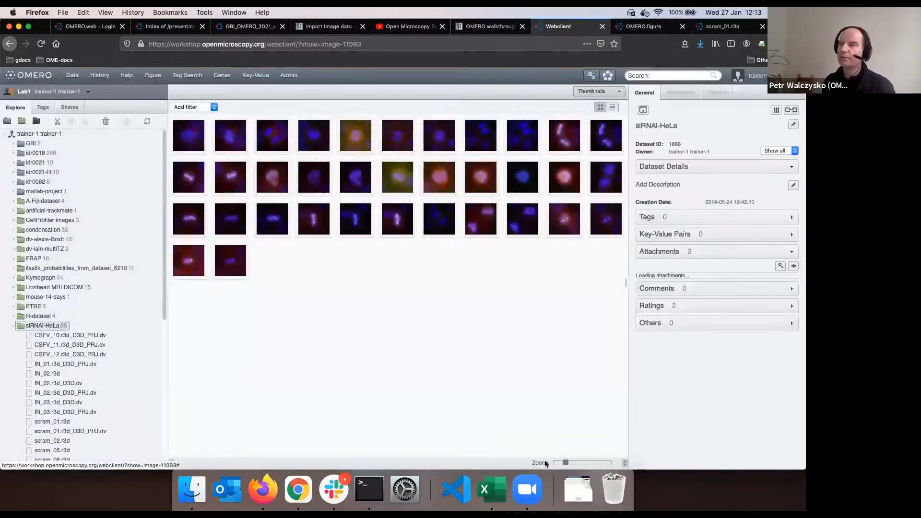
pyautogui.moveTo(565, 461); pyautogui.dragTo(579, 459)
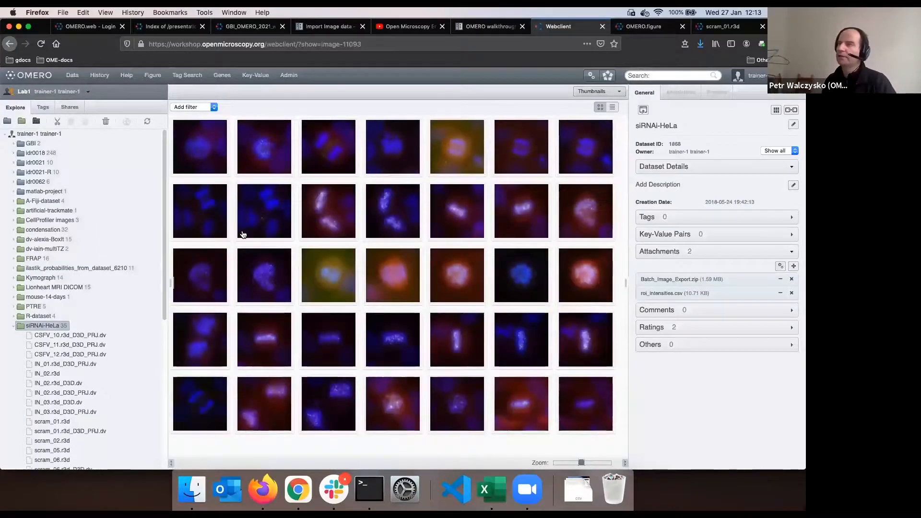
# - Select the scram_01.r3d and VRAQ_01.r3d images together and copy the link to them
pyautogui.click(264, 347)
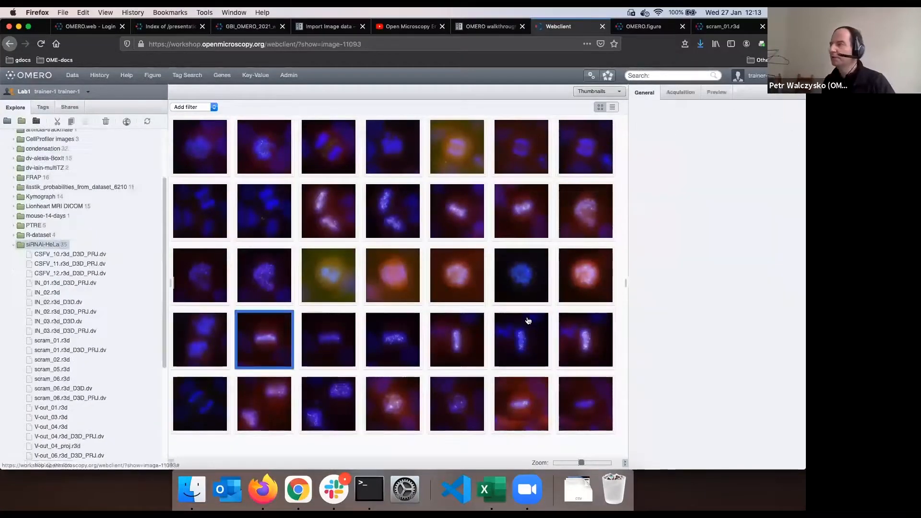
pyautogui.keyDown('super'); pyautogui.click(329, 207); pyautogui.keyUp('super')
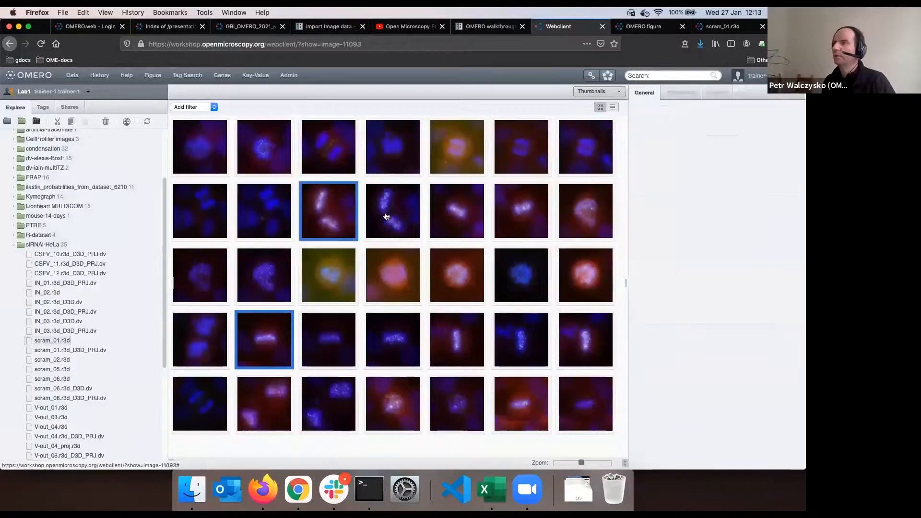
pyautogui.click(791, 110)
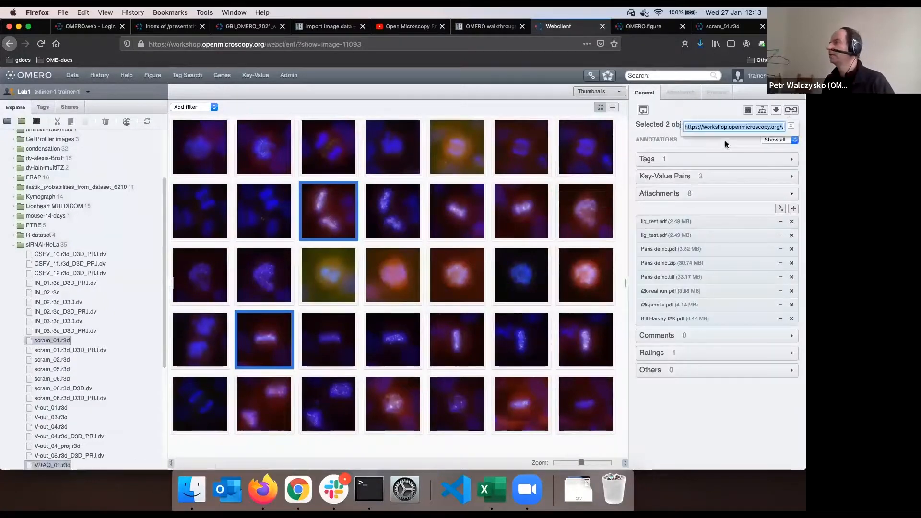
pyautogui.press('super+c')
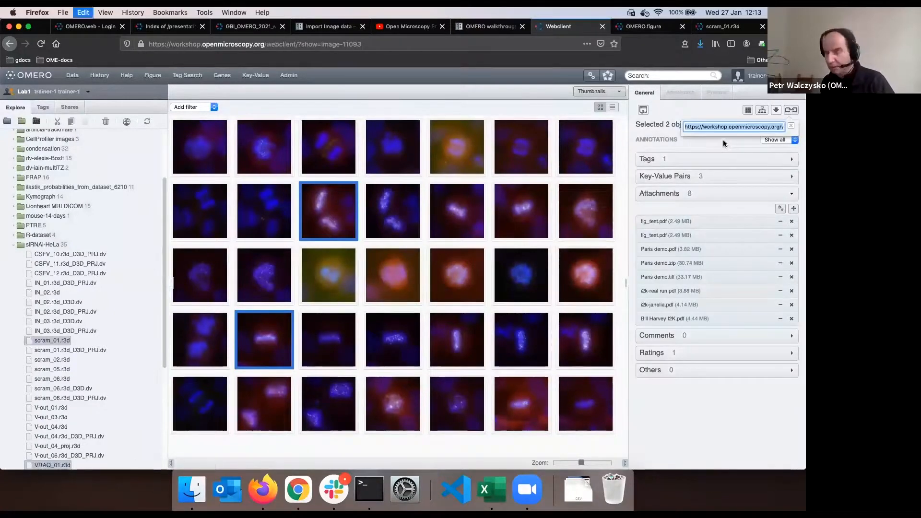
# - Return to OMERO.figure and add the two siRNAi-HeLa images to the figure using the copied link
pyautogui.click(709, 28)
pyautogui.click(668, 28)
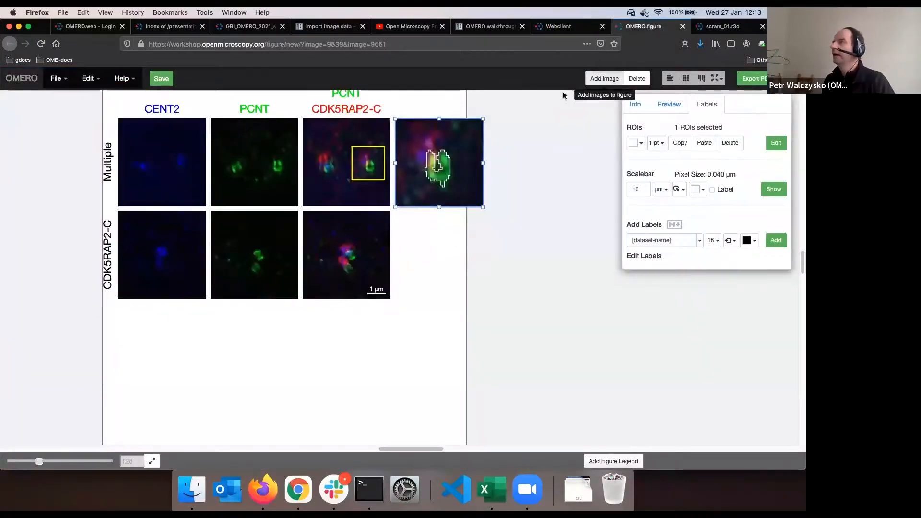
pyautogui.click(601, 80)
pyautogui.press('super+v')
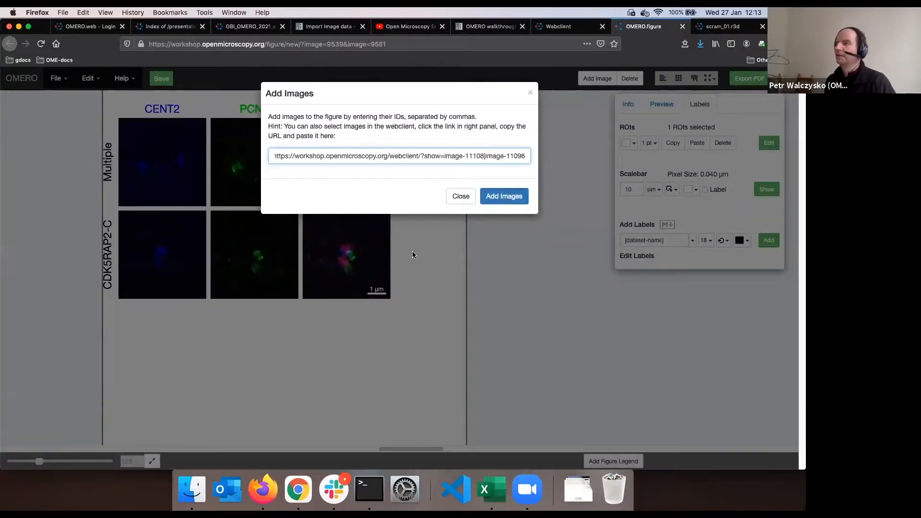
pyautogui.press('Return')
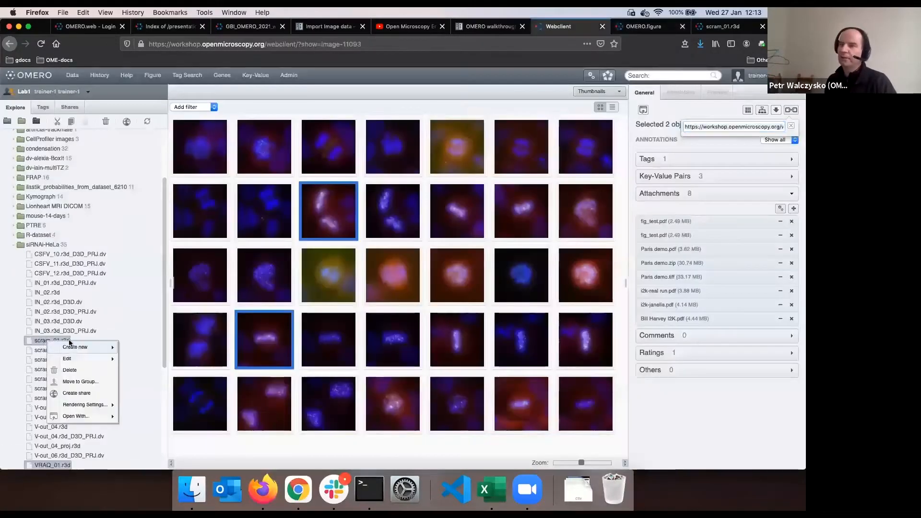
# - Select both newly added siRNAi-HeLa panels in the figure and align them into a grid
pyautogui.moveTo(88, 417)
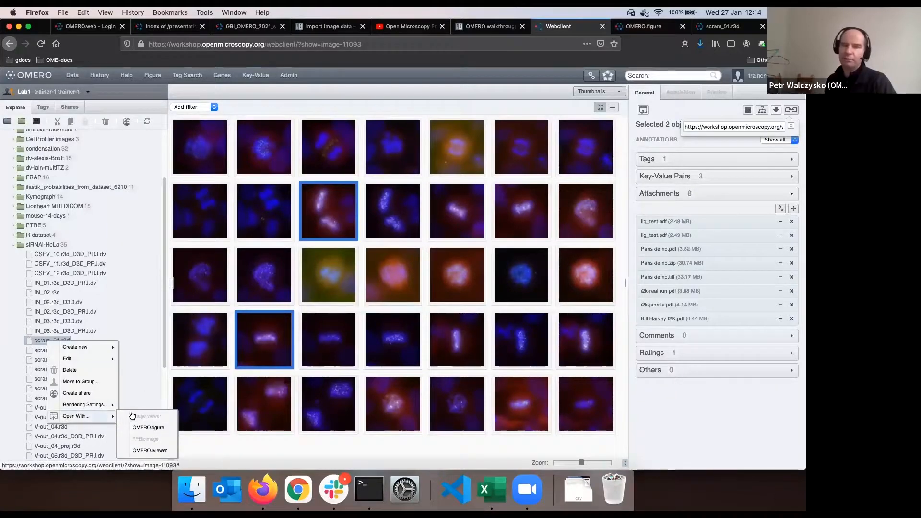
pyautogui.click(644, 28)
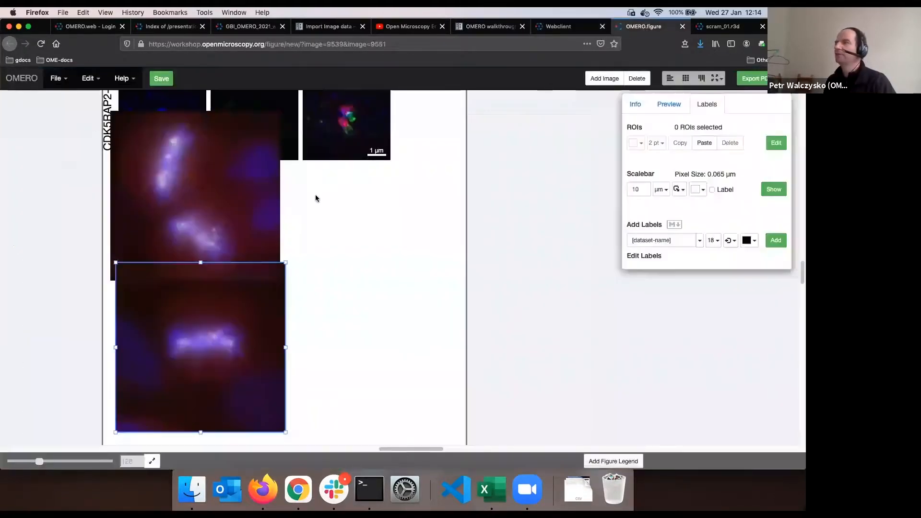
pyautogui.keyDown('shift'); pyautogui.click(222, 207); pyautogui.keyUp('shift')
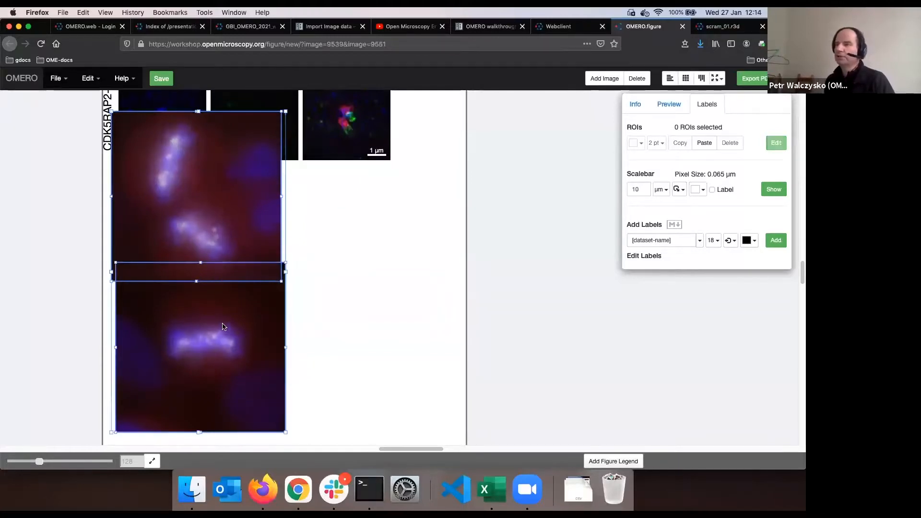
pyautogui.click(686, 79)
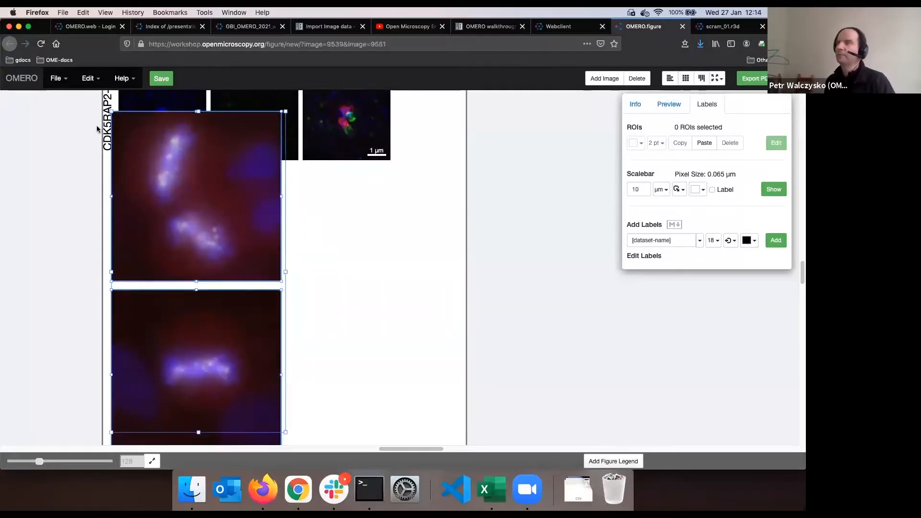
# - Shrink the two siRNAi-HeLa panels to about half size and place them below the CDK5RAP2-C row
pyautogui.moveTo(111, 111); pyautogui.dragTo(180, 272)
pyautogui.moveTo(228, 321); pyautogui.dragTo(156, 249)
pyautogui.moveTo(174, 334); pyautogui.dragTo(169, 362)
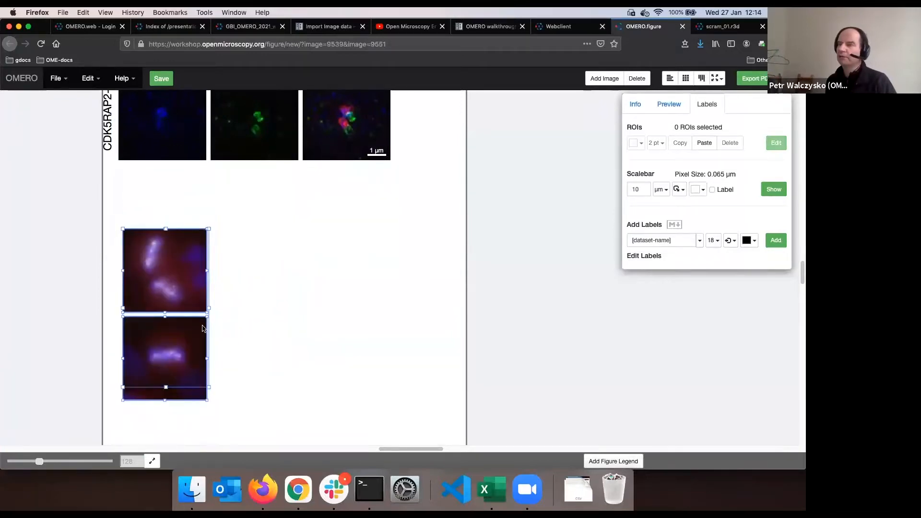
# - Duplicate the pair of siRNAi-HeLa panels twice to form two rows of three panels
pyautogui.scroll(-2, 263, 297)
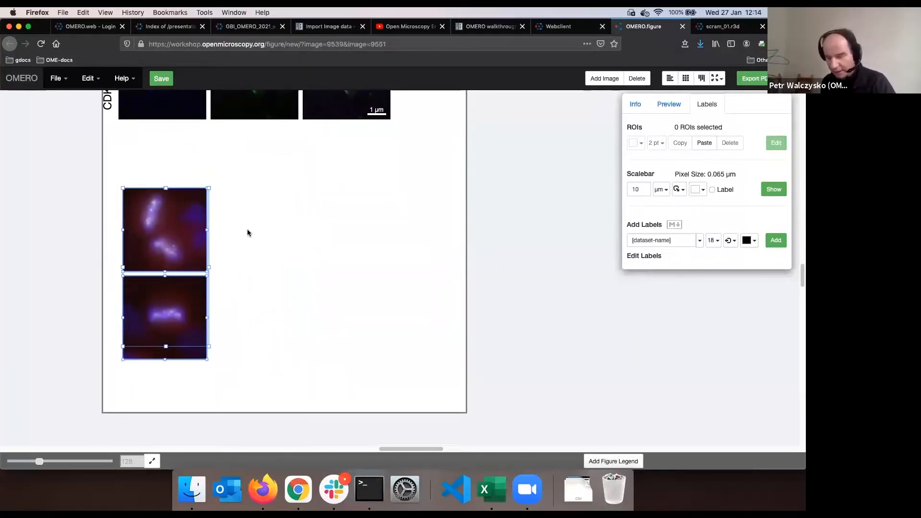
pyautogui.hotkey('ctrl', 'v')
pyautogui.hotkey('ctrl', 'v')
# - Show only the DAPI channel in the first siRNAi-HeLa column and only FITC in the middle column
pyautogui.moveTo(167, 181); pyautogui.dragTo(164, 318)
pyautogui.click(669, 104)
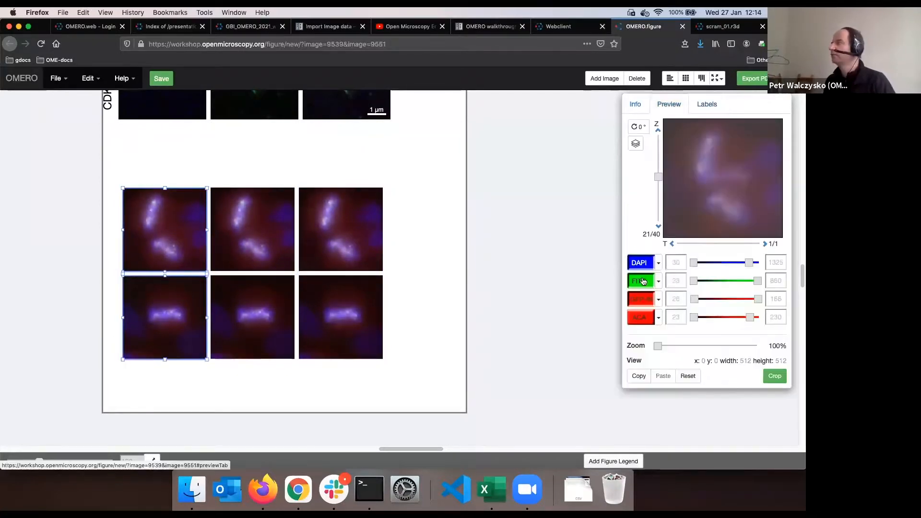
pyautogui.click(643, 281)
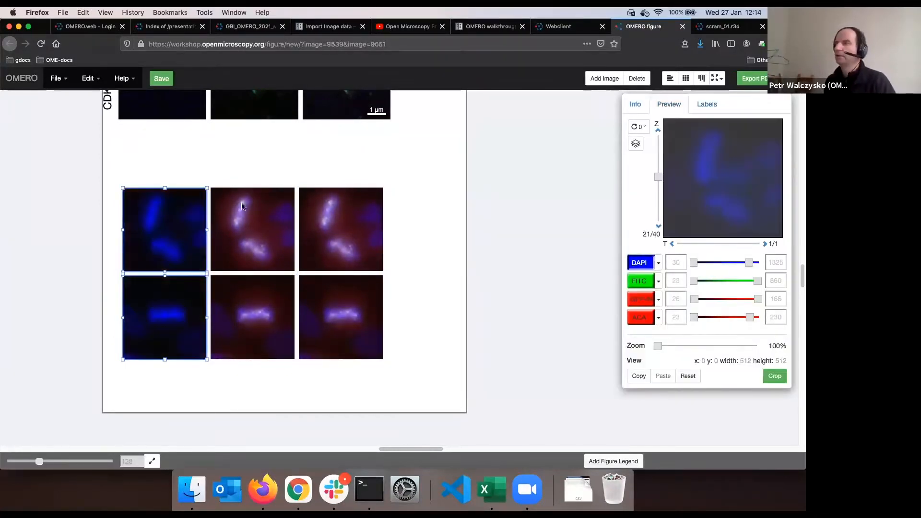
pyautogui.moveTo(240, 170); pyautogui.dragTo(258, 345)
pyautogui.click(643, 304)
pyautogui.click(645, 266)
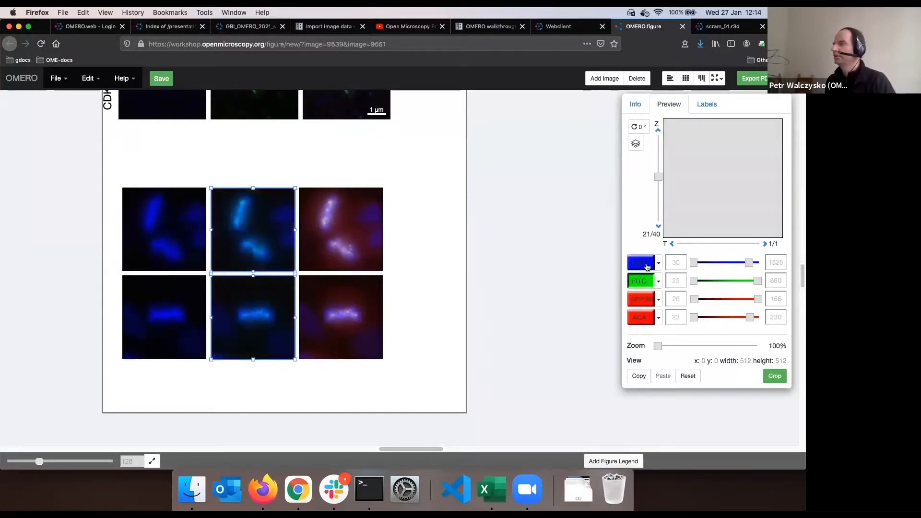
# - Move the six siRNAi-HeLa panels slightly to the right on the page and select their upper row
pyautogui.moveTo(145, 166); pyautogui.dragTo(397, 312)
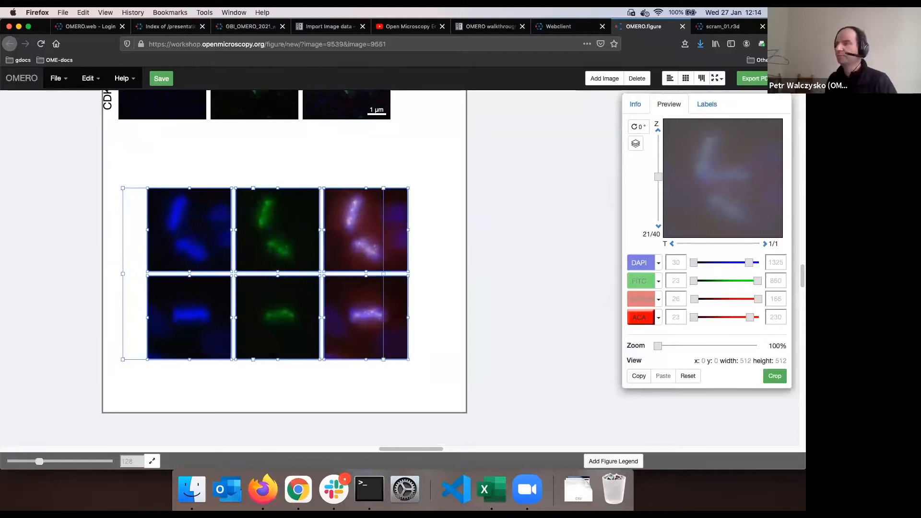
pyautogui.click(144, 186)
pyautogui.moveTo(140, 154); pyautogui.dragTo(422, 234)
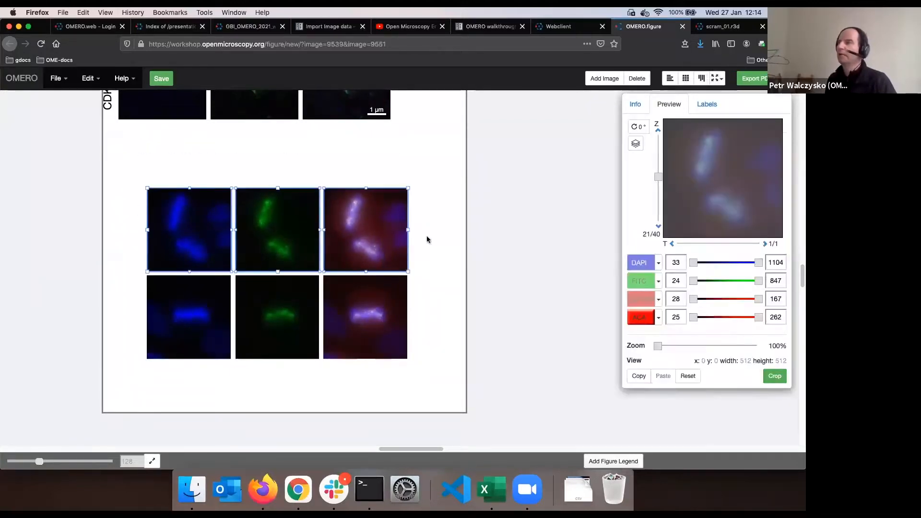
# - Try a vertical dataset-name label on the upper siRNAi-HeLa row and delete it
pyautogui.click(707, 104)
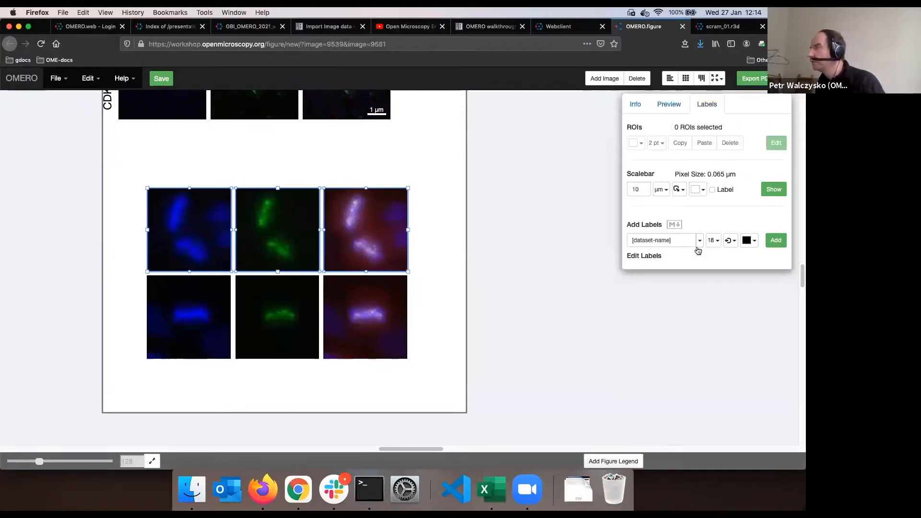
pyautogui.click(769, 245)
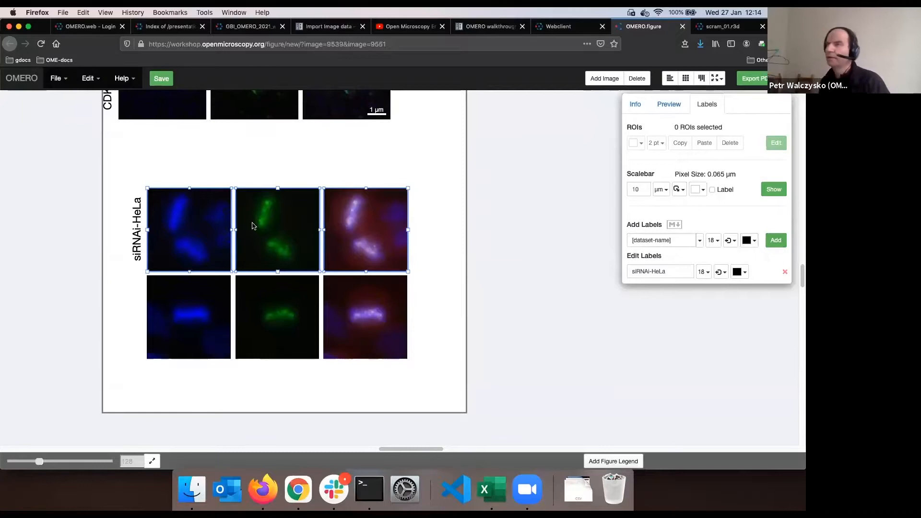
pyautogui.click(783, 273)
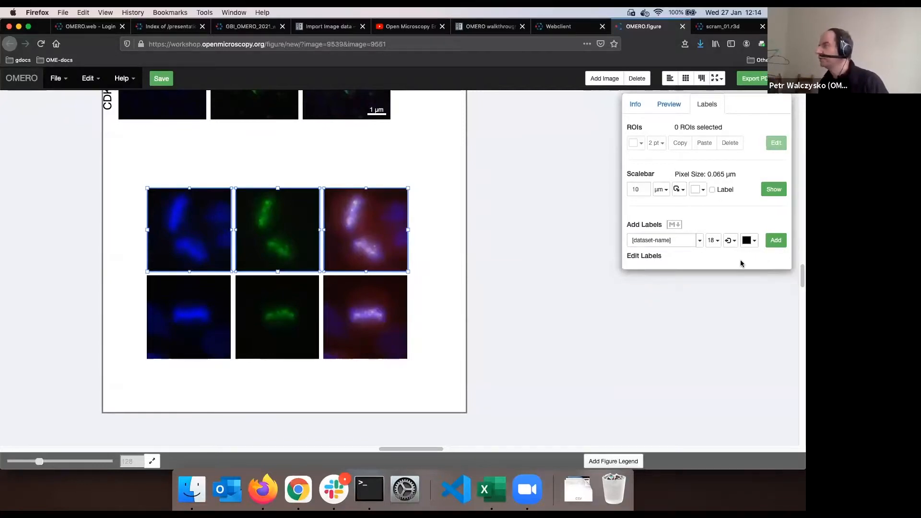
# - Add channel-name labels above the outside top edge of the three upper siRNAi-HeLa panels
pyautogui.click(730, 241)
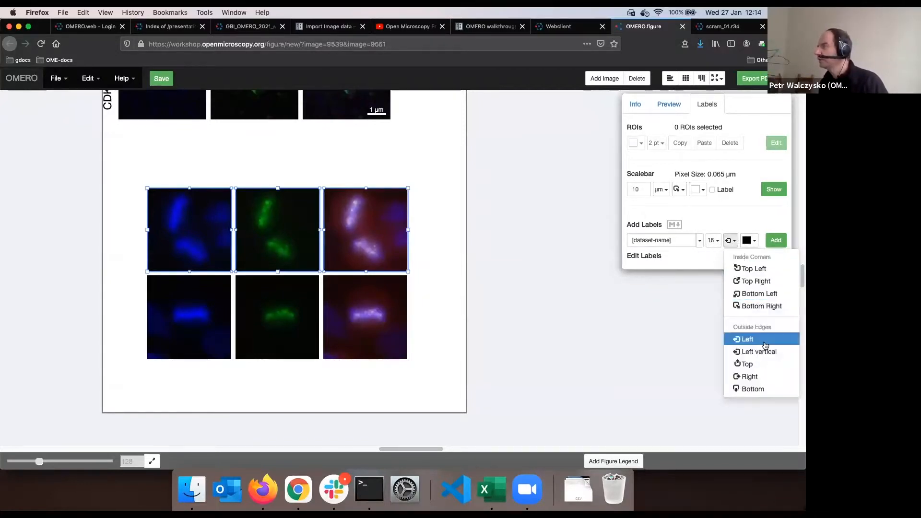
pyautogui.click(755, 364)
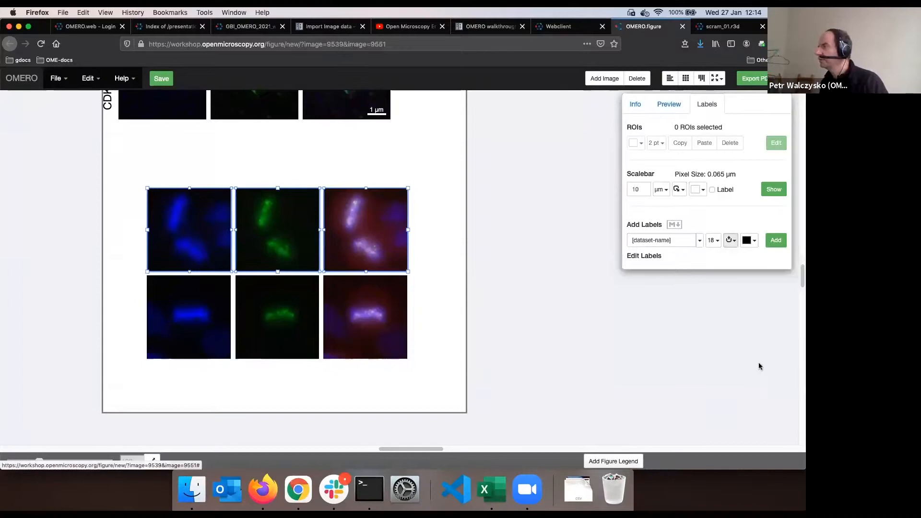
pyautogui.click(700, 240)
pyautogui.click(654, 302)
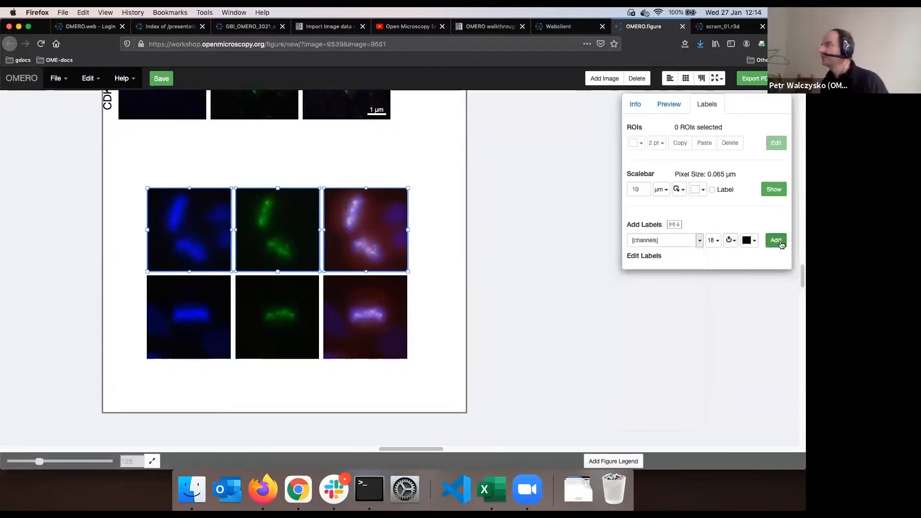
pyautogui.click(780, 244)
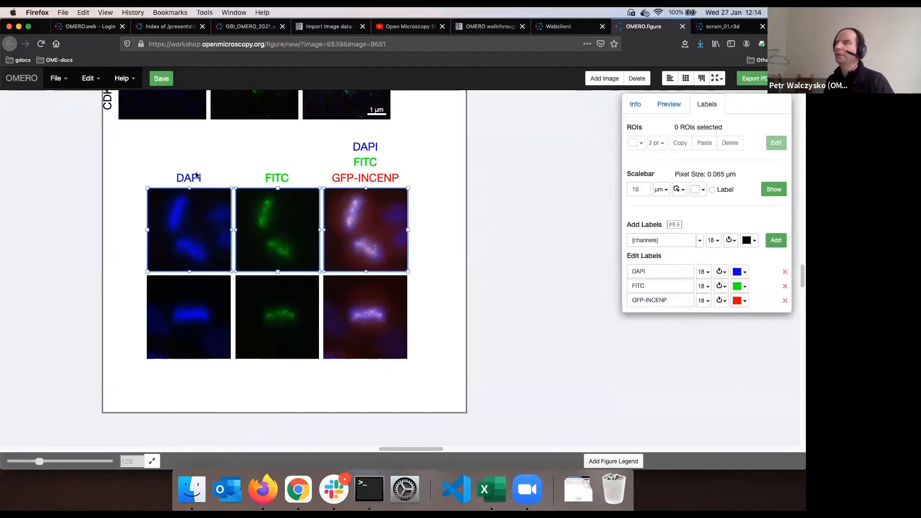
# - Select both panels of the DAPI column and prepare a key-value pair label in the left vertical position
pyautogui.click(124, 224)
pyautogui.moveTo(134, 154); pyautogui.dragTo(178, 360)
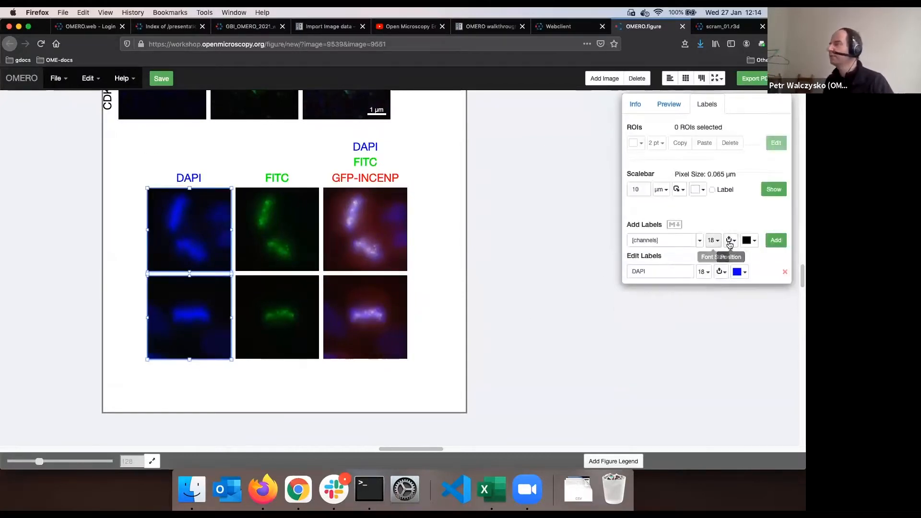
pyautogui.click(699, 240)
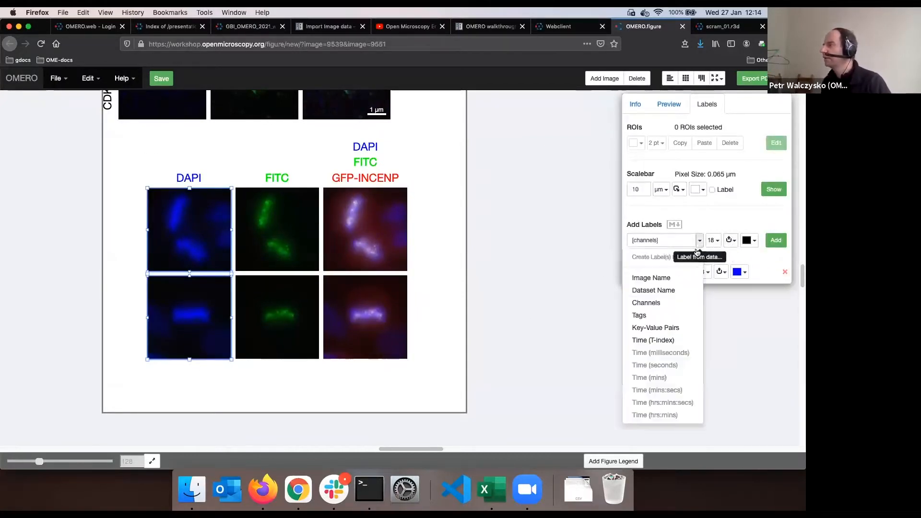
pyautogui.click(665, 329)
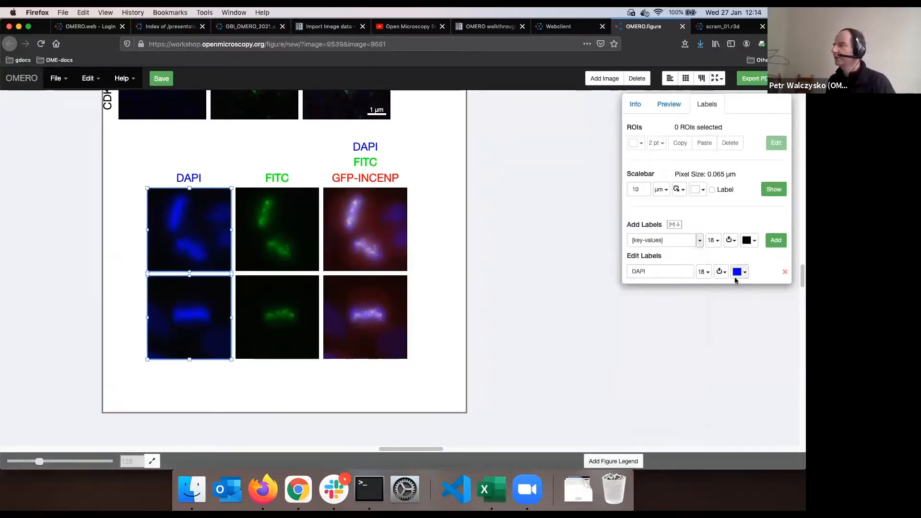
pyautogui.click(731, 241)
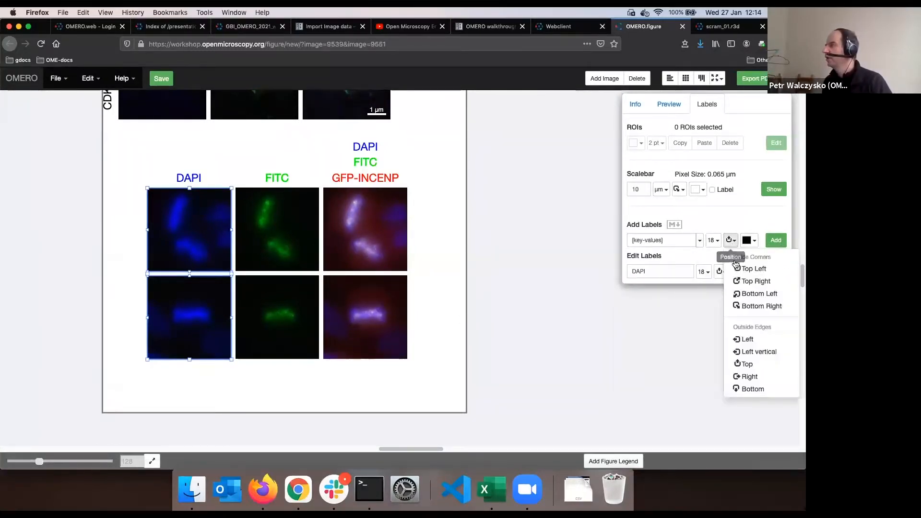
pyautogui.click(747, 361)
pyautogui.click(731, 240)
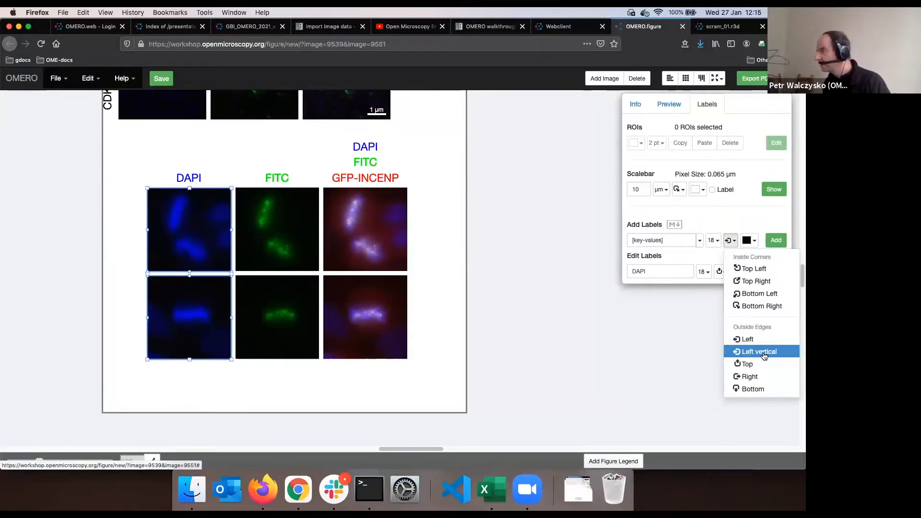
pyautogui.click(764, 353)
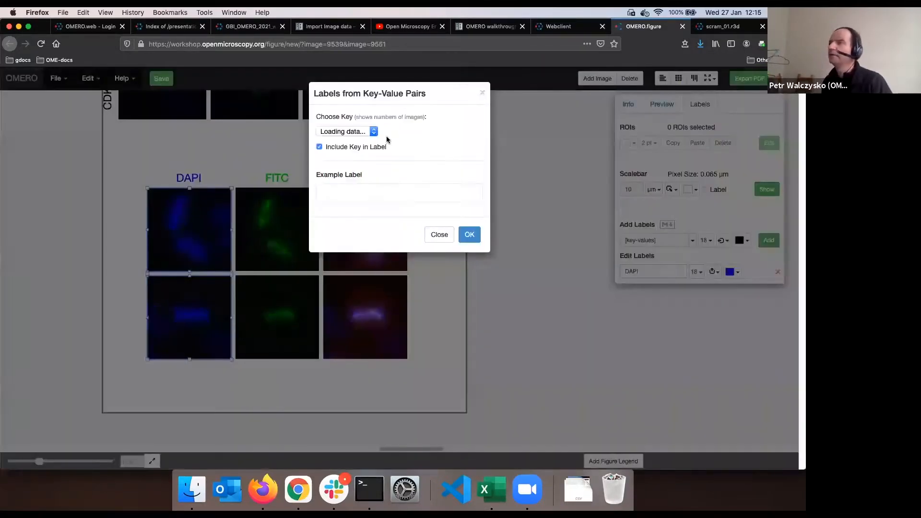
# - Create the label from the Antibody key with the key included in the text
pyautogui.click(389, 129)
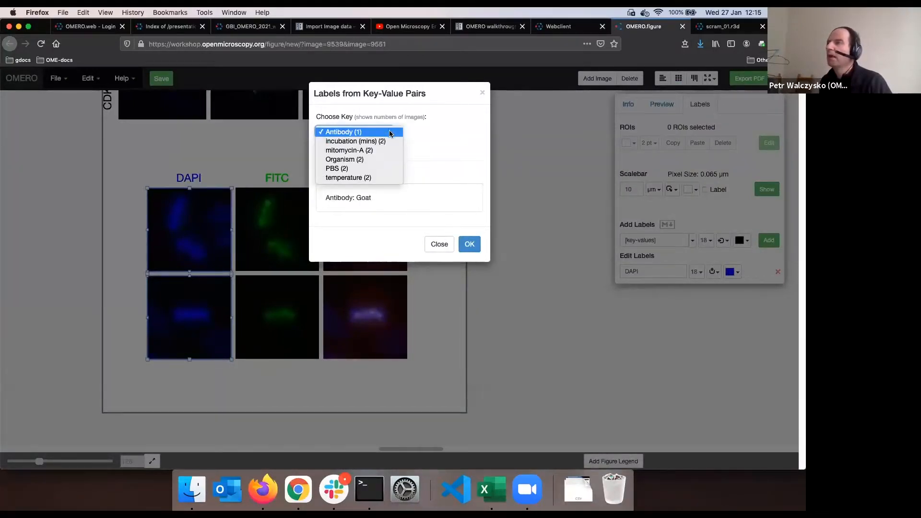
pyautogui.click(386, 131)
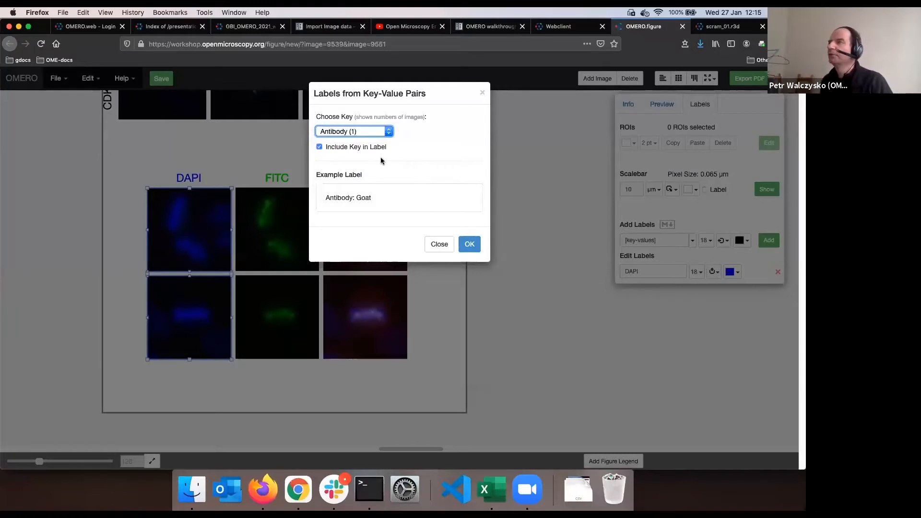
pyautogui.click(319, 148)
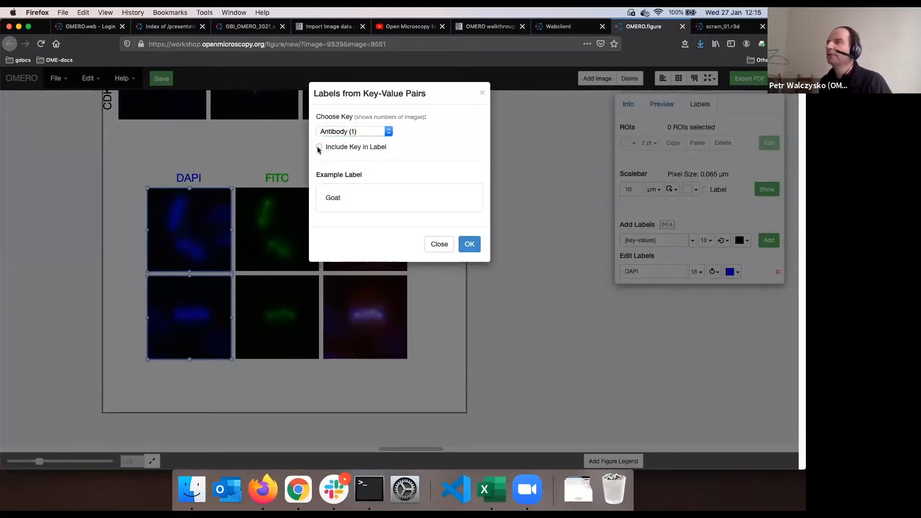
pyautogui.click(319, 148)
pyautogui.click(387, 132)
pyautogui.click(423, 148)
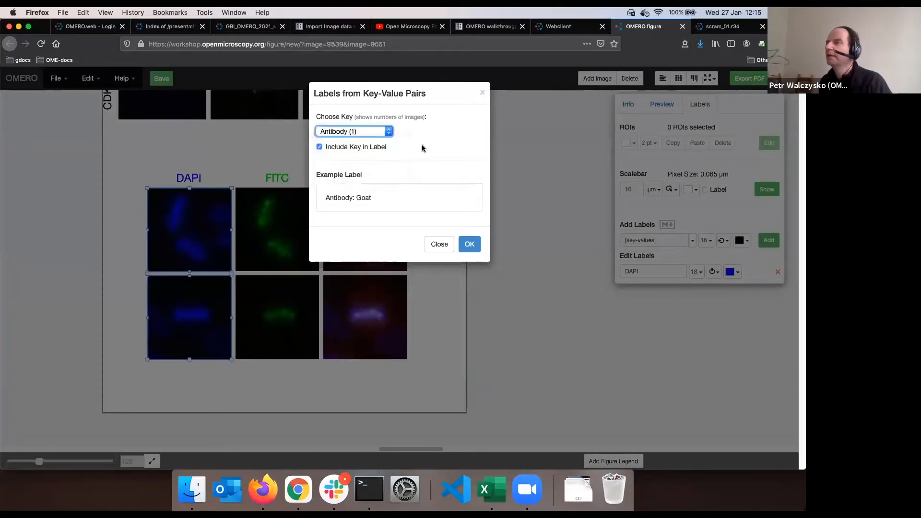
pyautogui.click(467, 243)
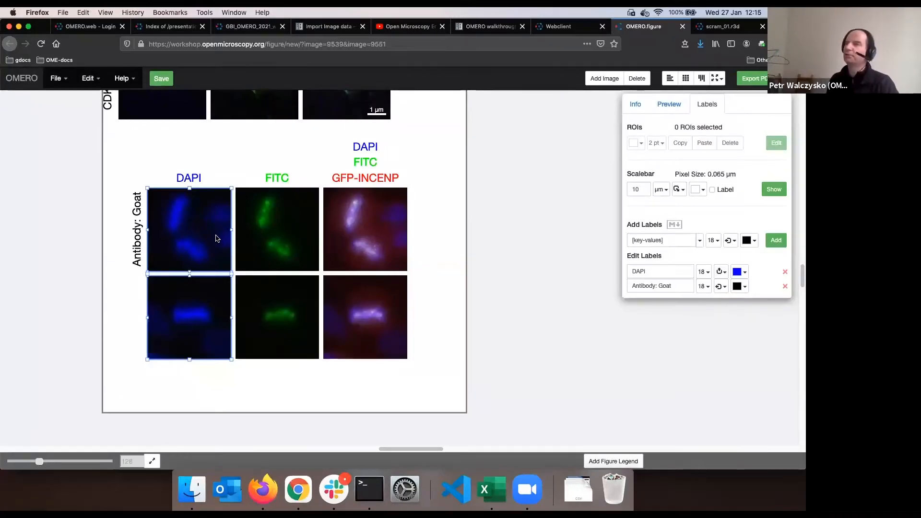
# - Show a 10 µm scalebar with its label on the lower merged siRNAi-HeLa panel
pyautogui.click(176, 348)
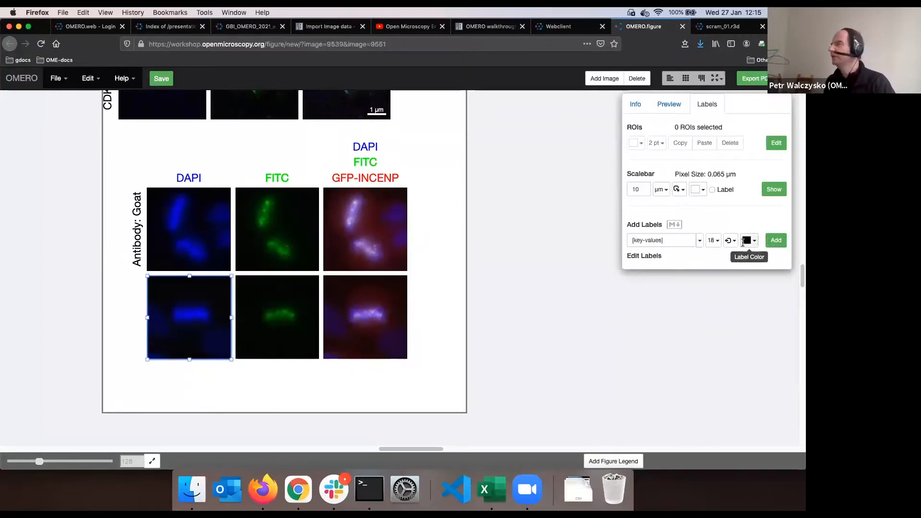
pyautogui.click(341, 319)
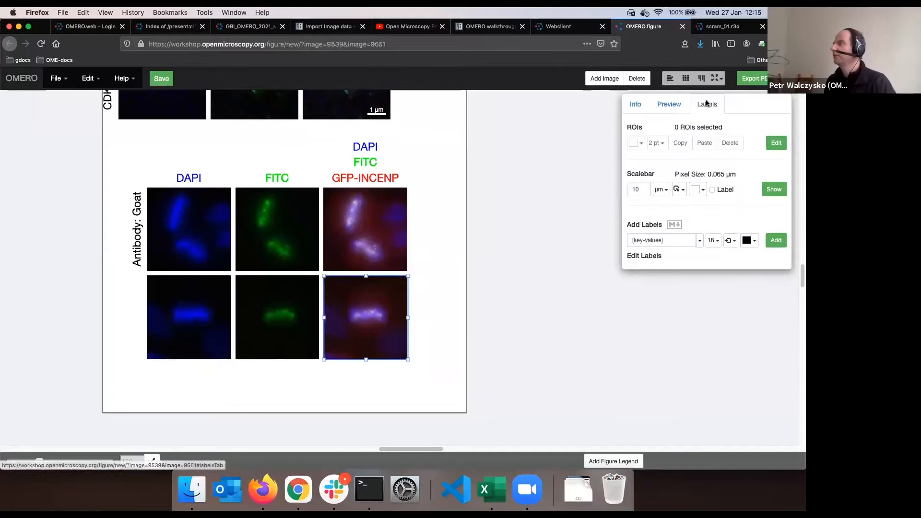
pyautogui.click(712, 190)
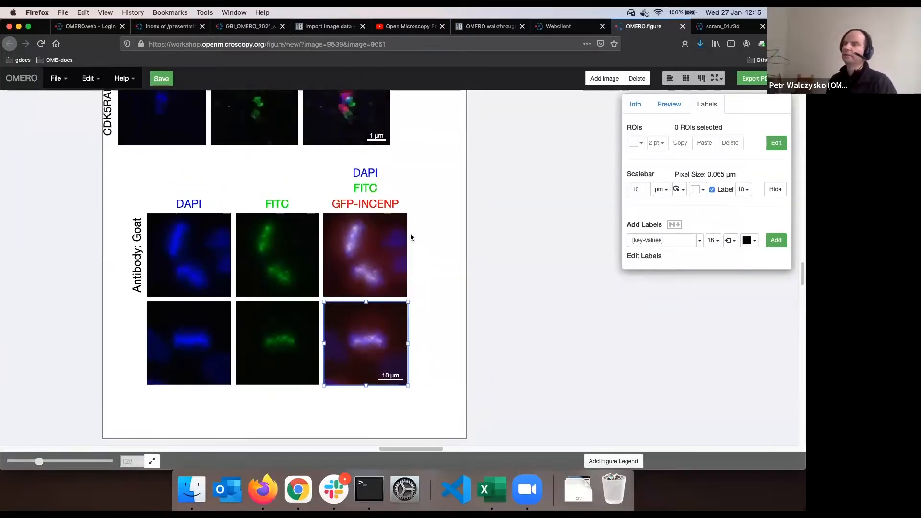
# - Save the figure under the name "GBI figure"
pyautogui.scroll(5, 409, 236)
pyautogui.click(161, 78)
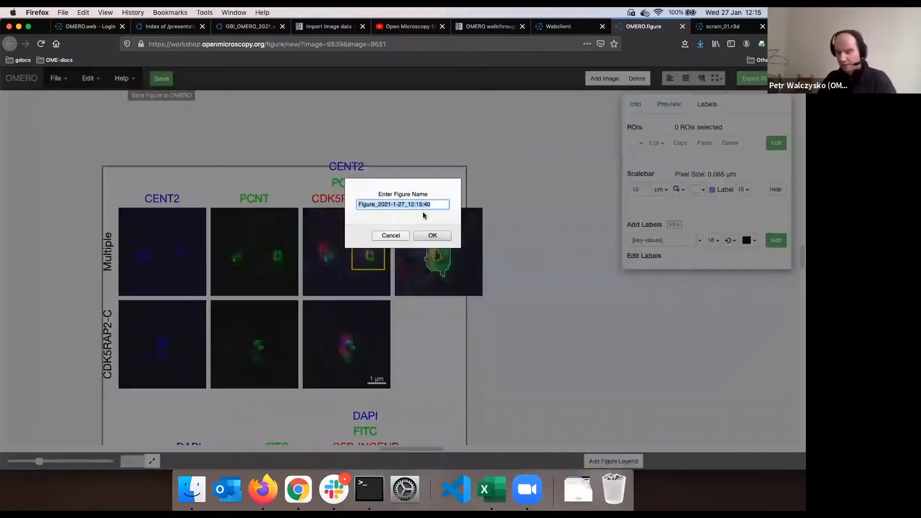
pyautogui.write('GBI figure')
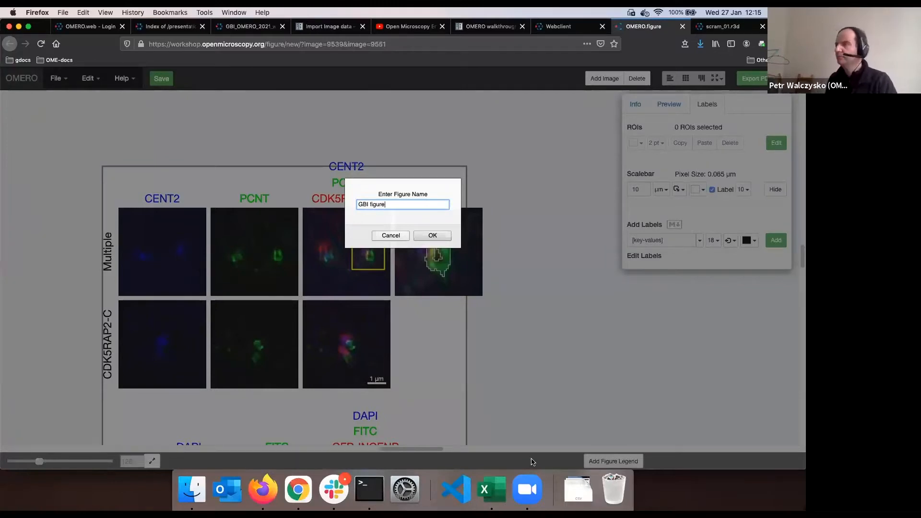
pyautogui.click(434, 235)
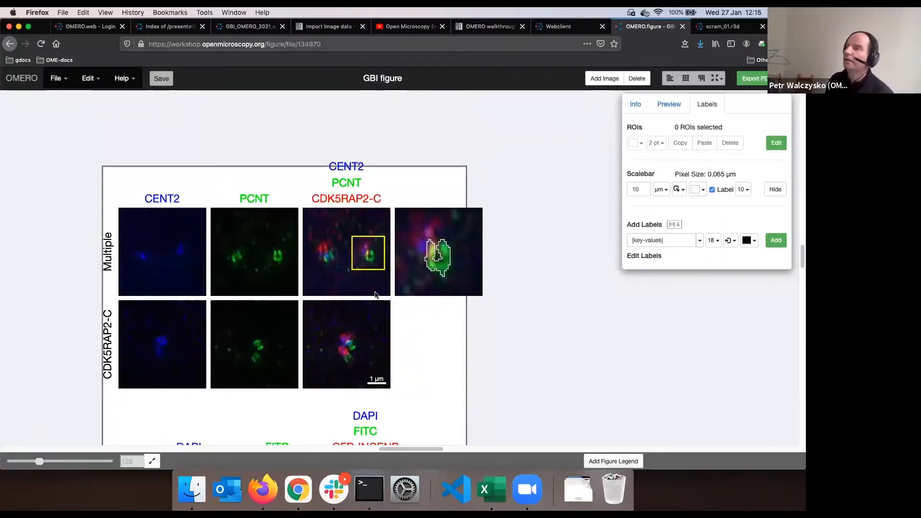
# - Look over the finished figure and browse the list of saved figures
pyautogui.scroll(-10, 376, 294)
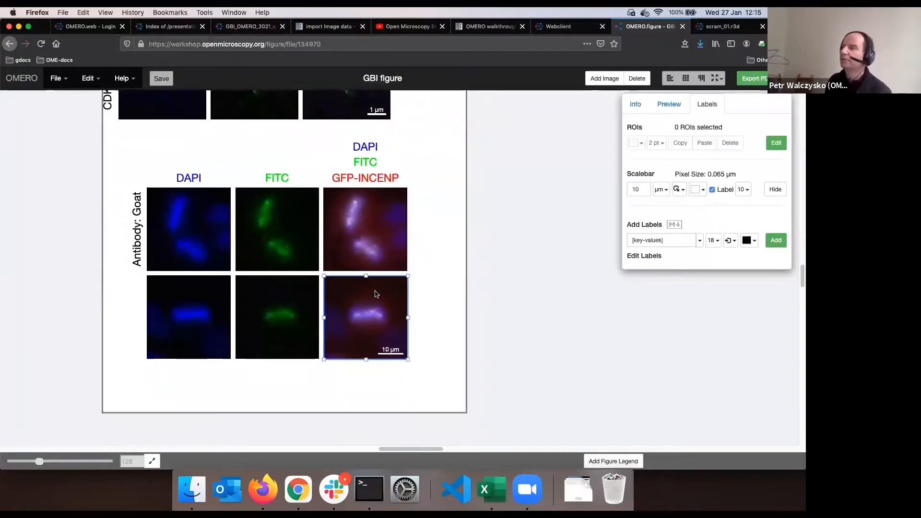
pyautogui.scroll(9, 243, 306)
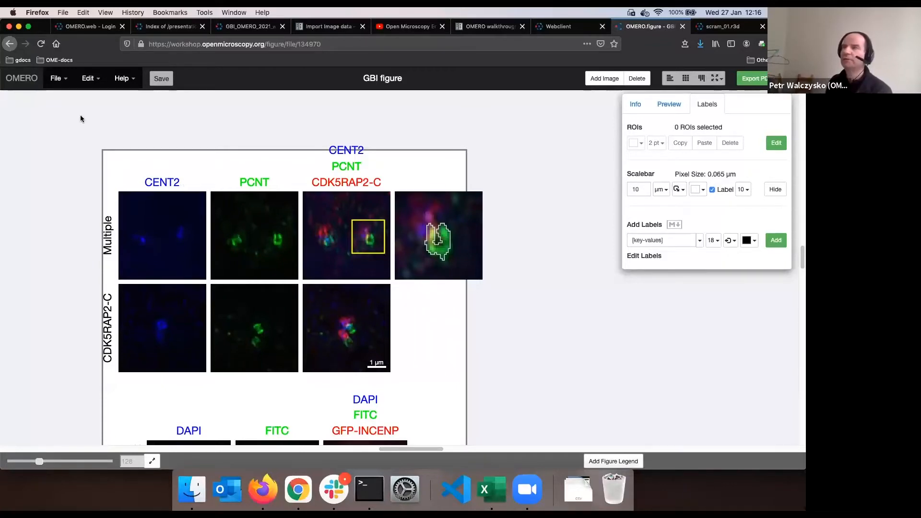
pyautogui.click(57, 79)
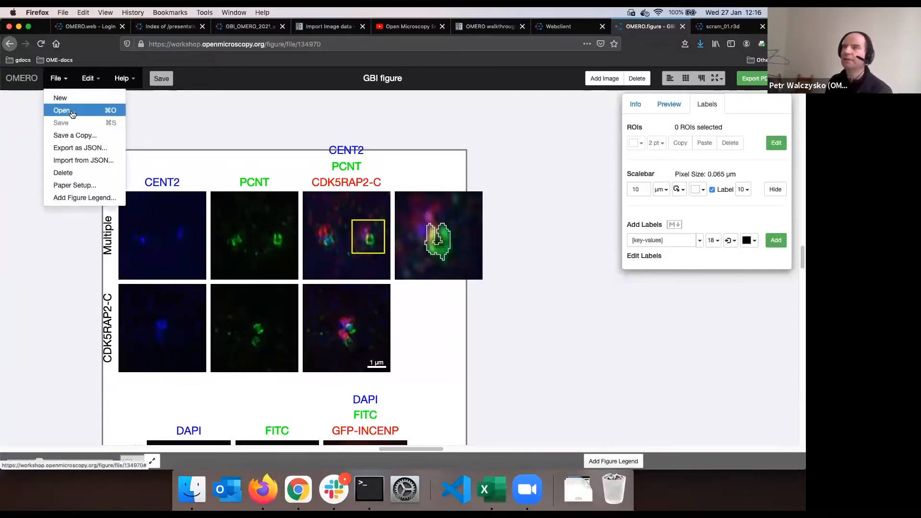
pyautogui.click(106, 115)
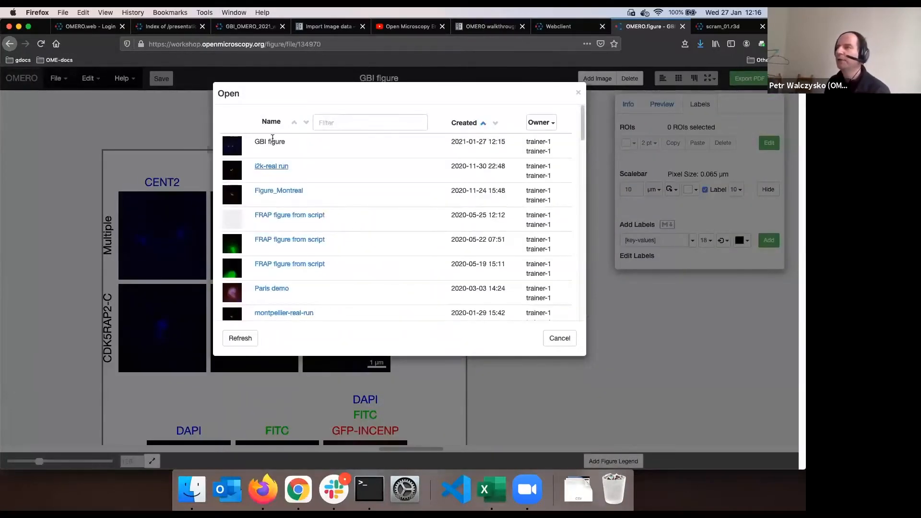
pyautogui.scroll(-10, 364, 241)
pyautogui.scroll(10, 364, 240)
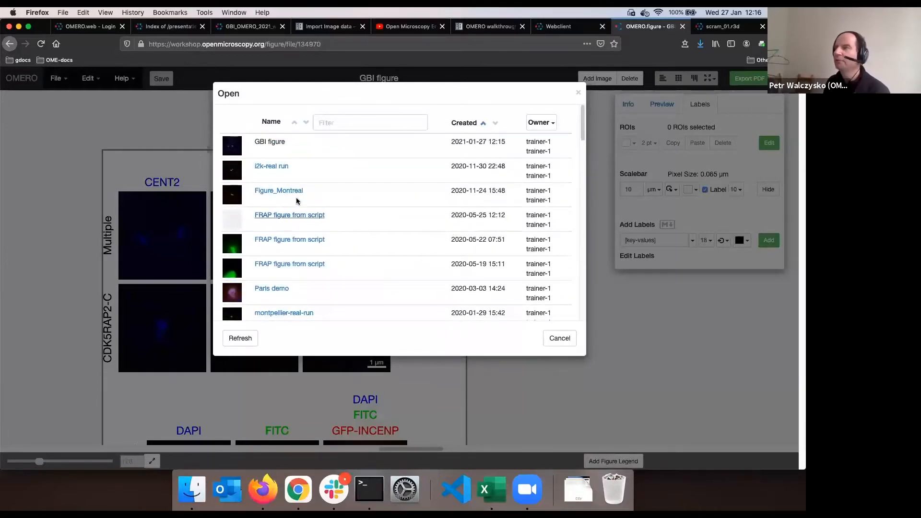
# - Filter the saved figures by a different owner and open "Auroa-B figure 2"
pyautogui.click(542, 124)
pyautogui.scroll(-4, 536, 234)
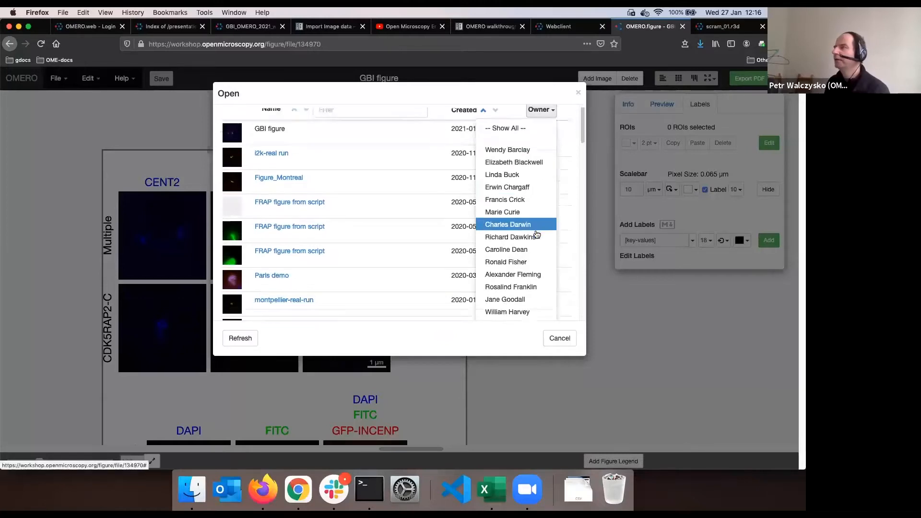
pyautogui.scroll(-5, 537, 234)
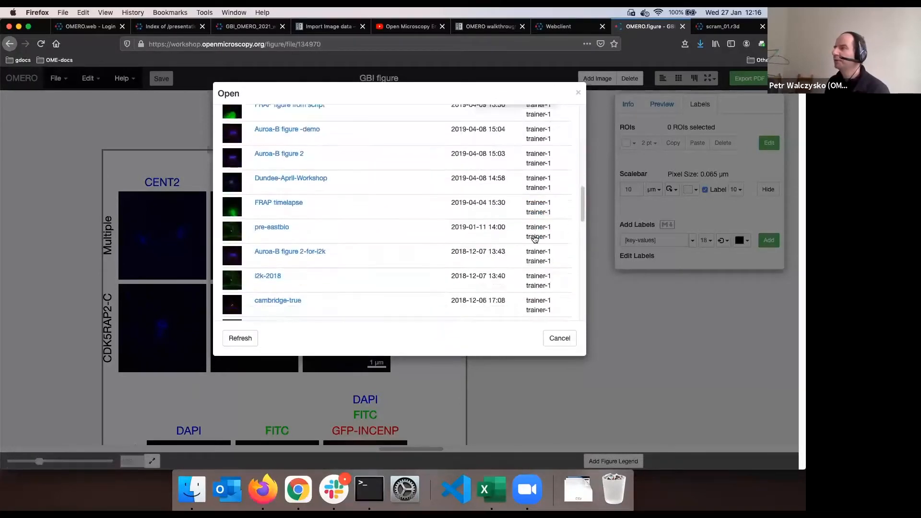
pyautogui.click(531, 295)
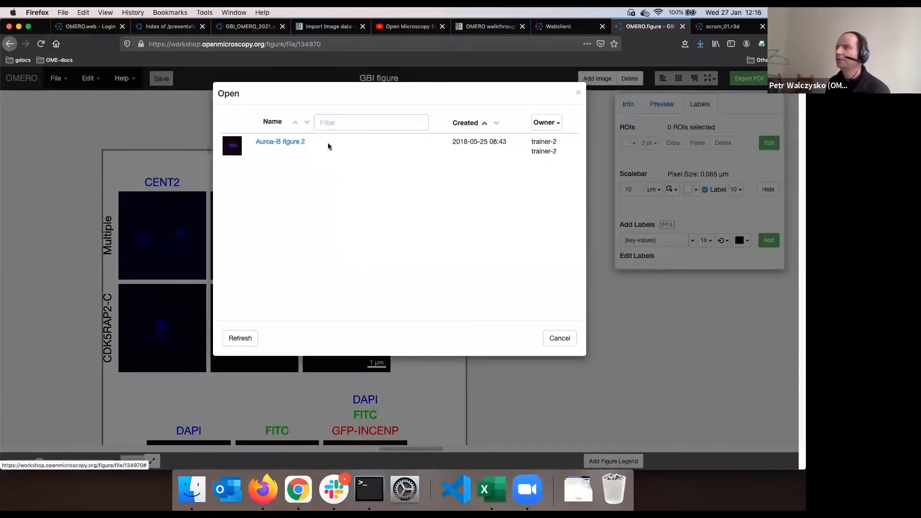
pyautogui.click(292, 143)
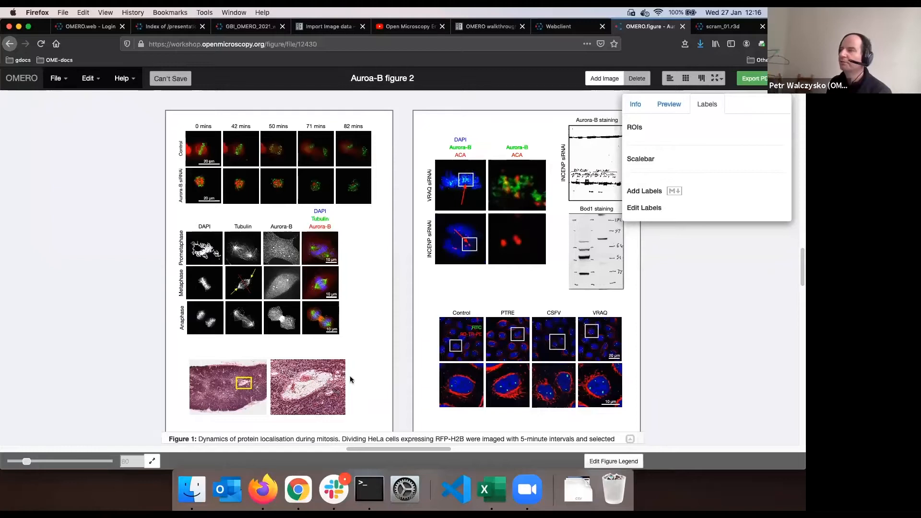
# - Move the 42 mins panel in the Control row to time point 30 of 40
pyautogui.click(248, 154)
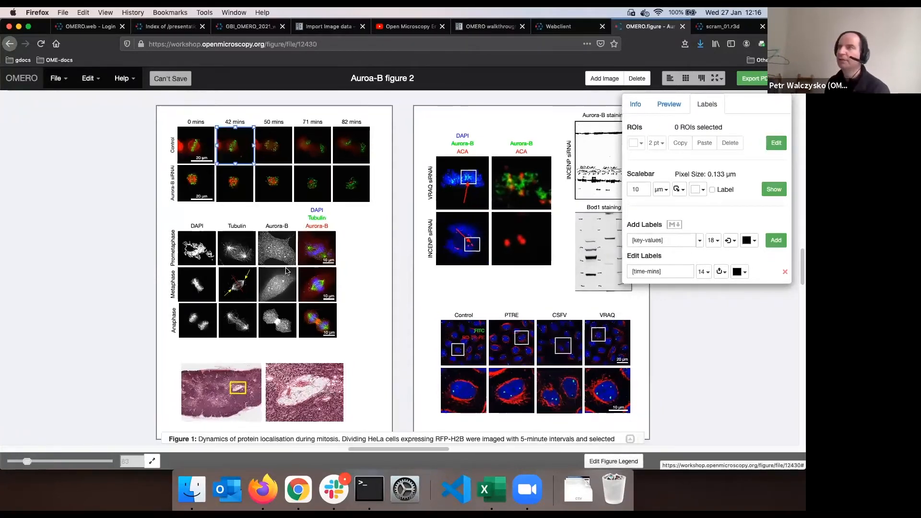
pyautogui.scroll(5, 86, 258)
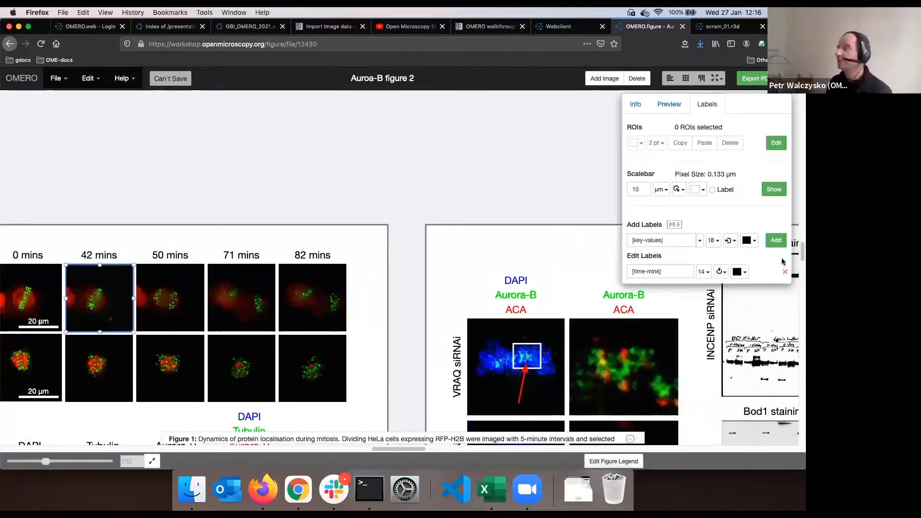
pyautogui.click(669, 106)
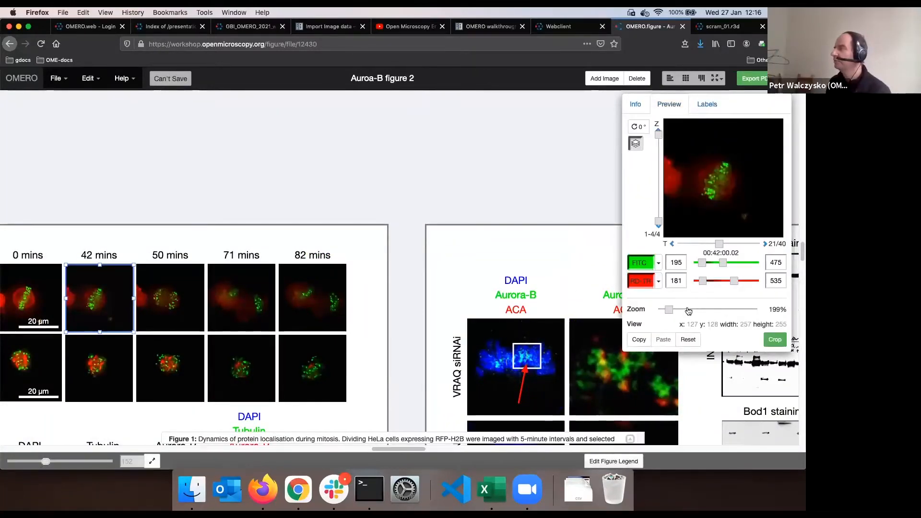
pyautogui.moveTo(720, 246); pyautogui.dragTo(738, 244)
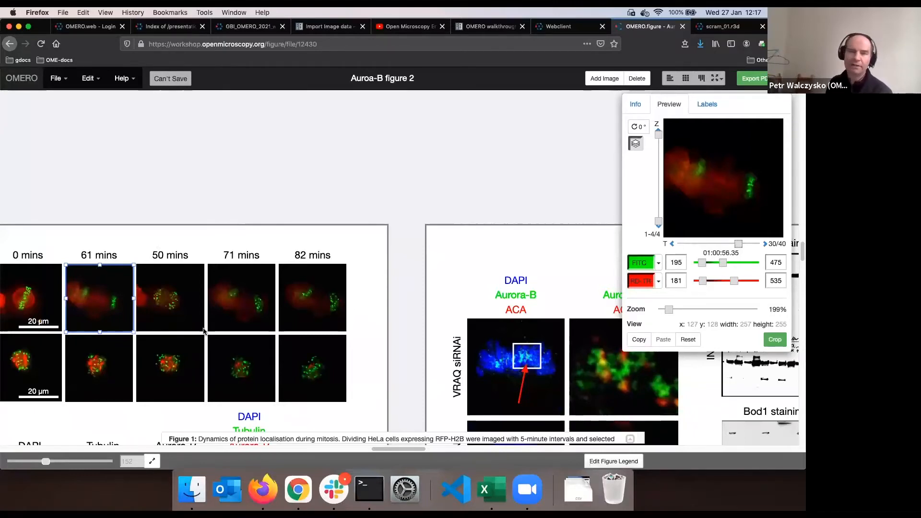
pyautogui.click(57, 78)
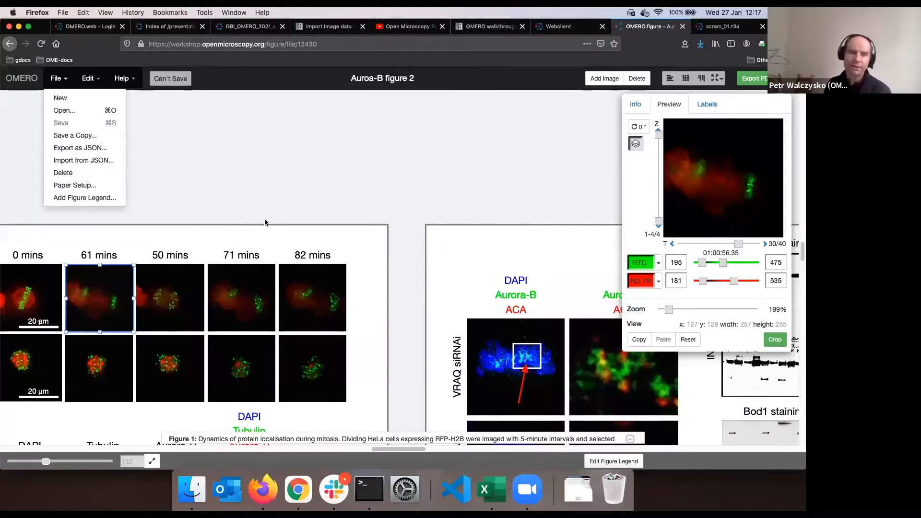
# - Export the figure as a PDF, download Auroa-B_figure_2.pdf and open it with Preview
pyautogui.click(760, 79)
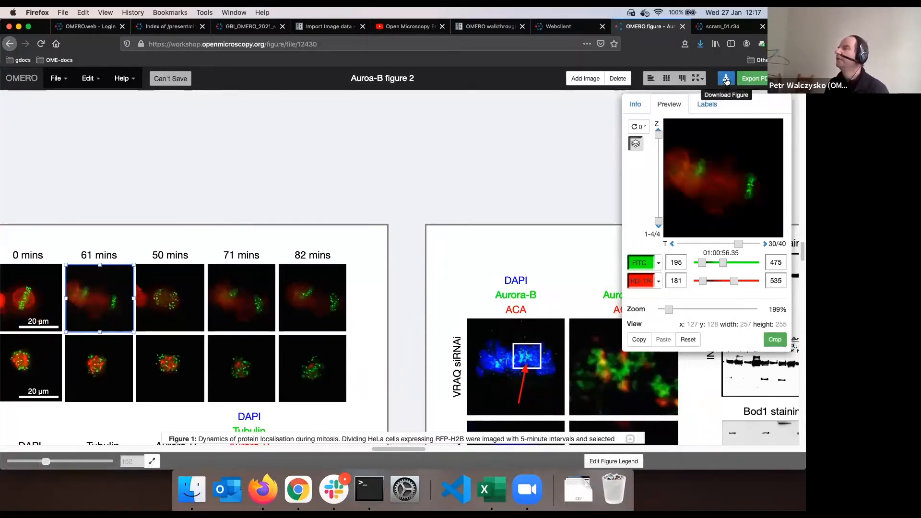
pyautogui.click(725, 79)
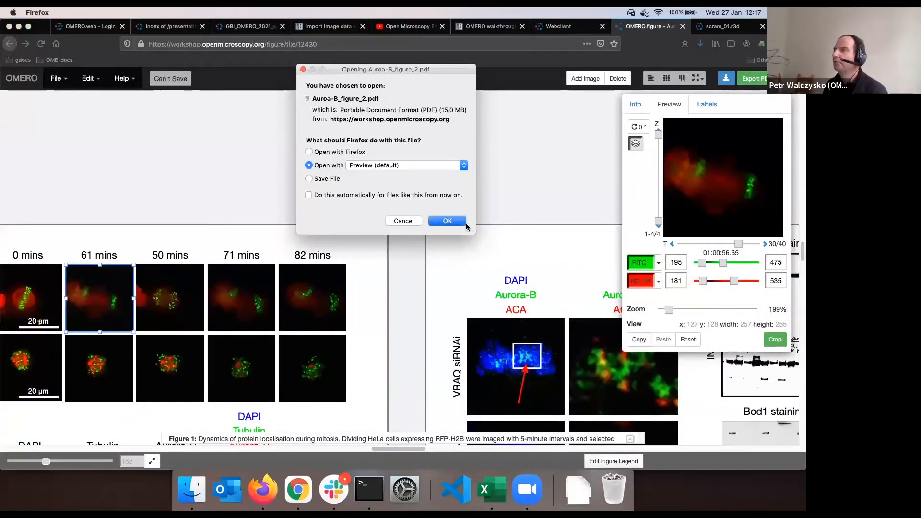
pyautogui.click(447, 221)
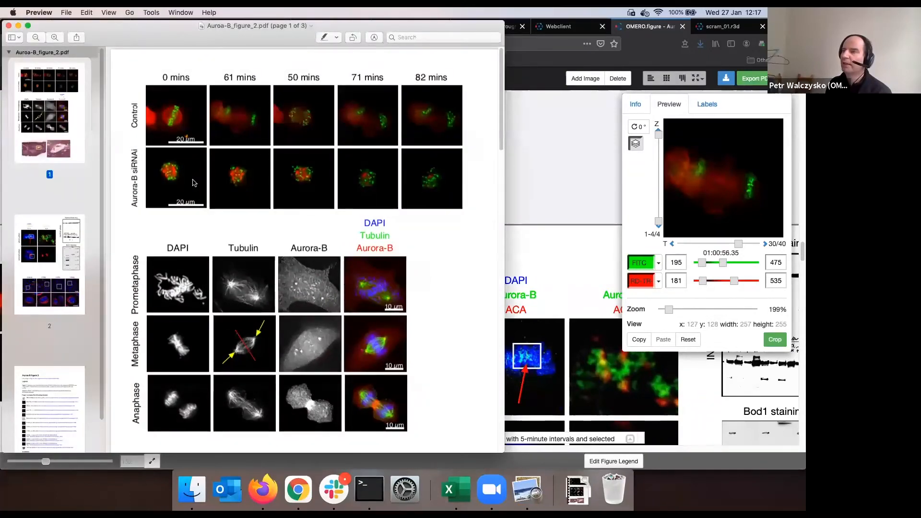
# - Look through the exported PDF's pages and follow the "Link to Figure" on its last page back to OMERO.figure
pyautogui.scroll(-10, 194, 183)
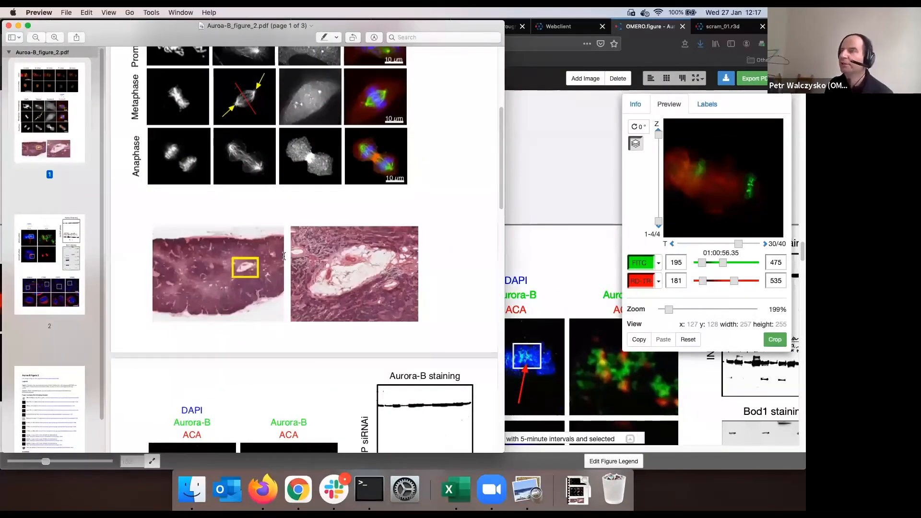
pyautogui.scroll(-20, 220, 226)
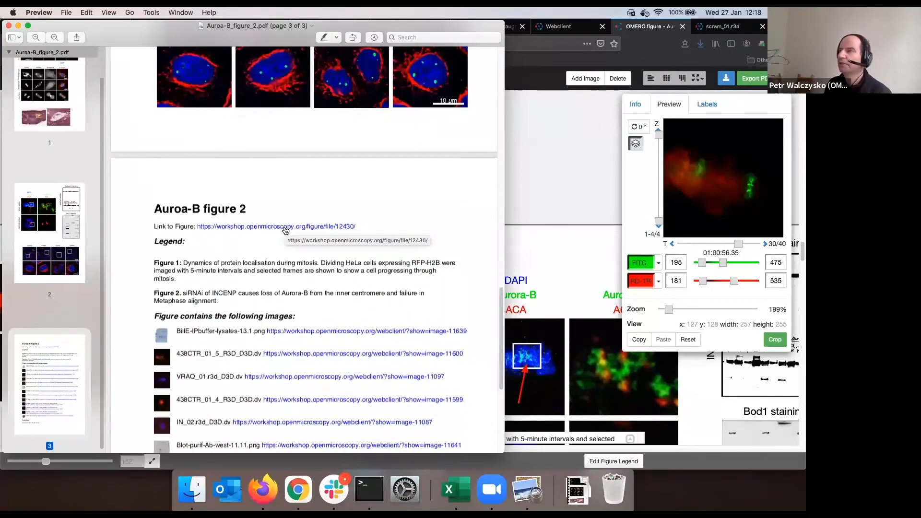
pyautogui.click(283, 230)
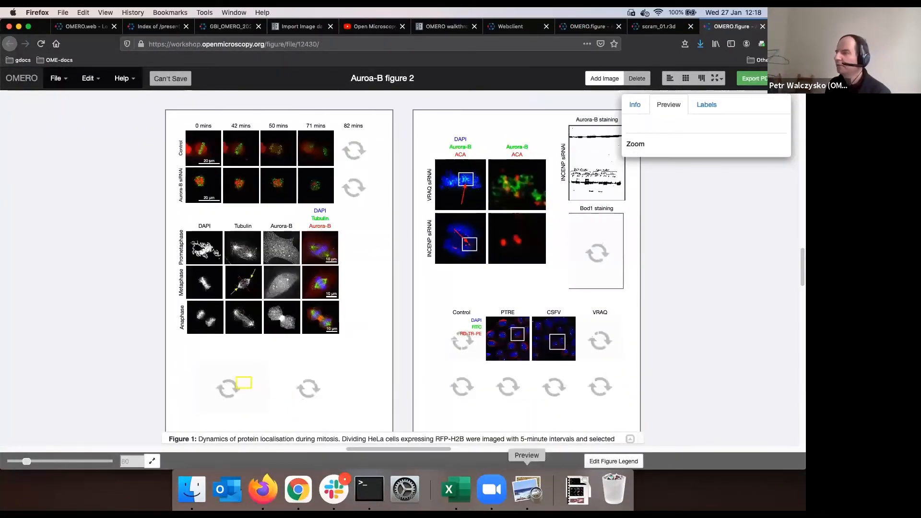
# - Switch back to the PDF in Preview and follow the webclient link for 438CTR_01_4_R3D_D3D.dv in its list of contained images
pyautogui.click(571, 499)
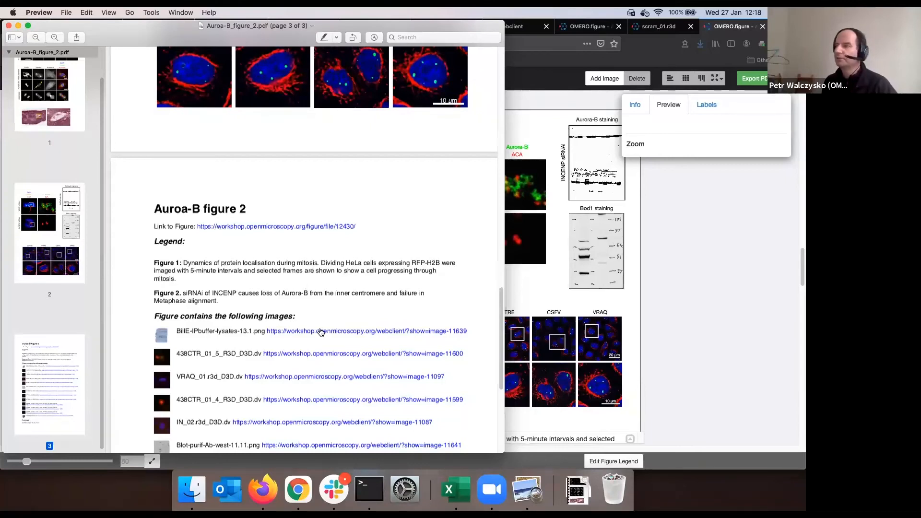
pyautogui.scroll(-2, 321, 332)
pyautogui.scroll(-2, 321, 332)
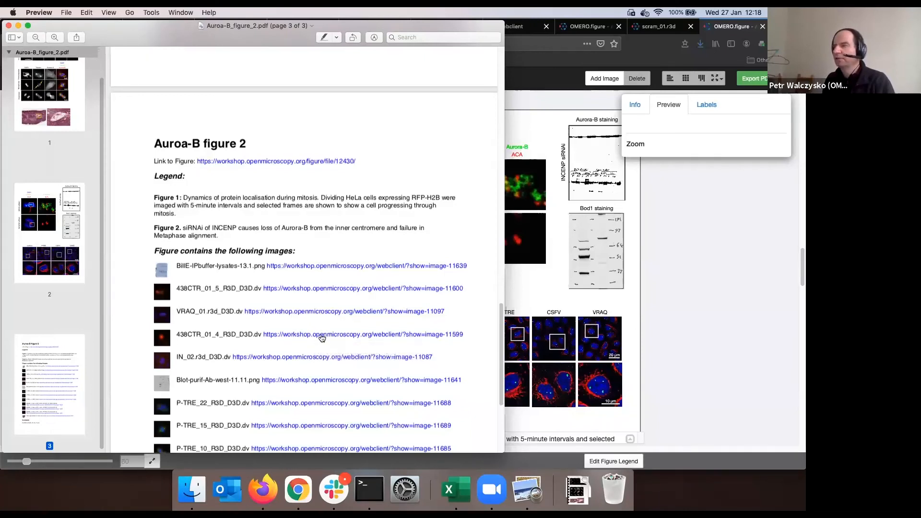
pyautogui.click(321, 339)
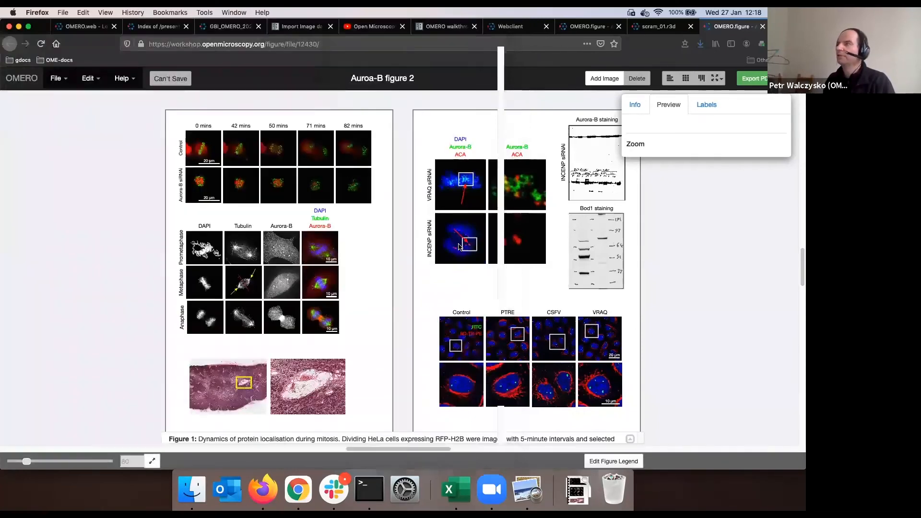